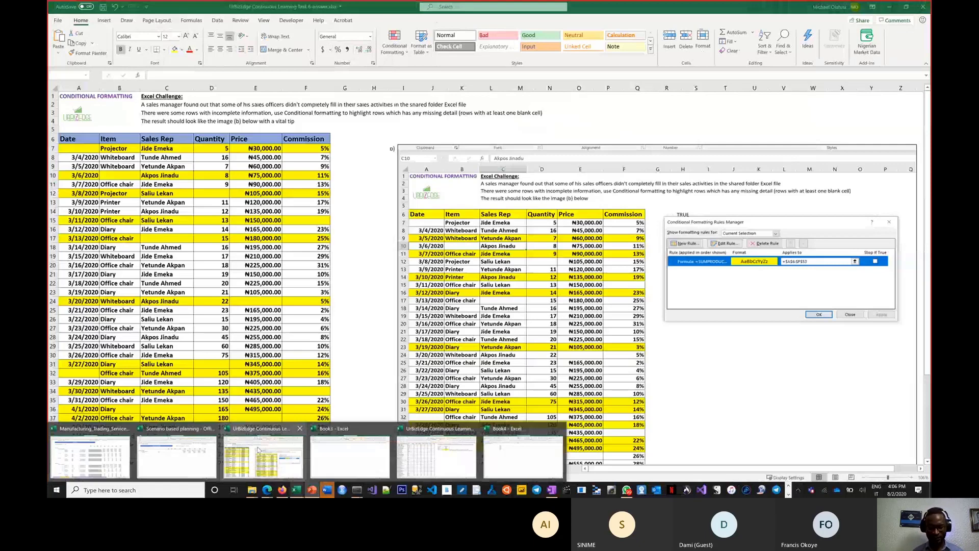
Step: Bring up the UrBizEdge Continuous Learning Task 6-answer workbook and examine the yellow-highlighted rows with blank cells in the sales table
left_click(258, 450)
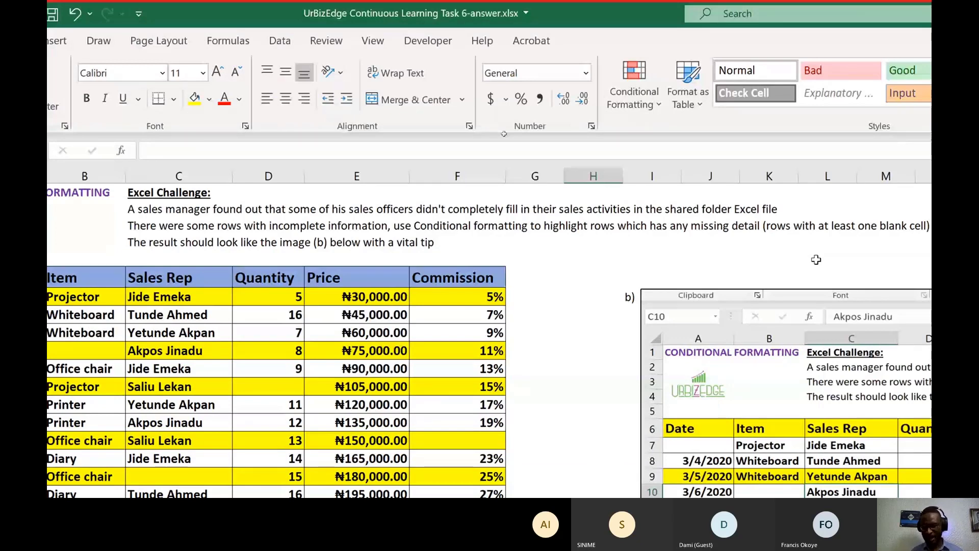
left_click(886, 277)
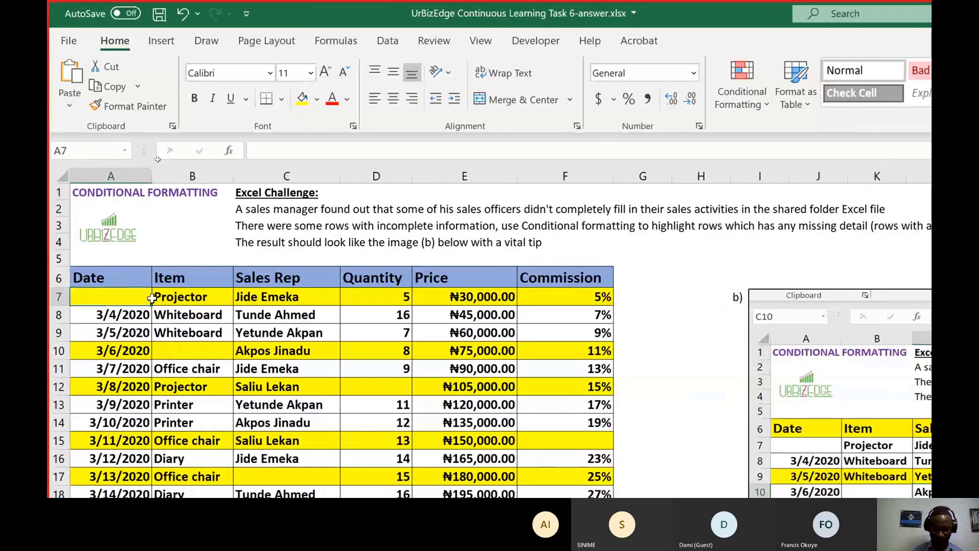
left_click_drag(110, 297, 586, 459)
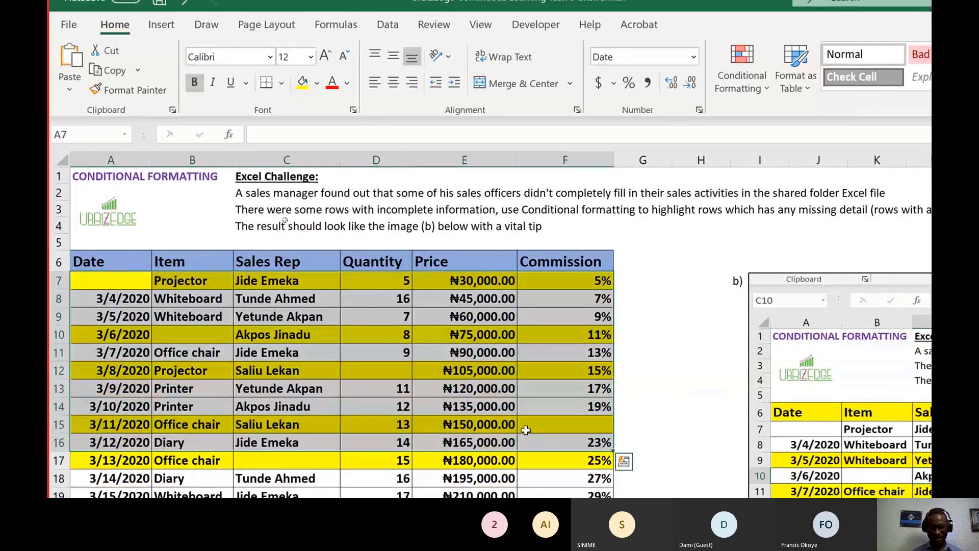
left_click(266, 371)
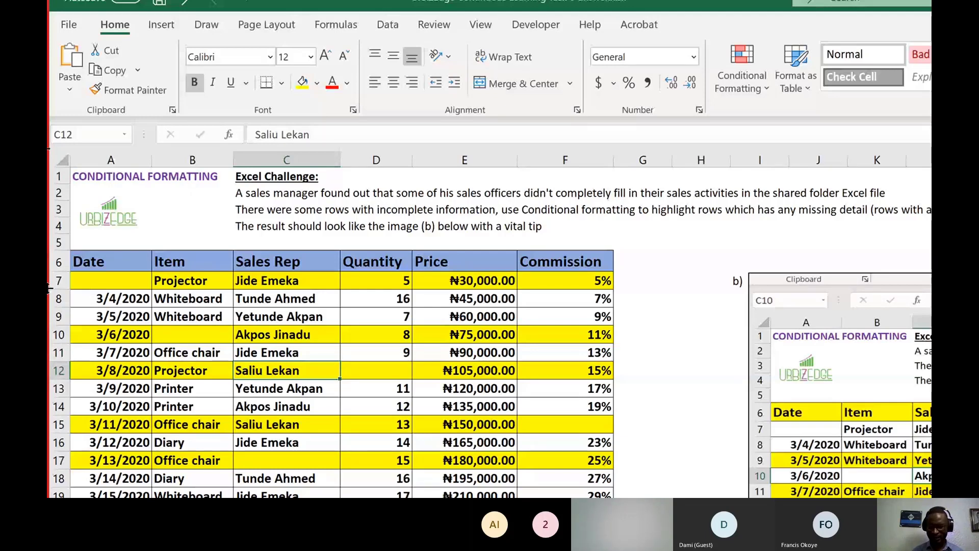
left_click_drag(111, 273, 479, 532)
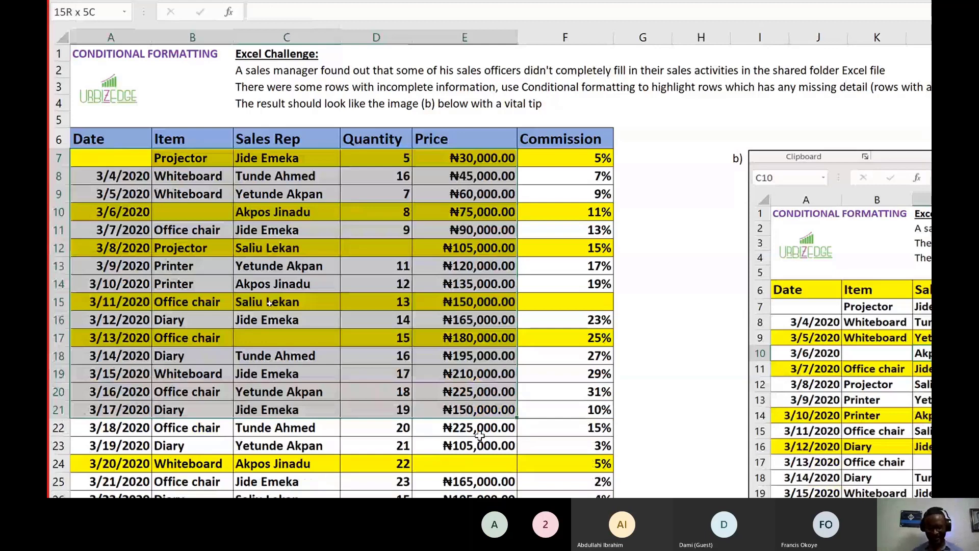
left_click_drag(480, 437, 567, 437)
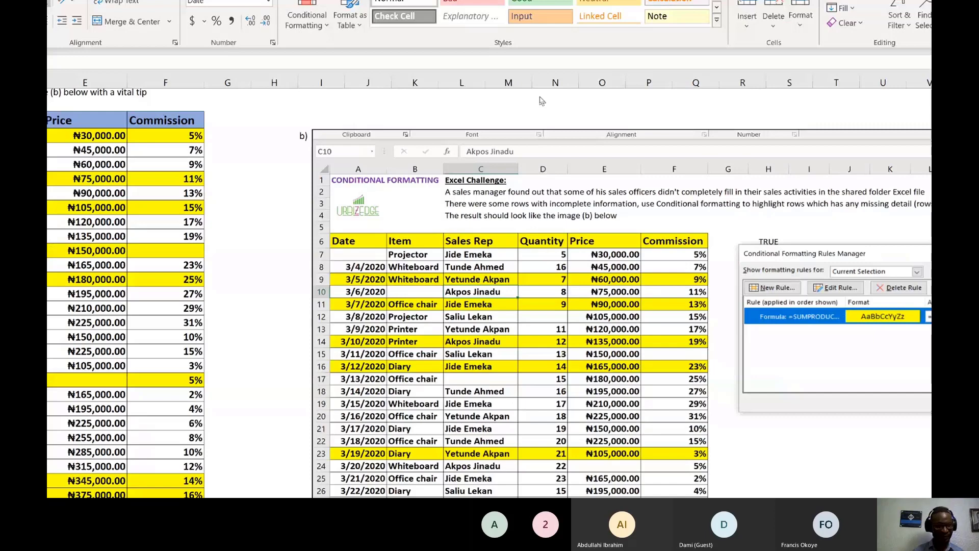
key("super+Tab")
key("alt+Tab")
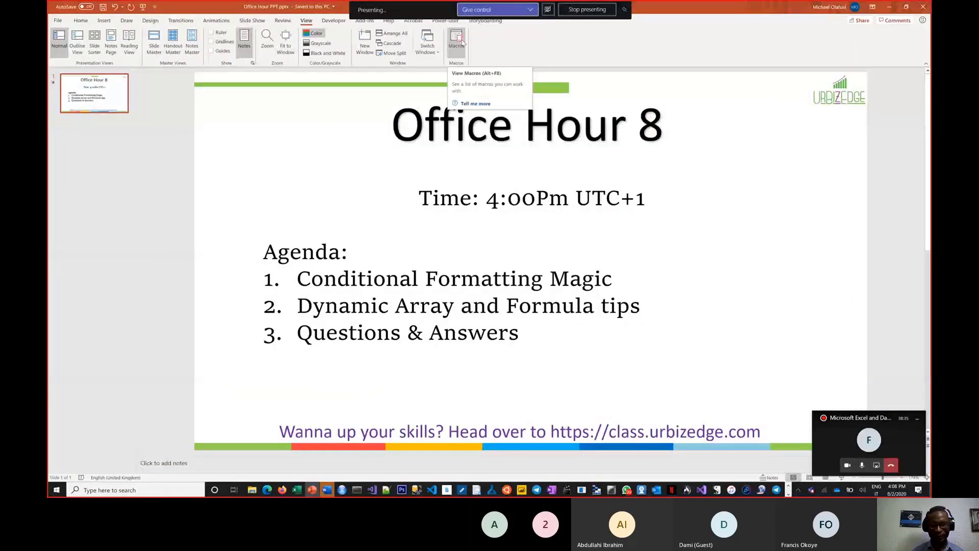
key("alt+Tab")
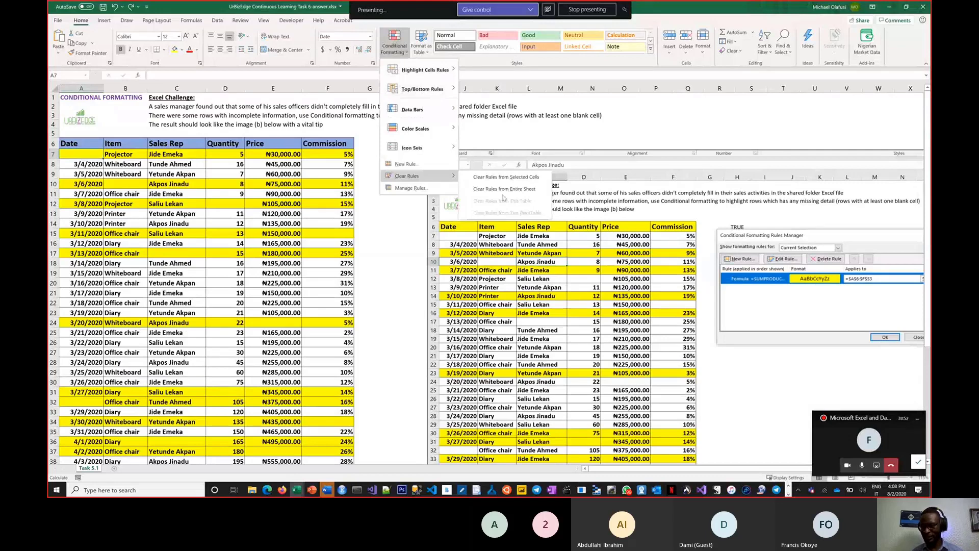
Step: Clear the conditional formatting rules from the entire sheet and take the example picture away from beside the sales table
left_click(503, 189)
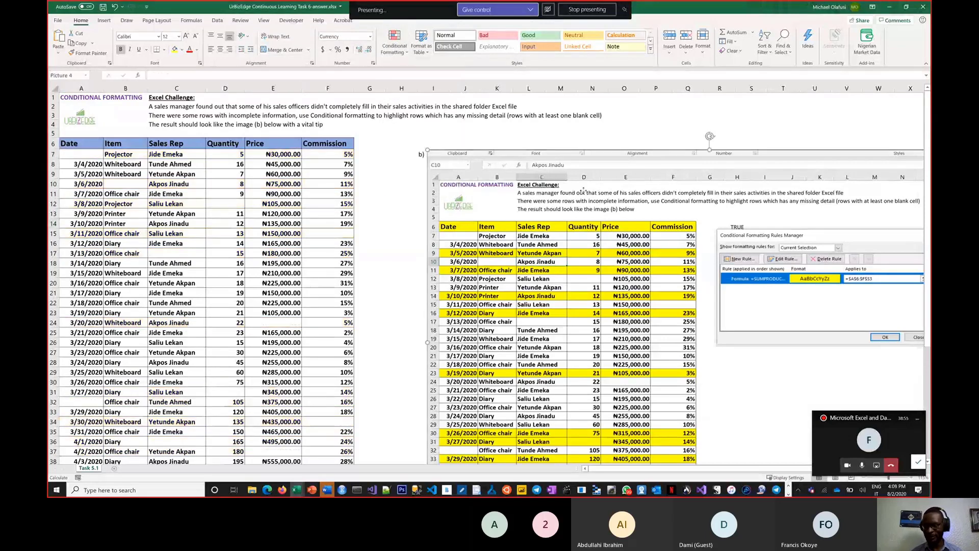
left_click_drag(456, 154, 922, 153)
left_click(568, 214)
scroll(587, 452, "left", 2)
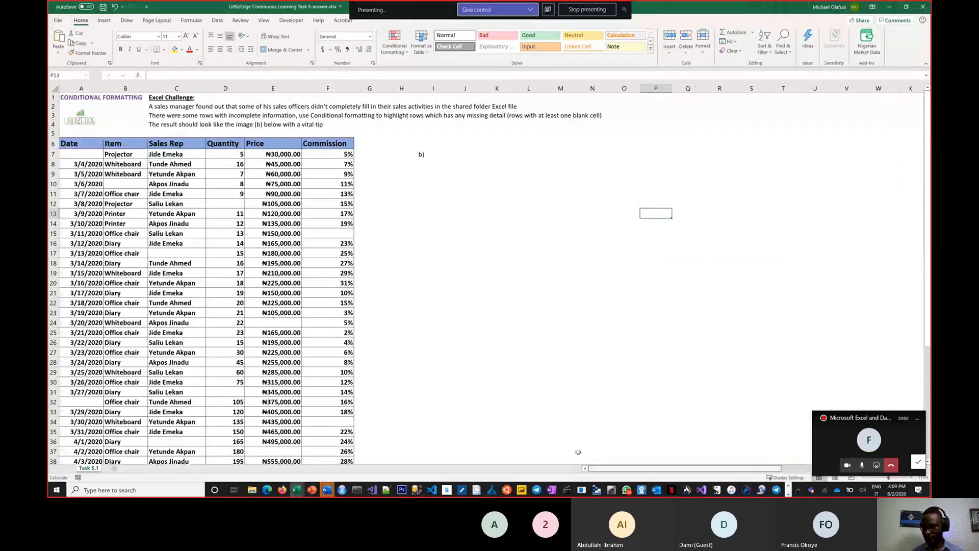
Step: Switch to the Teams meeting, check the latest chat messages, and return to the Excel workbook
left_click(837, 440)
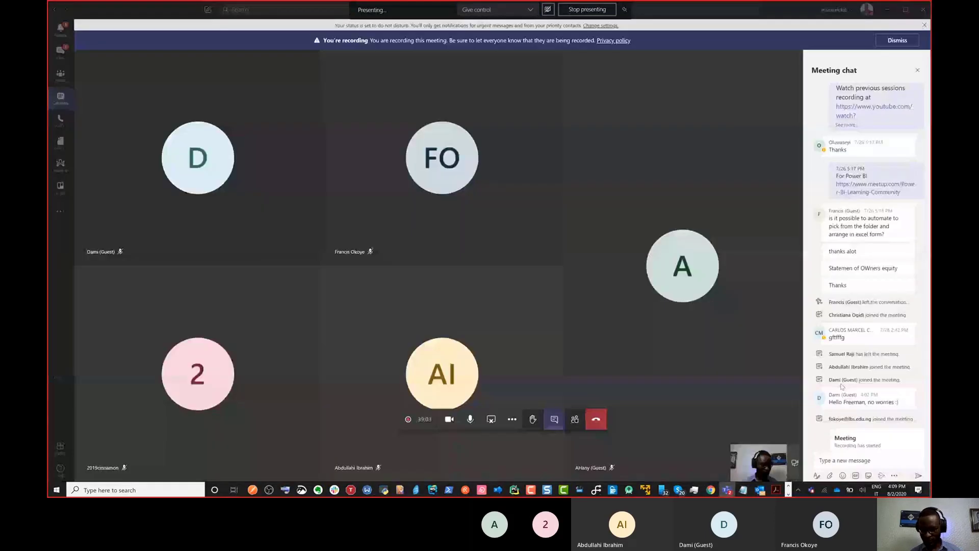
scroll(842, 386, "down", 1)
mouse_move(866, 362)
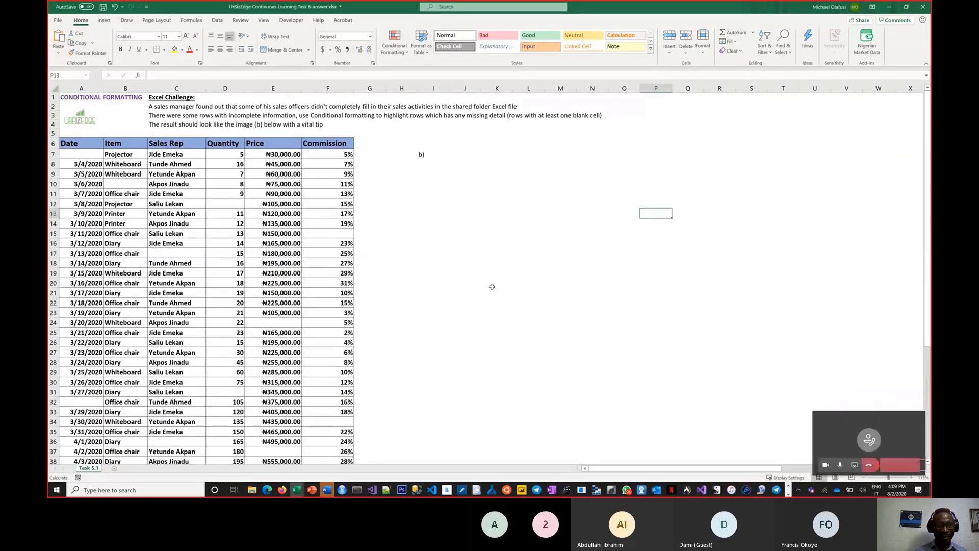
left_click(869, 440)
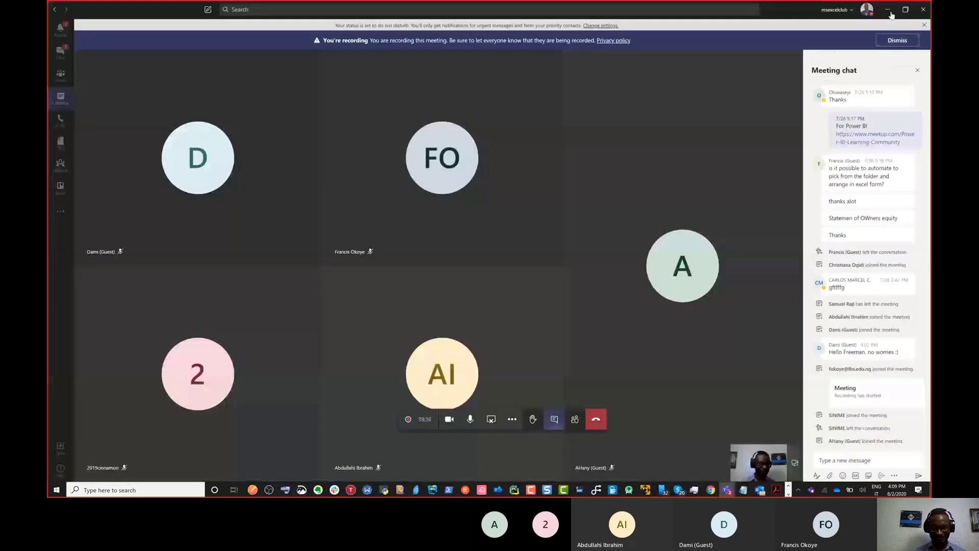
left_click(888, 12)
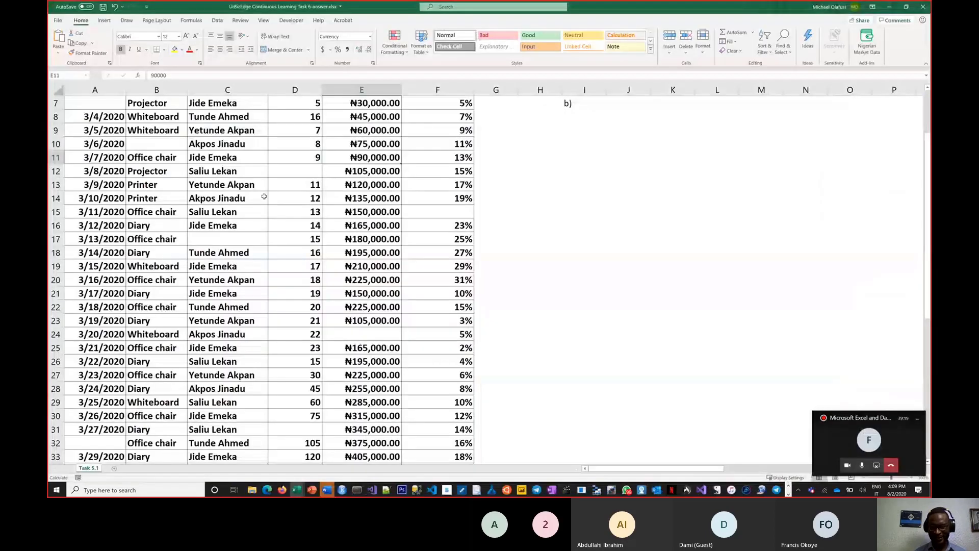
Step: Enter the note "I want where records are incomplete to show yellow highlight" in cell I7
scroll(264, 196, "up", 2)
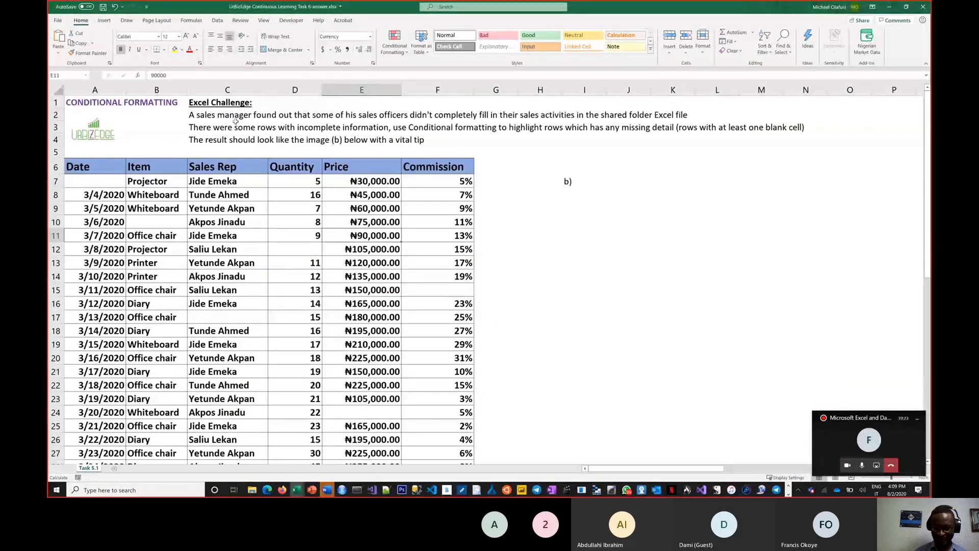
left_click(573, 178)
type("I want ")
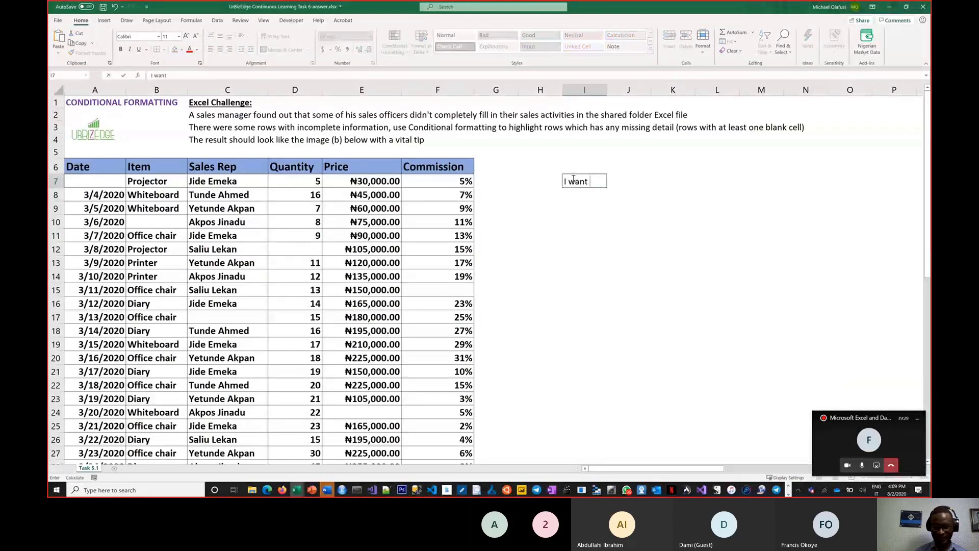
type("where")
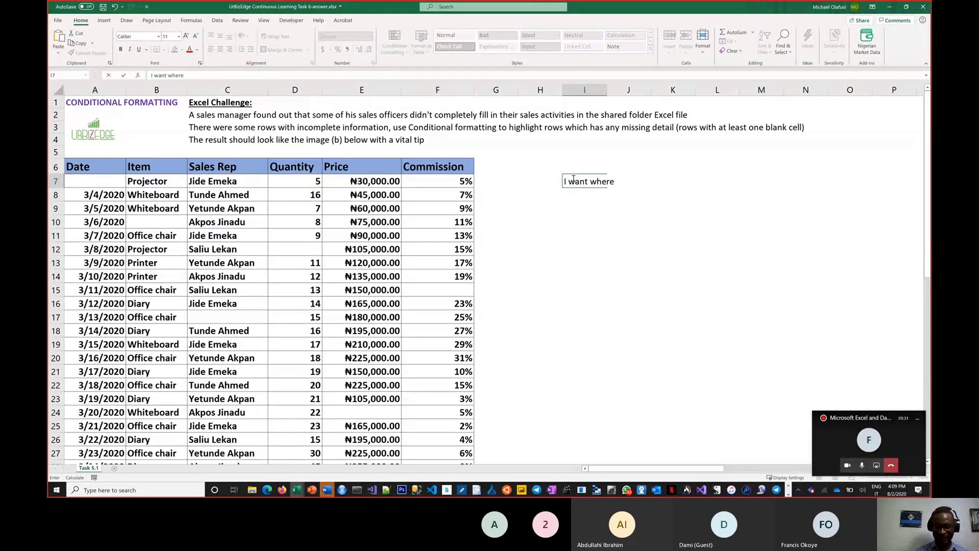
type(" r")
type("ecords arfe")
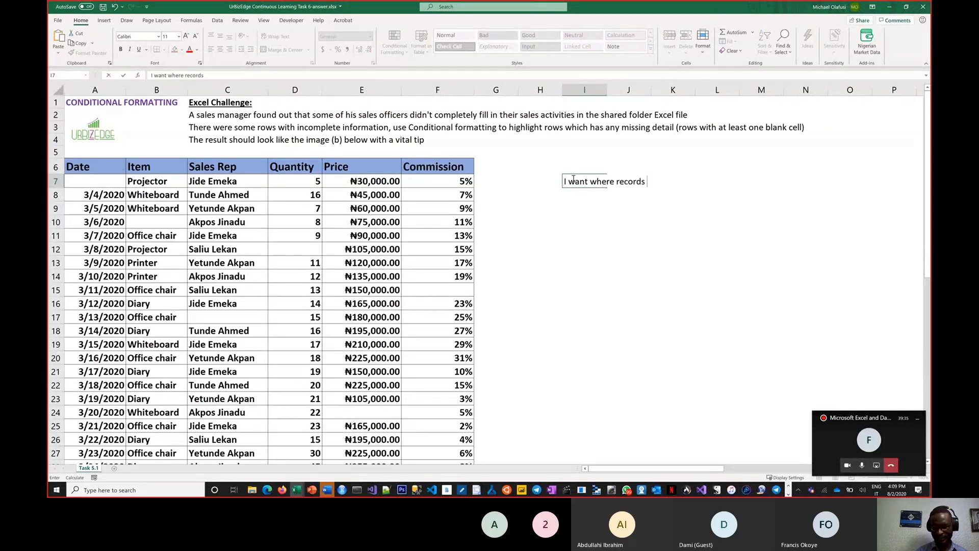
key("BackSpace")
key("BackSpace")
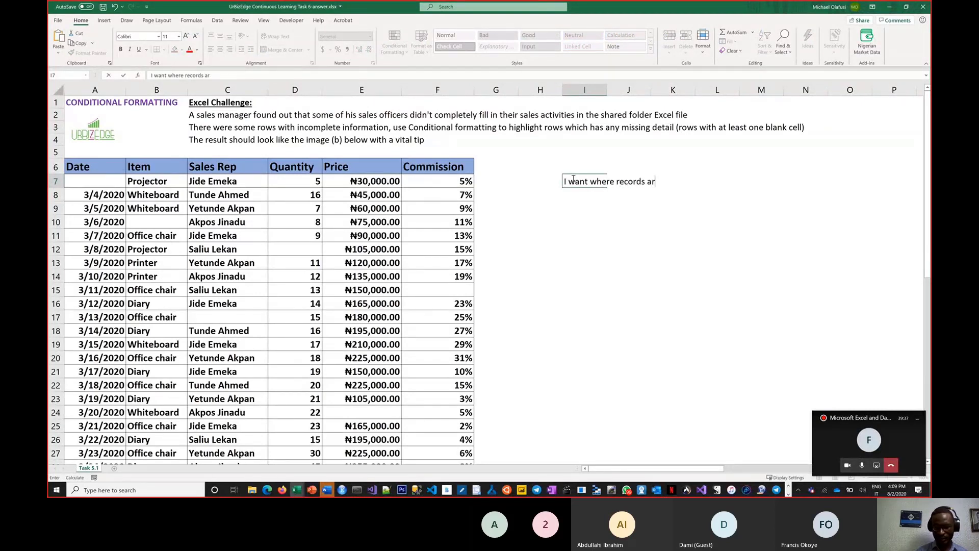
type("e incomplete to ")
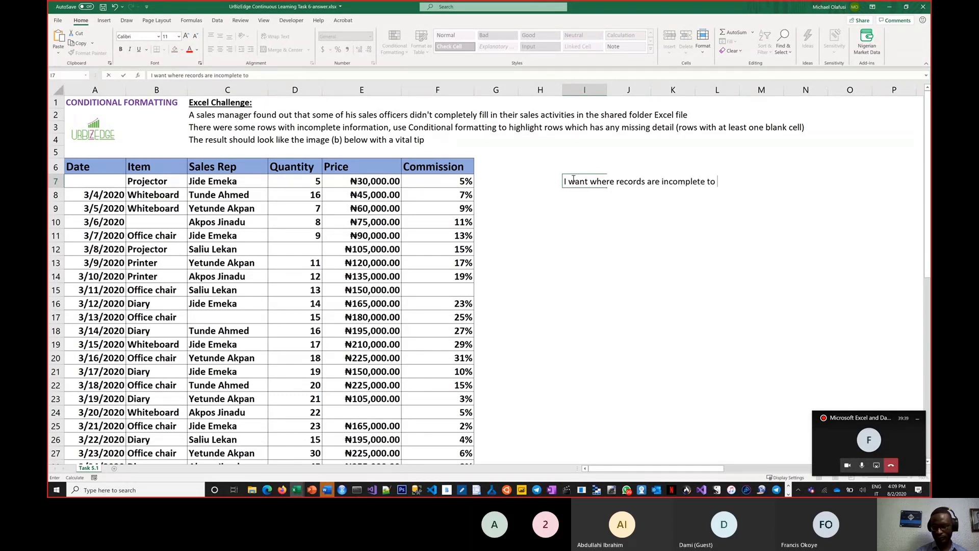
type("sho")
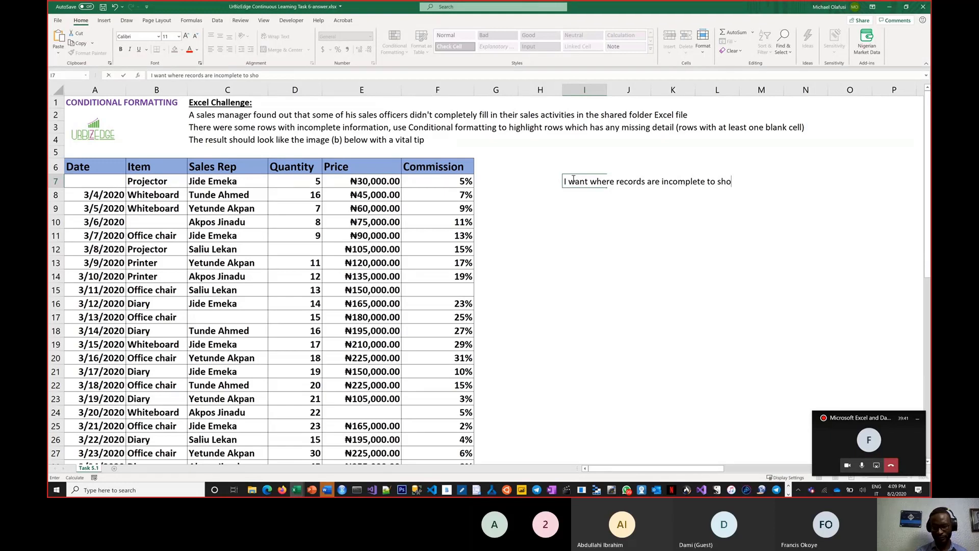
type("w yellow ")
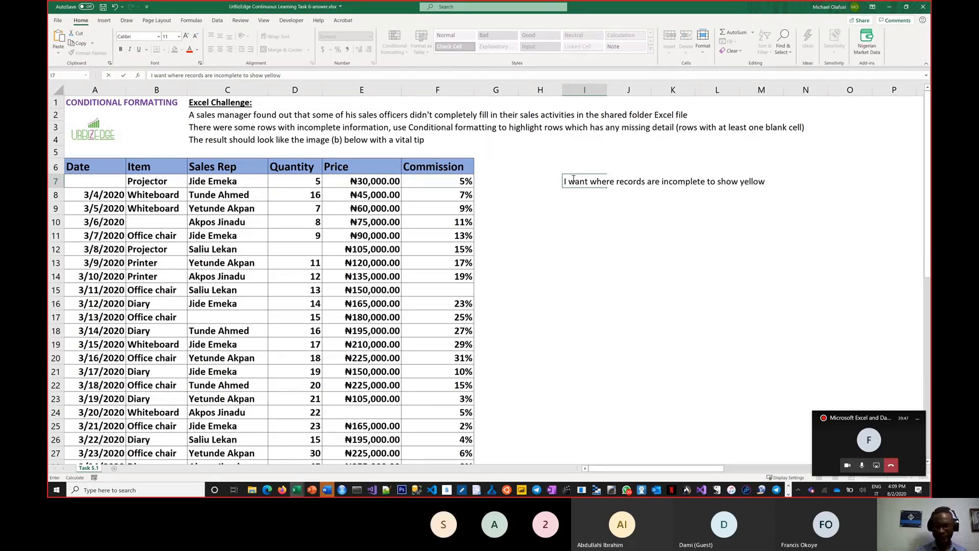
type("hihgli")
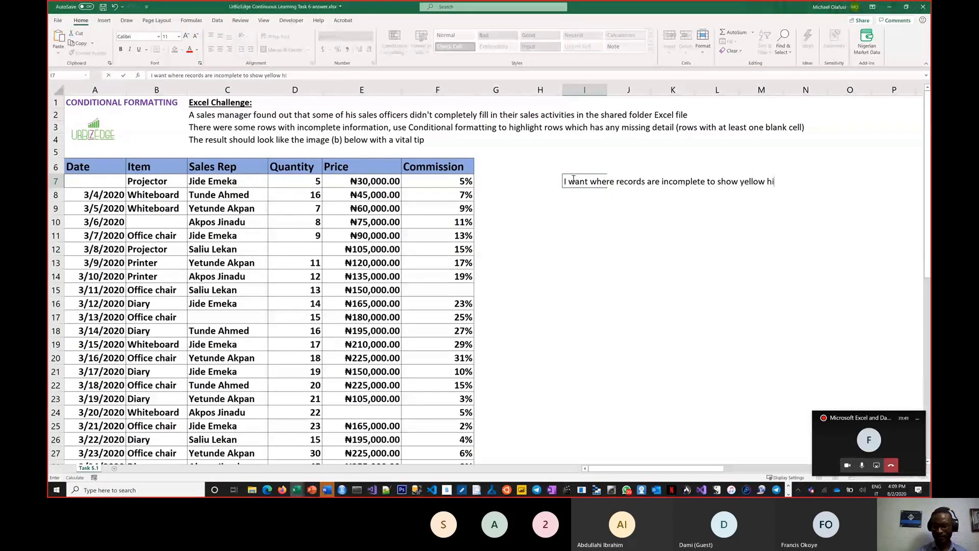
key("BackSpace")
key("BackSpace")
key("BackSpace")
key("BackSpace")
type("g")
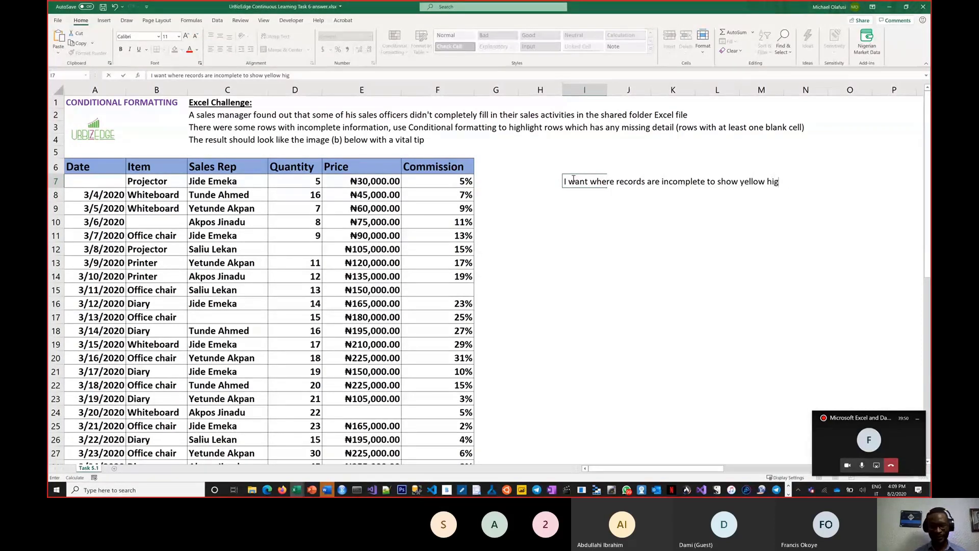
type("h")
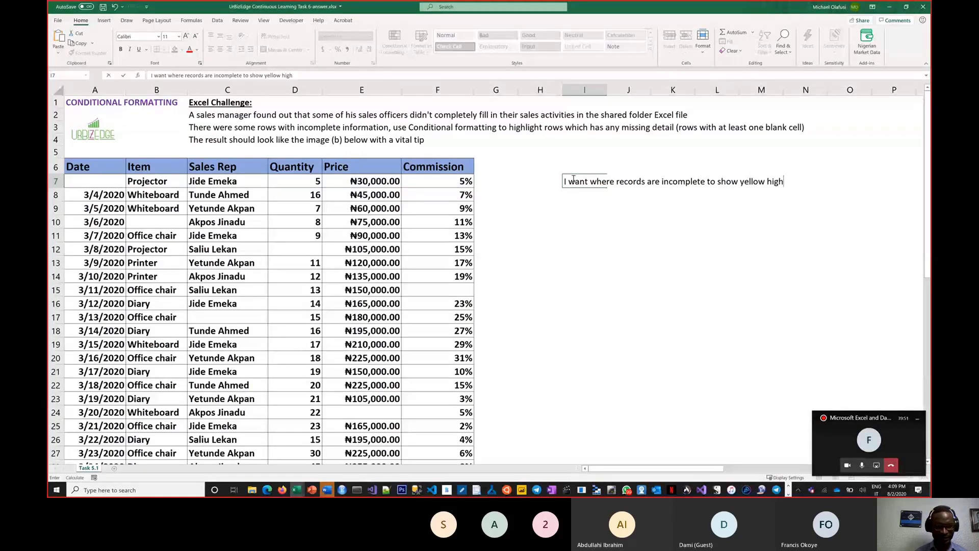
type("light")
key("Return")
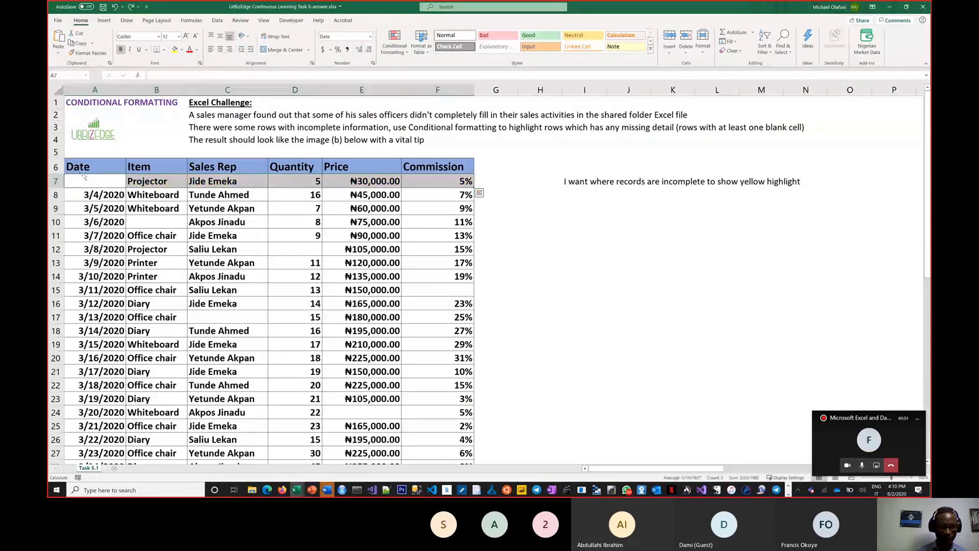
Step: Select the whole sales table including its header row, from A6 to F53
left_click_drag(77, 167, 384, 308)
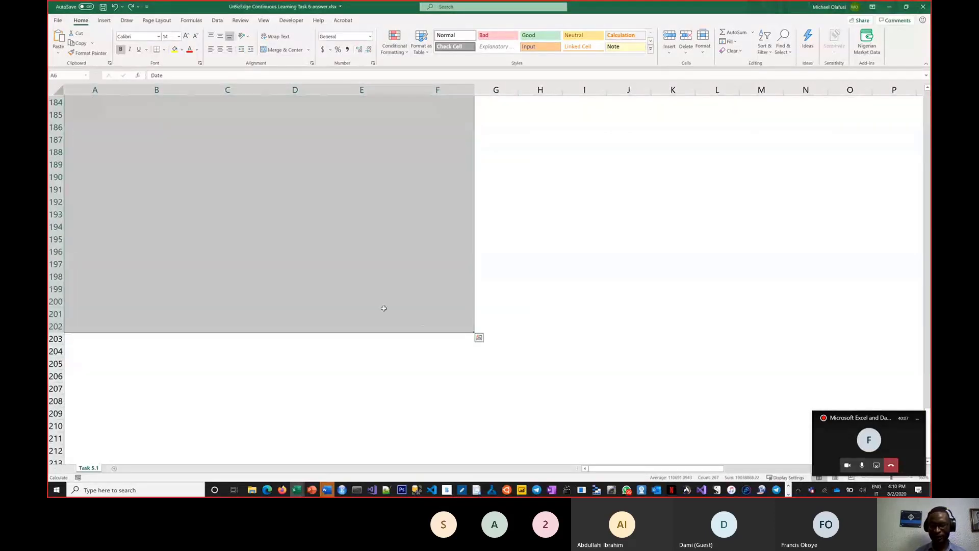
scroll(384, 308, "up", 4)
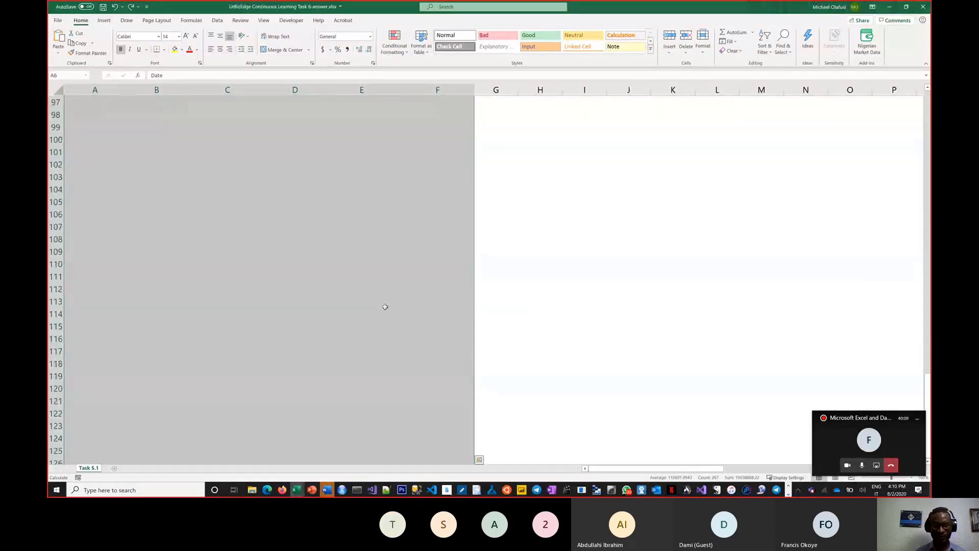
scroll(421, 276, "up", 3)
key("shift+Up")
key("shift+Up")
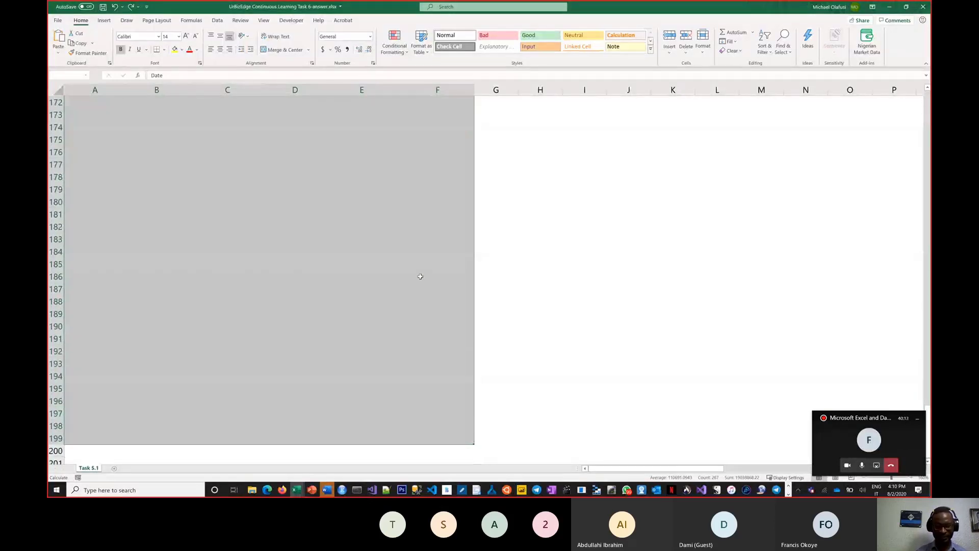
key("ctrl+shift+Up")
scroll(357, 189, "up", 1)
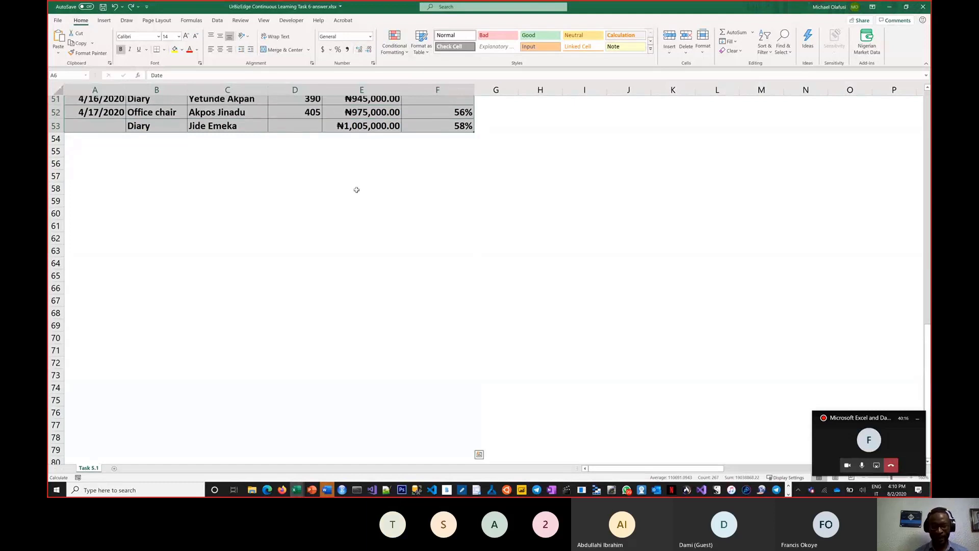
scroll(334, 181, "up", 11)
scroll(334, 182, "up", 6)
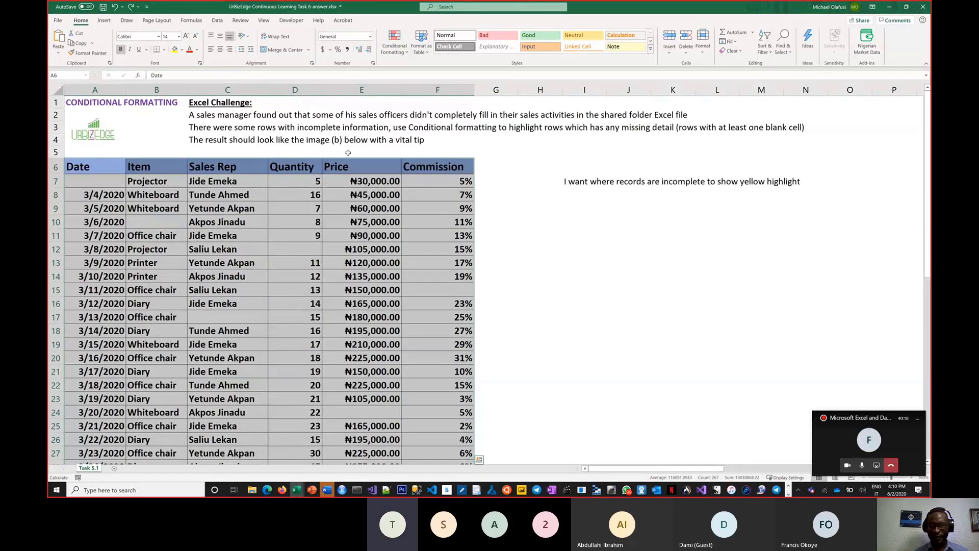
left_click(394, 48)
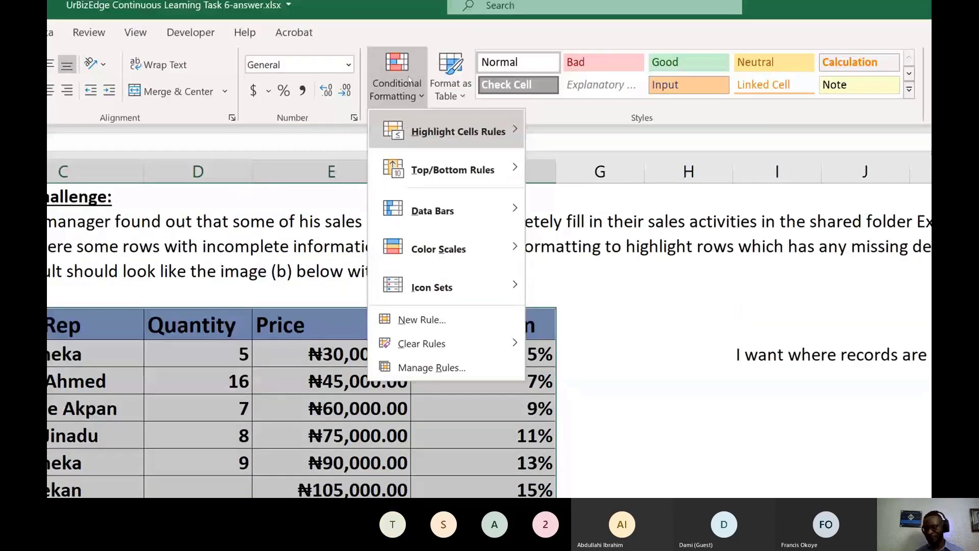
mouse_move(430, 125)
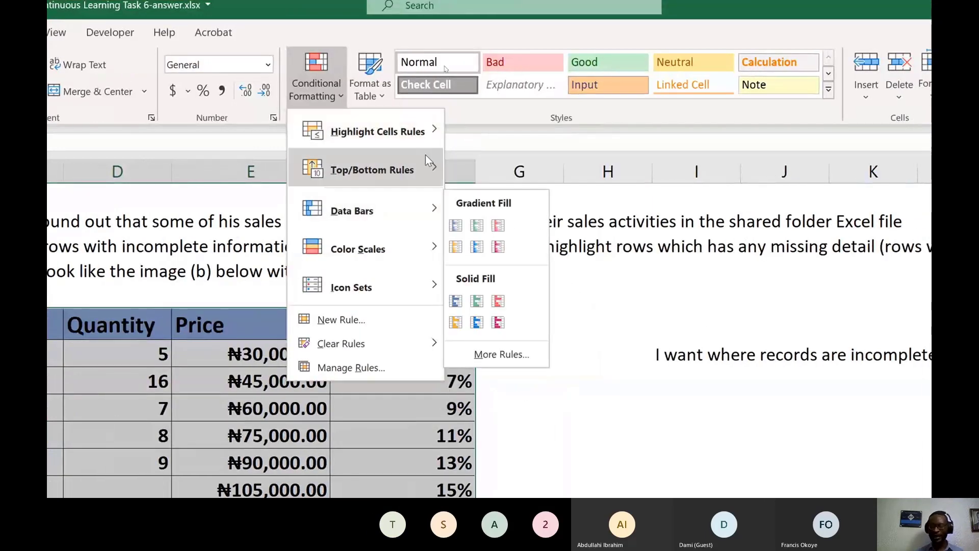
mouse_move(416, 130)
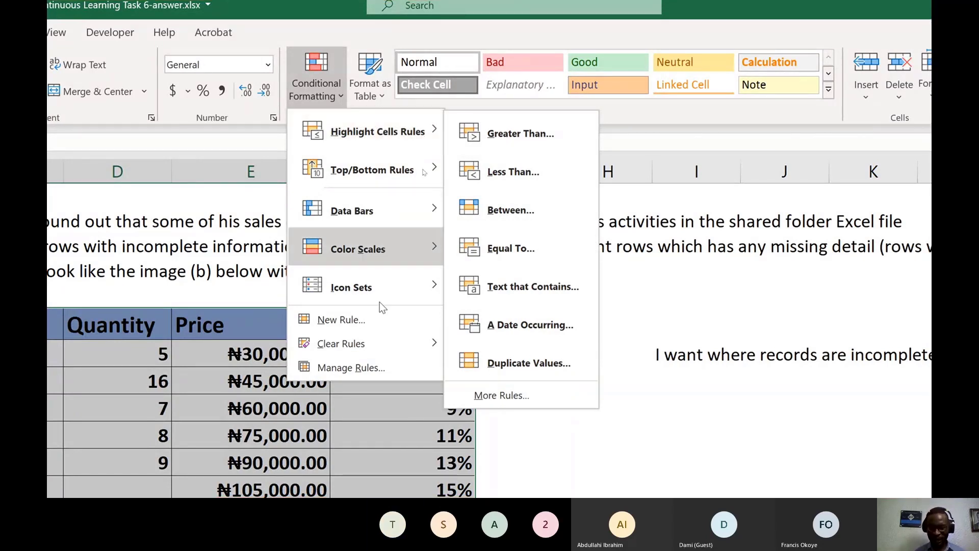
mouse_move(373, 347)
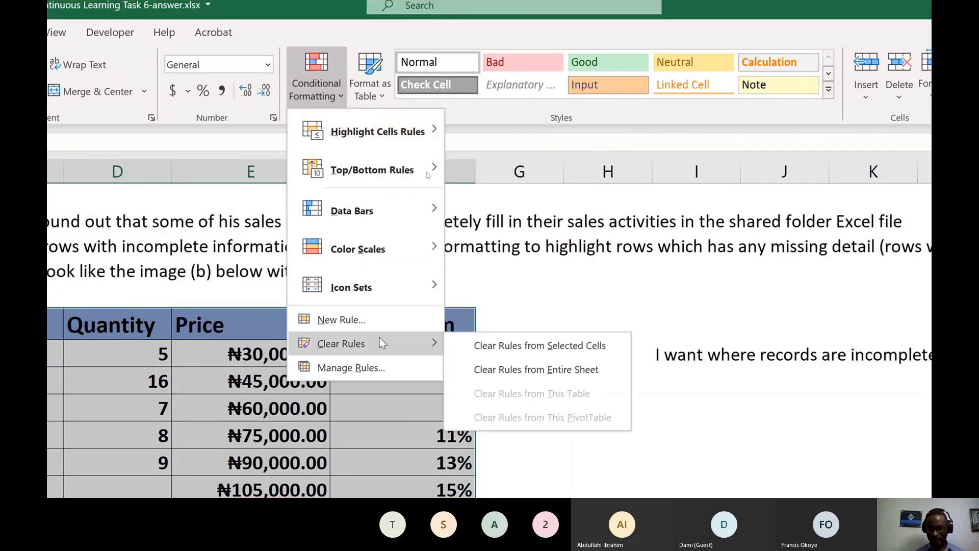
left_click(368, 320)
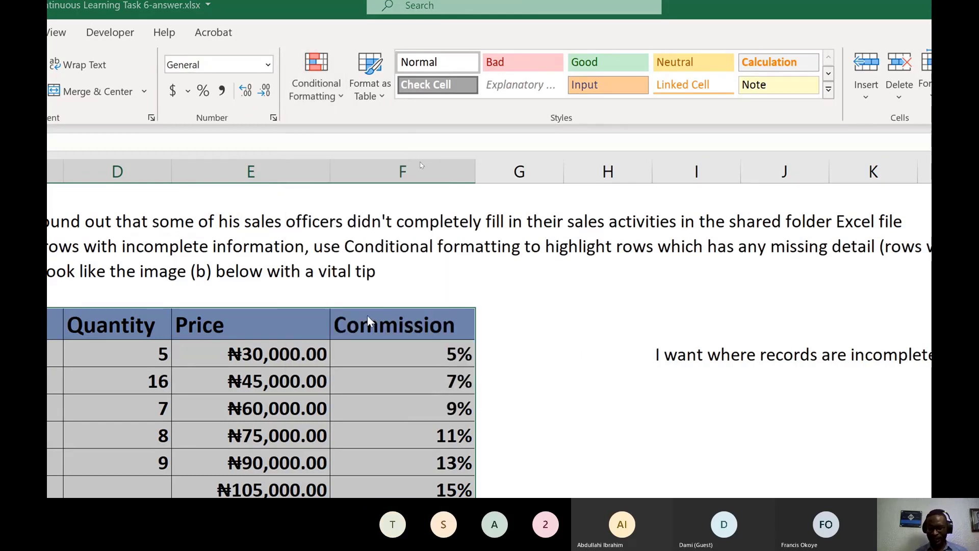
left_click_drag(415, 345, 388, 95)
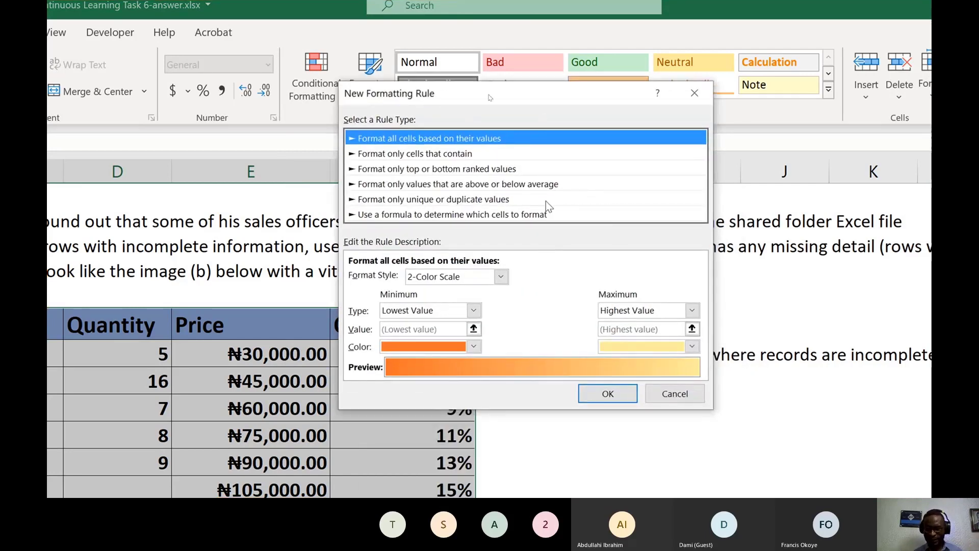
left_click(435, 155)
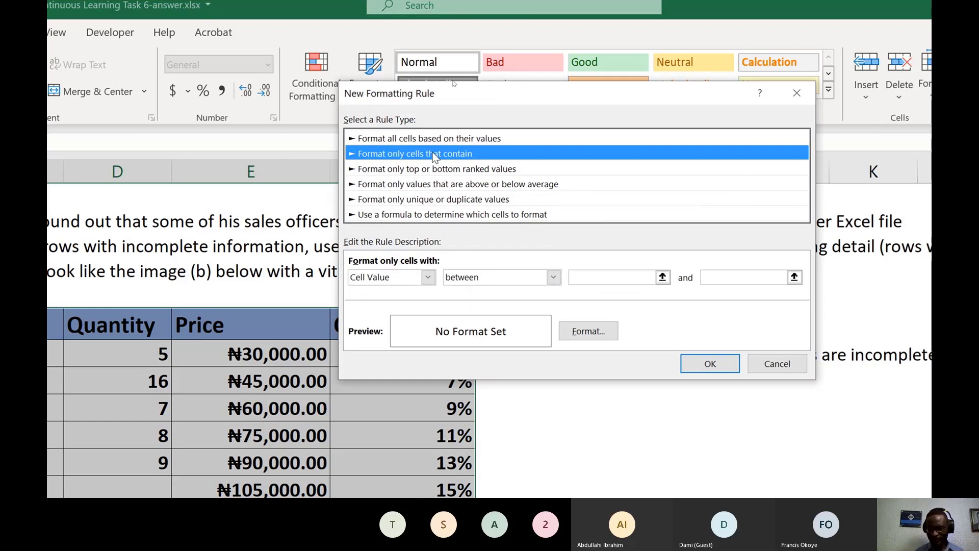
left_click(554, 278)
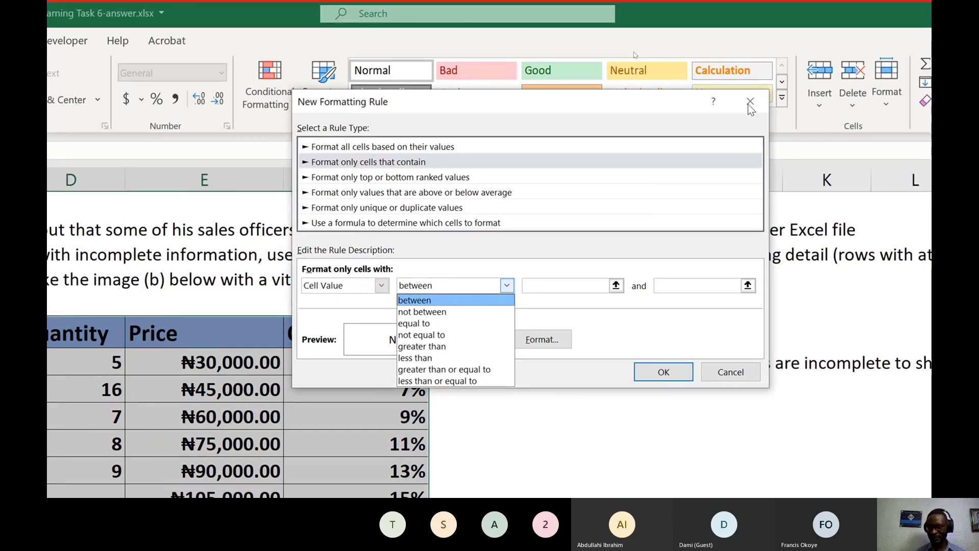
left_click(750, 108)
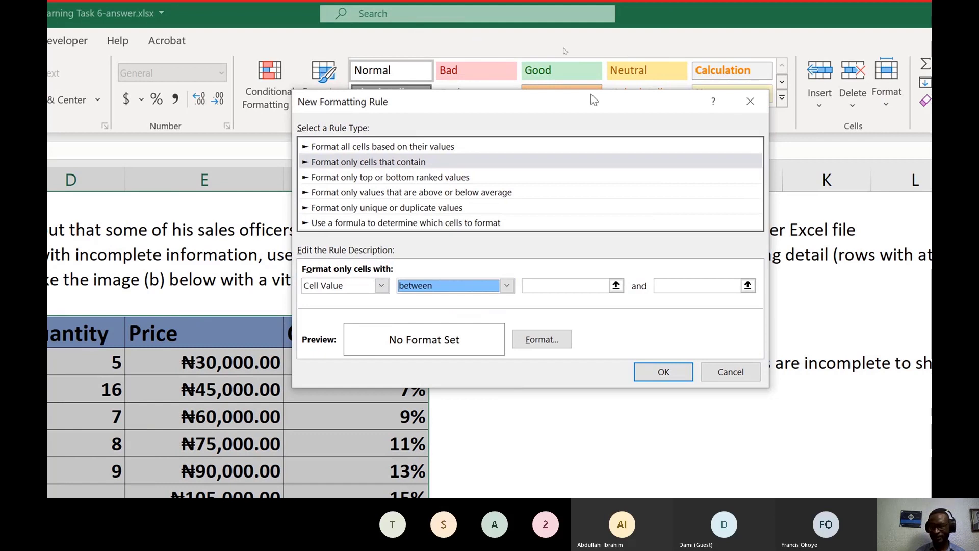
left_click(748, 107)
Step: Start a new conditional formatting rule for the sales table that formats only cells containing blanks
left_click(288, 106)
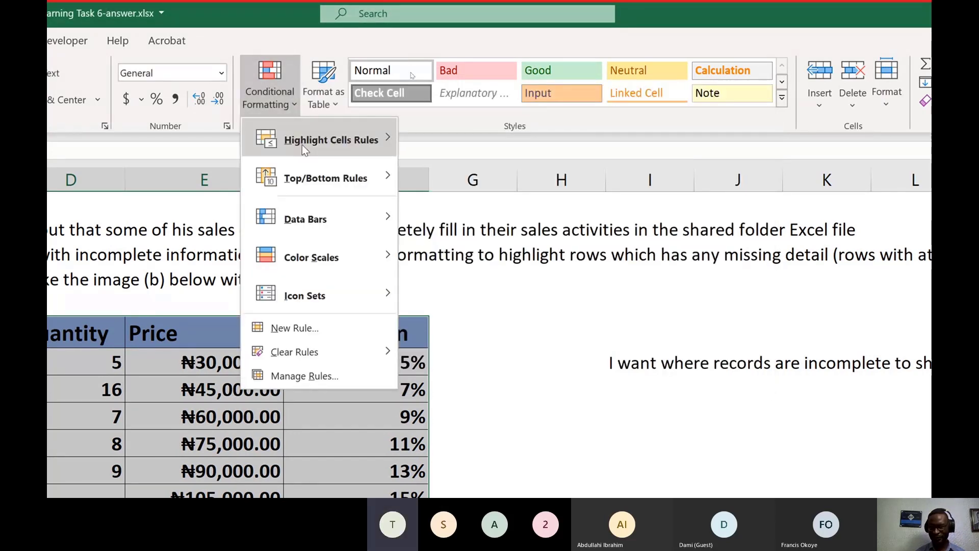
mouse_move(302, 144)
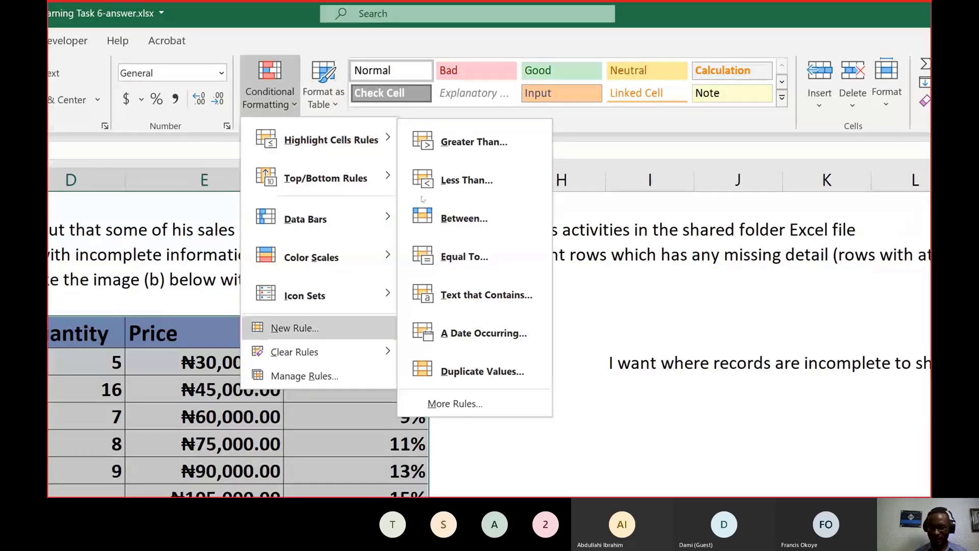
left_click(323, 331)
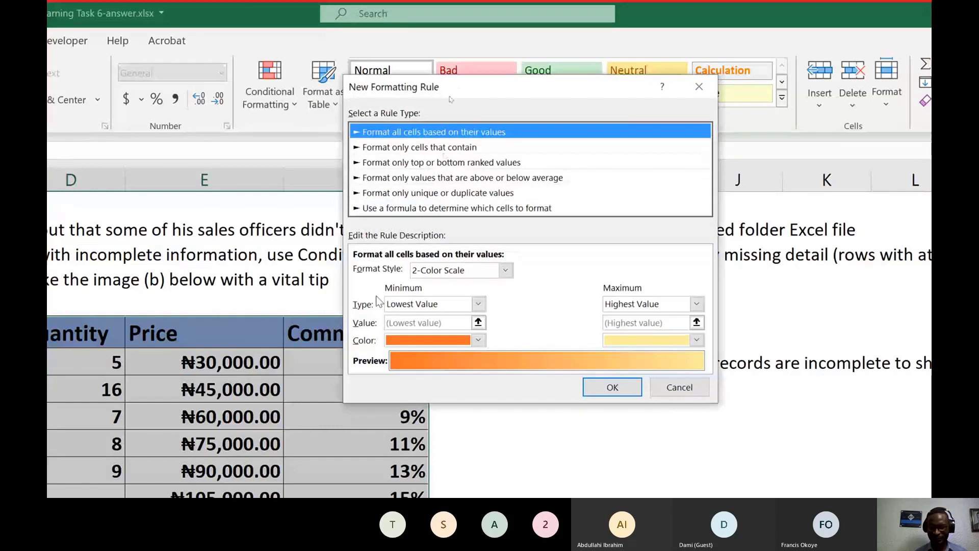
left_click(384, 148)
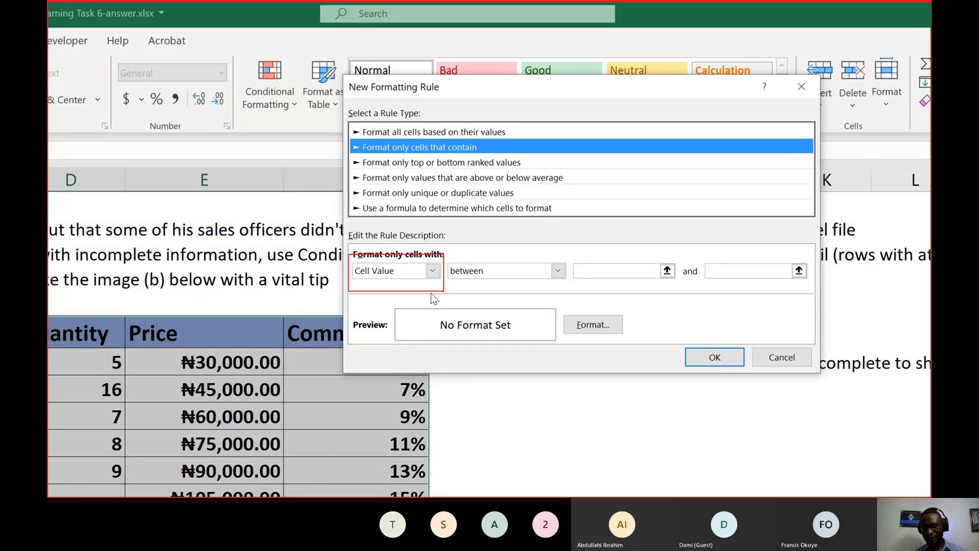
key("Escape")
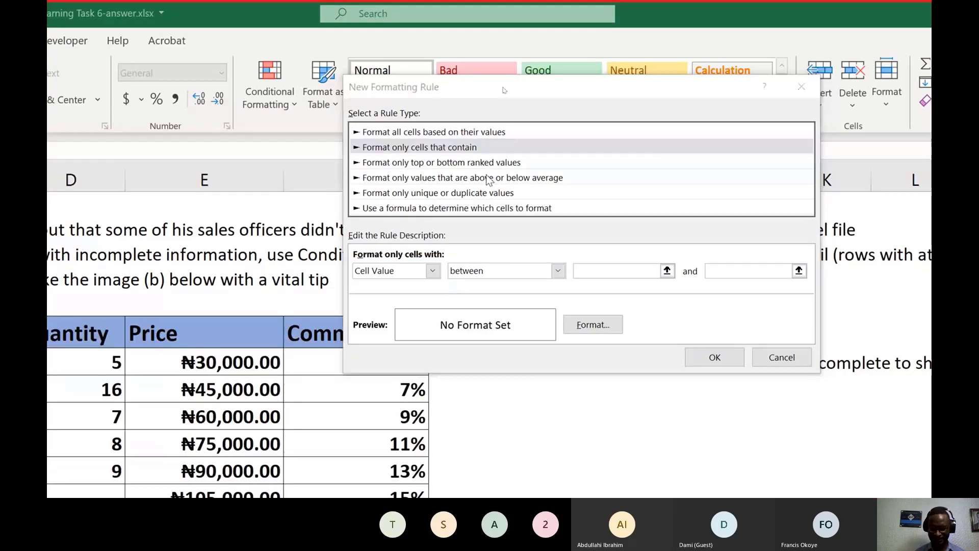
left_click(433, 271)
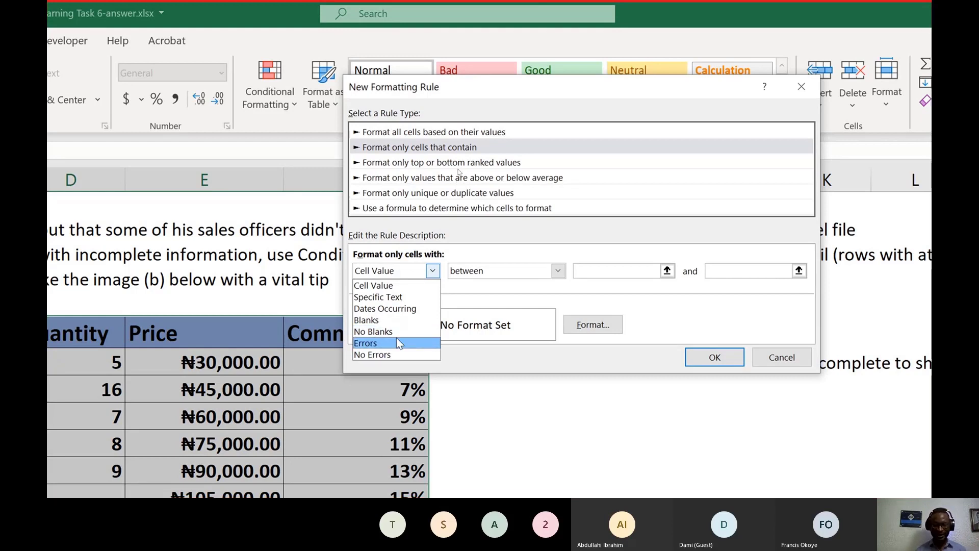
key("Up")
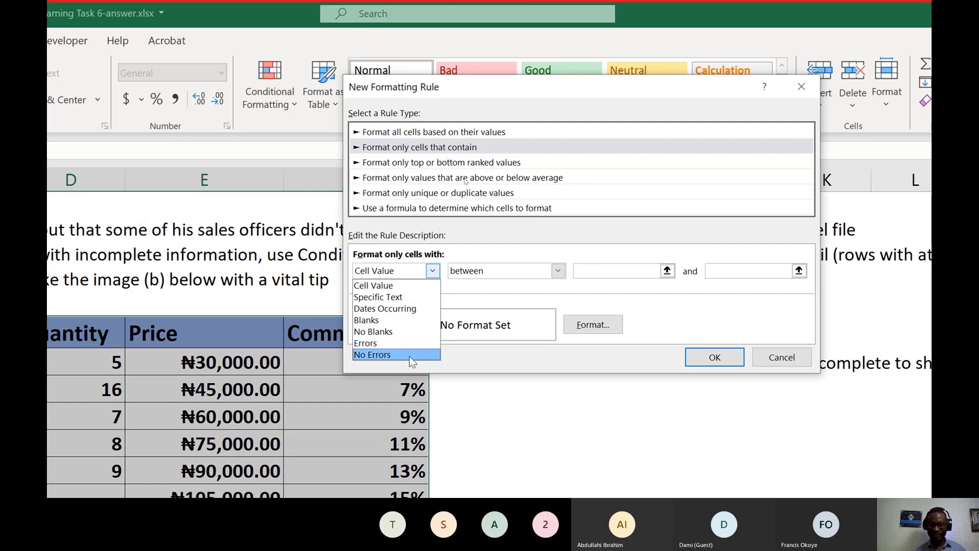
left_click(408, 321)
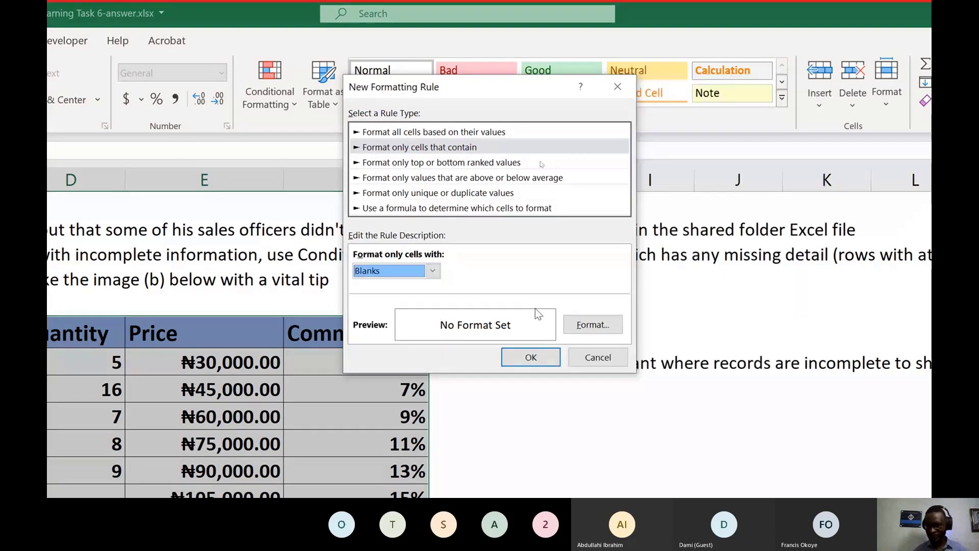
Step: Give the blanks rule a yellow background fill and apply it to the selected sales table
left_click(607, 329)
left_click(486, 40)
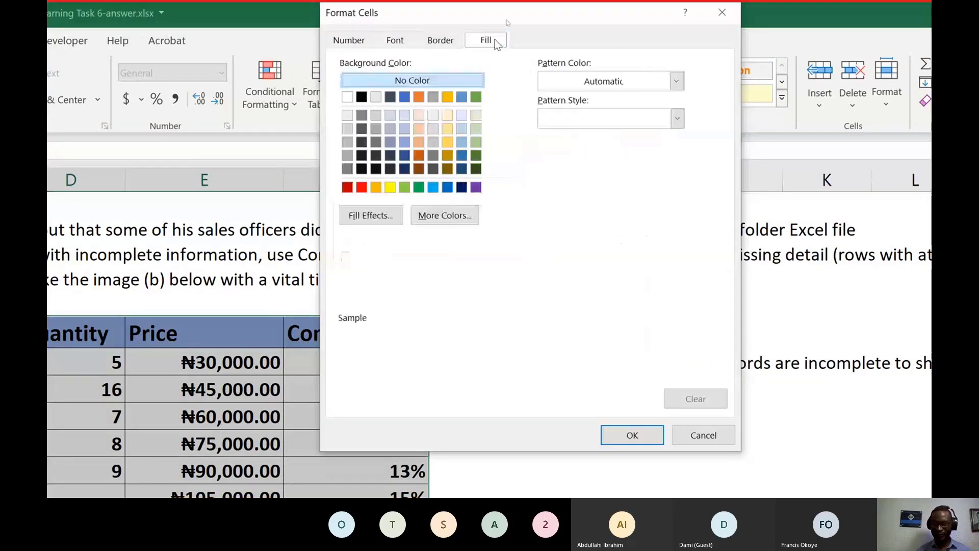
left_click(392, 190)
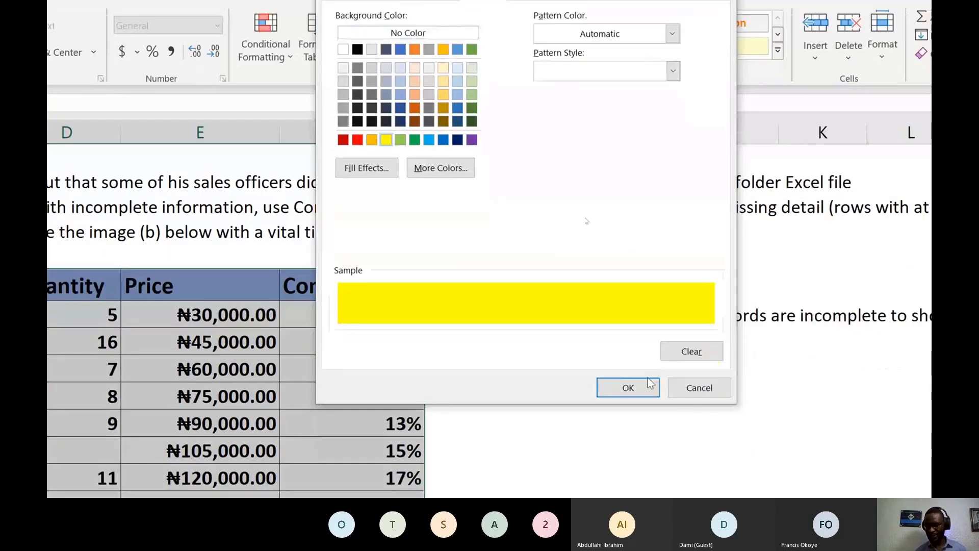
left_click(648, 385)
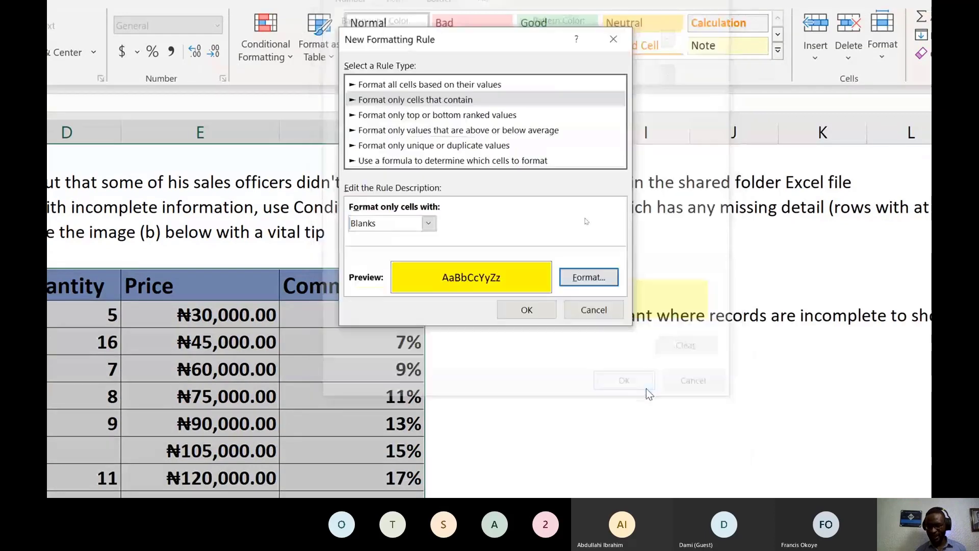
left_click(539, 307)
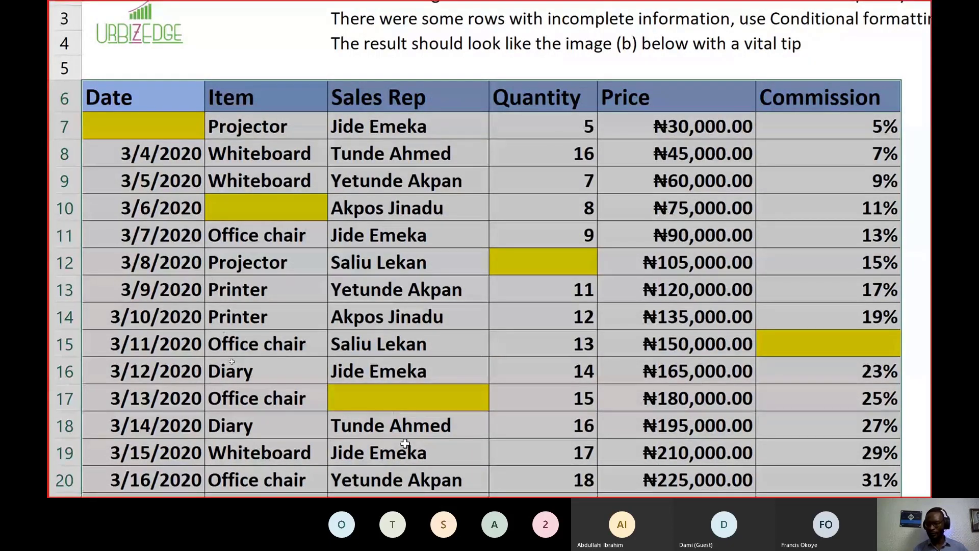
scroll(405, 443, "down", 2)
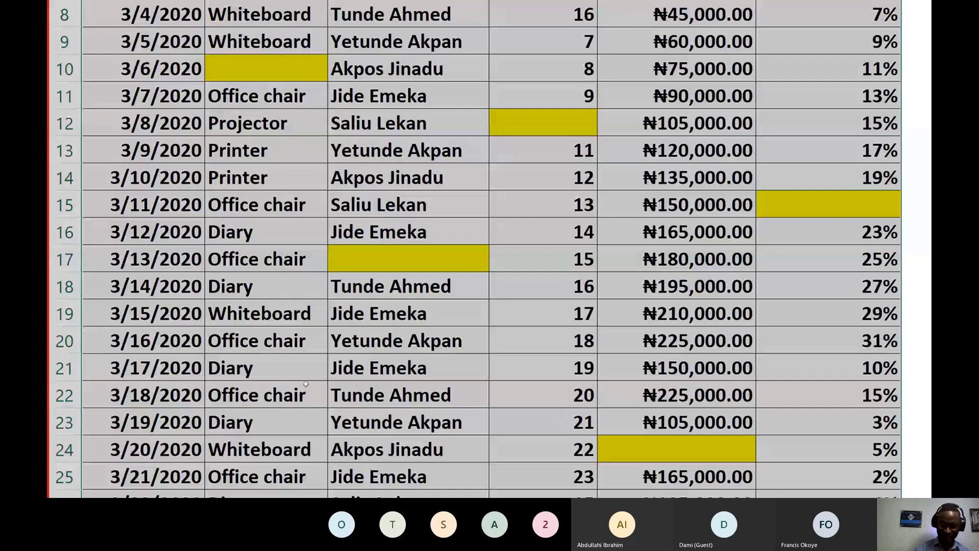
scroll(306, 384, "down", 5)
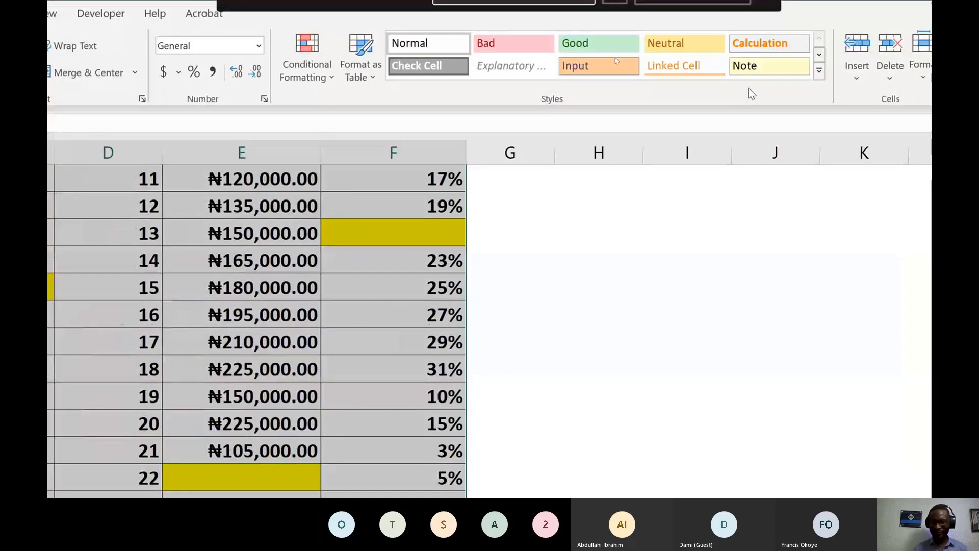
key("ctrl+4")
key("ctrl+q")
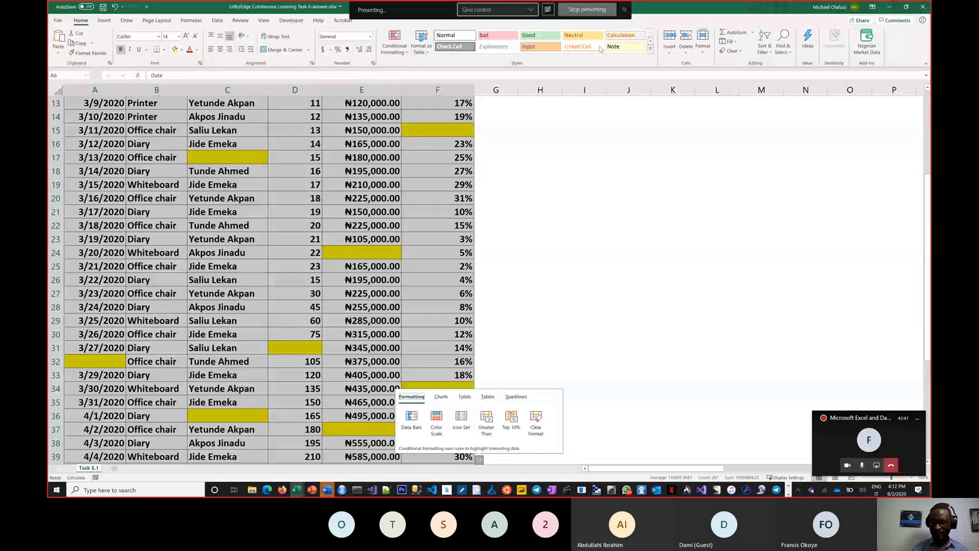
Step: Enter the note "Entire Row highlighted" in cell I6
scroll(582, 179, "up", 4)
left_click(582, 180)
left_click(584, 168)
type("En")
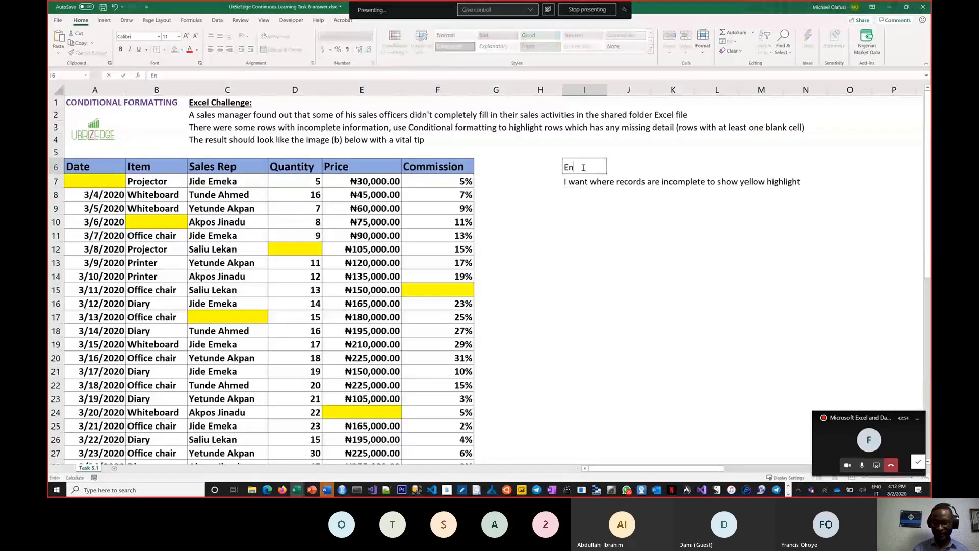
type("tire Row highlight")
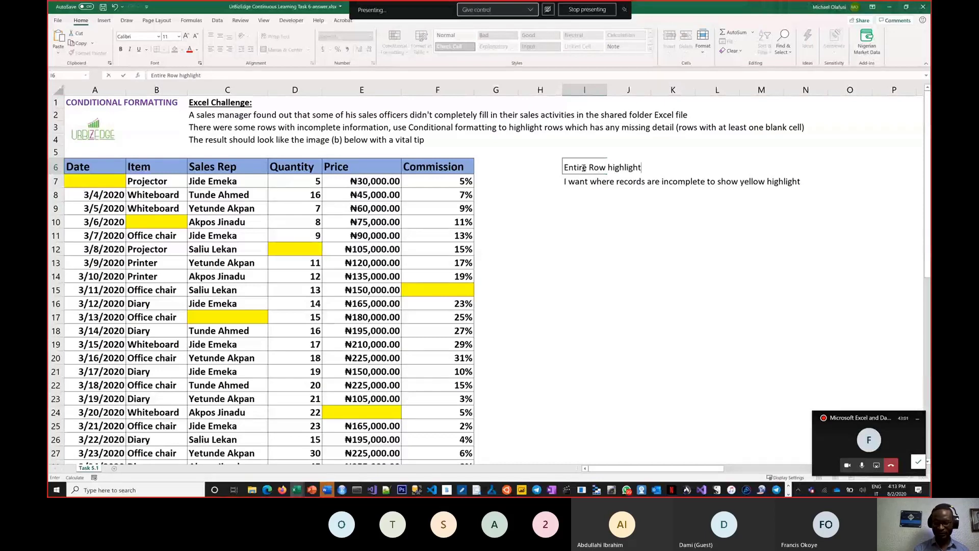
type("ed")
key("Return")
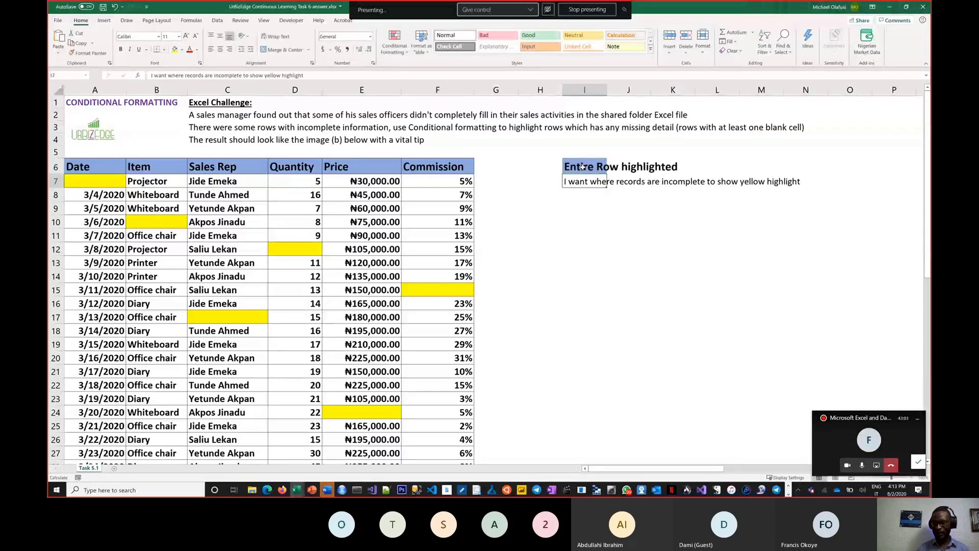
Step: Clear only the formatting from the note in cell I6, keeping its text
left_click(581, 166)
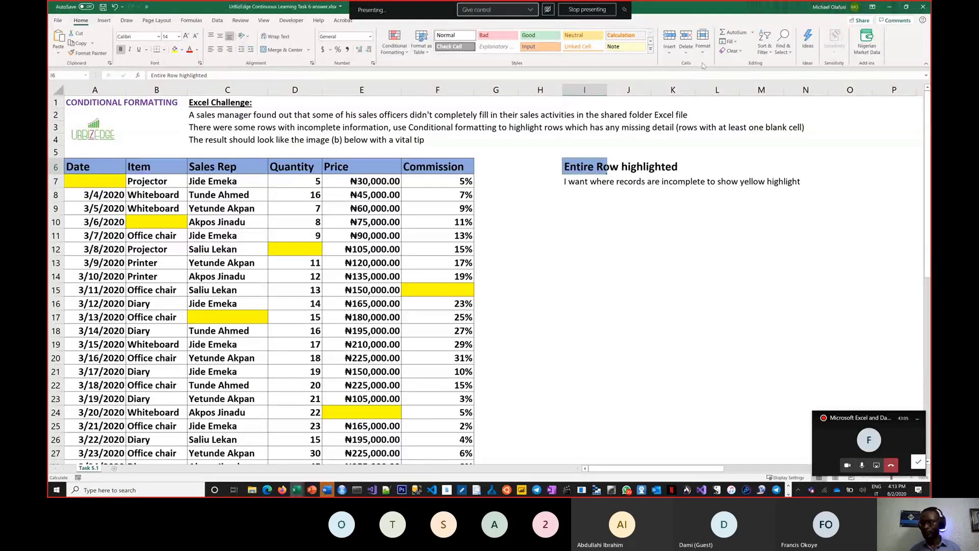
left_click(729, 51)
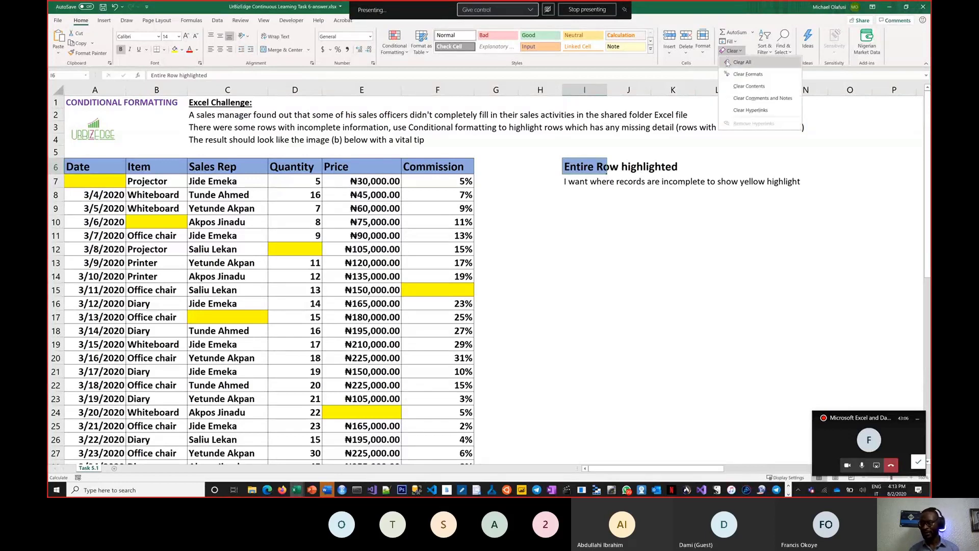
left_click(744, 74)
left_click(629, 235)
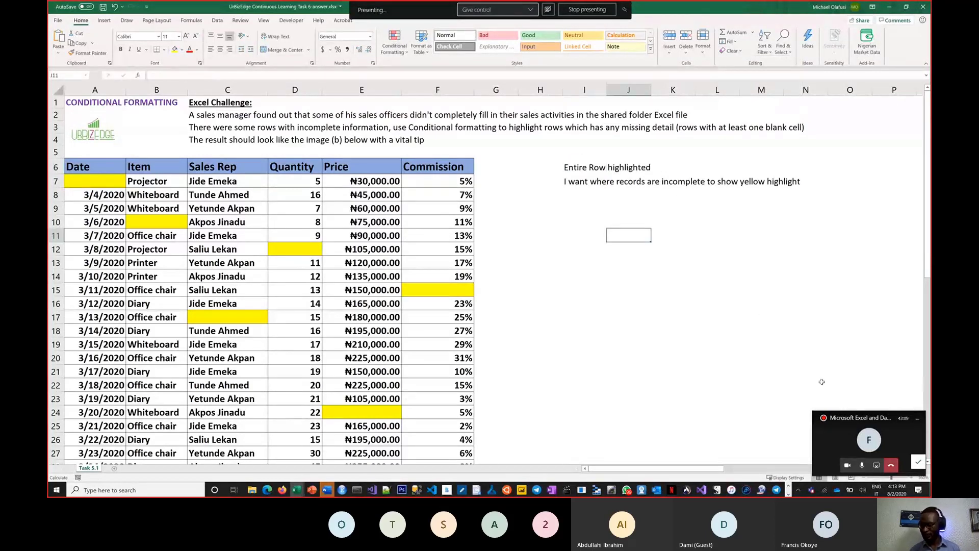
Step: Open the existing blank-cell conditional formatting rule of the sales table for editing, starting from cell A7
left_click(823, 442)
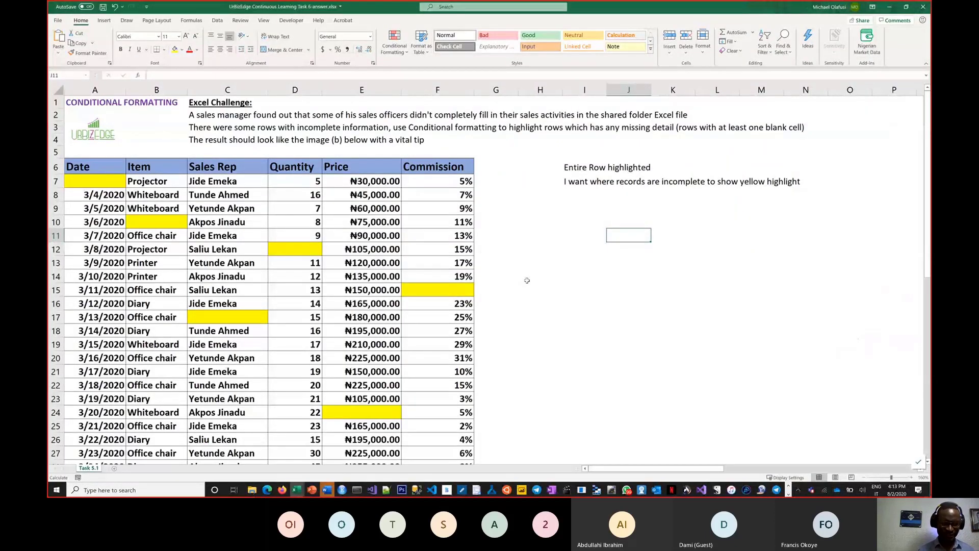
left_click(382, 222)
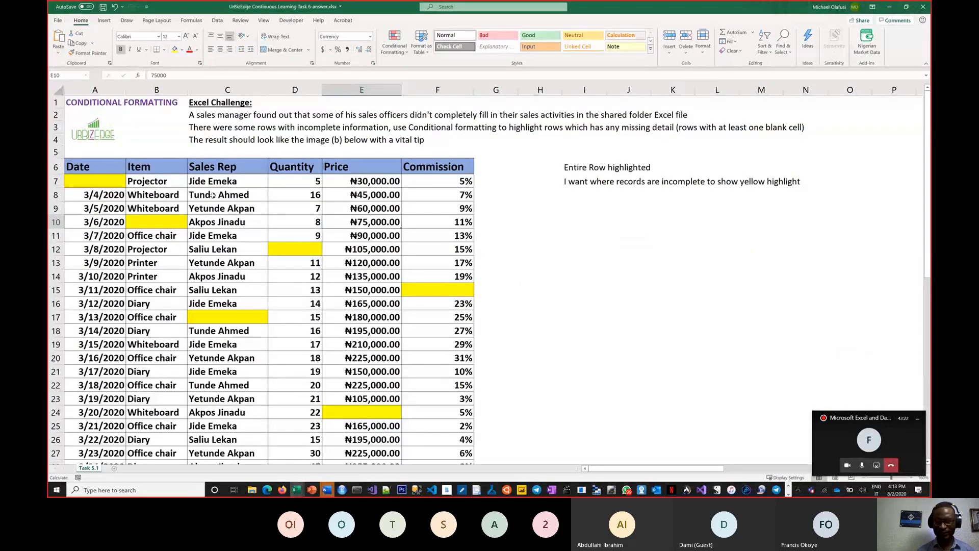
left_click(110, 182)
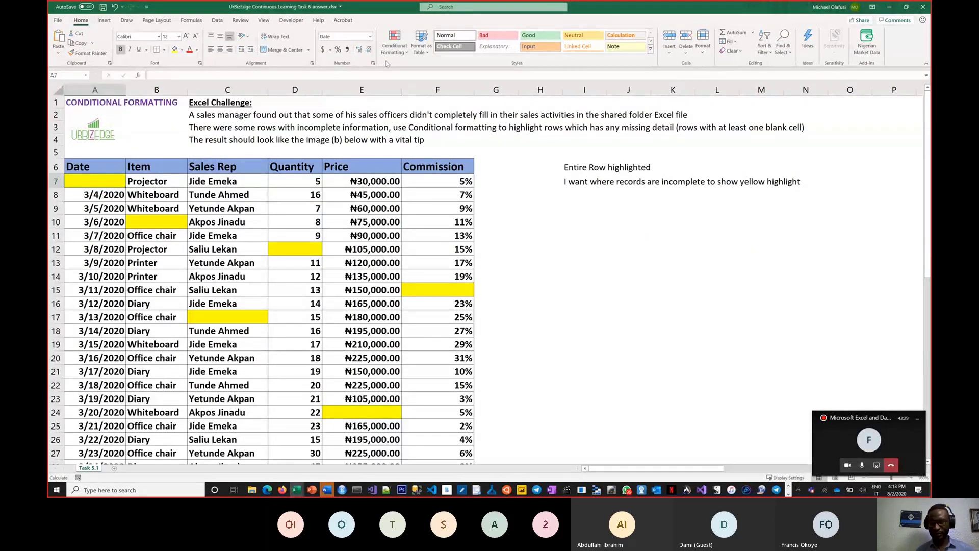
left_click(394, 46)
mouse_move(391, 72)
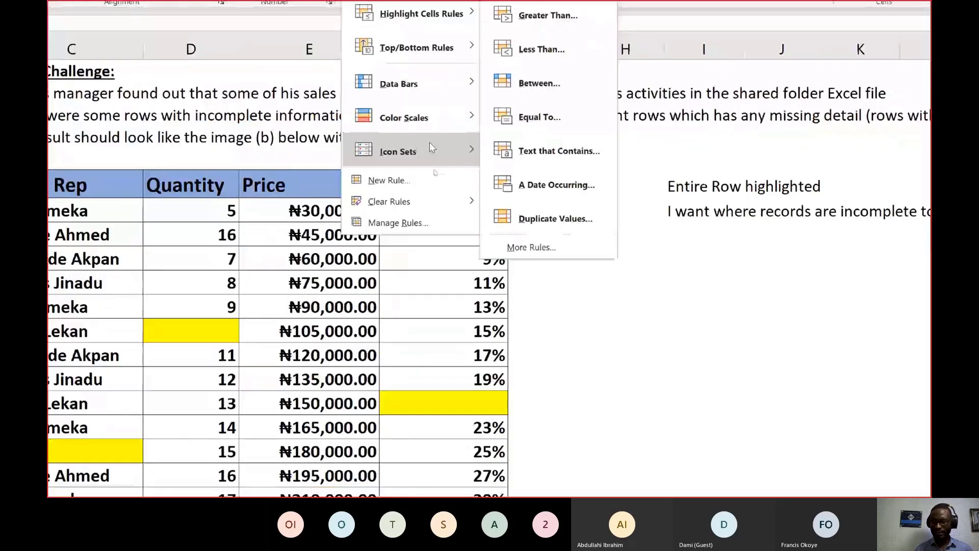
mouse_move(426, 193)
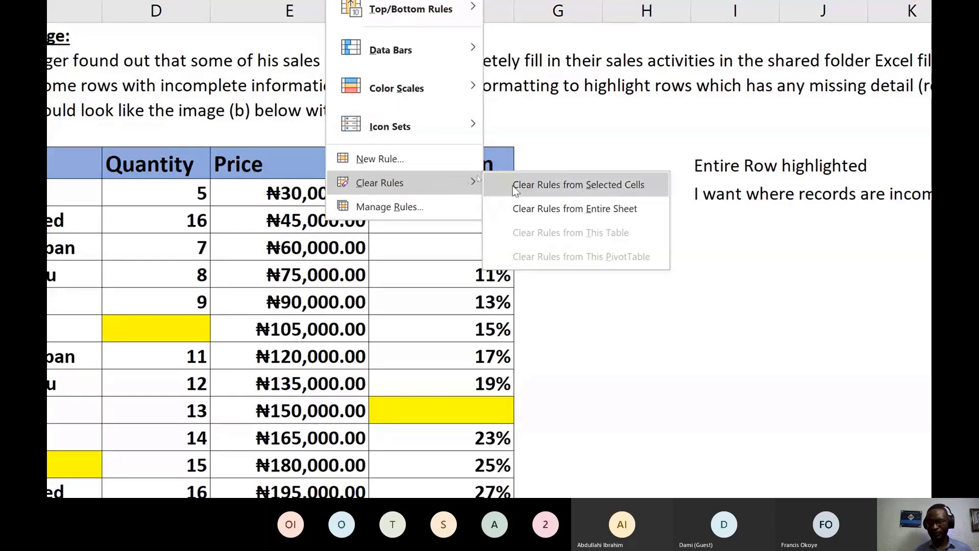
left_click(390, 207)
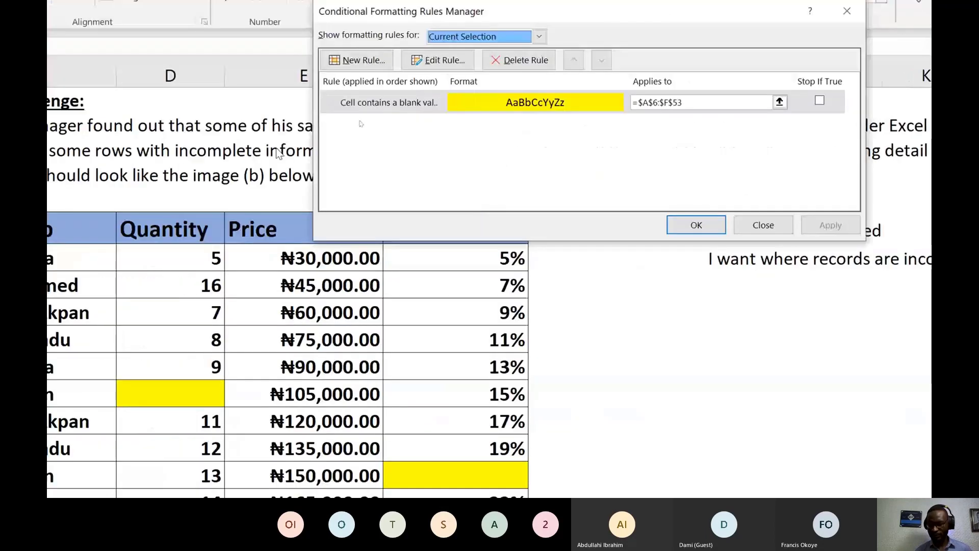
double_click(428, 103)
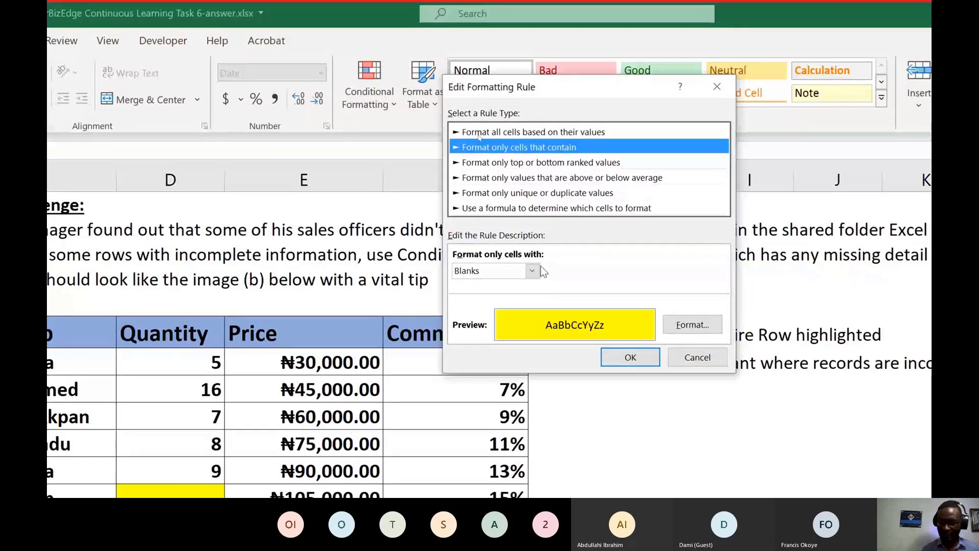
Step: Change the rule type to use a formula to determine which cells to format, moving the dialog off the table
left_click(532, 271)
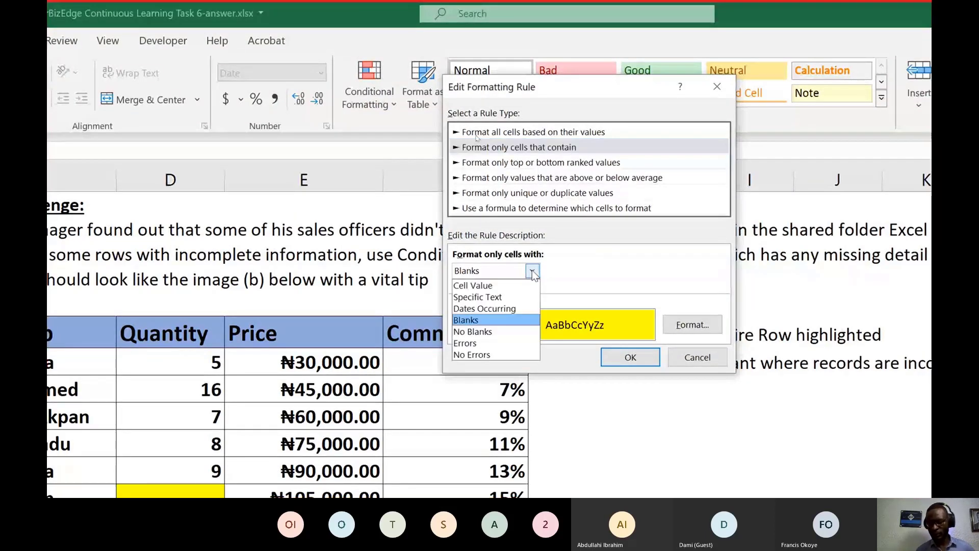
left_click(536, 99)
left_click_drag(545, 90, 250, 81)
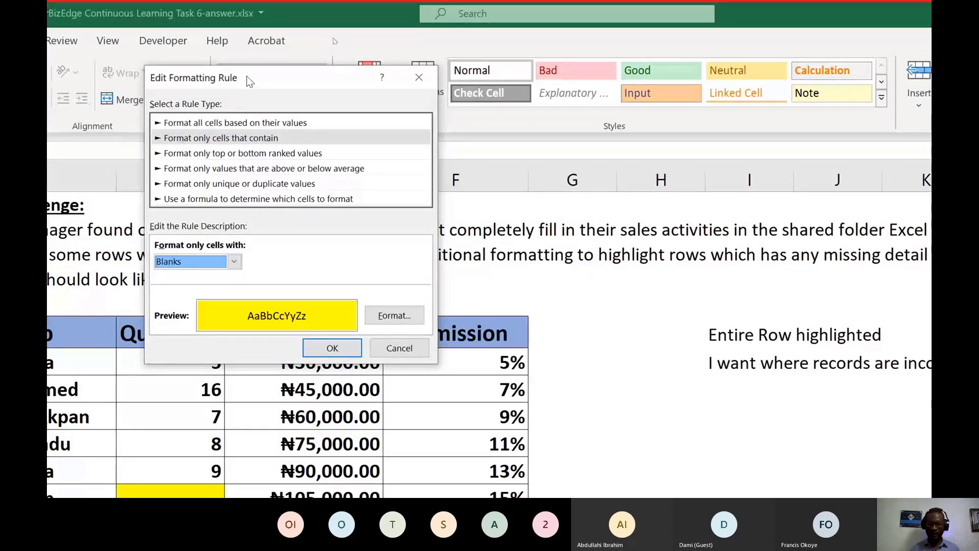
left_click(238, 199)
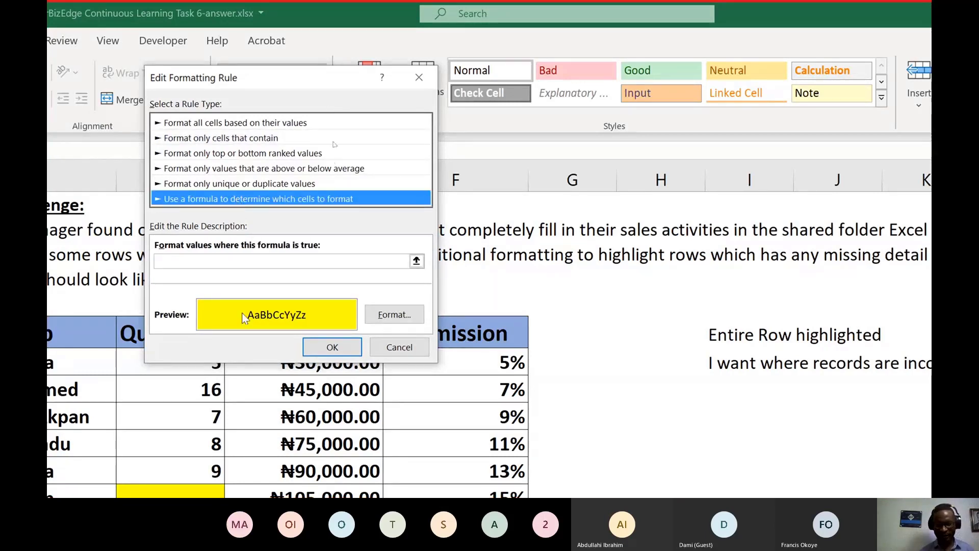
left_click(253, 263)
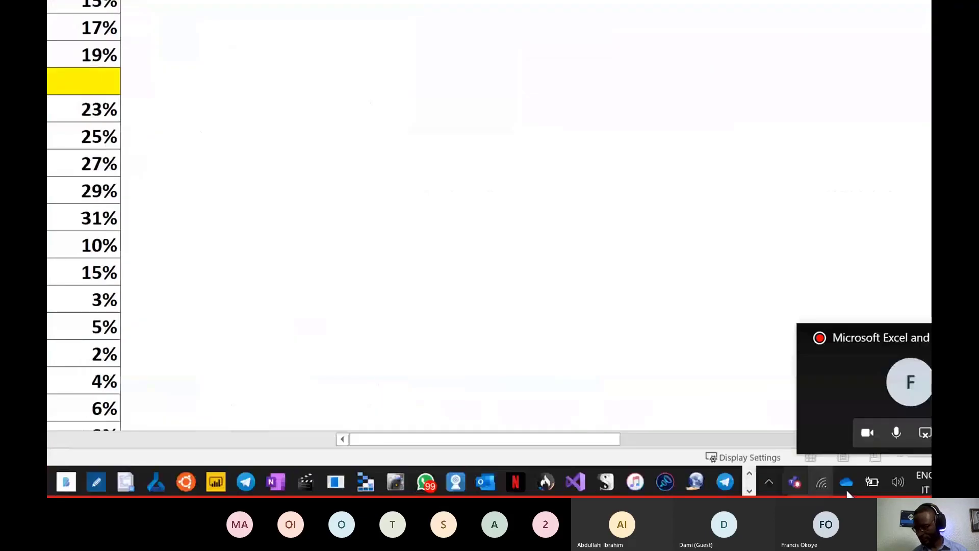
Step: Switch the input language to the English (United States) US keyboard and start the rule formula with =sum(isblank(
left_click(819, 485)
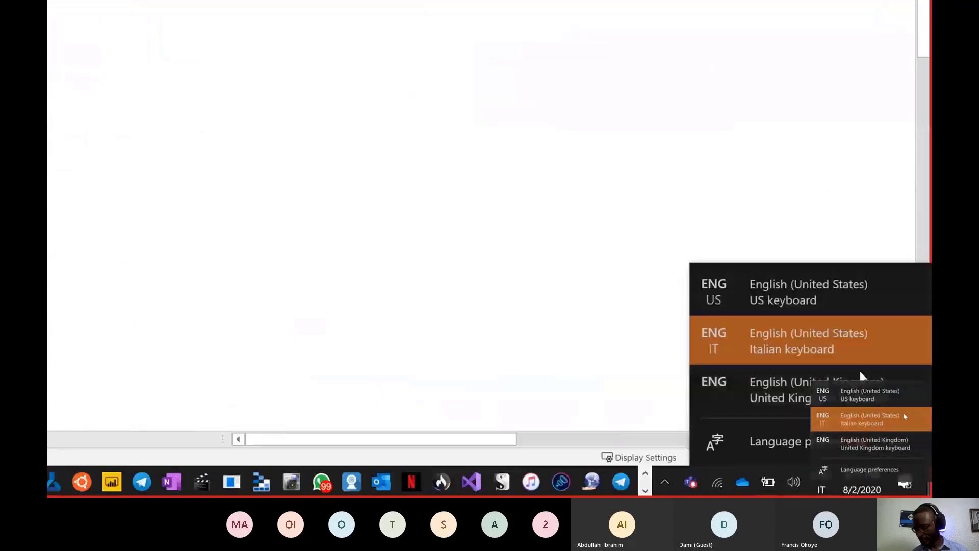
left_click(810, 300)
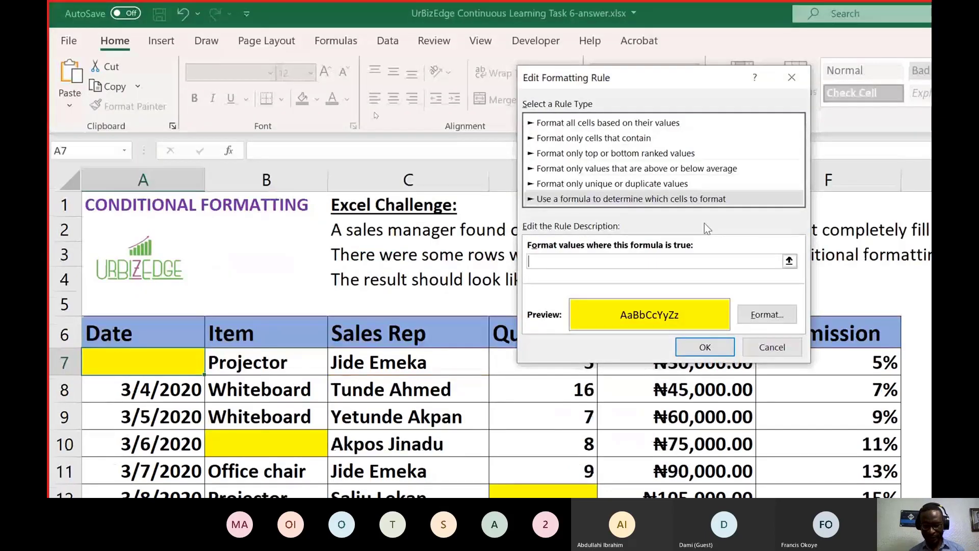
type("=")
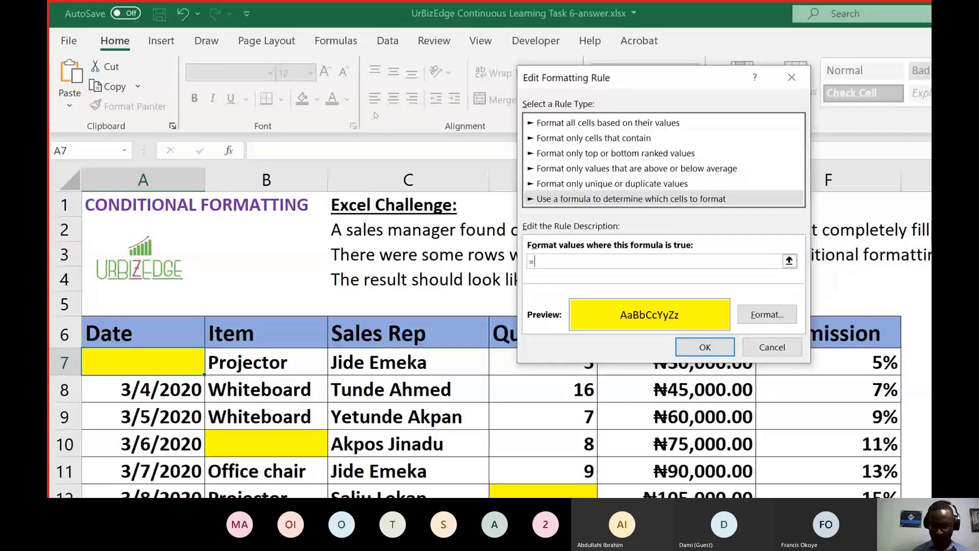
type("sum(")
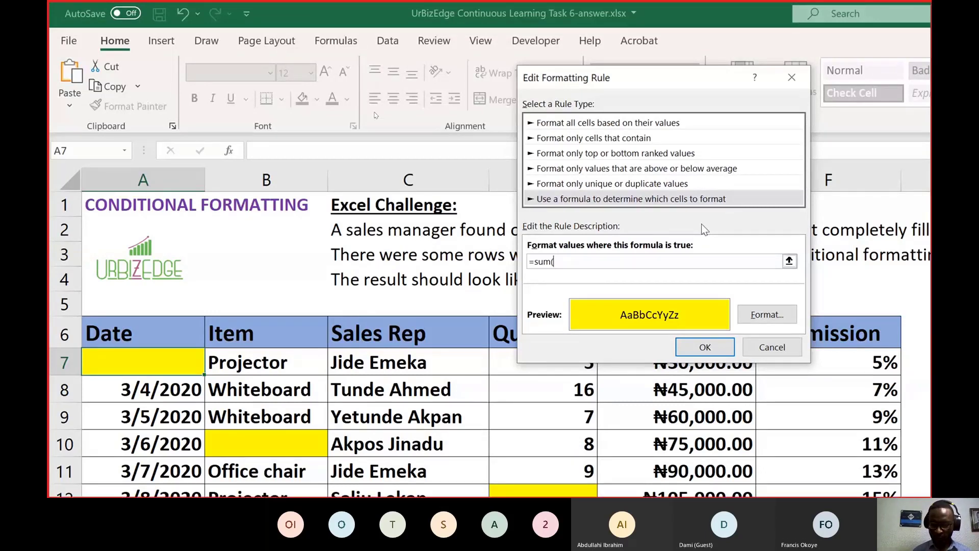
type("isb")
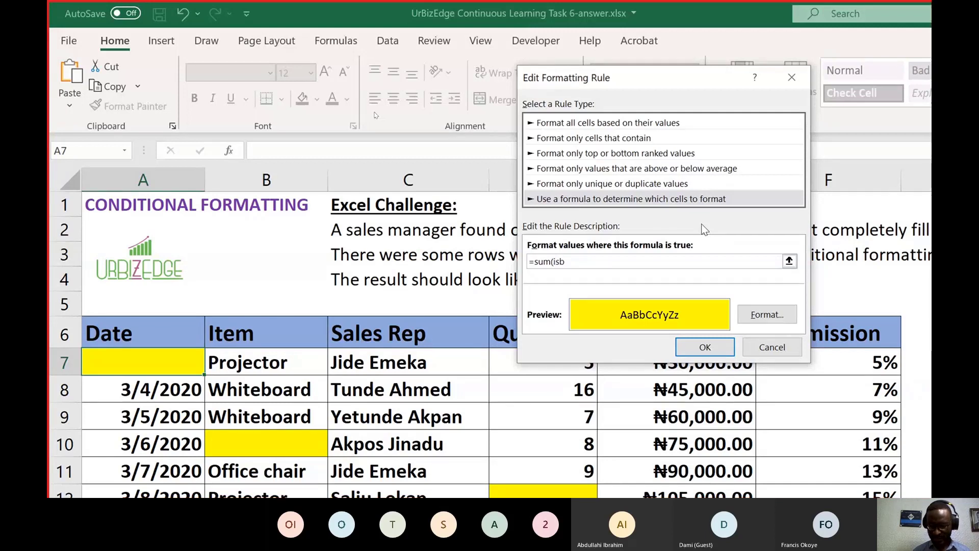
type("lank(")
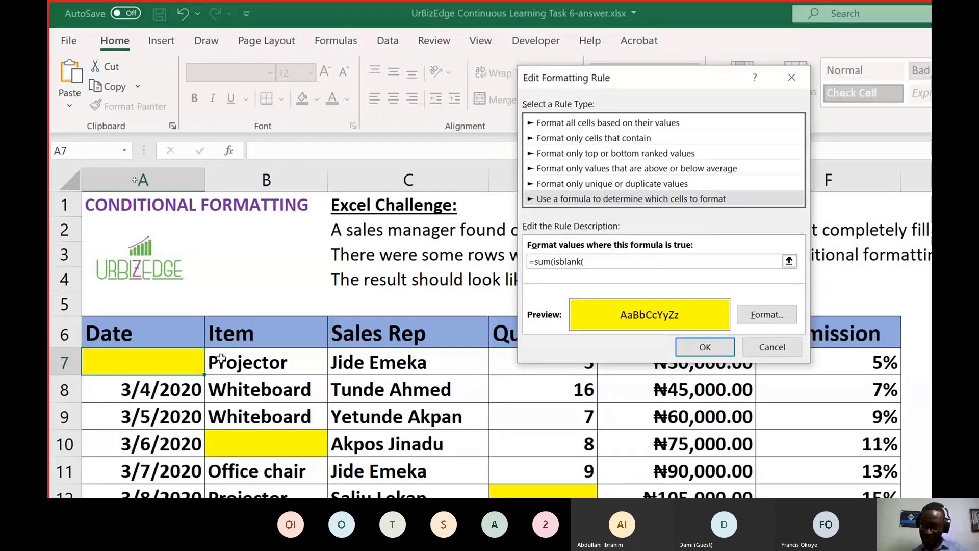
Step: Reference the first record's cells as $A7:$F7 with only the columns locked, and close the ISBLANK bracket
left_click(127, 364)
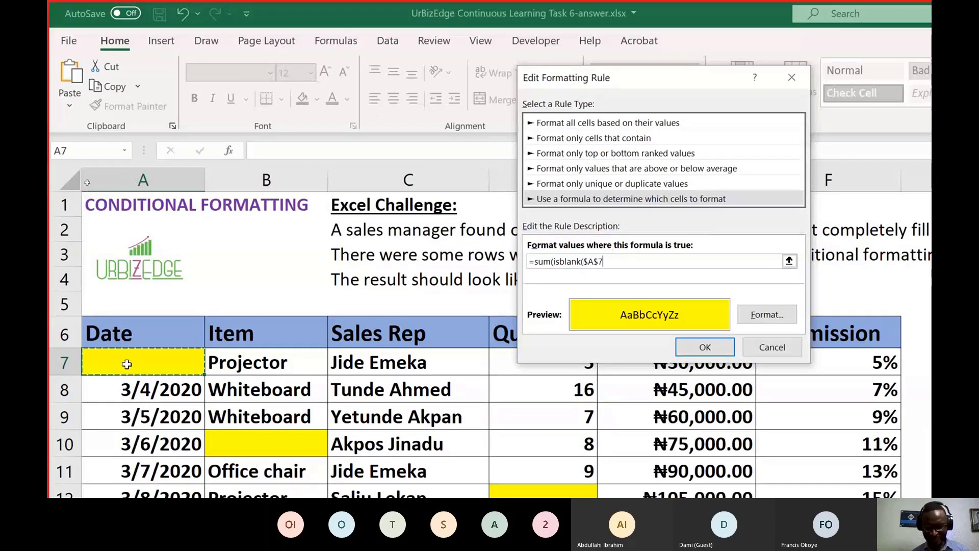
left_click_drag(127, 364, 627, 357)
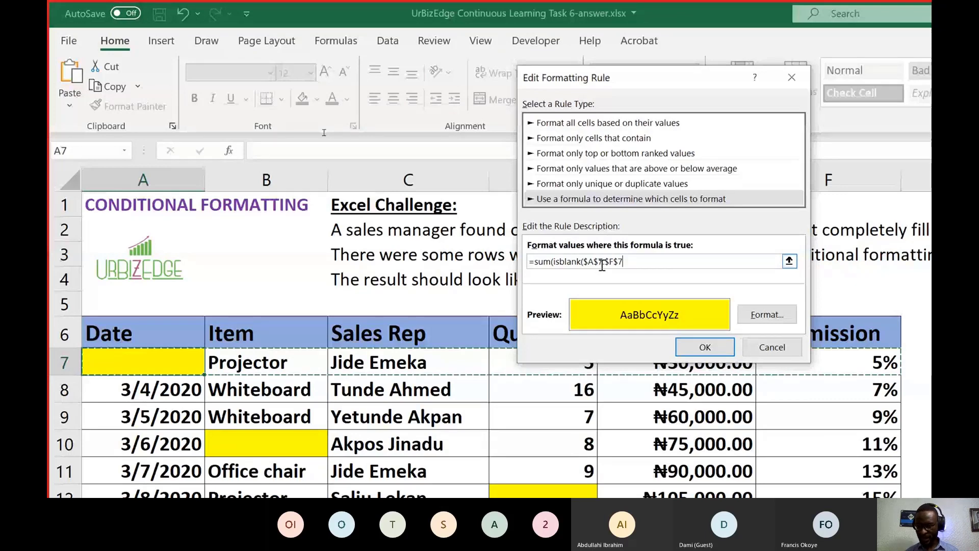
key("F4")
key("F4")
type(")")
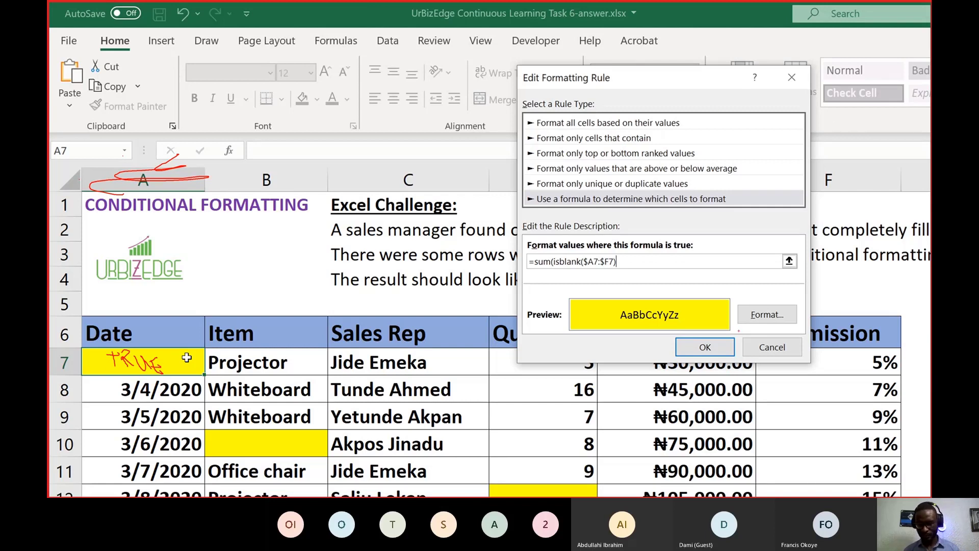
Step: Clear the screen annotation, switch the input language to the English (United States) Italian keyboard, and turn off the meeting camera
key("Escape")
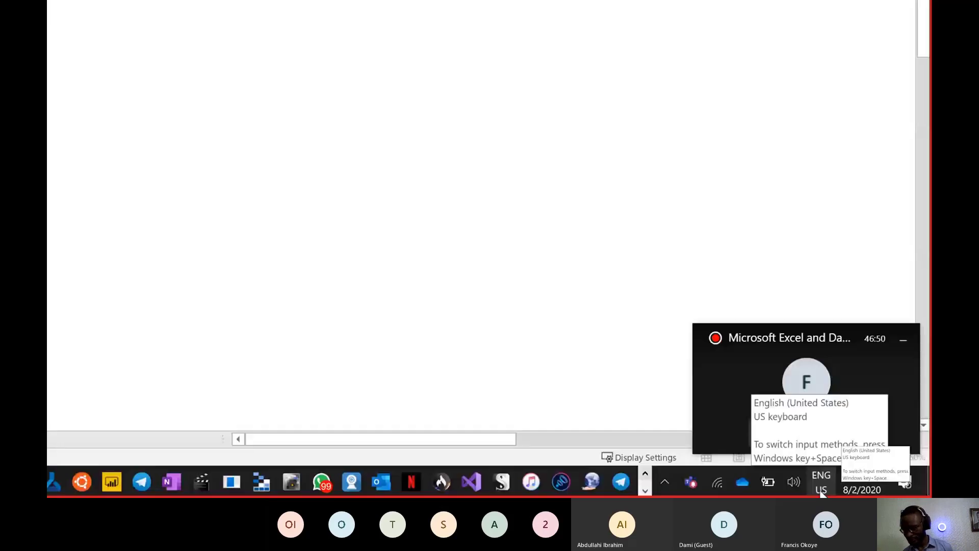
left_click(823, 487)
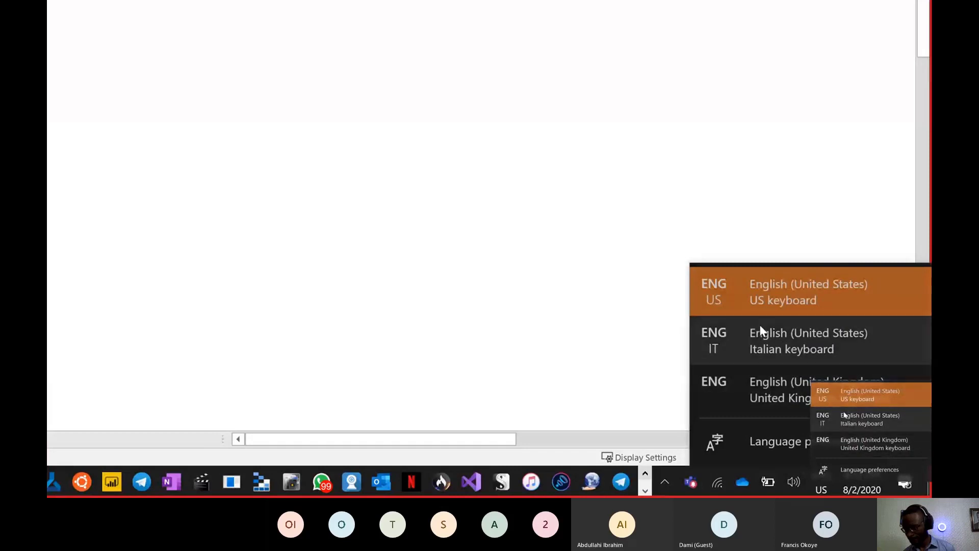
left_click(859, 420)
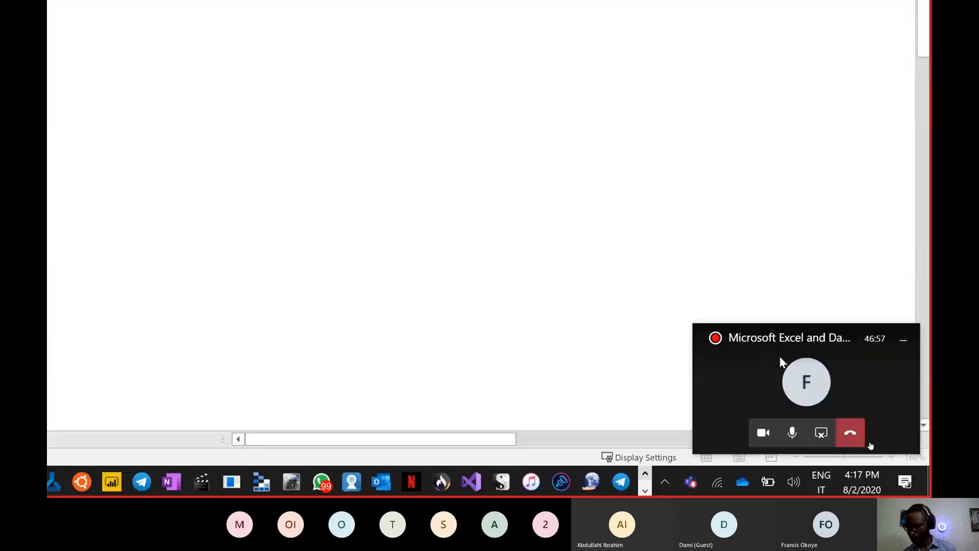
left_click(764, 435)
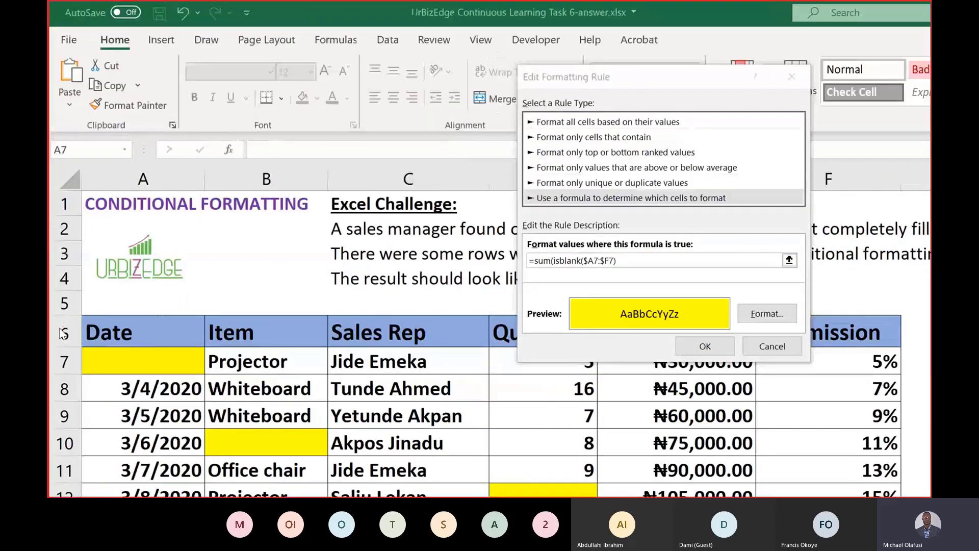
Step: Annotate row 7 on screen with TRUE over the blank Date cell and FALSE or F over the filled cells
mouse_move(97, 347)
left_mouse_down()
mouse_move(131, 342)
mouse_move(117, 362)
mouse_move(162, 360)
mouse_move(164, 346)
mouse_move(216, 360)
mouse_move(233, 350)
mouse_move(238, 363)
mouse_move(268, 347)
mouse_move(266, 363)
mouse_move(293, 360)
mouse_move(278, 353)
left_mouse_up()
left_click_drag(352, 353, 383, 357)
left_click_drag(500, 359, 536, 362)
mouse_move(680, 362)
left_mouse_down()
mouse_move(675, 371)
mouse_move(692, 366)
mouse_move(663, 385)
mouse_move(696, 354)
left_mouse_up()
left_click_drag(637, 373, 698, 374)
mouse_move(820, 361)
left_mouse_down()
mouse_move(823, 375)
mouse_move(836, 353)
mouse_move(845, 369)
left_mouse_up()
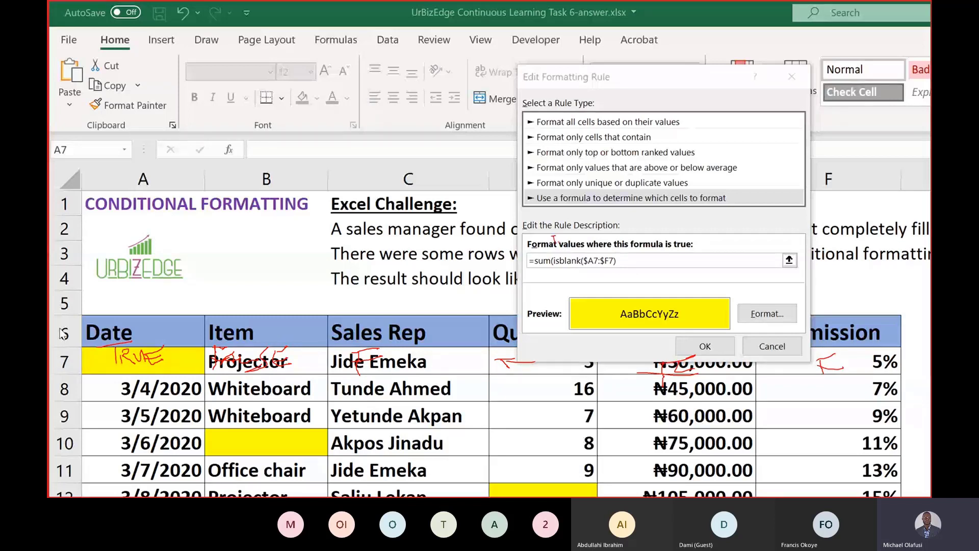
Step: Sketch the bracketed TRUE and FALSE array above the rule formula, and clear all the screen annotations
left_click_drag(562, 247, 567, 238)
left_click_drag(570, 237, 582, 245)
left_click_drag(591, 235, 610, 248)
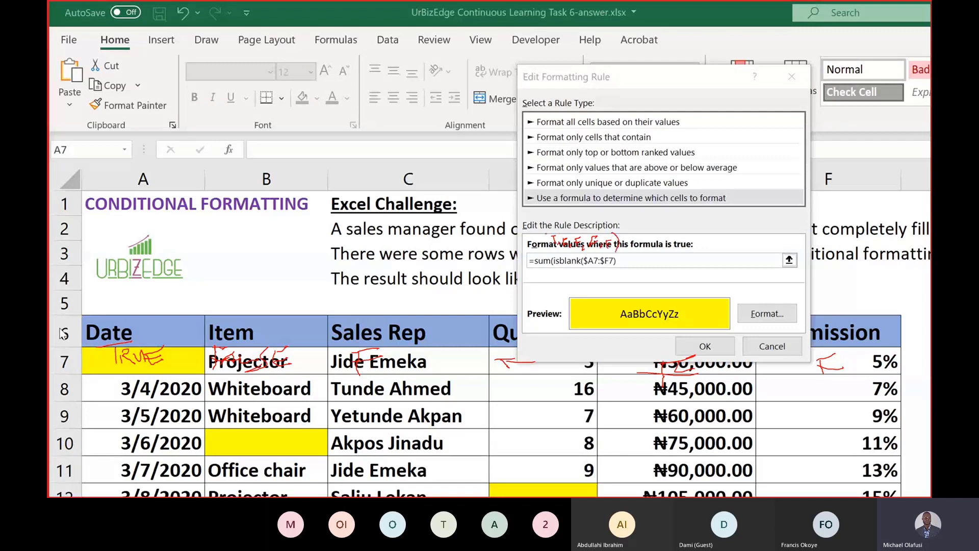
left_click_drag(551, 234, 548, 247)
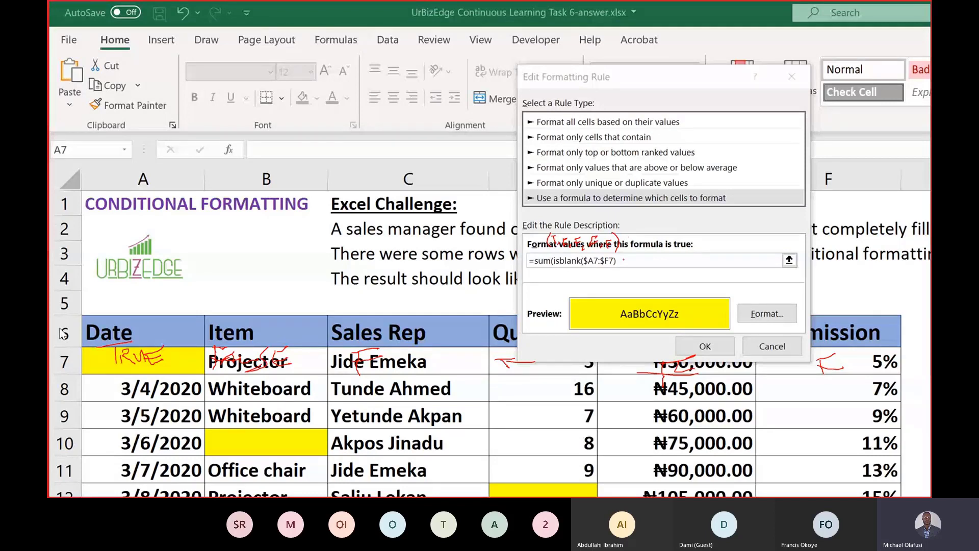
key("w")
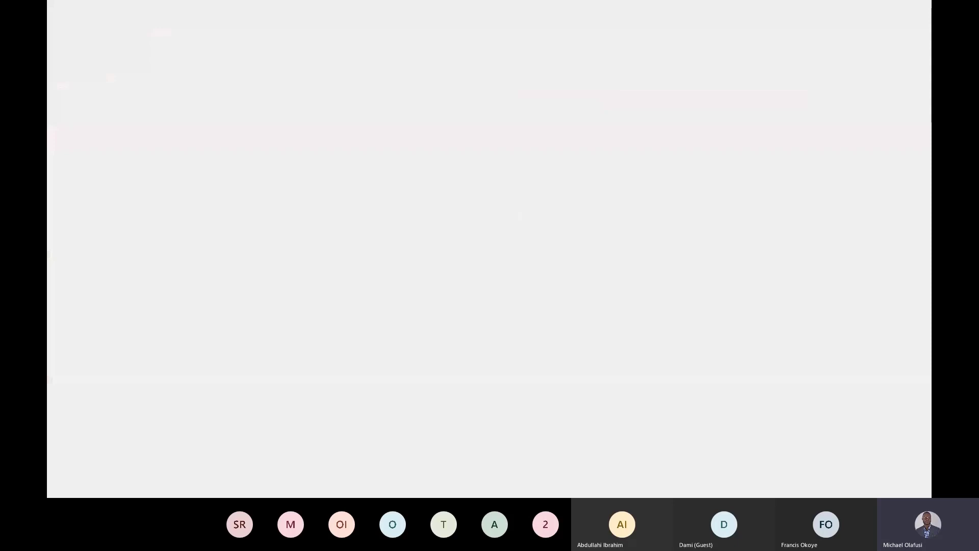
key("Escape")
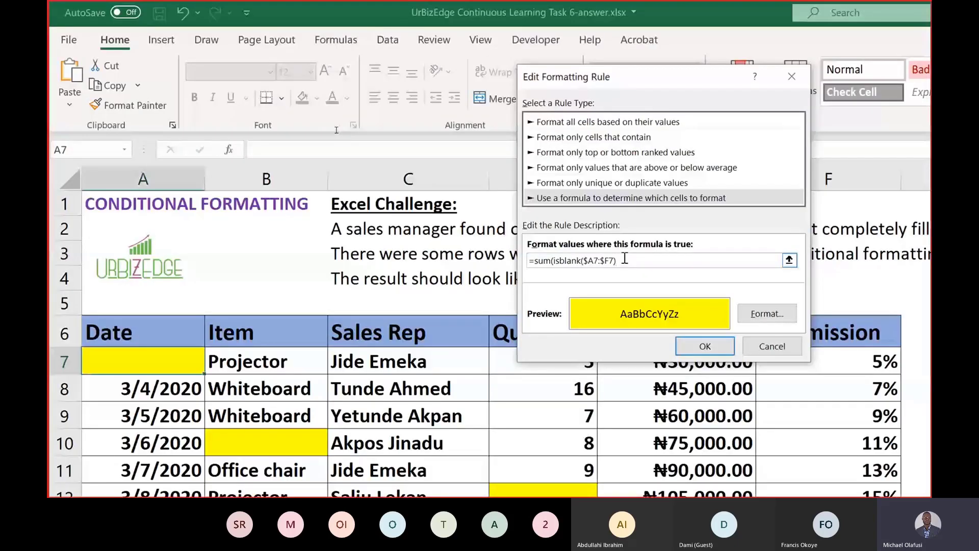
Step: Complete the rule formula as =sum(isblank($A7:$F7)*1)>0 and apply the edited rule to the sales table
left_click(625, 259)
type("*1")
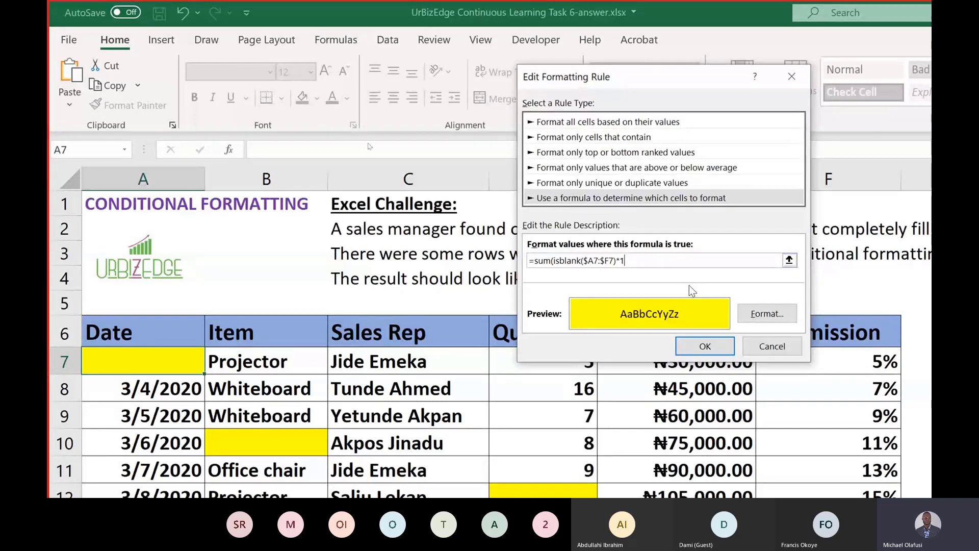
type(")")
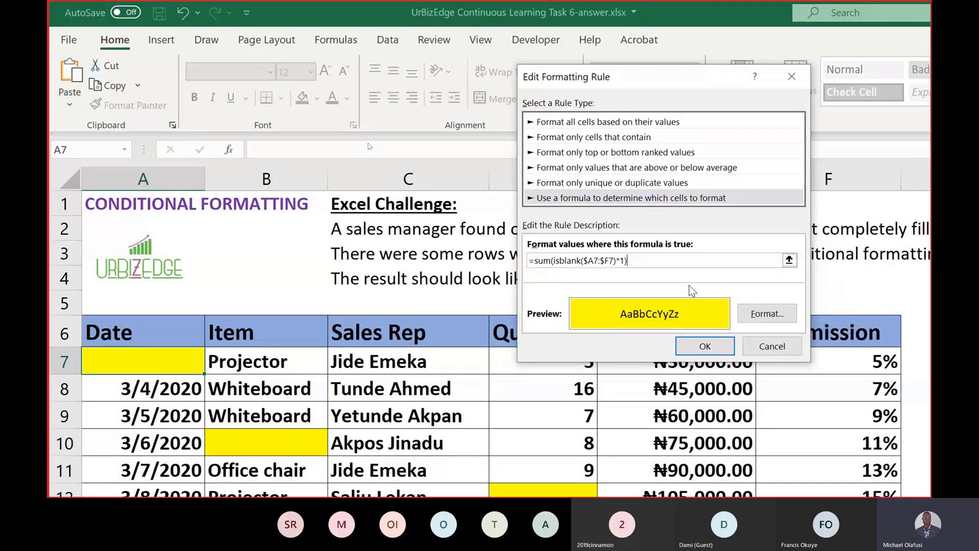
type(">=1")
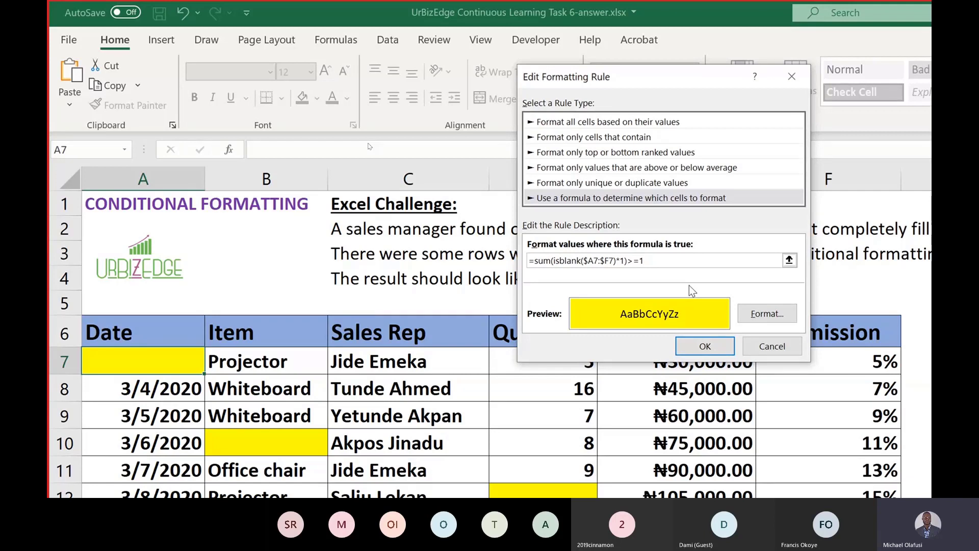
key("BackSpace")
key("BackSpace")
type("0")
left_click(694, 350)
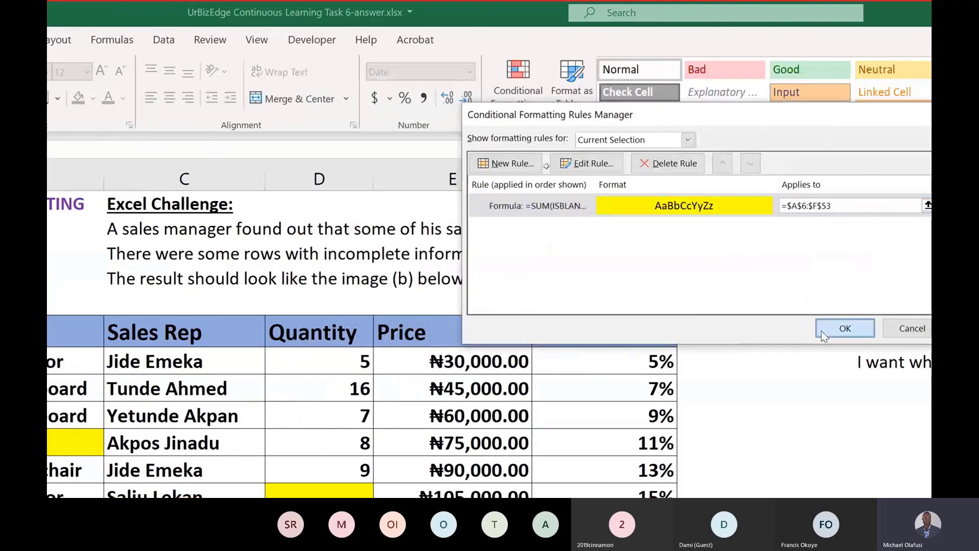
left_click(821, 331)
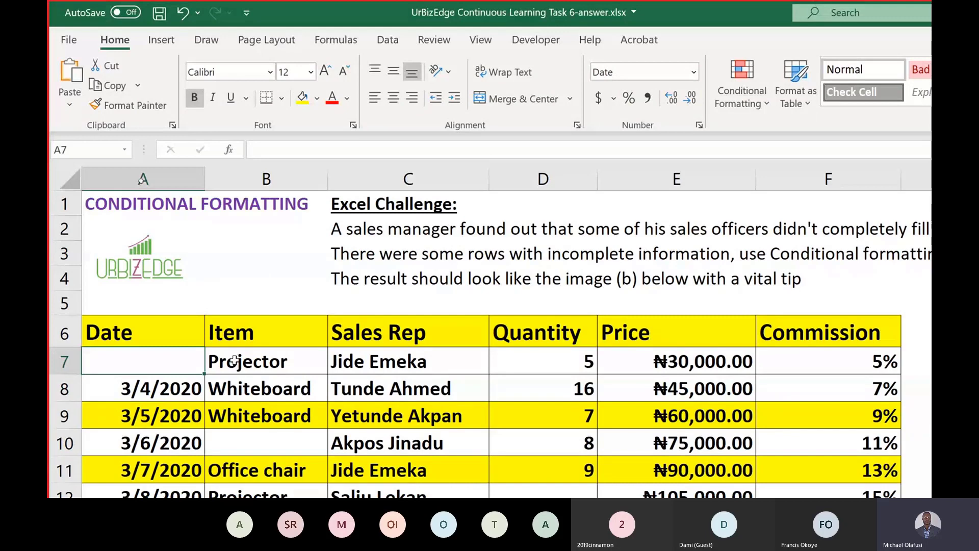
Step: Review the formula and fill format of the existing conditional formatting rule, leaving them unedited
left_click(717, 99)
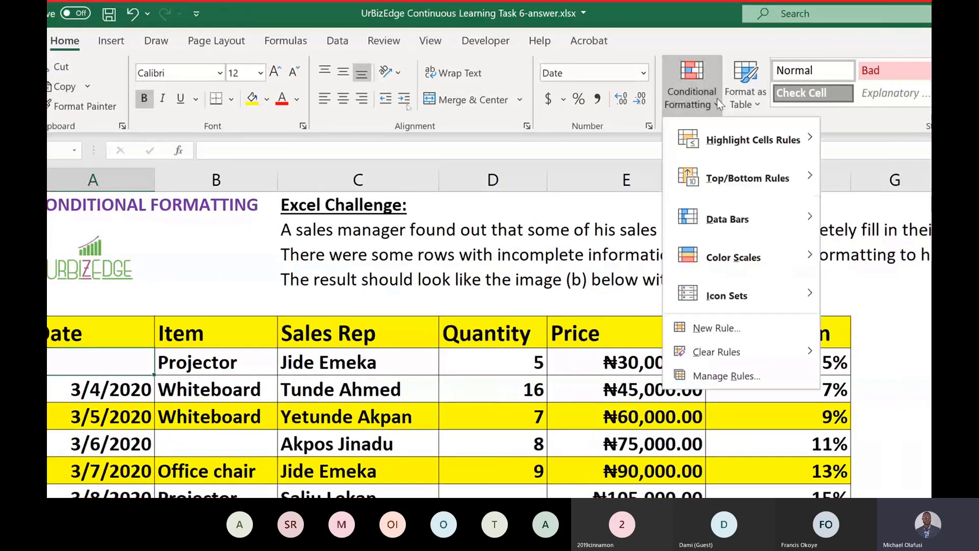
left_click(737, 376)
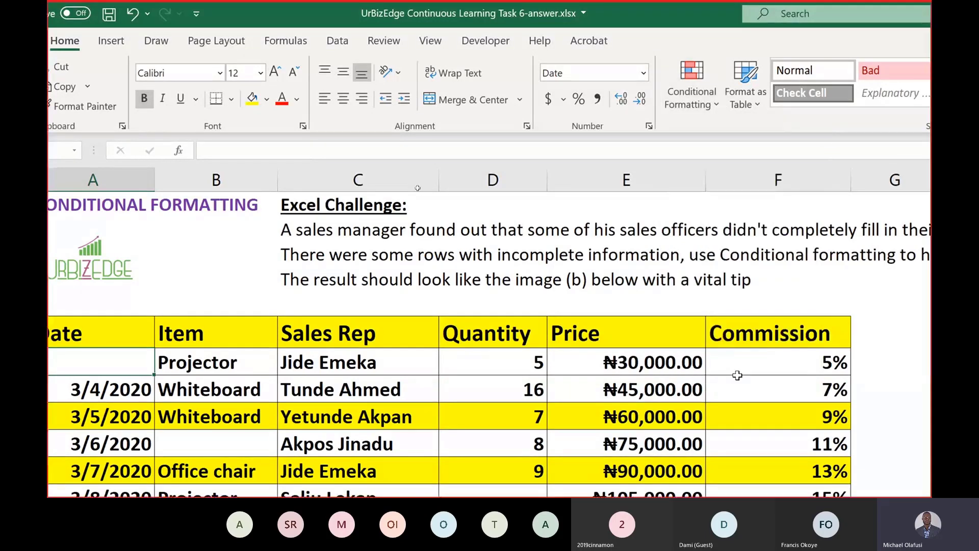
double_click(708, 201)
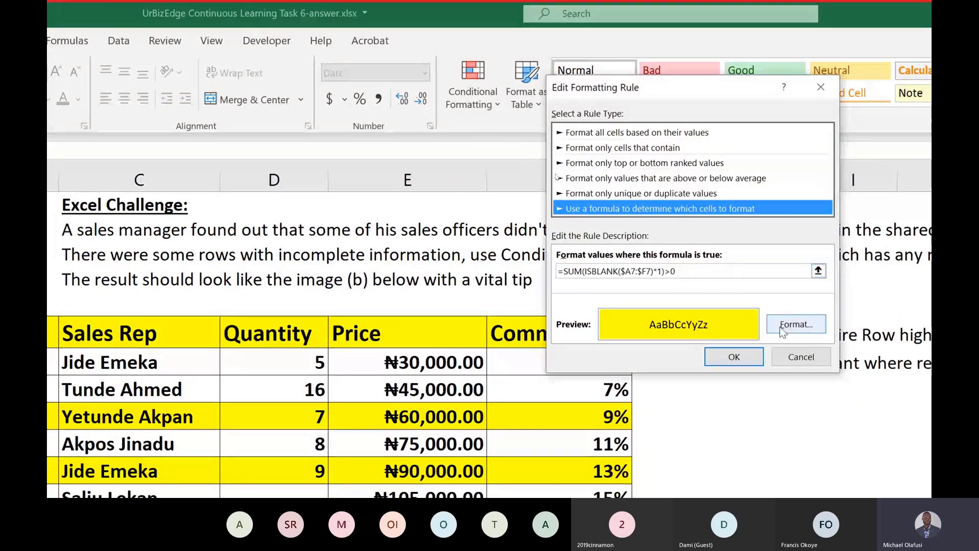
left_click(801, 356)
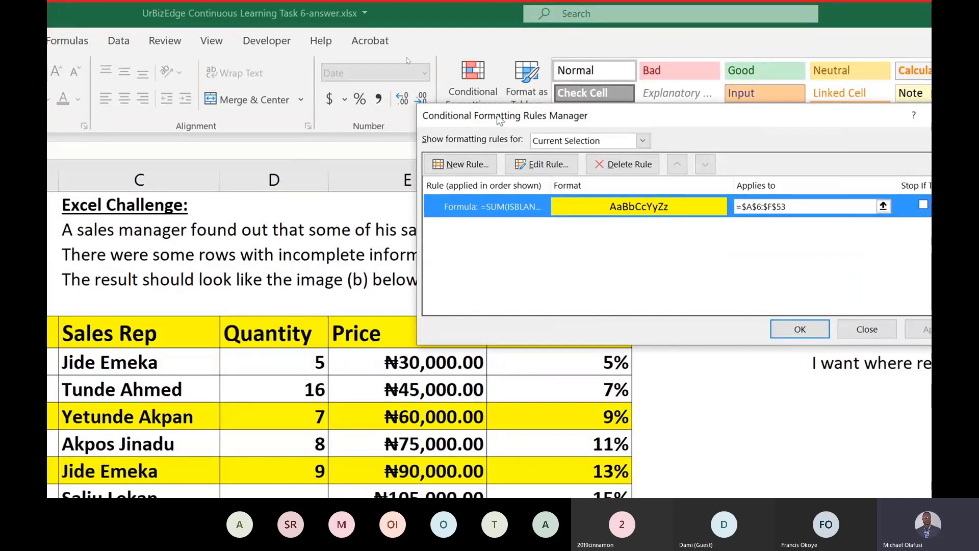
Step: Set the range the conditional formatting rule applies to as =$A$7:$F$53 and apply it to exclude the header row
left_click_drag(499, 116, 164, 91)
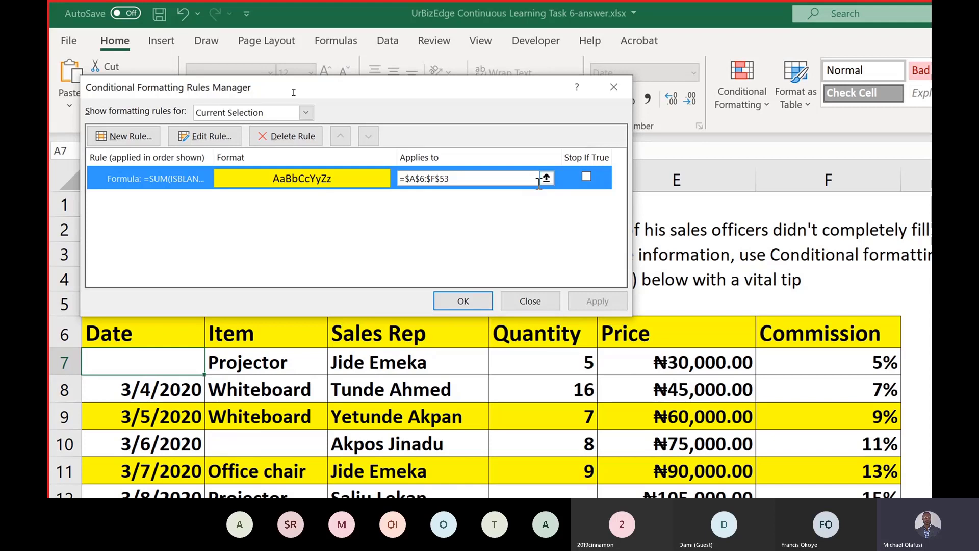
left_click(423, 177)
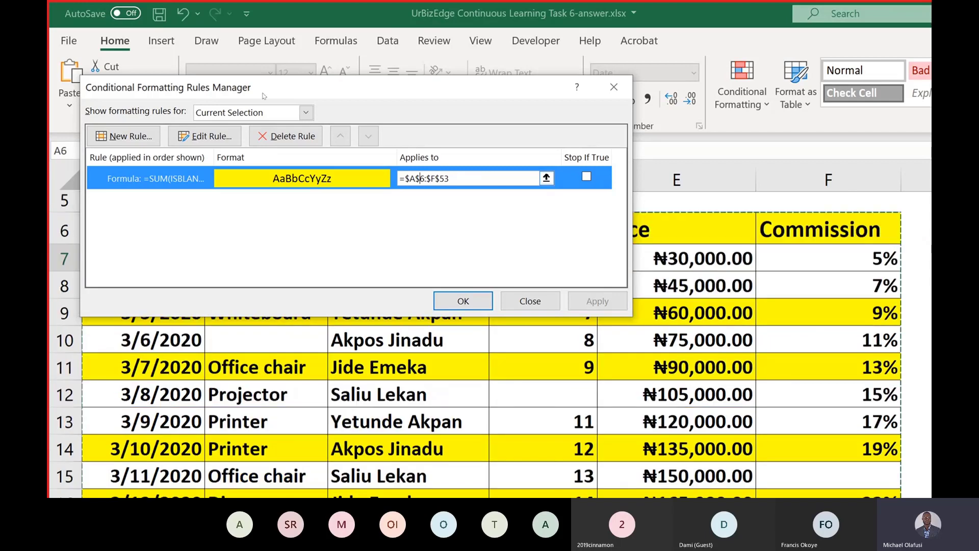
key("Delete")
type("7")
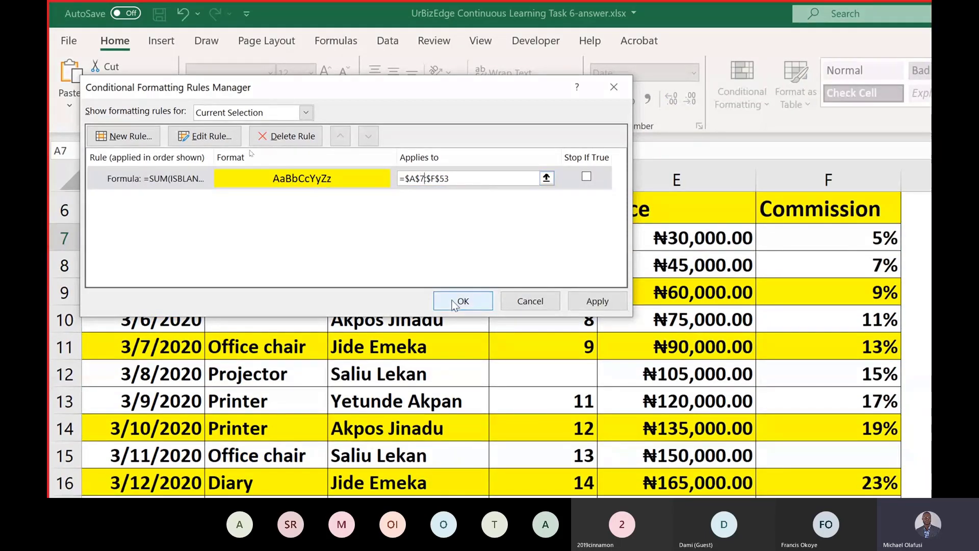
left_click(473, 299)
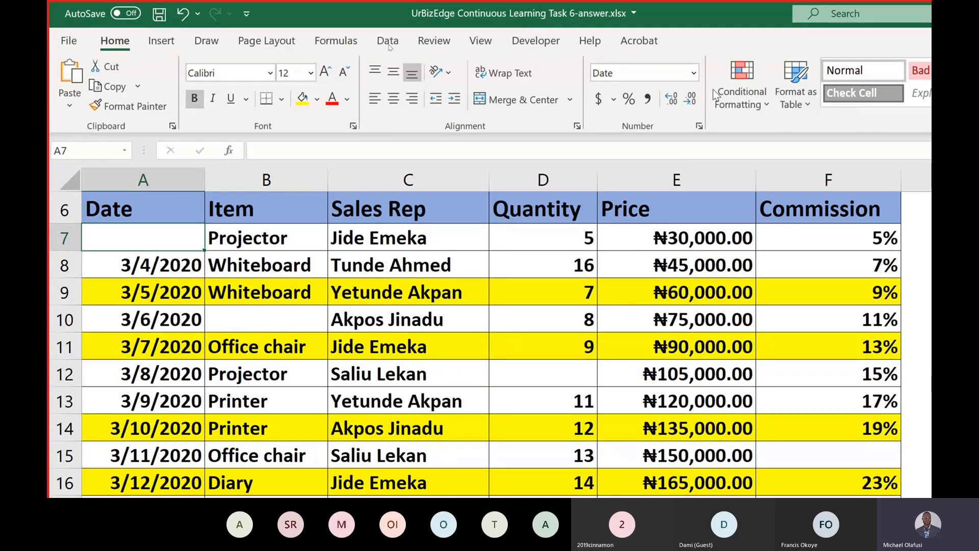
Step: Clear the conditional formatting rules from the entire sheet
left_click(744, 89)
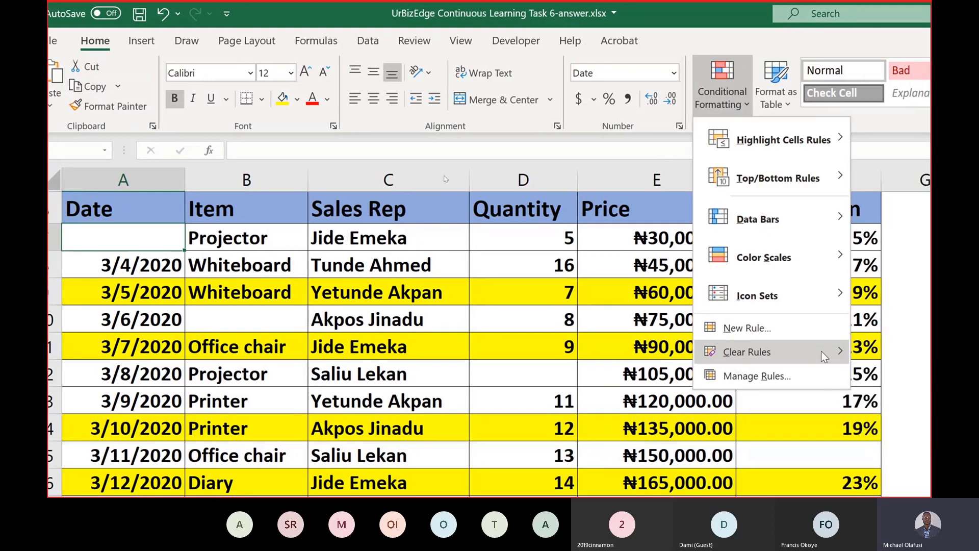
mouse_move(842, 352)
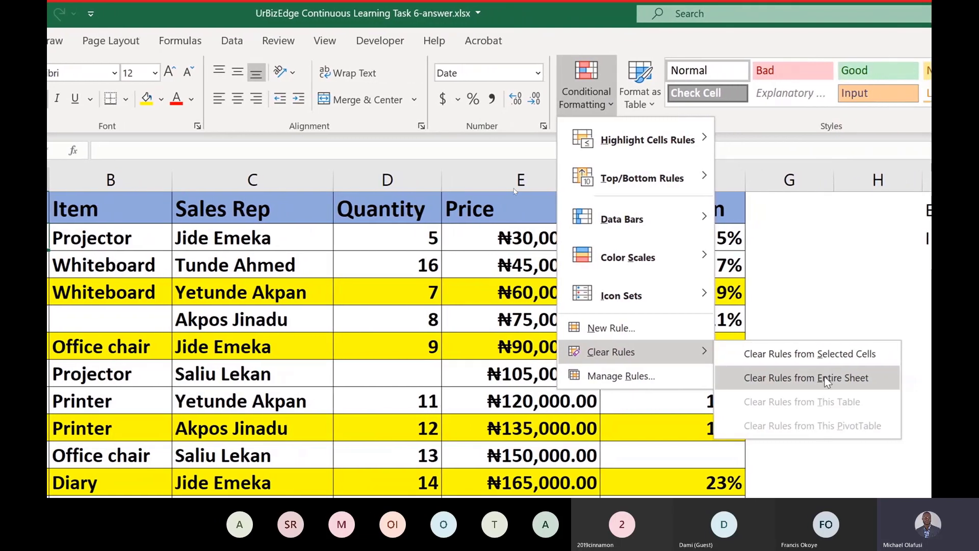
left_click(823, 380)
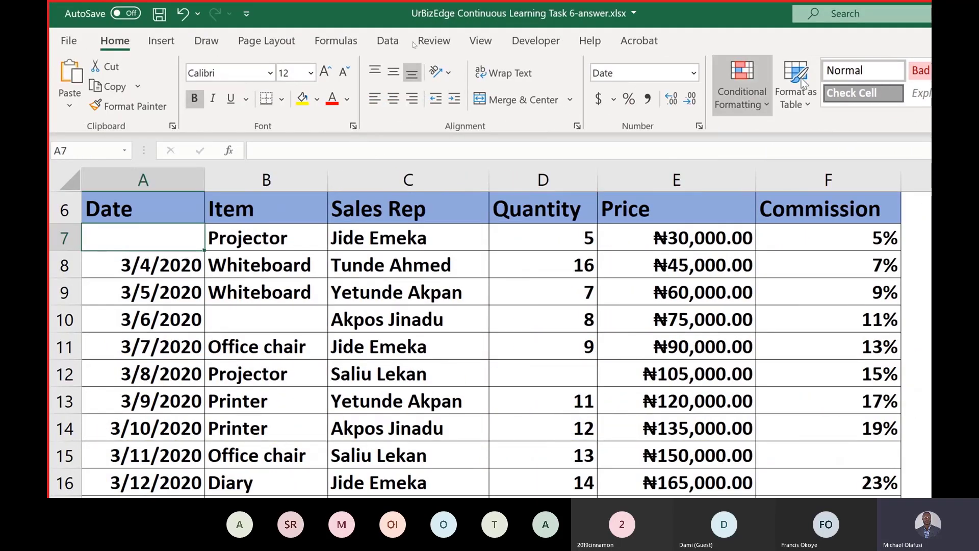
left_click(755, 96)
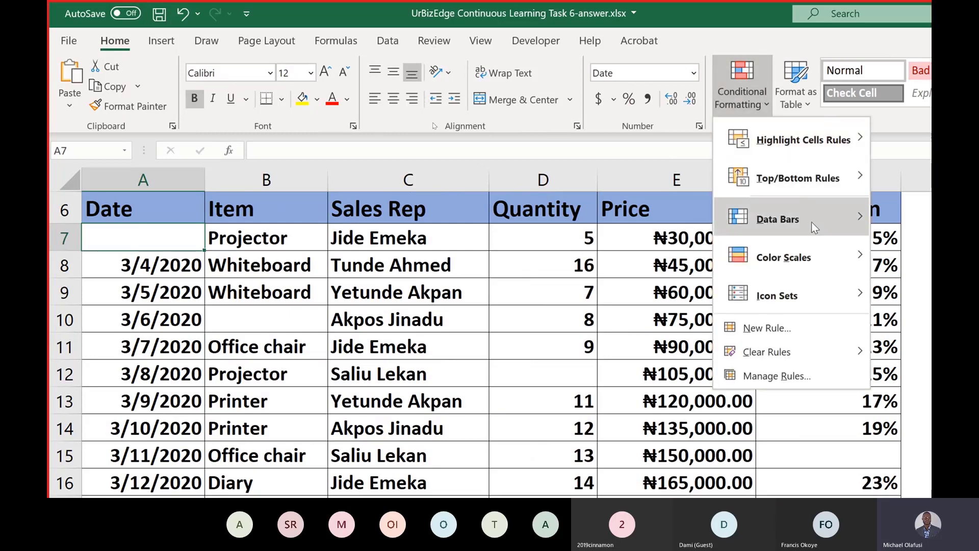
left_click(807, 328)
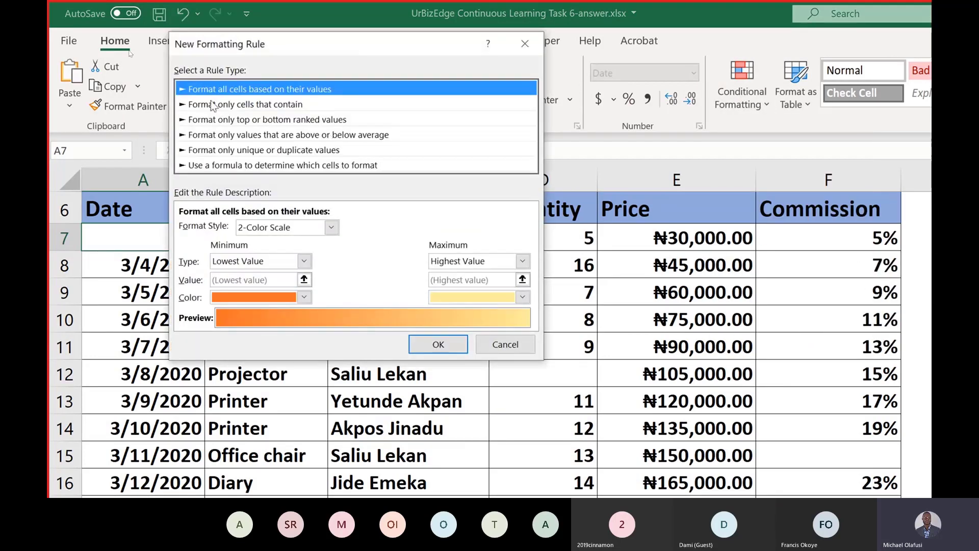
left_click(238, 106)
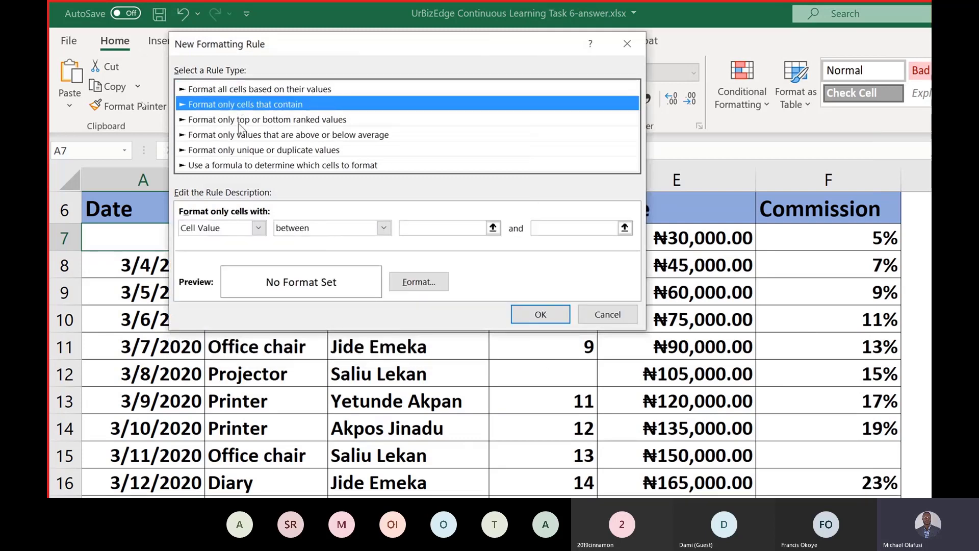
left_click(247, 232)
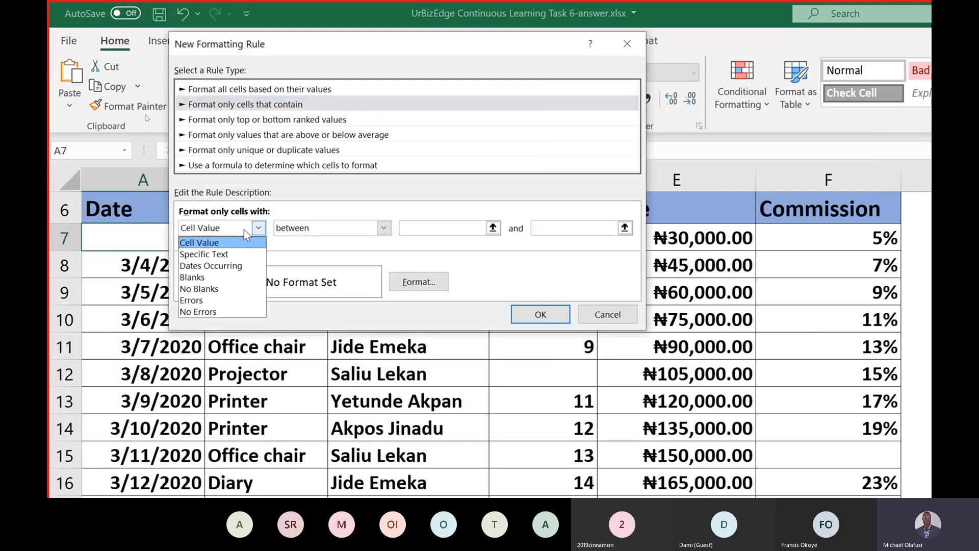
left_click(247, 166)
left_click(247, 165)
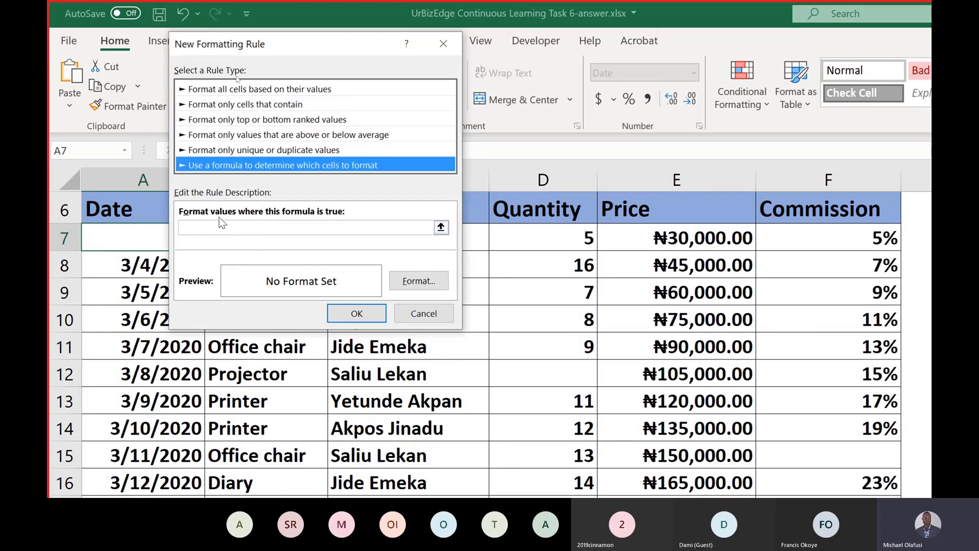
left_click(443, 44)
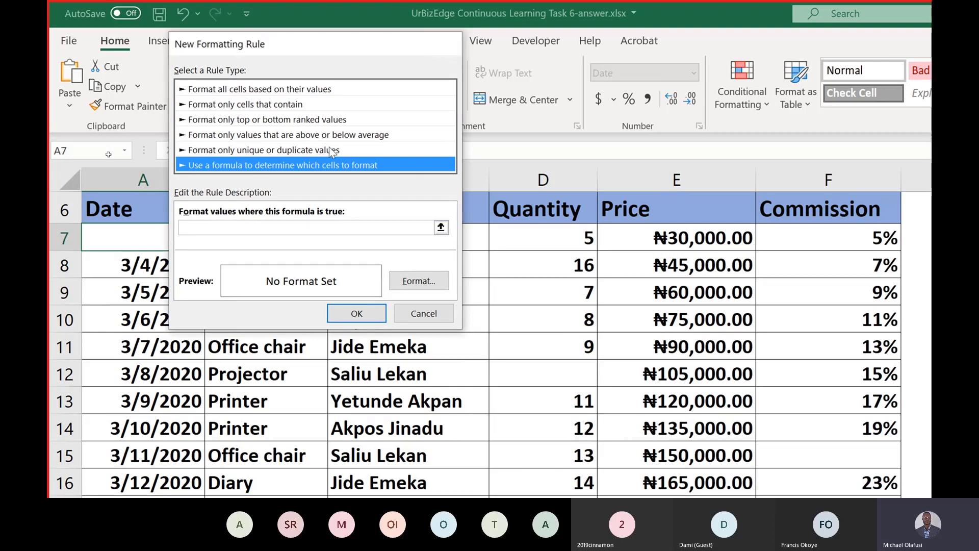
Step: Select all the sales records in A7:F53, leaving out the header row
key("shift+Right")
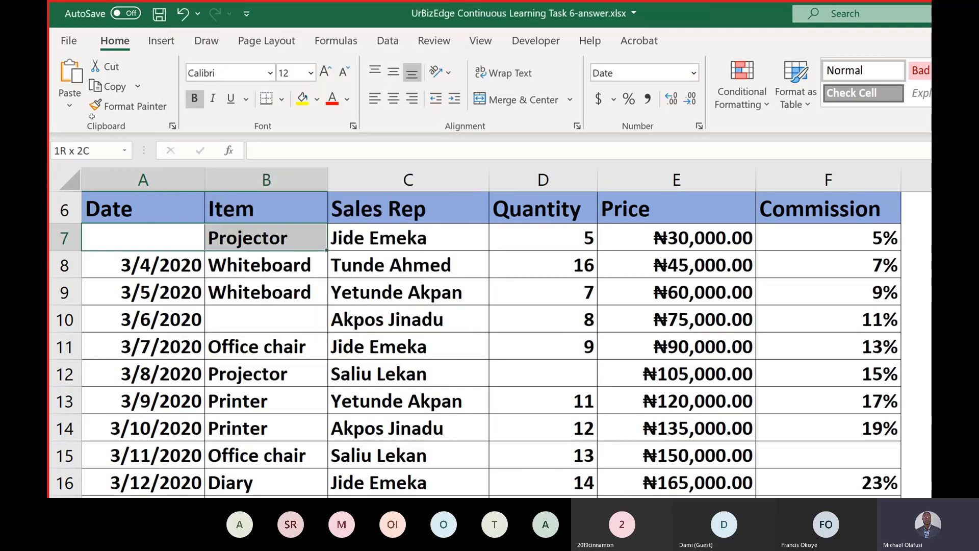
key("shift+Right")
key("shift+Right")
key("shift+Right")
key("shift+Right")
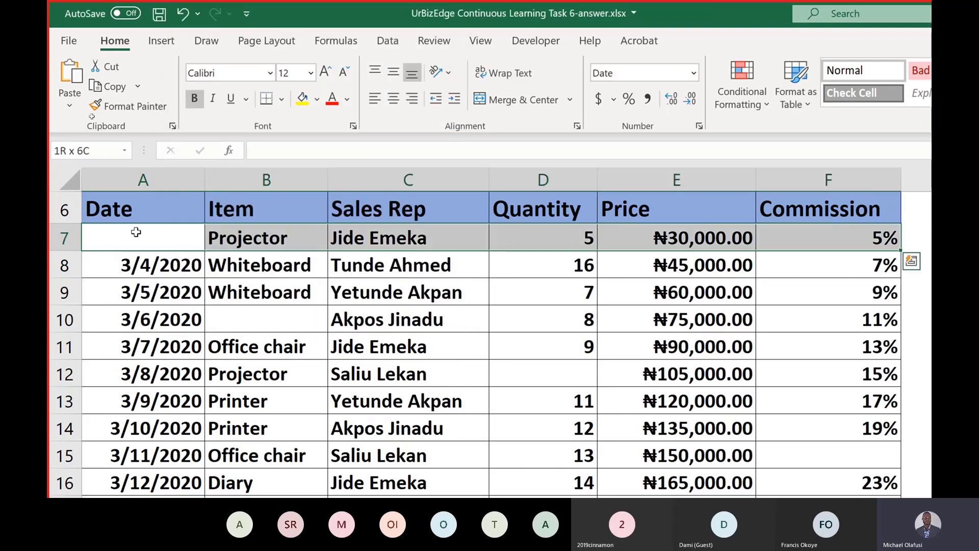
key("shift+Down")
key("shift+Down")
key("shift+Down")
key("shift+Down")
key("shift+Down")
key("shift+Down")
key("shift+Down")
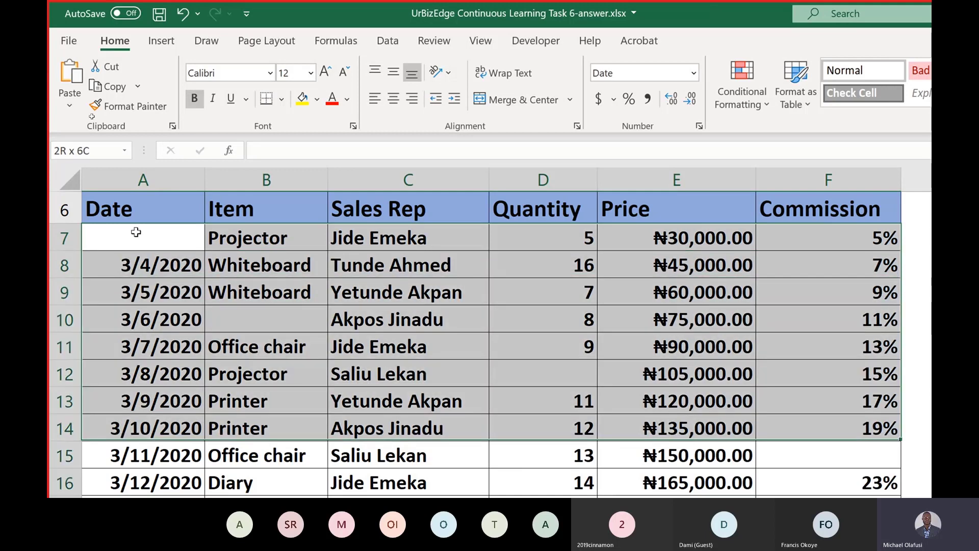
key("shift+Down")
key("shift+Down")
key("shift+Down")
key("ctrl+shift+Down")
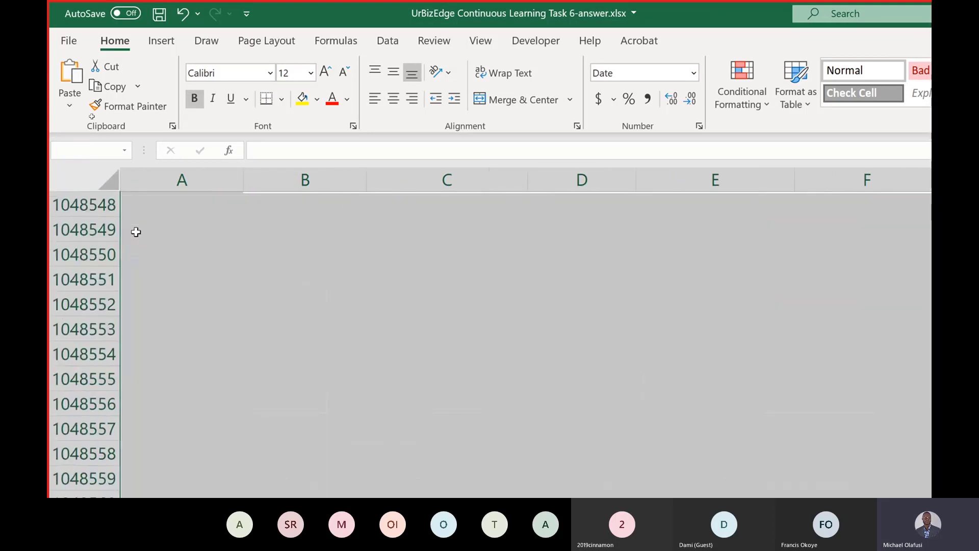
key("ctrl+shift+Up")
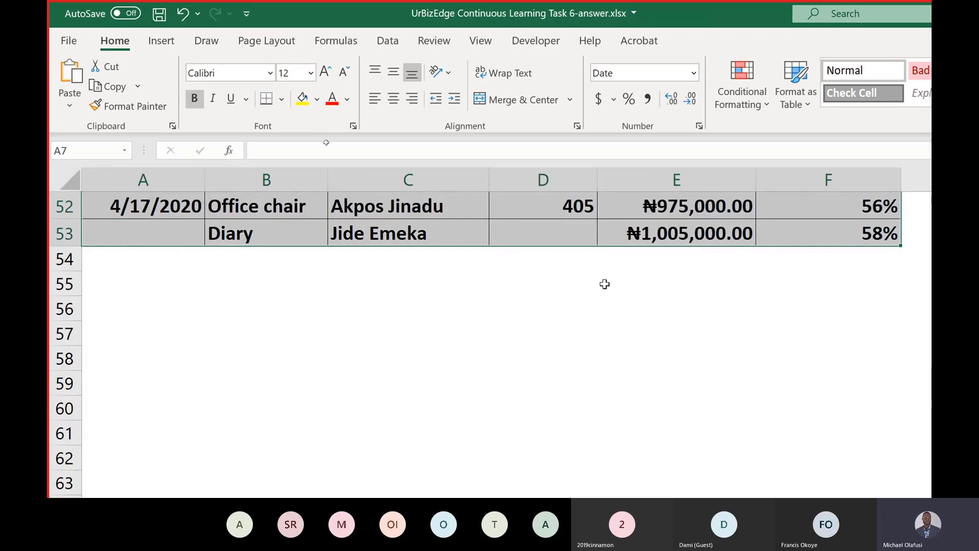
scroll(604, 284, "up", 6)
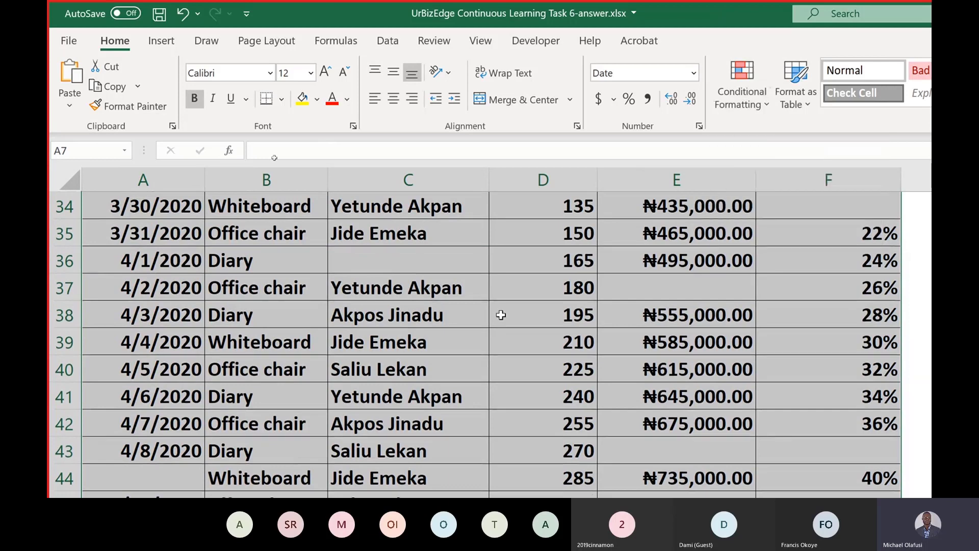
scroll(501, 314, "up", 11)
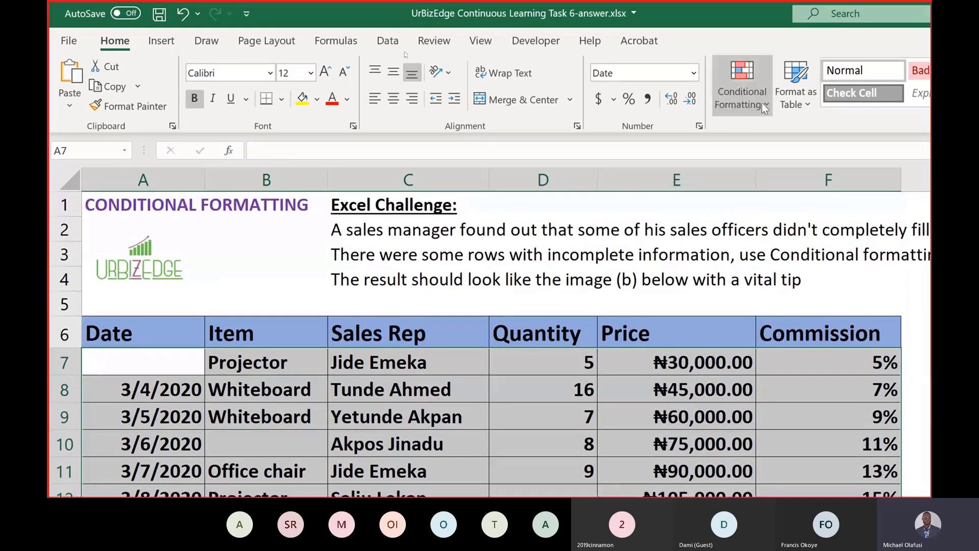
Step: Start a formula-based conditional formatting rule for the selected records with =sum(isblank($A$7:$F$7
left_click(763, 103)
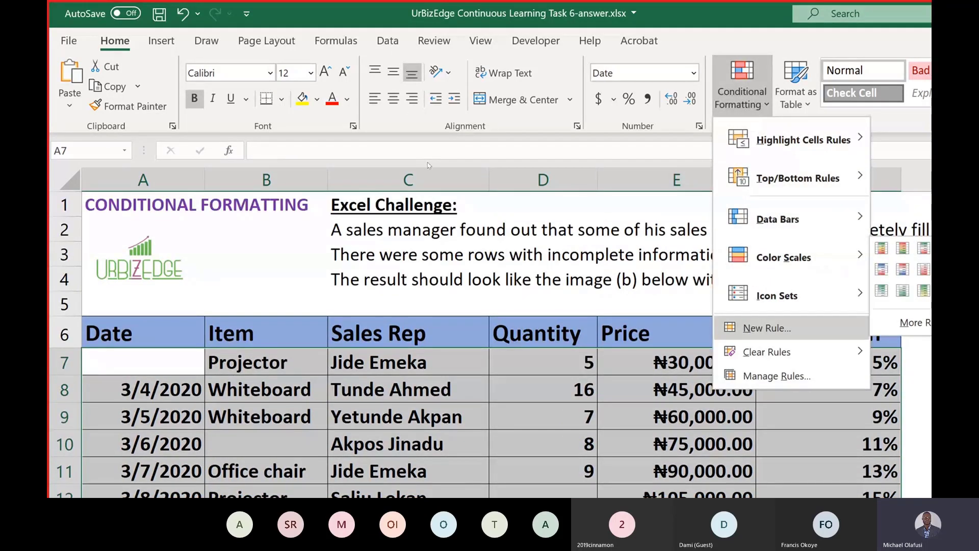
left_click(811, 330)
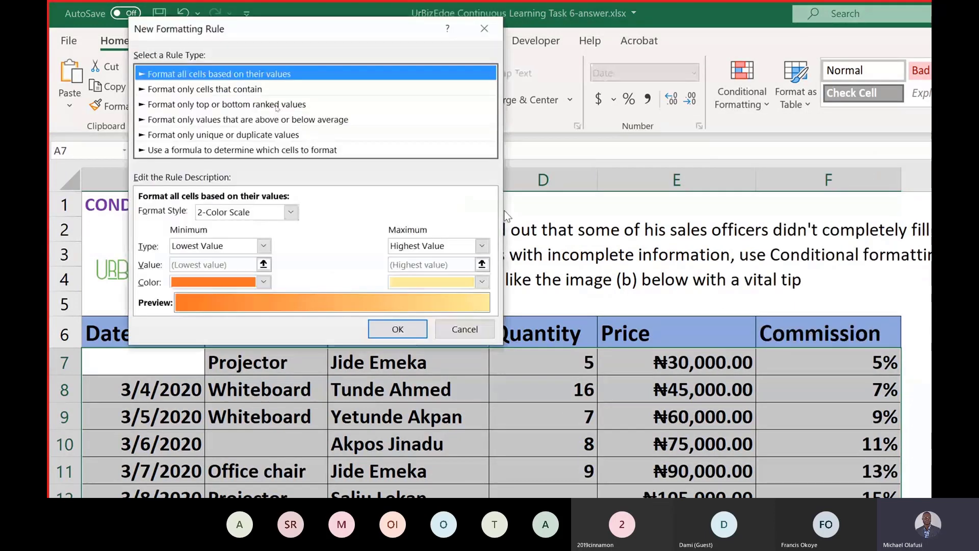
left_click(215, 151)
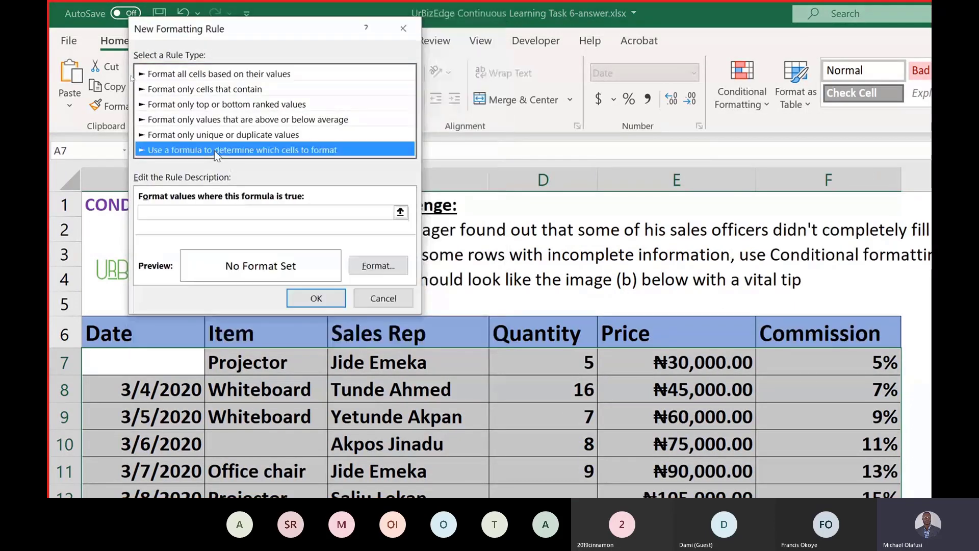
left_click(226, 217)
type("=sum(isb")
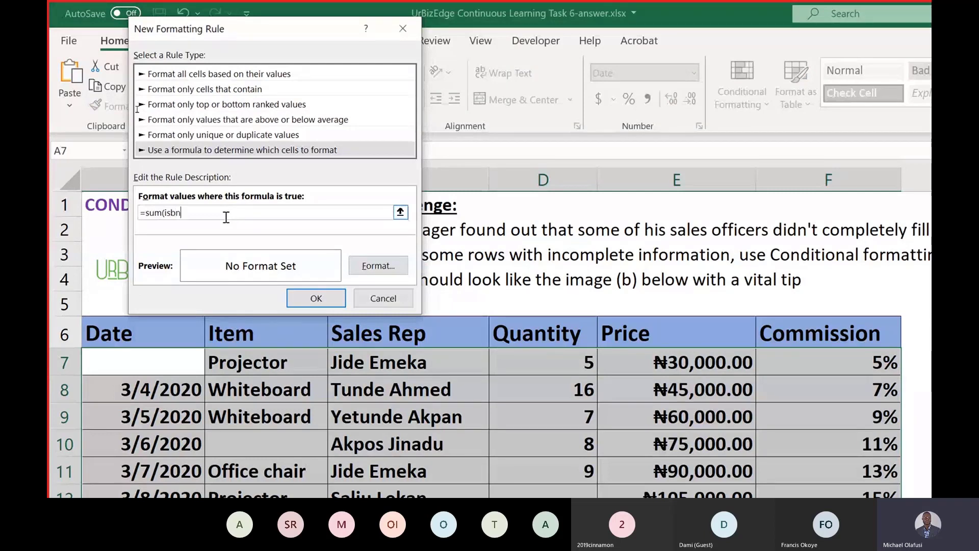
type("lank(")
left_click_drag(146, 372, 818, 363)
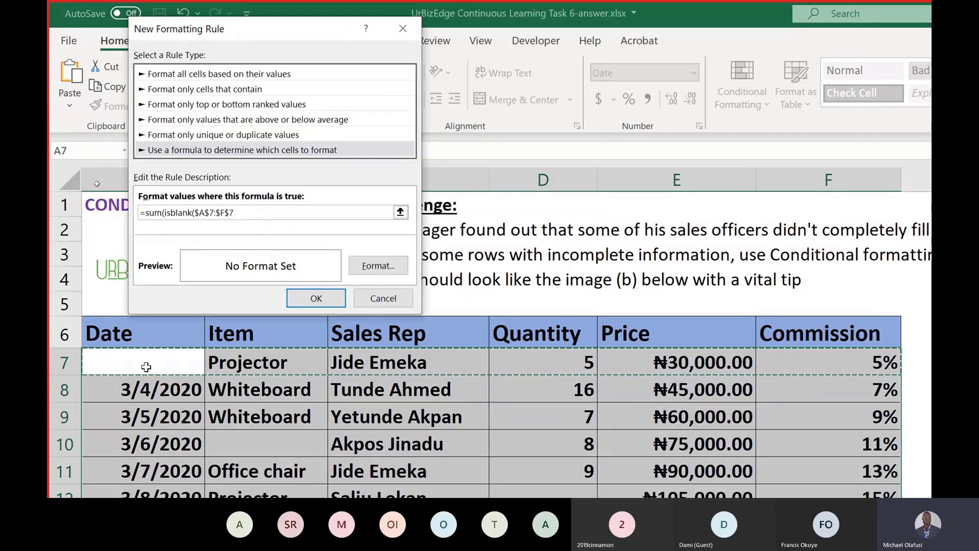
Step: Make the row references in the rule formula relative and complete it as =sum(isblank($A7:$F7)*1)>0
left_click(210, 212)
key("BackSpace")
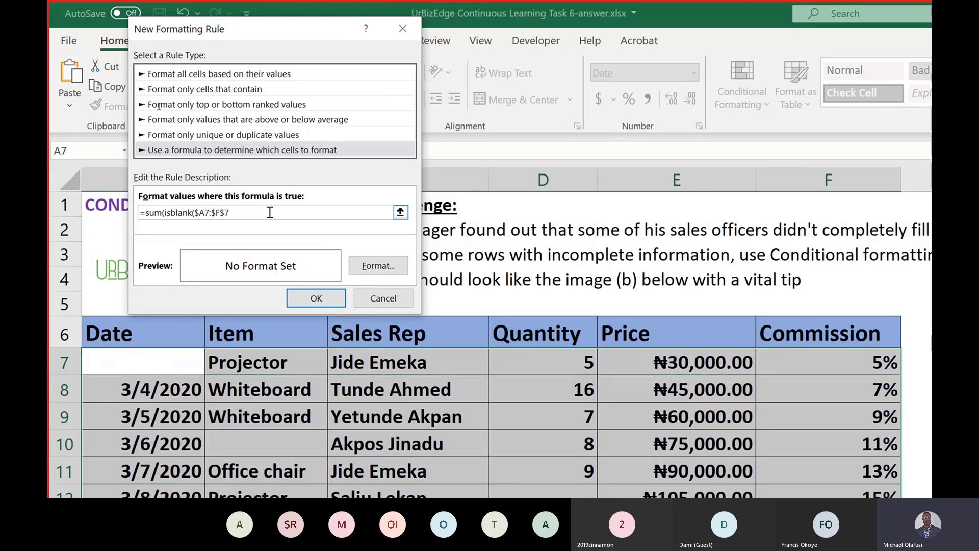
key("BackSpace")
type("))")
type("*1")
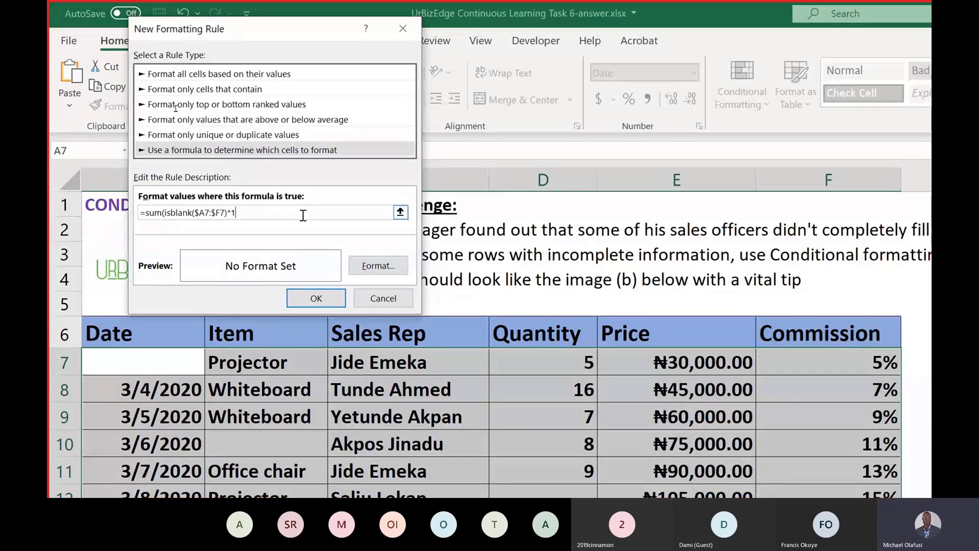
type(")>0")
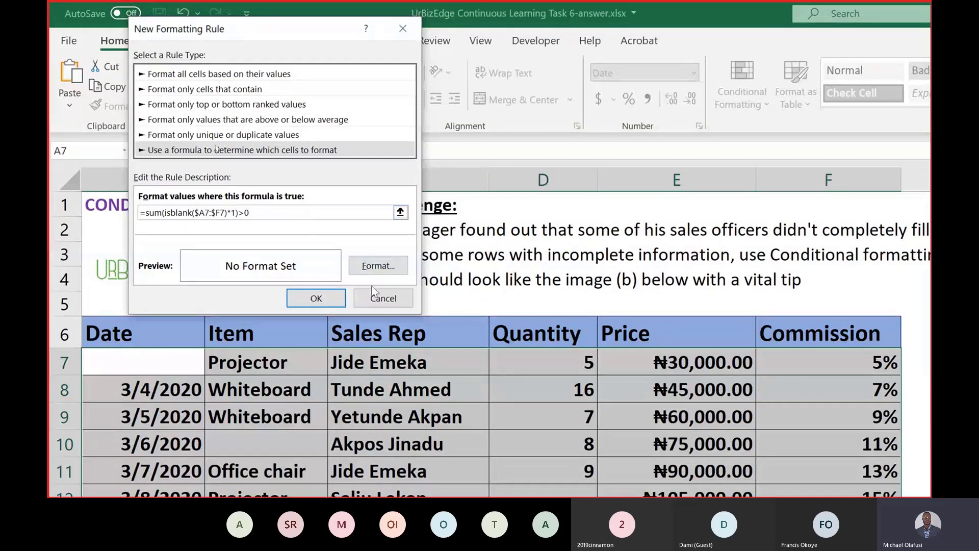
Step: Set the new rule's format to a yellow background fill
left_click(378, 265)
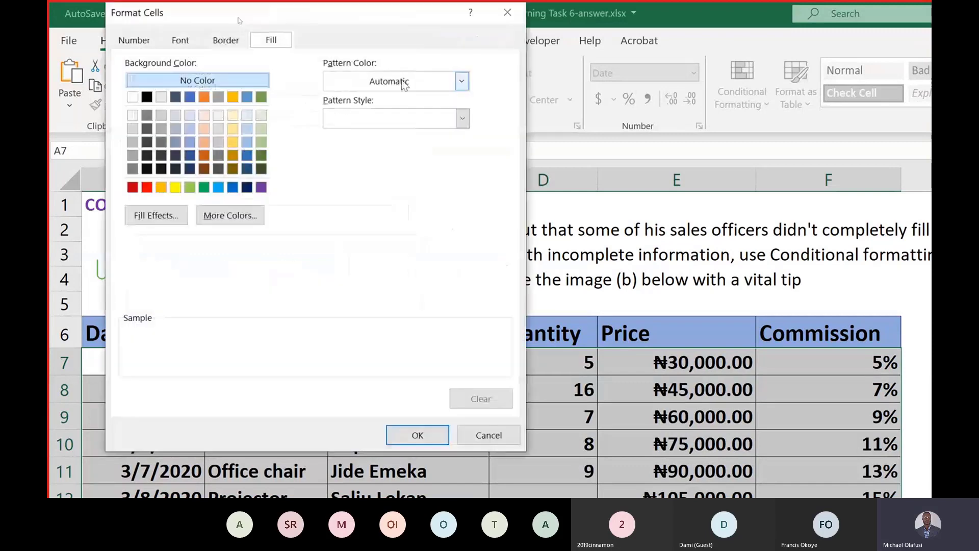
left_click(175, 188)
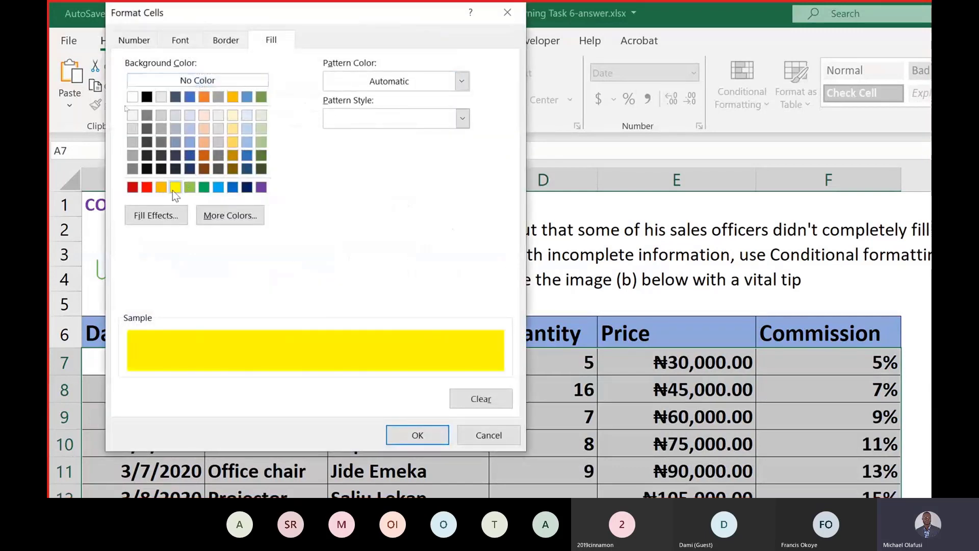
left_click(425, 434)
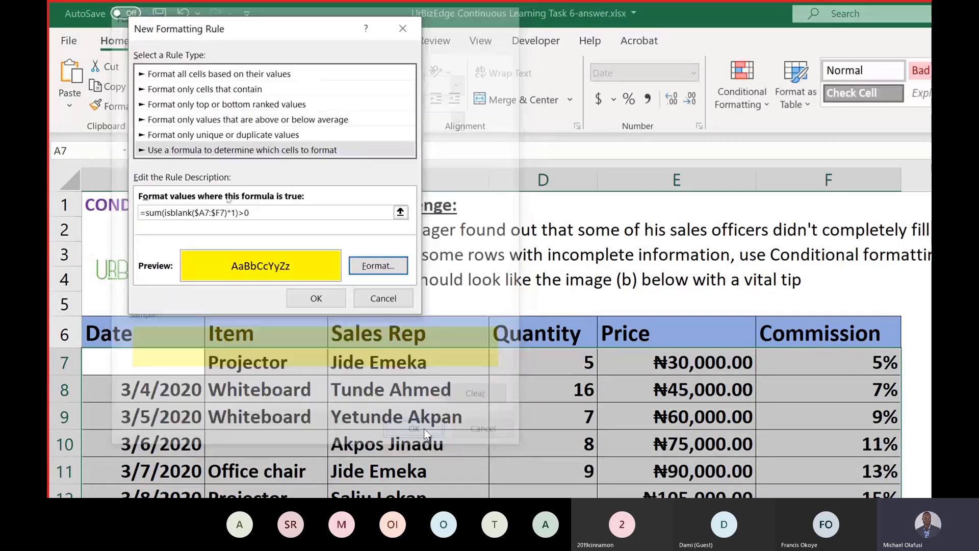
Step: Apply the blank-cell rule to the selected sales records and deselect them to check the row highlighting
left_click(317, 294)
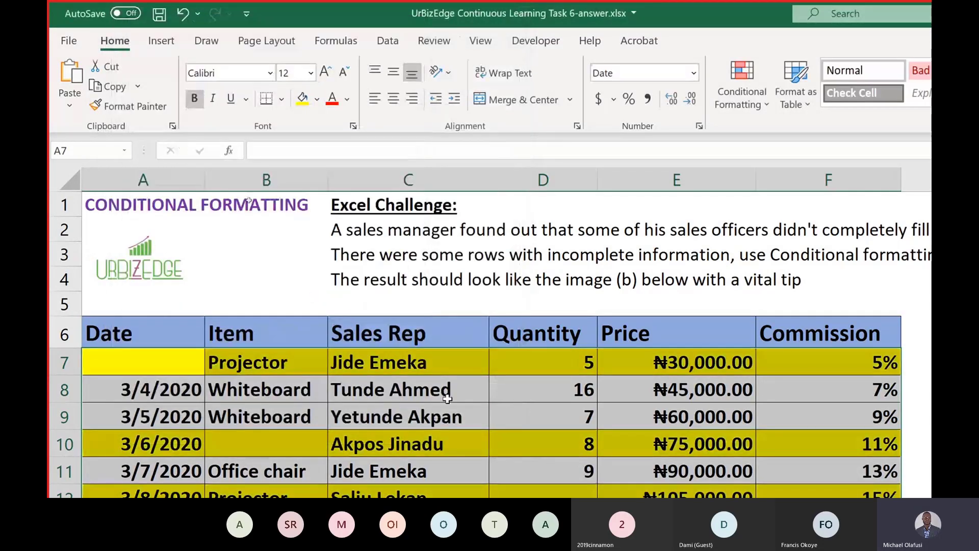
scroll(450, 400, "down", 2)
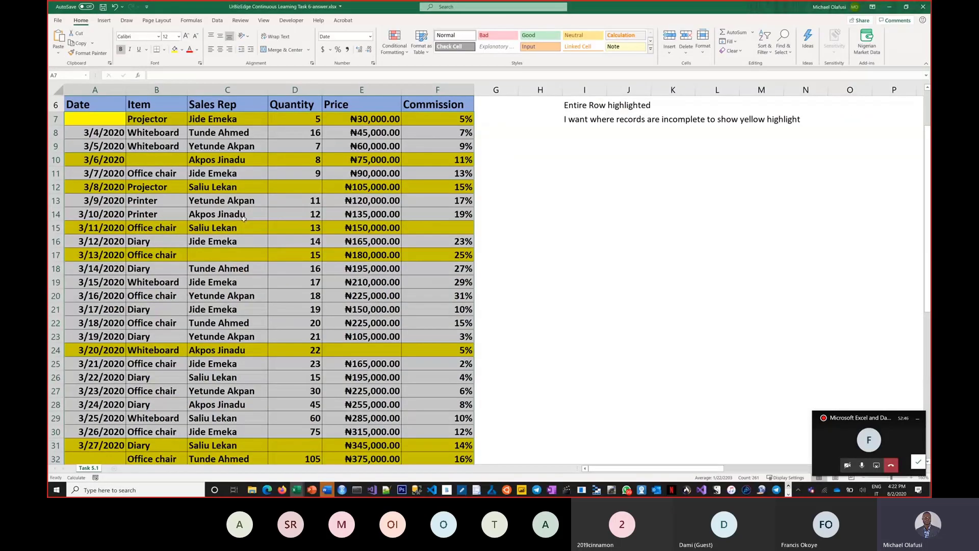
left_click(244, 219)
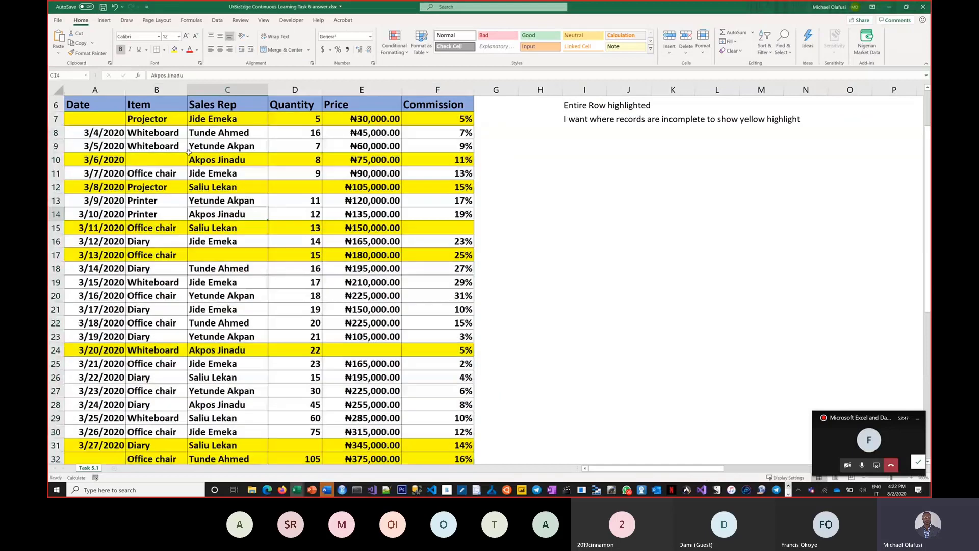
left_click(430, 160)
Step: Move the two notes beside the sales table from I6:I7 to N11:N12
scroll(550, 209, "up", 2)
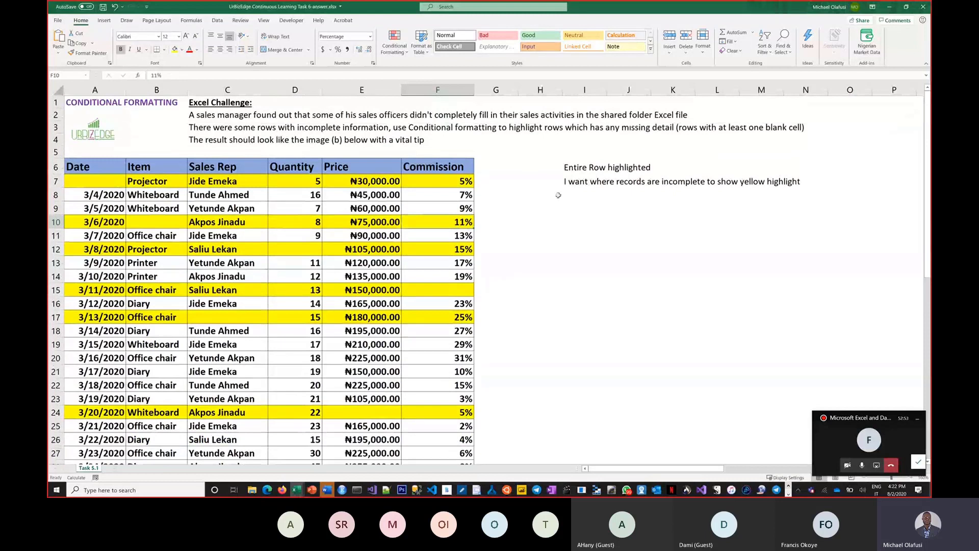
left_click_drag(583, 180, 824, 257)
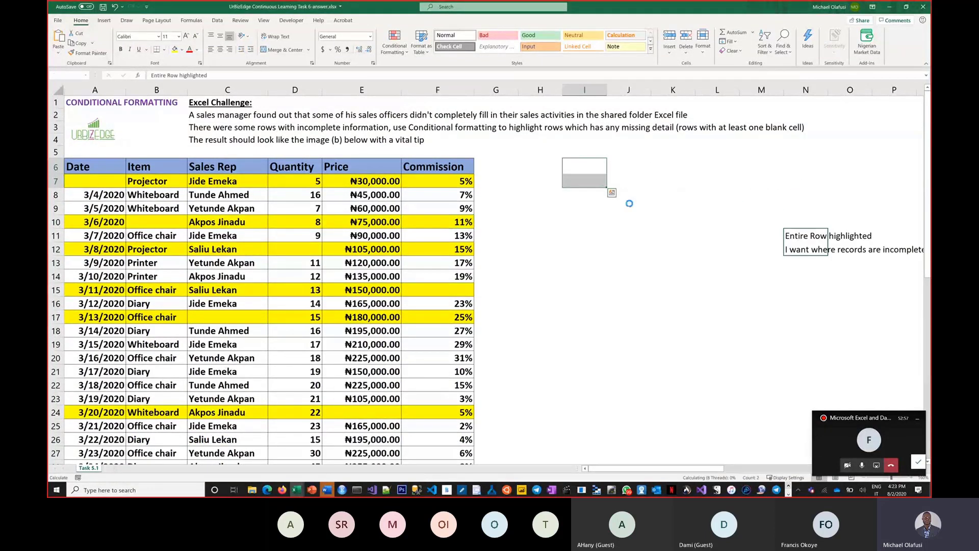
Step: Enter =ISBLANK(A7) in H7 to test whether the first record's date is blank
left_click(546, 182)
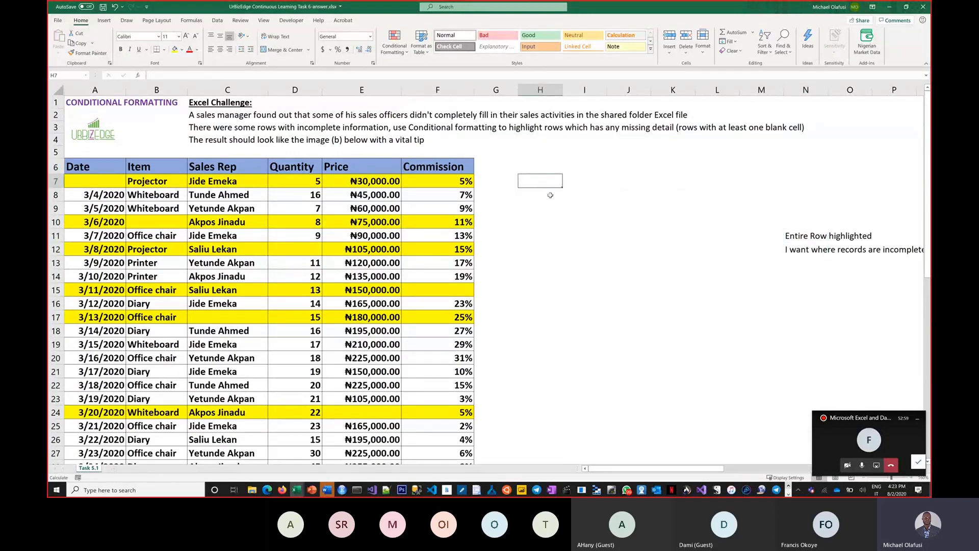
type("=sib")
key("BackSpace")
key("BackSpace")
key("BackSpace")
type("isbl")
key("Tab")
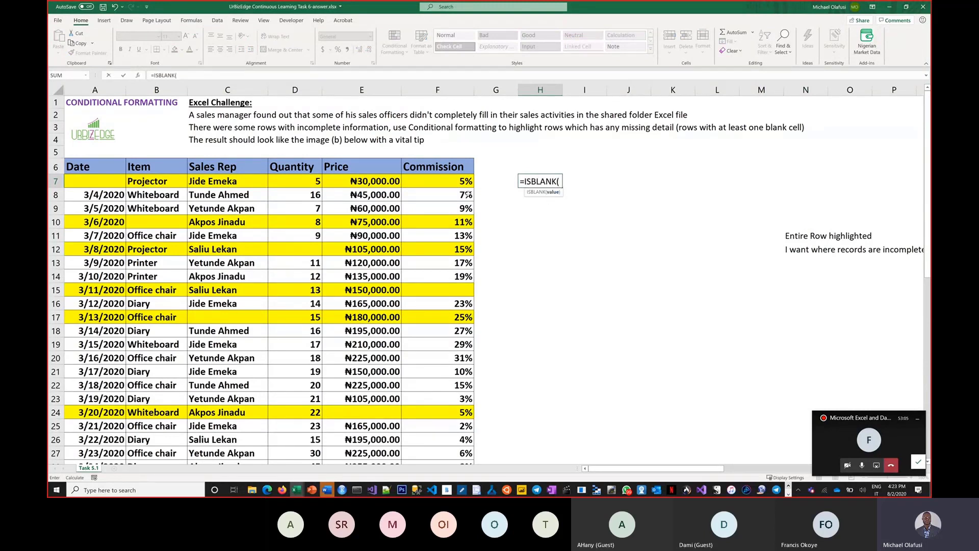
left_click(108, 182)
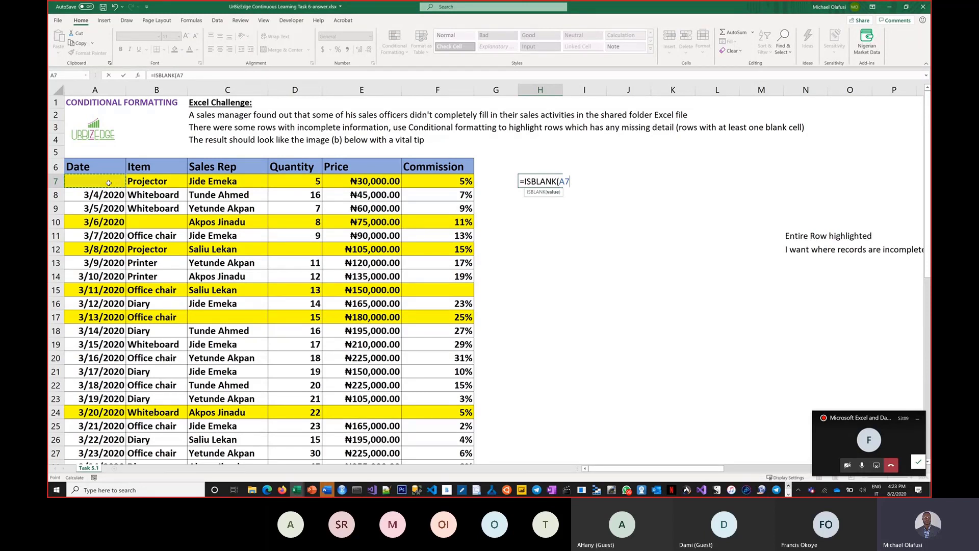
type(")")
key("Return")
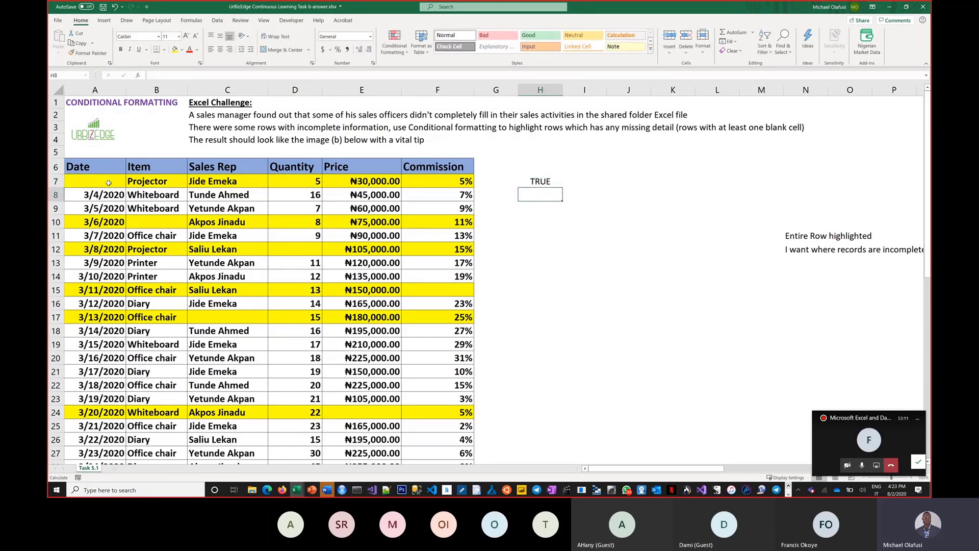
Step: Fill the ISBLANK formula from H7 across to M7 so every field of the first record is tested
left_click(536, 181)
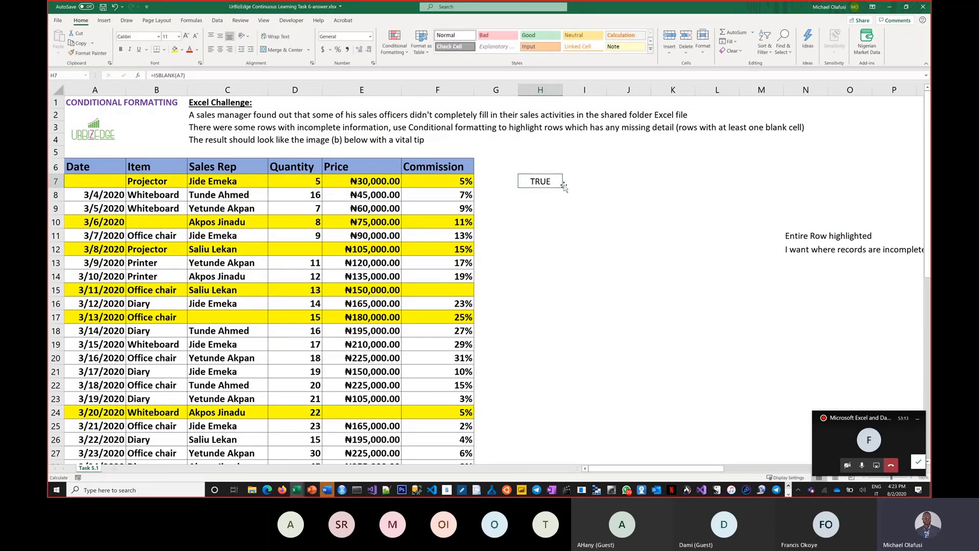
left_click_drag(565, 188, 735, 187)
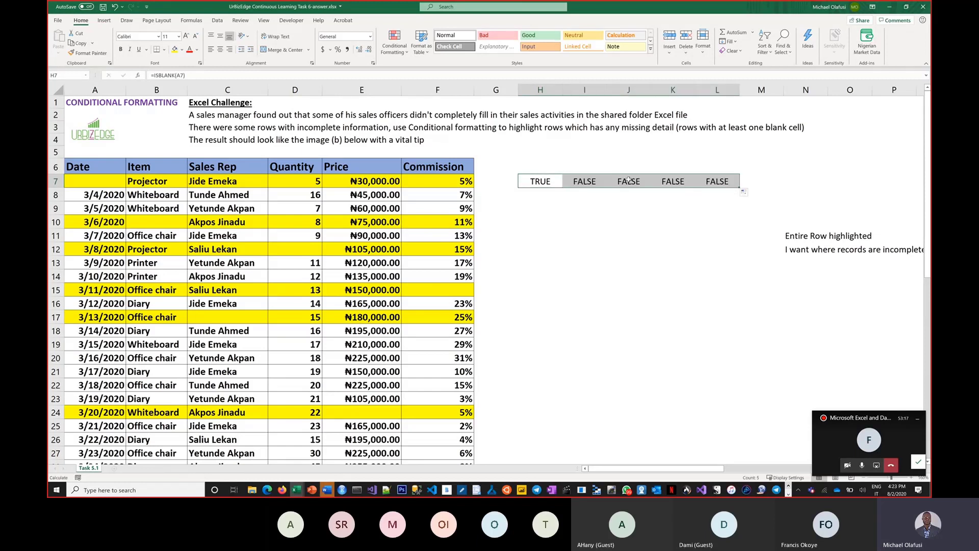
double_click(713, 182)
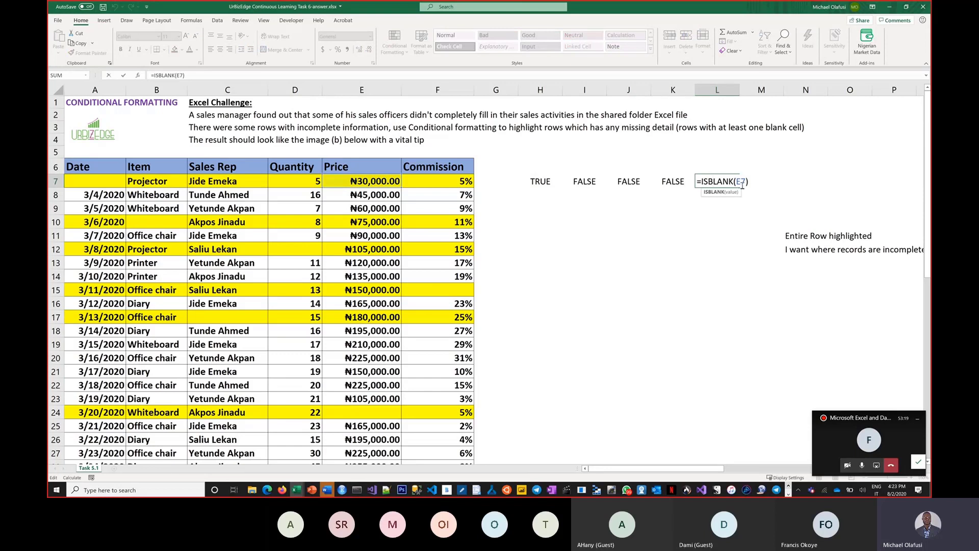
key("Escape")
left_click_drag(739, 188, 788, 186)
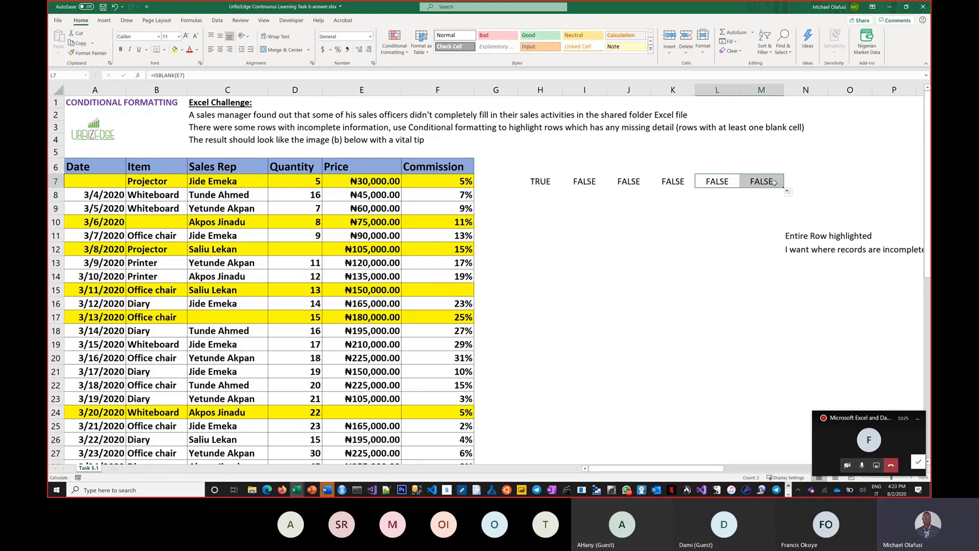
Step: Enter the array formula =ISBLANK(A8:F8) in H8 to test the whole second record at once, and review its reference
left_click(543, 192)
type("=")
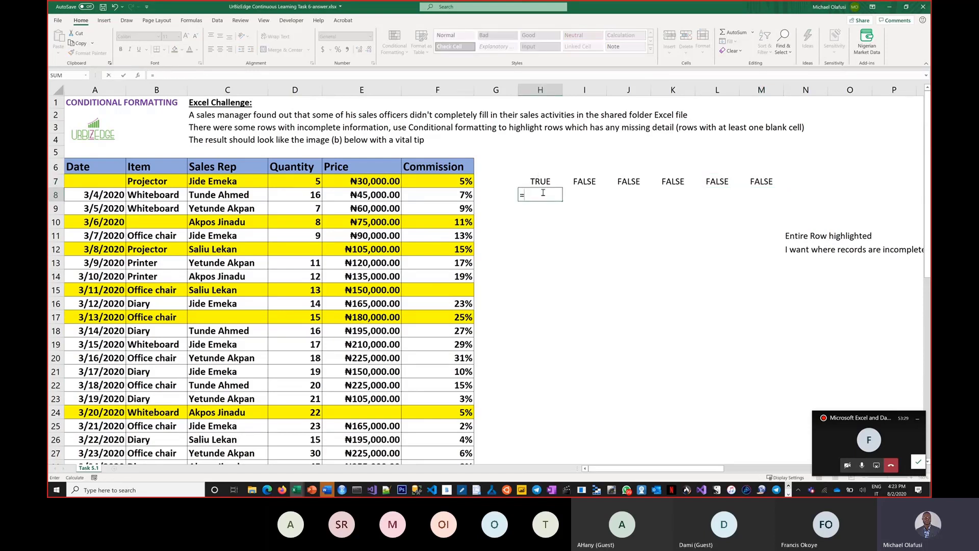
type("ISBL")
key("Tab")
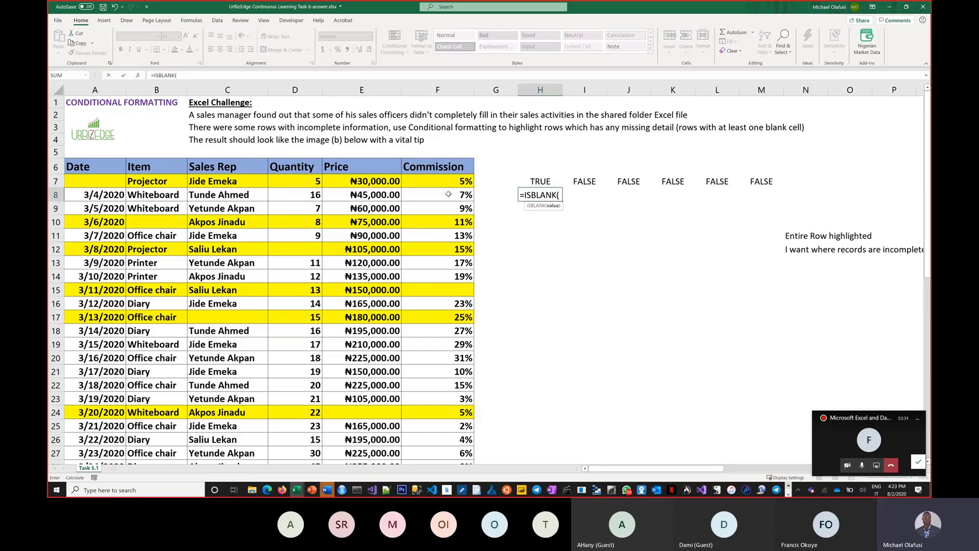
left_click_drag(110, 196, 440, 200)
type(")")
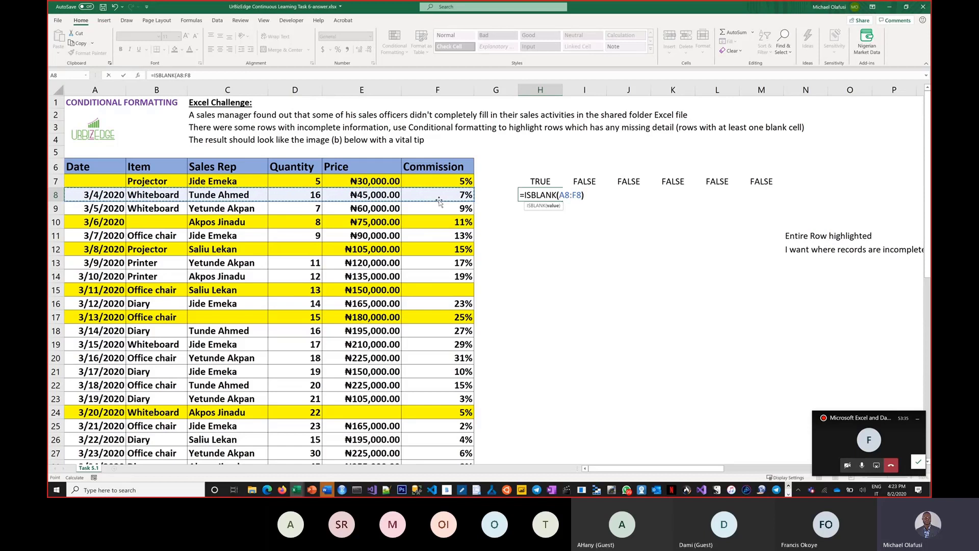
key("Return")
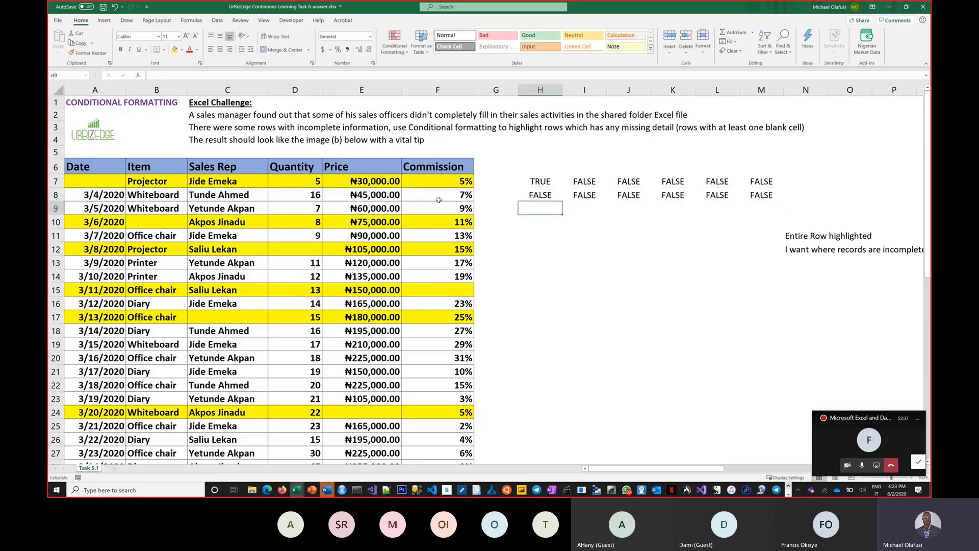
double_click(544, 194)
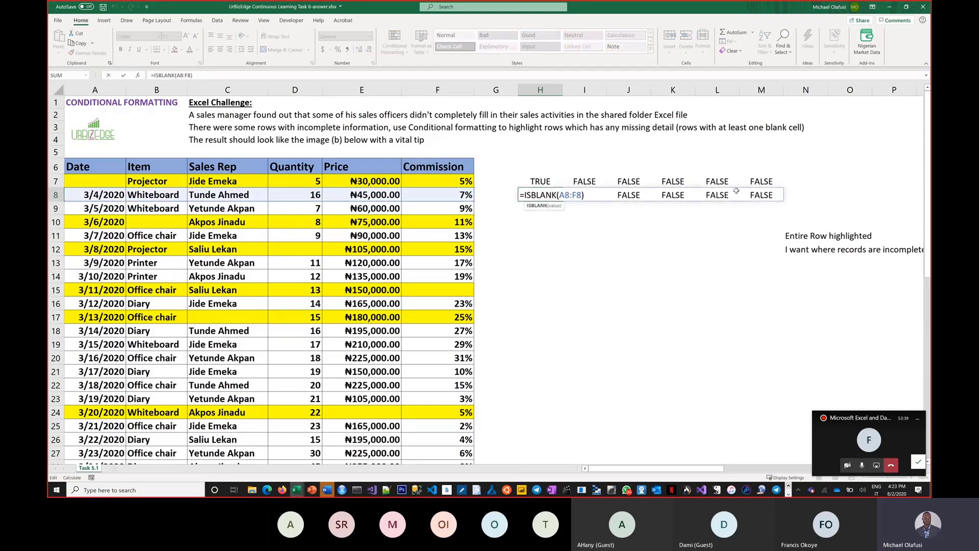
key("Escape")
left_click(548, 212)
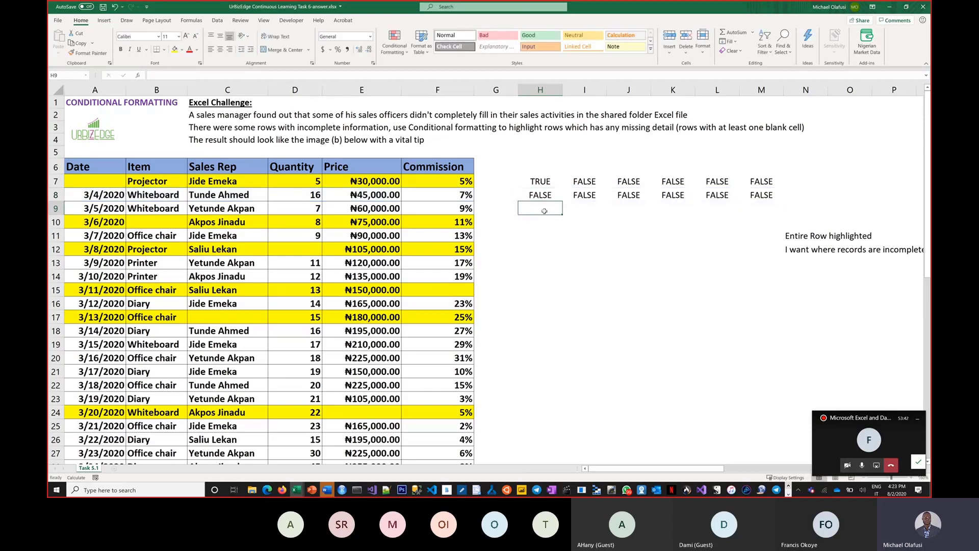
Step: Total the first record's blank tests with =SUM(H7:M7) in N7 and review the summed range
left_click(797, 181)
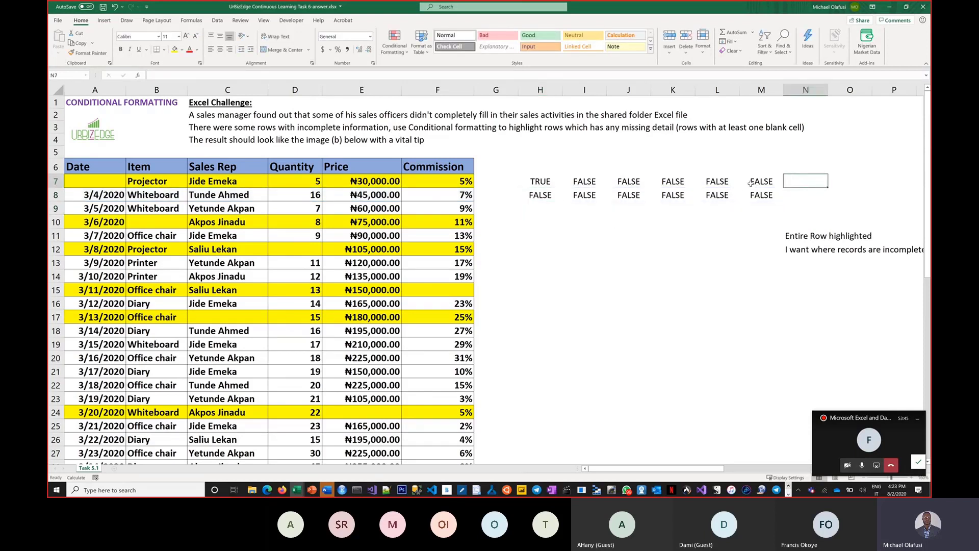
type("=s")
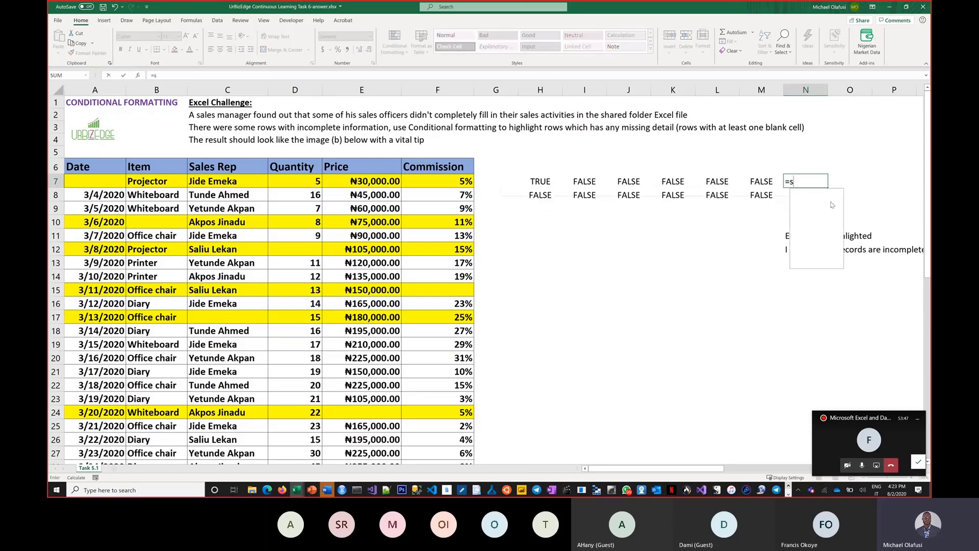
type("um(")
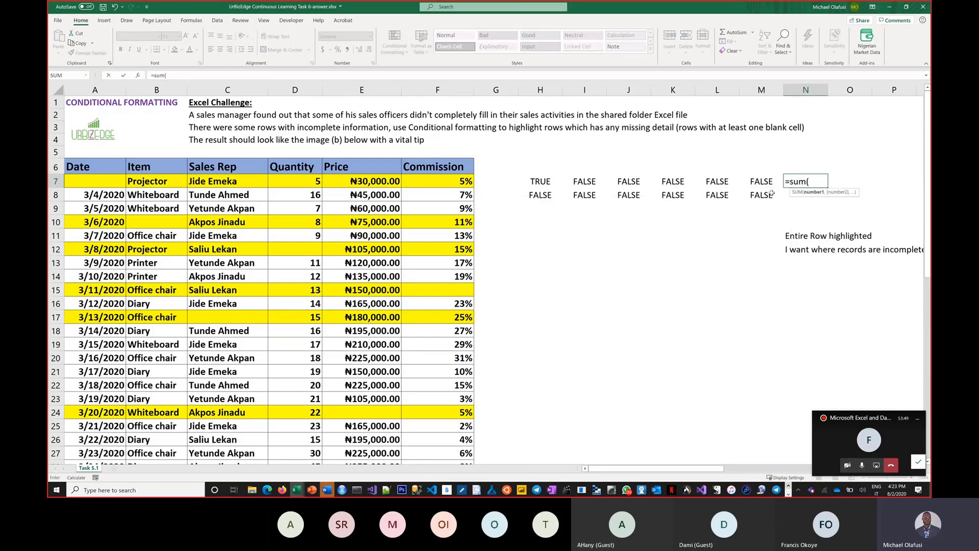
left_click(755, 182)
left_click_drag(659, 188, 552, 181)
key("ctrl+Return")
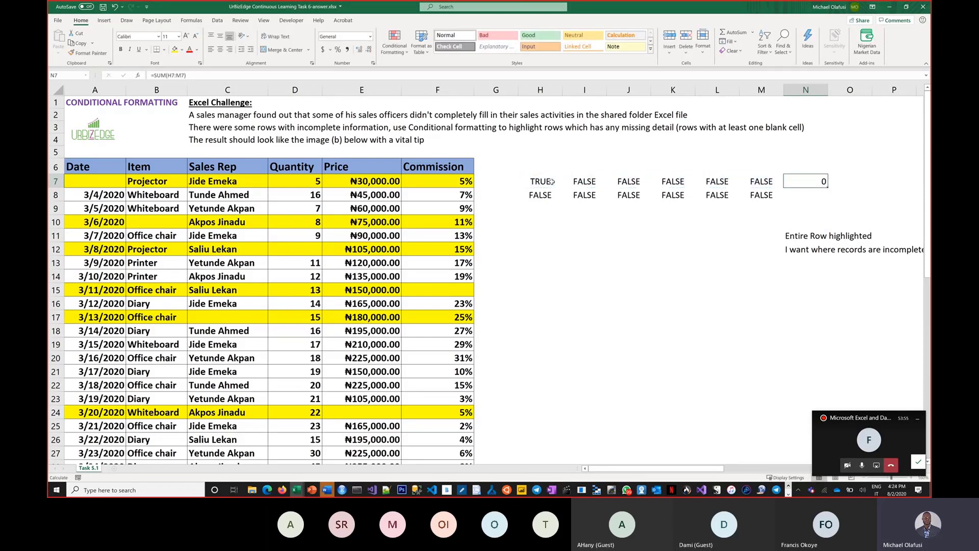
double_click(812, 181)
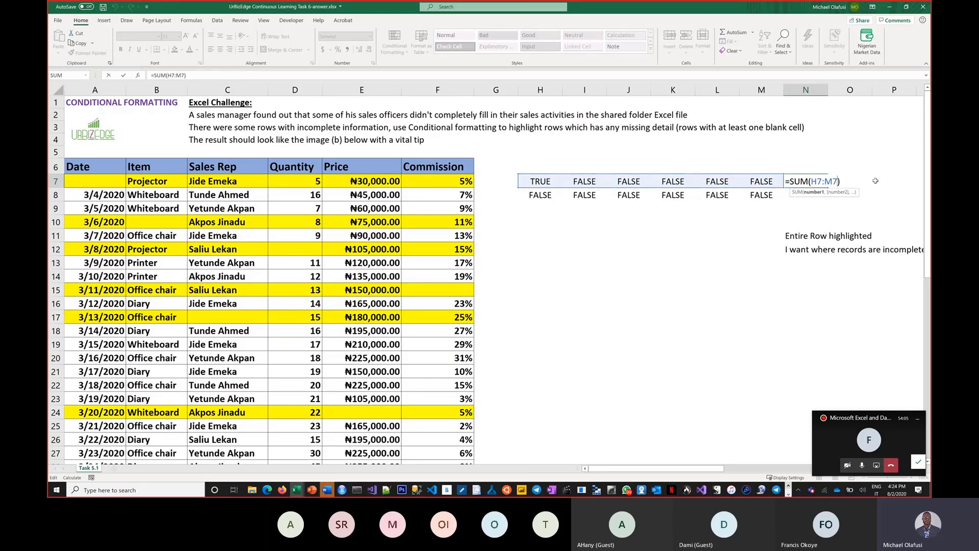
key("ctrl+Return")
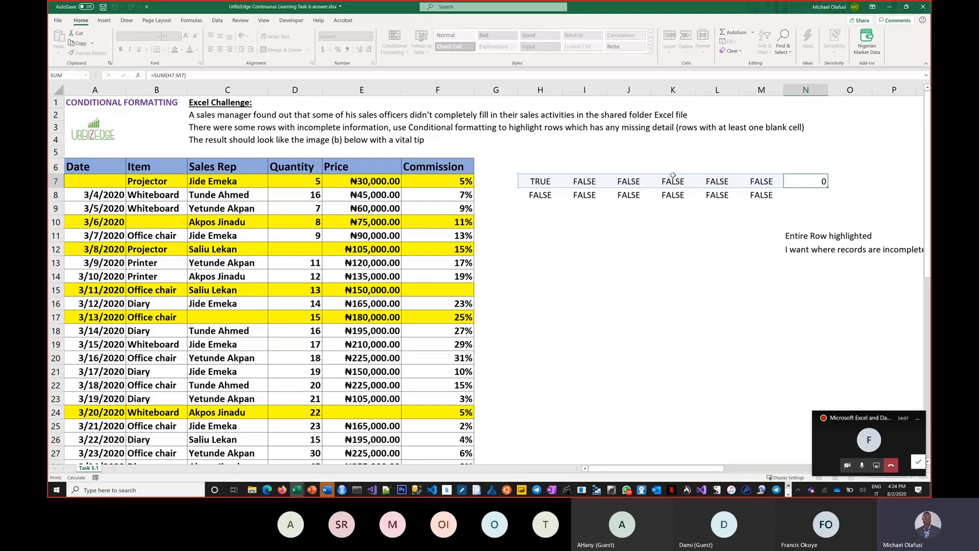
Step: Convert the first record's logical results to numbers with =H7*1 in H6, filled across to M6
left_click(555, 169)
type("=")
left_click(541, 179)
type("*1")
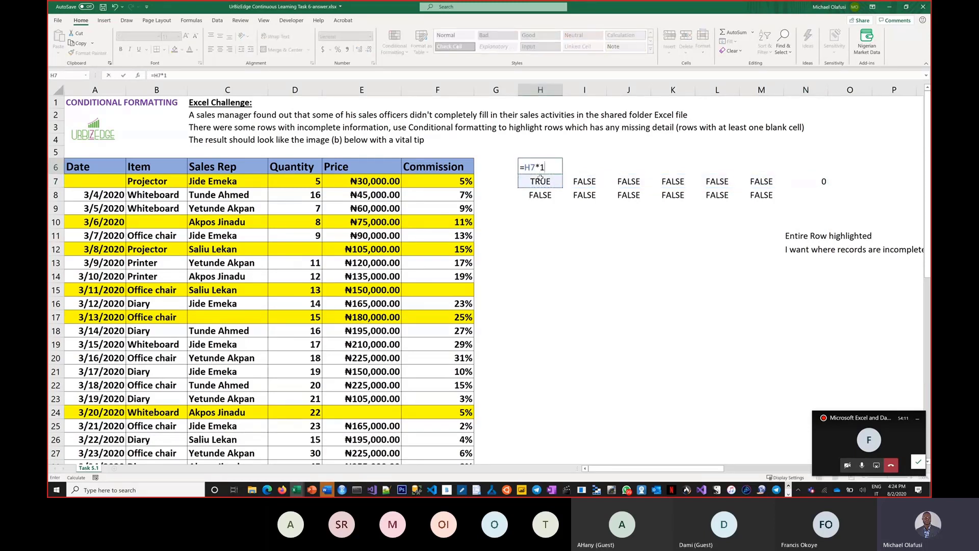
key("Return")
left_click(540, 168)
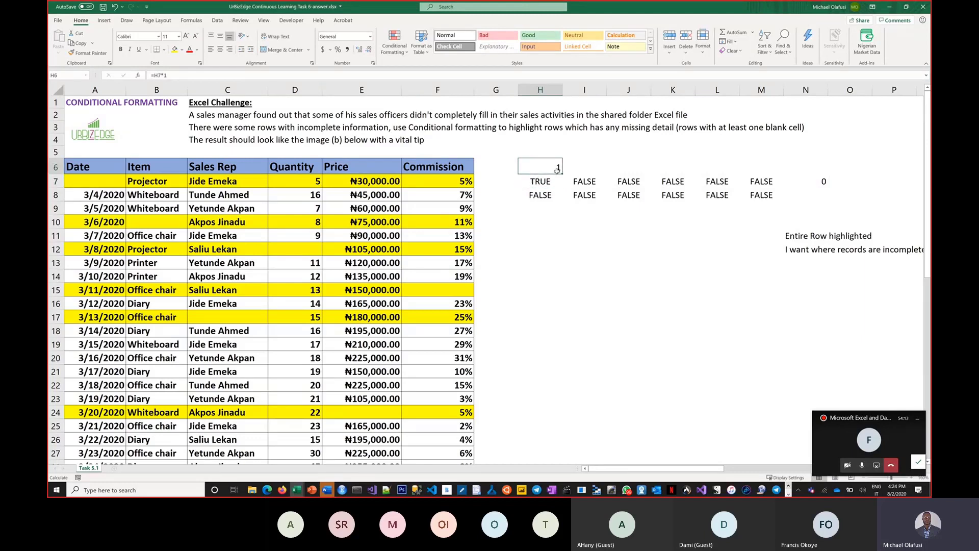
left_click_drag(561, 174, 776, 179)
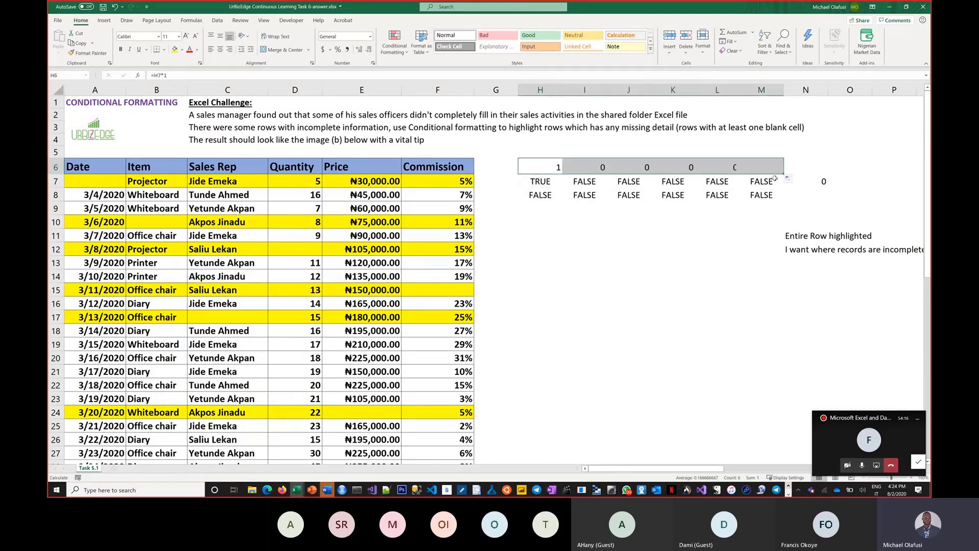
Step: Total the converted numbers with =SUM(H6:M6) in N6
left_click(803, 166)
type("=sum")
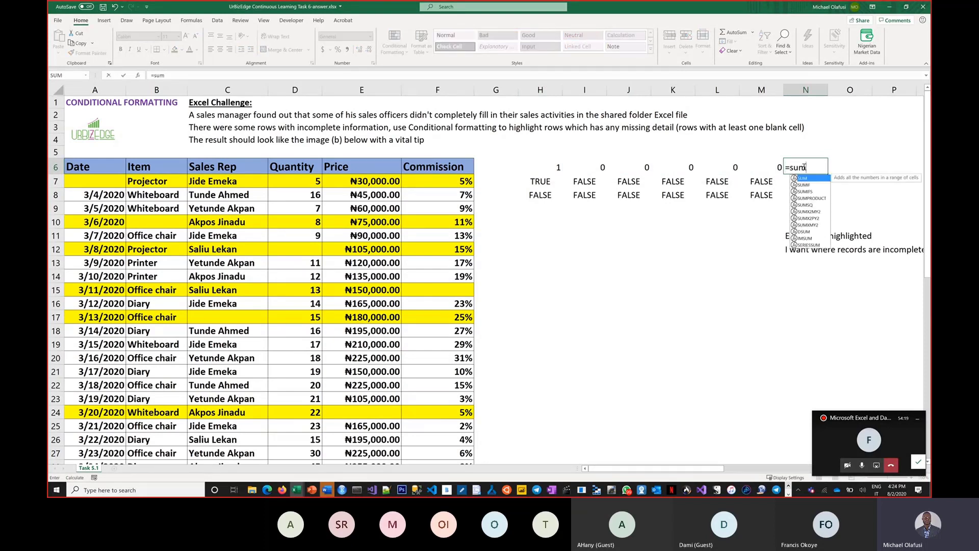
type("(")
left_click_drag(768, 167, 561, 164)
type(")")
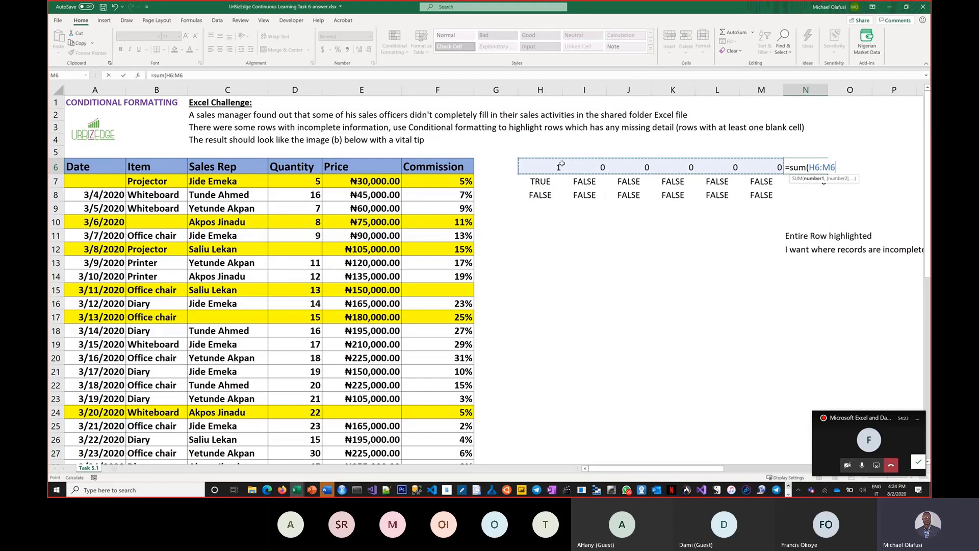
key("Return")
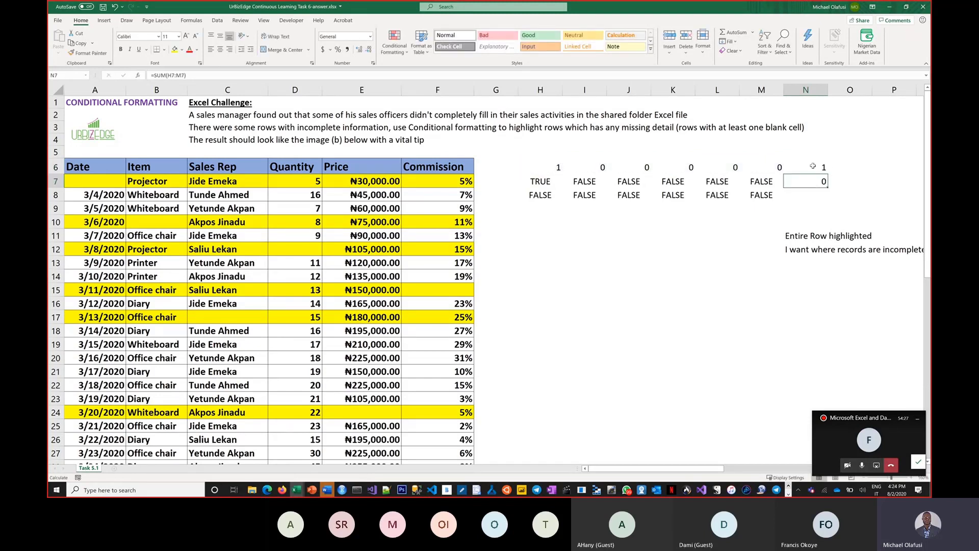
Step: Enter =N6>0 in O6 to test whether the first record has any blank cell
left_click(845, 167)
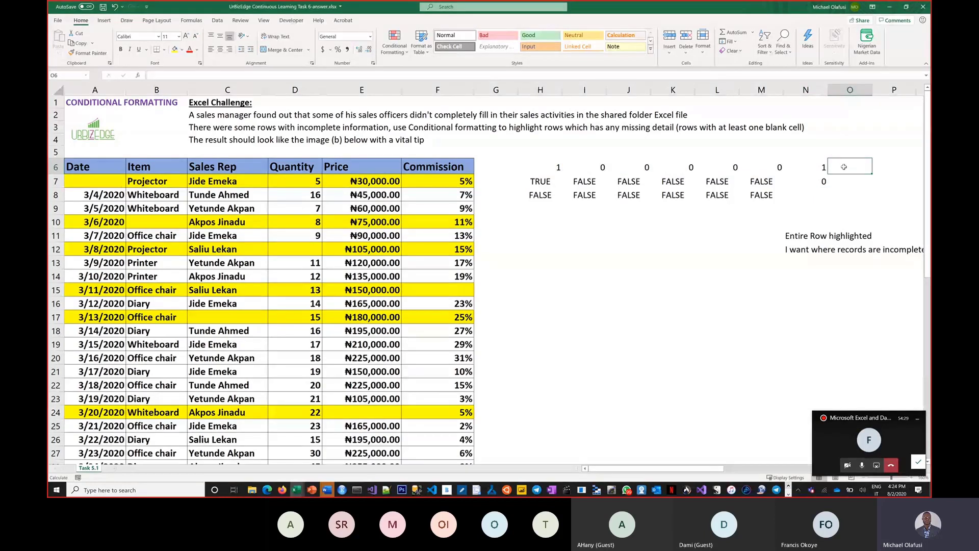
type("=")
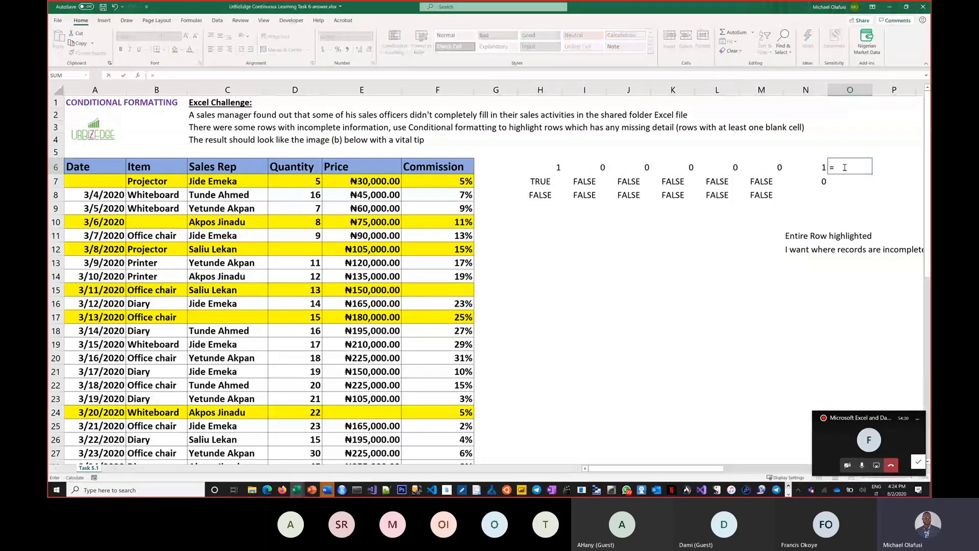
left_click(814, 168)
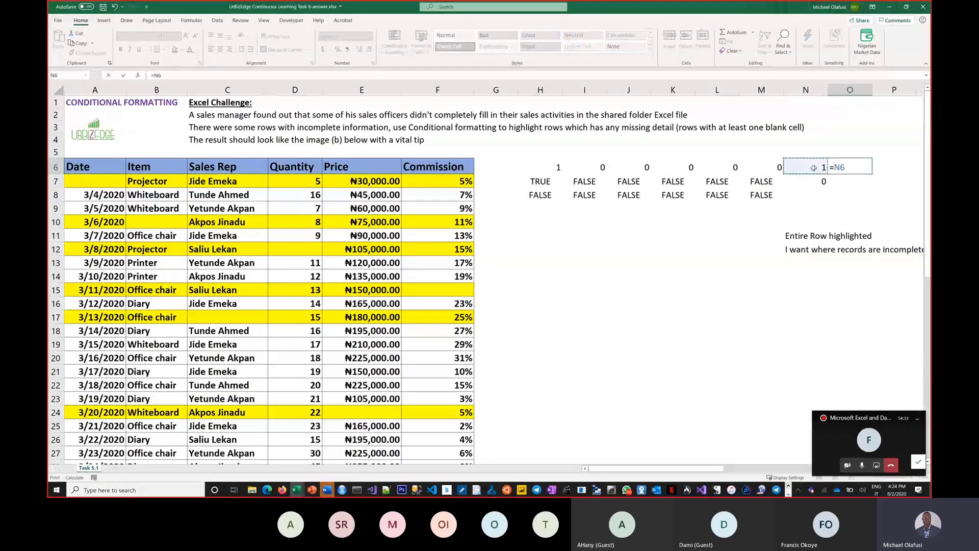
type(">0")
key("Return")
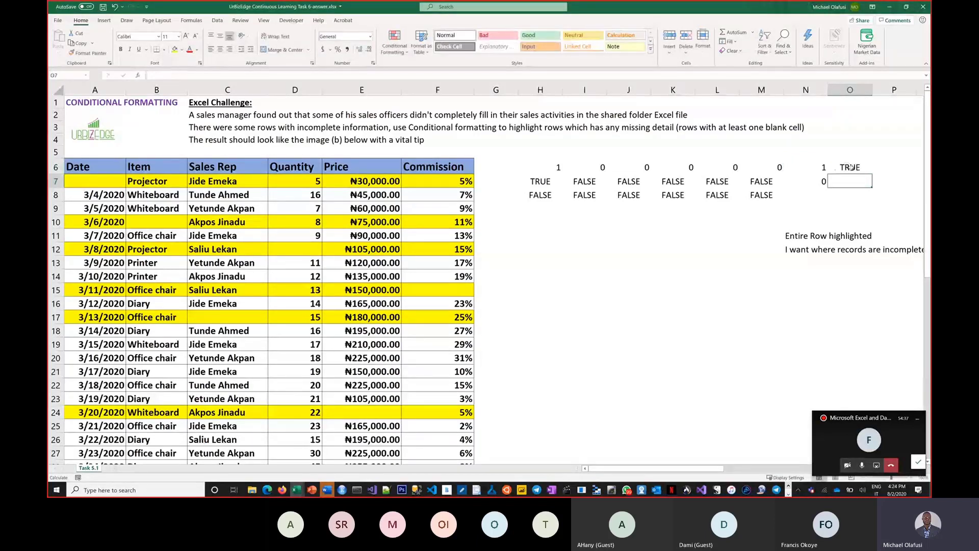
Step: Copy the first record's greater-than-zero test from O6 down to O7
left_click(451, 182)
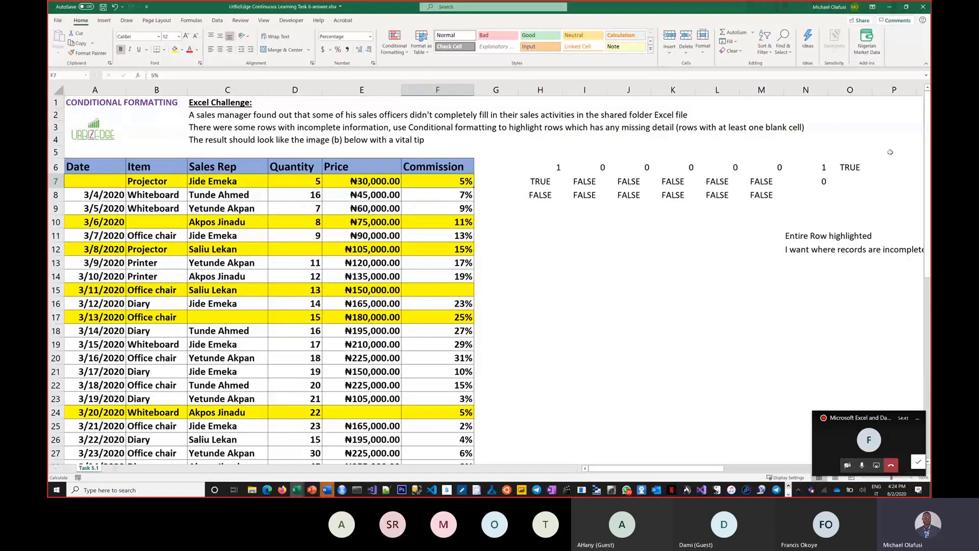
left_click(859, 171)
left_click_drag(872, 174, 867, 186)
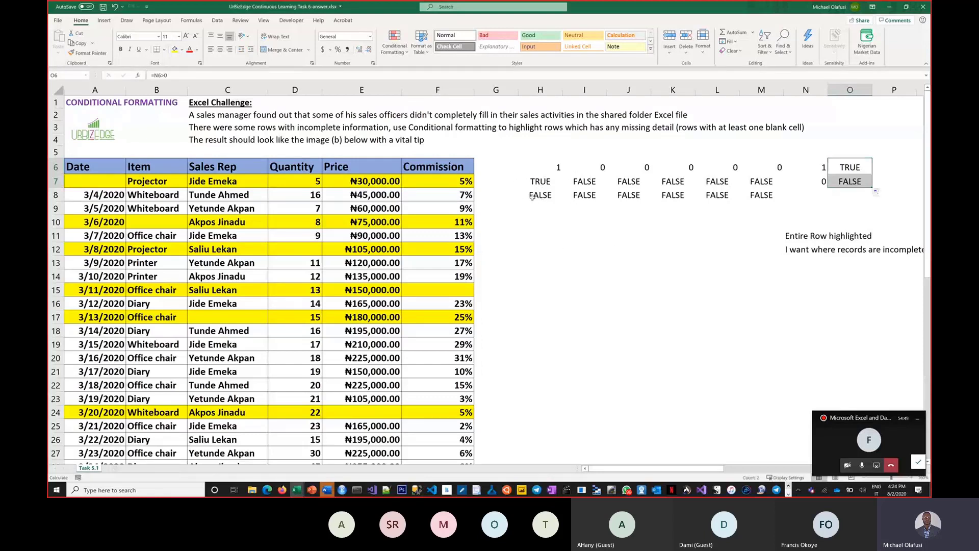
Step: Begin a combined formula in G7 that sums the first record's blank tests as numbers: =SUM(ISBLANK(A7:F7)*1)
left_click(489, 185)
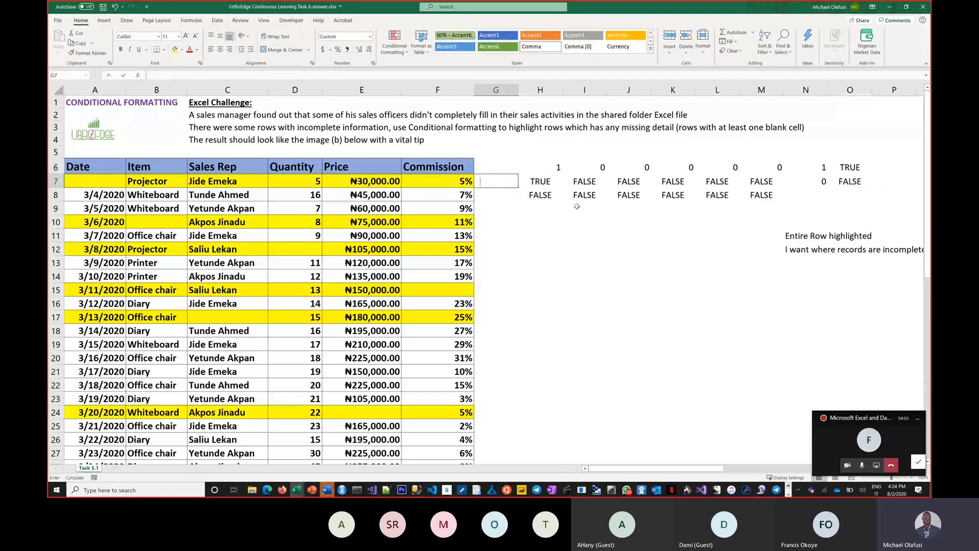
type("=su")
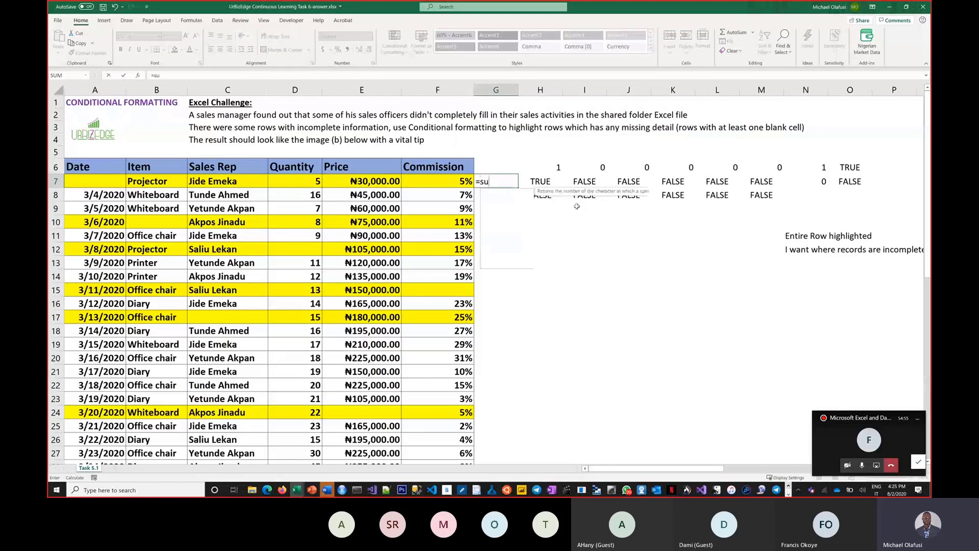
type("m(isb")
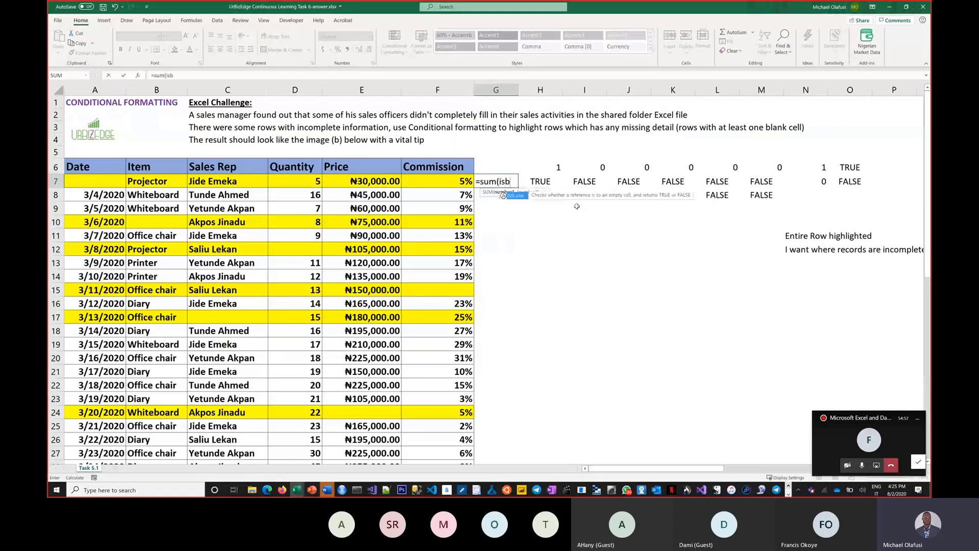
type("la")
key("Tab")
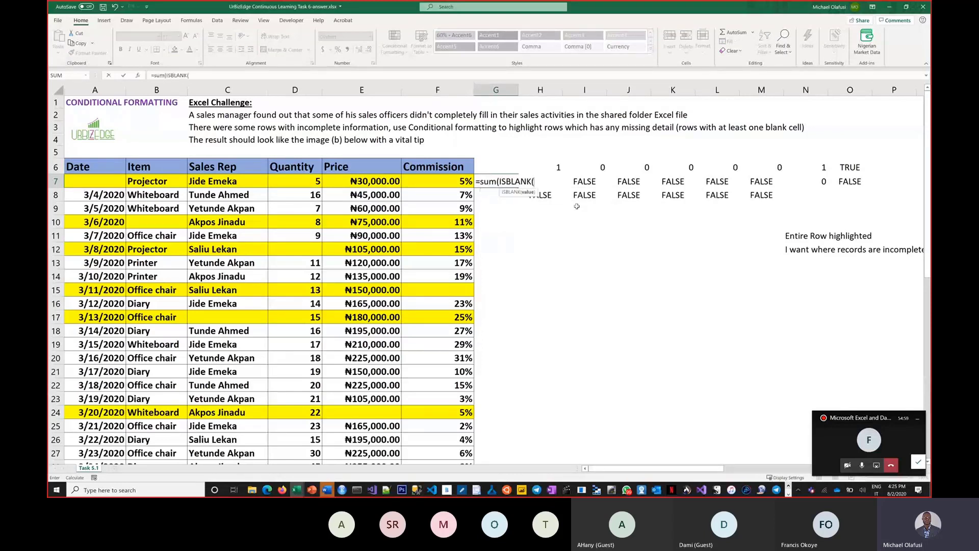
left_click(444, 180)
left_click_drag(443, 180, 106, 180)
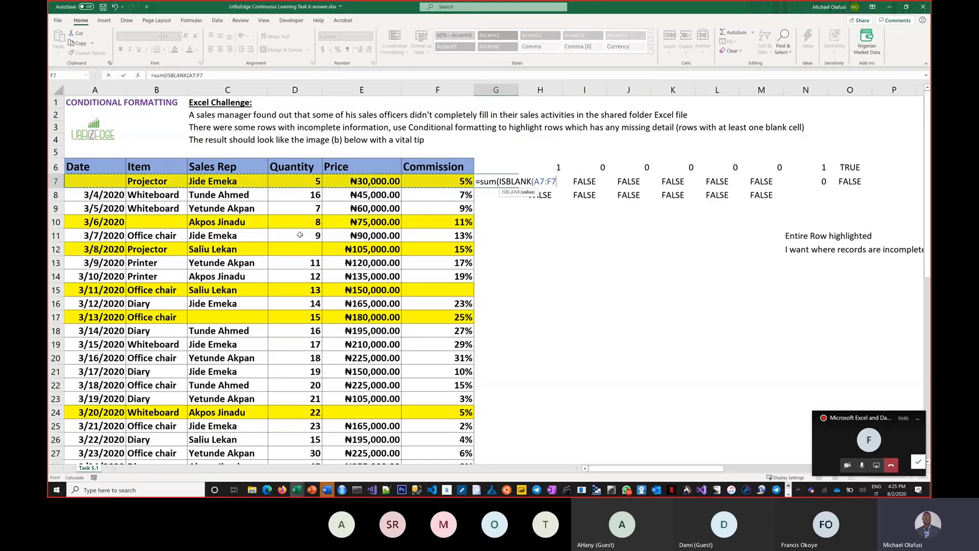
type(")*1")
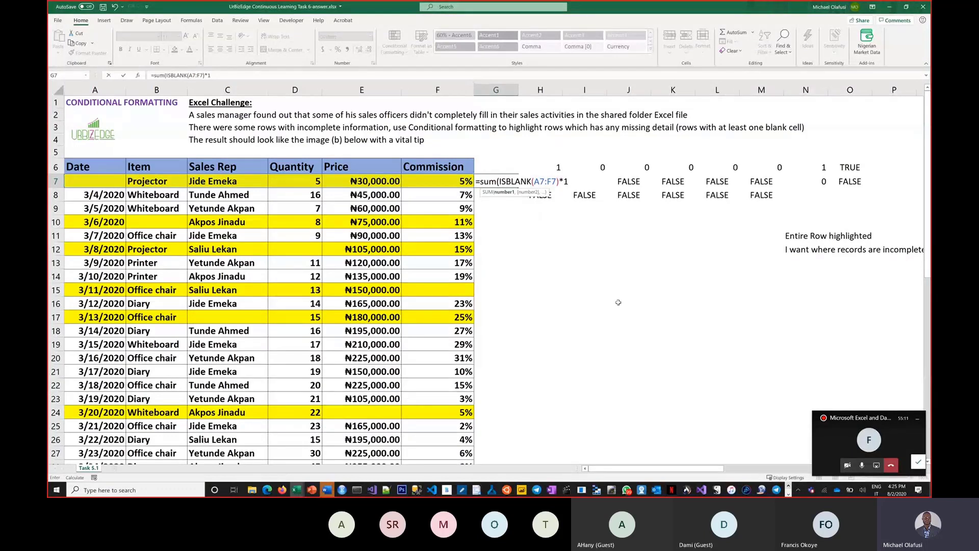
type(")")
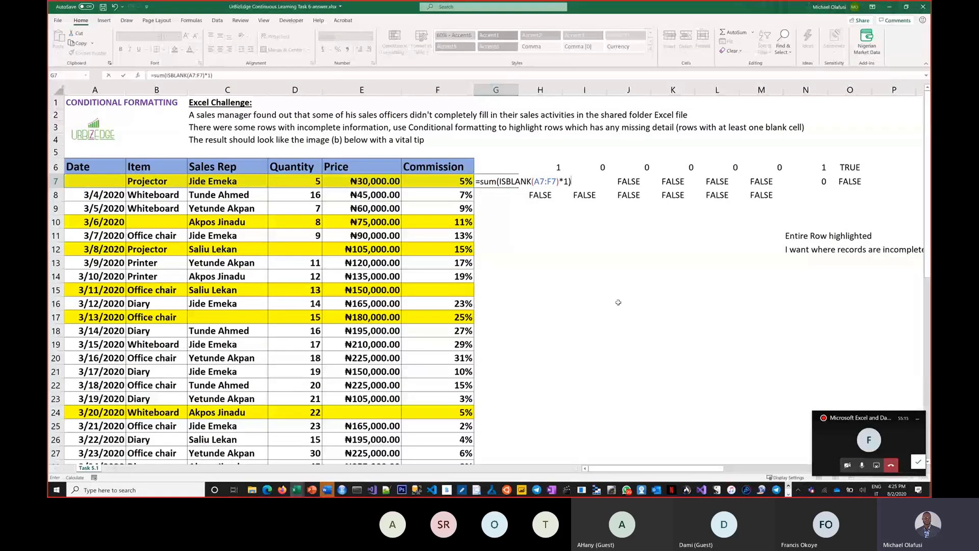
Step: Complete the G7 formula with a >0 comparison and column-locked references, as =SUM(ISBLANK($A7:$F7)*1)>0
type(">0")
left_click(534, 181)
type("$A7:")
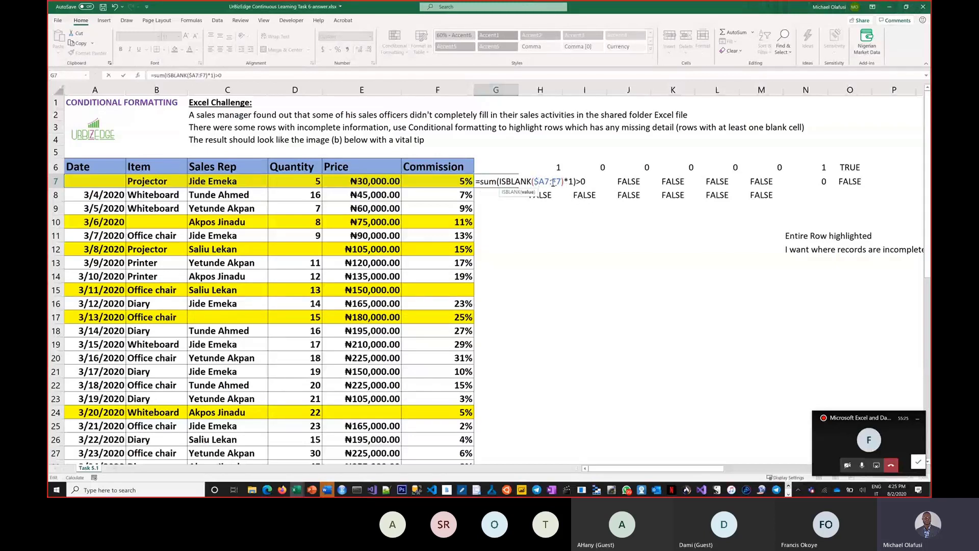
type("$")
key("Return")
left_click(514, 184)
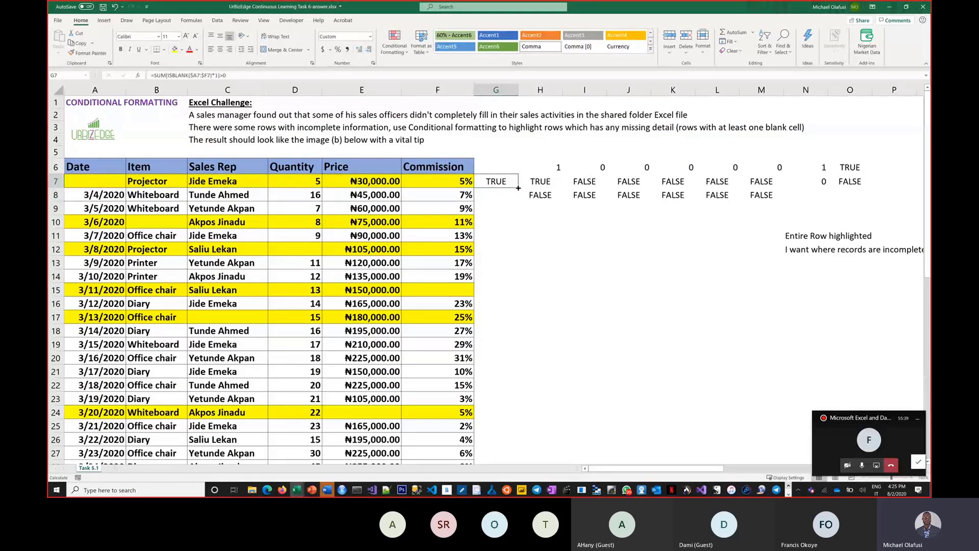
Step: Fill the G7 formula down all the sales records and compare its results with the highlighted rows
double_click(518, 188)
left_click_drag(482, 250, 467, 223)
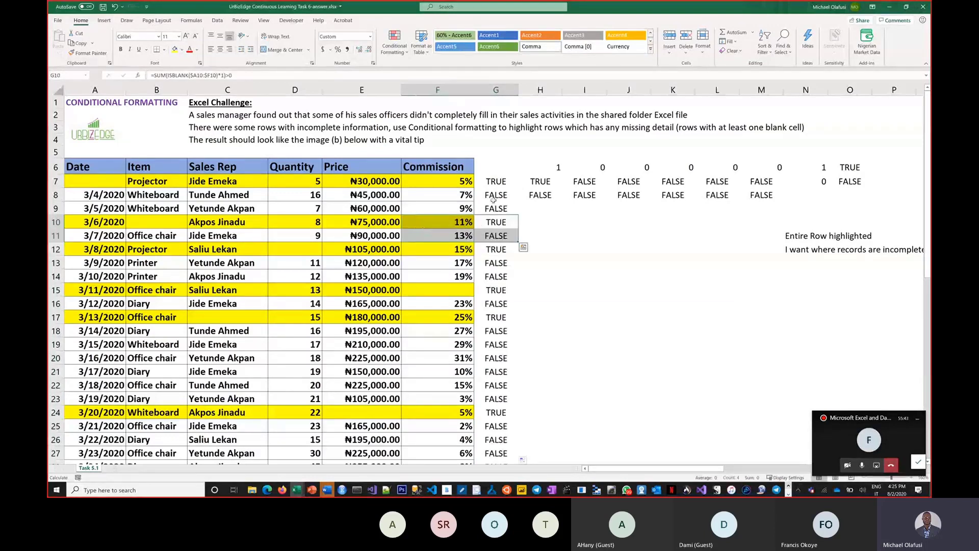
left_click_drag(487, 182, 426, 183)
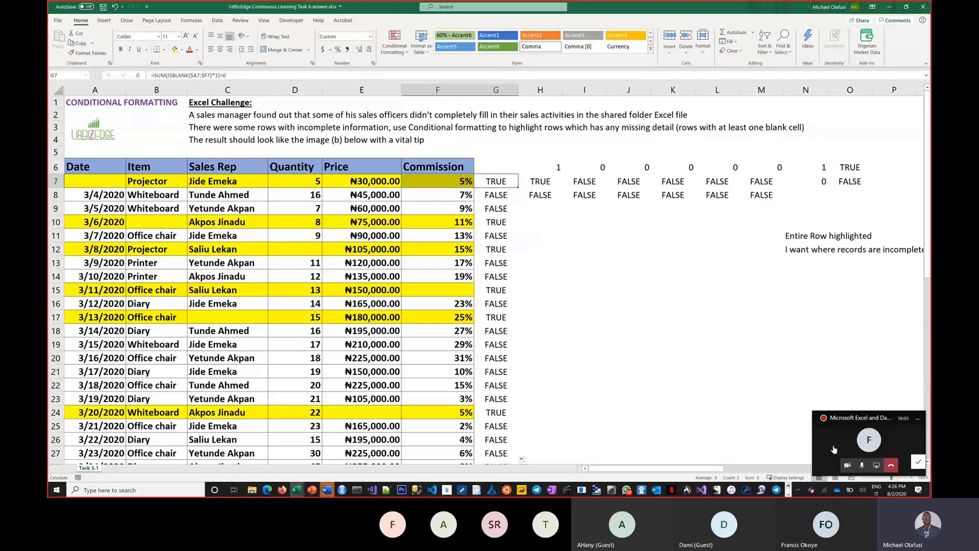
left_click(640, 317)
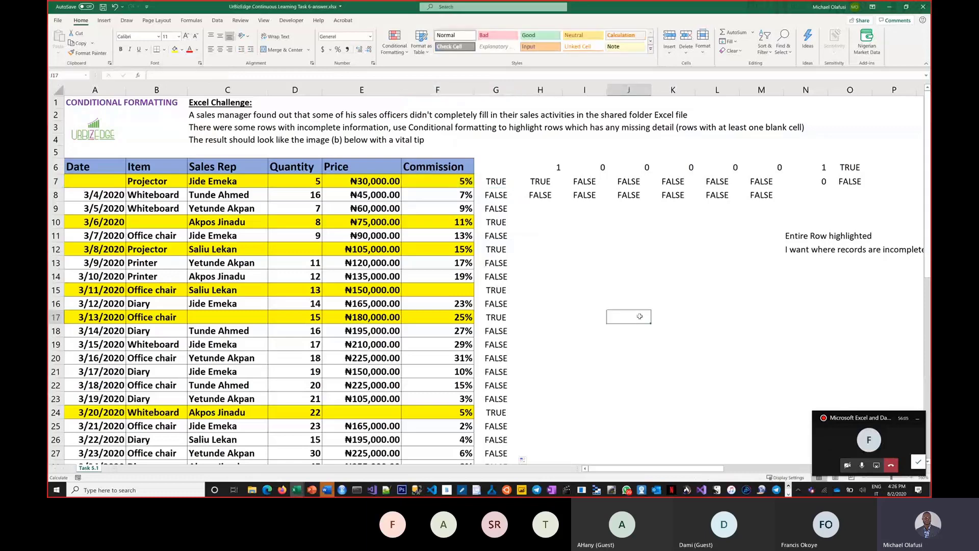
Step: Switch to the Microsoft Teams meeting, mute all participants from the people list, and return to the Excel workbook
left_click(825, 439)
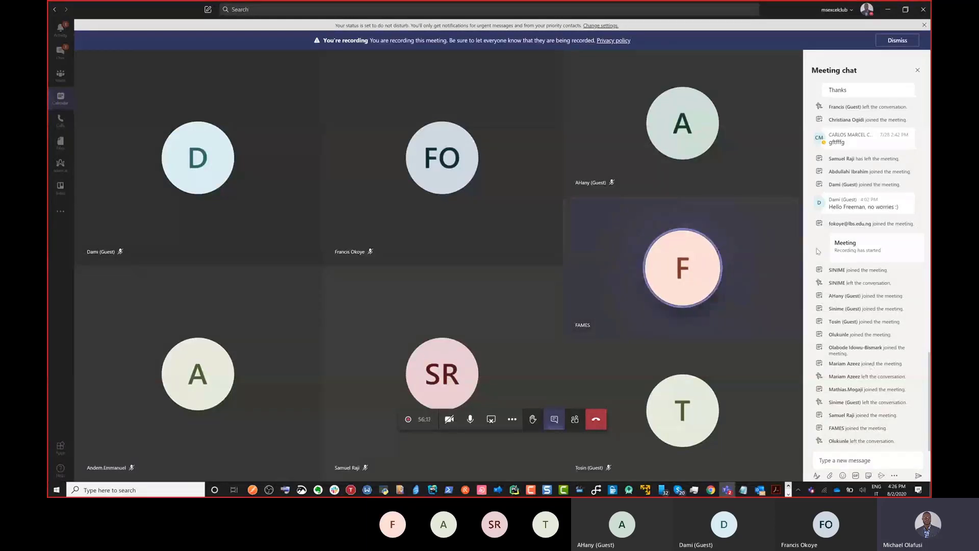
left_click(887, 11)
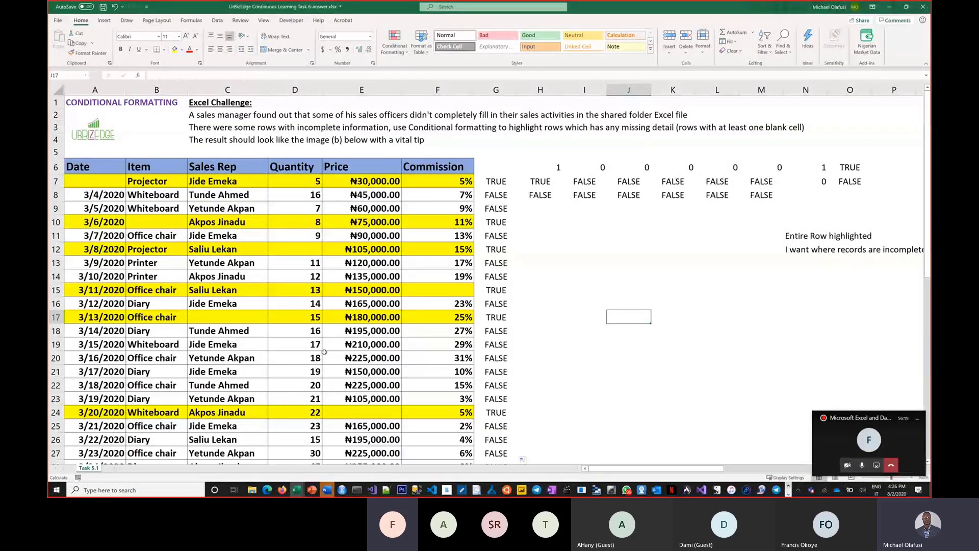
left_click(836, 445)
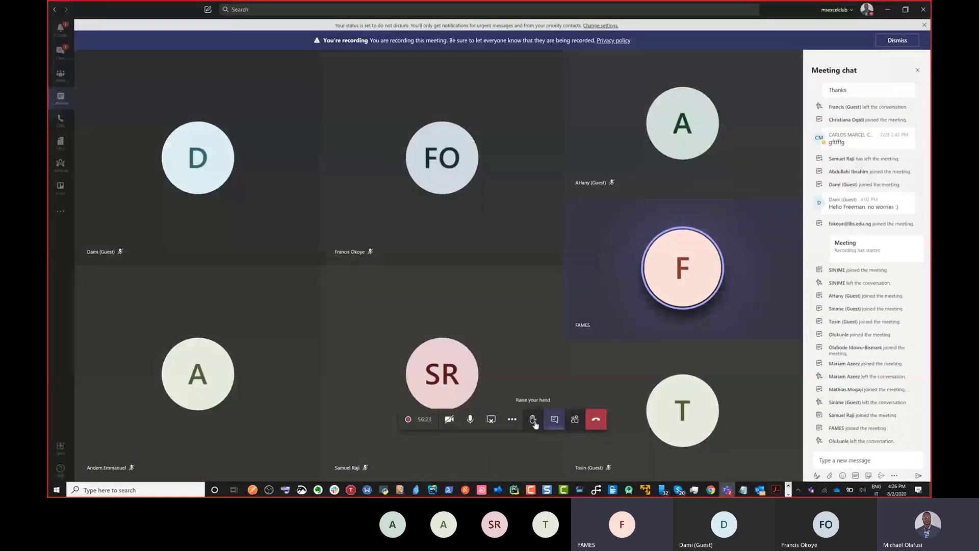
left_click(575, 420)
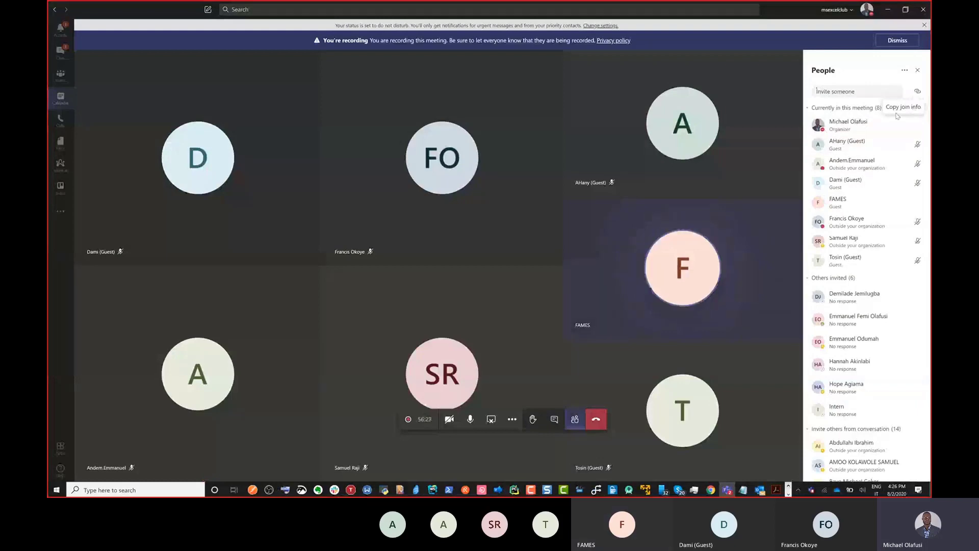
left_click(914, 108)
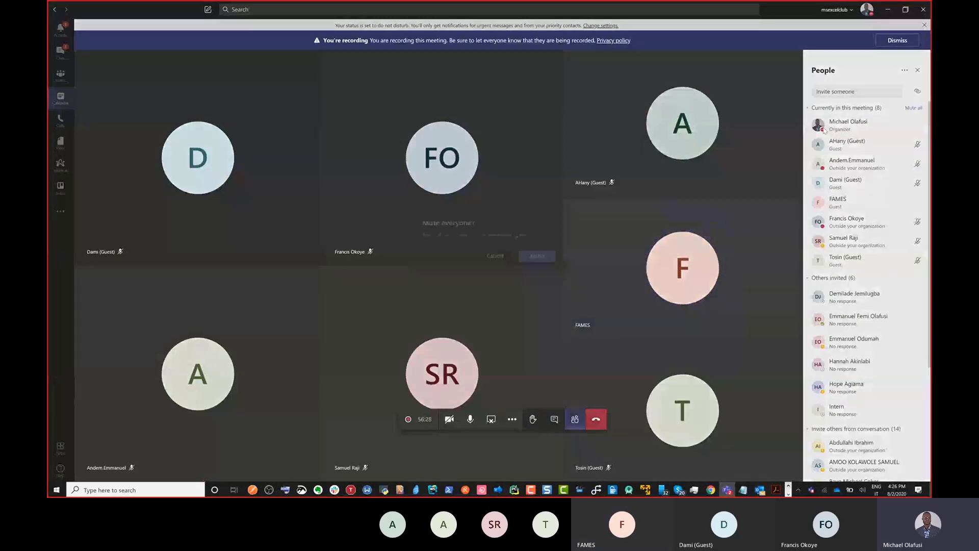
left_click(536, 255)
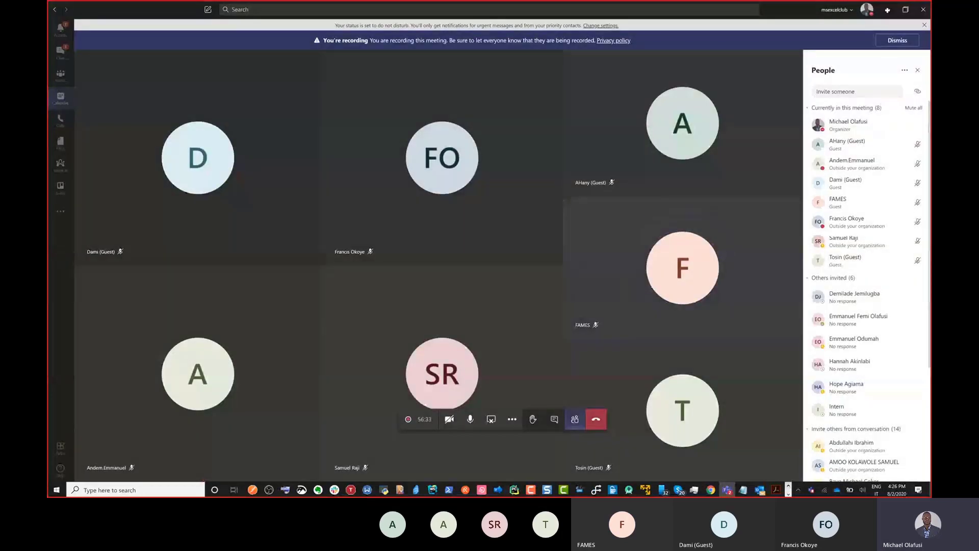
left_click(889, 10)
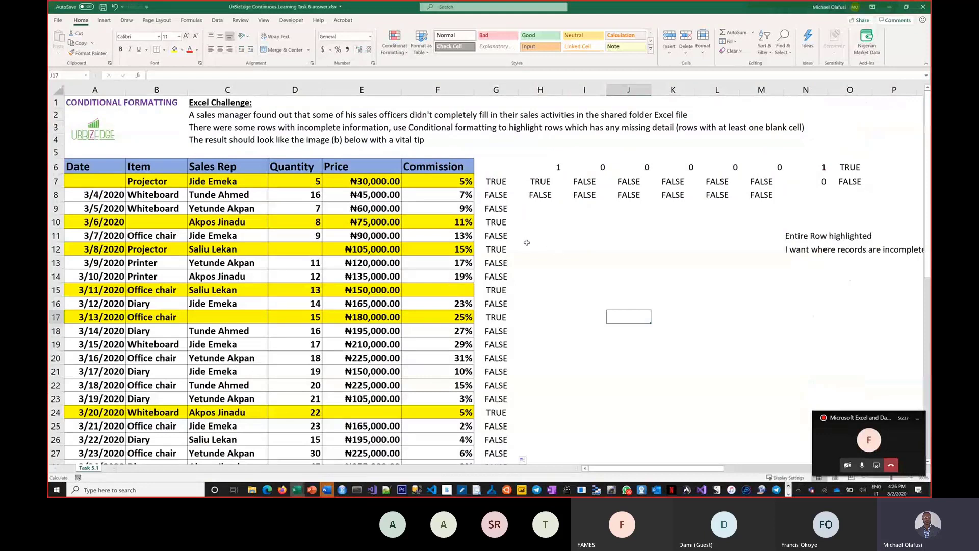
Step: Examine the new conditional formatting rule options for cell contents and for formula-based rules, then dismiss the dialog without creating a rule
left_click(394, 46)
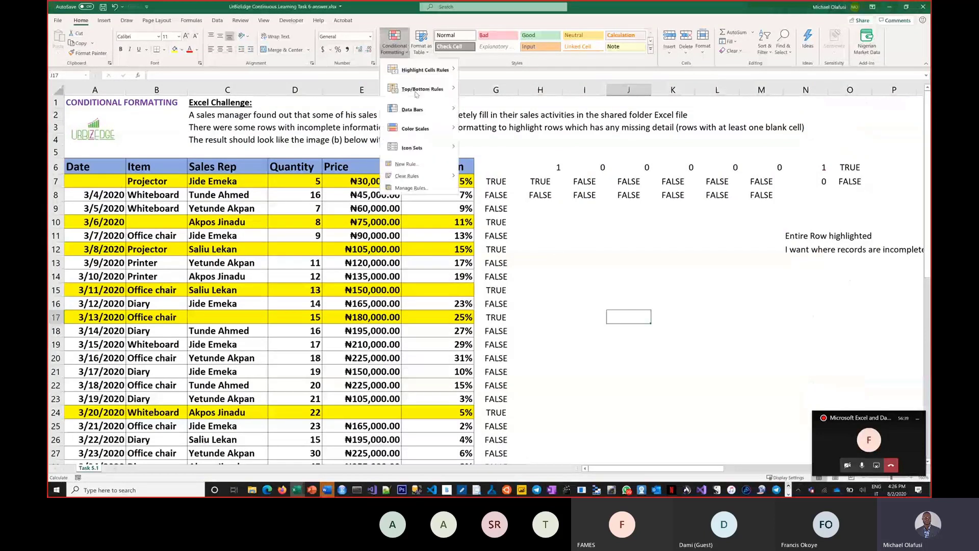
left_click(407, 164)
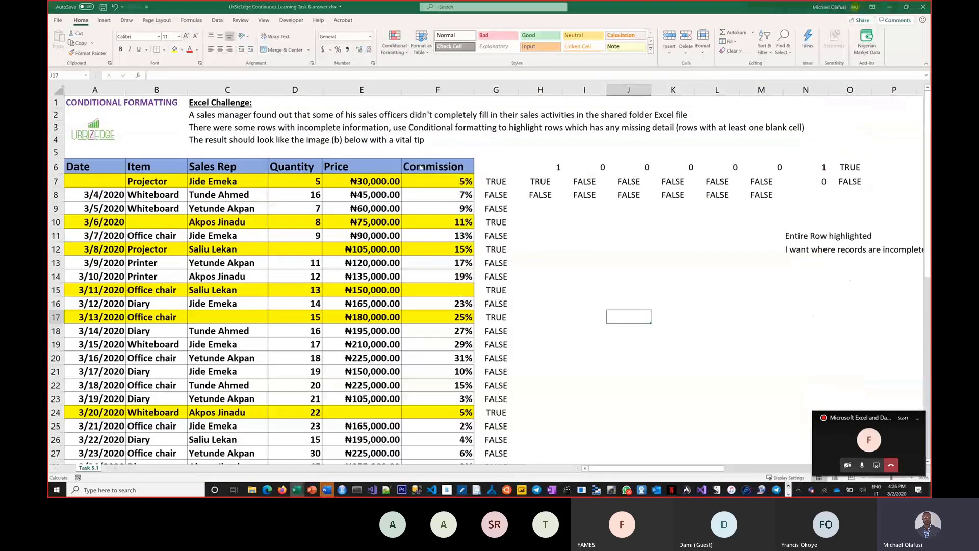
left_click_drag(185, 8, 374, 115)
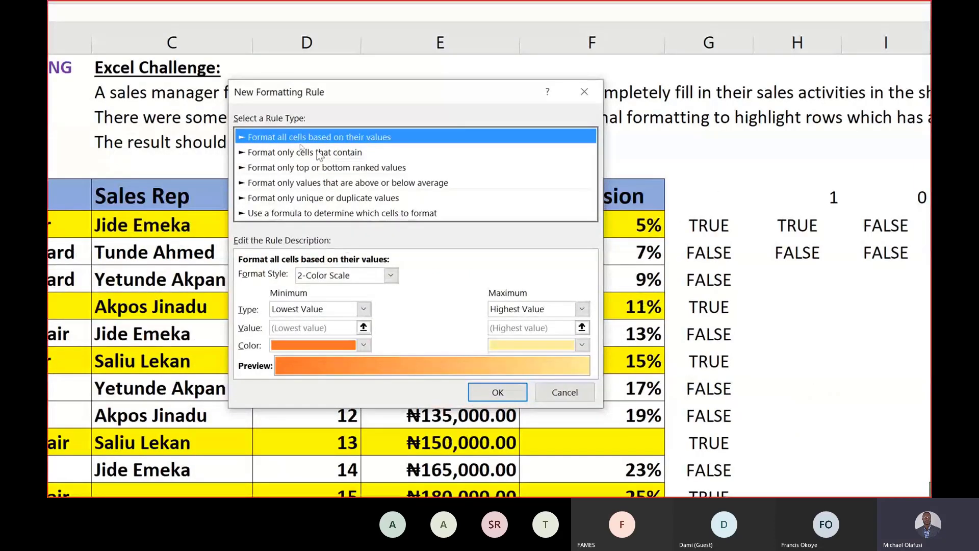
left_click(320, 153)
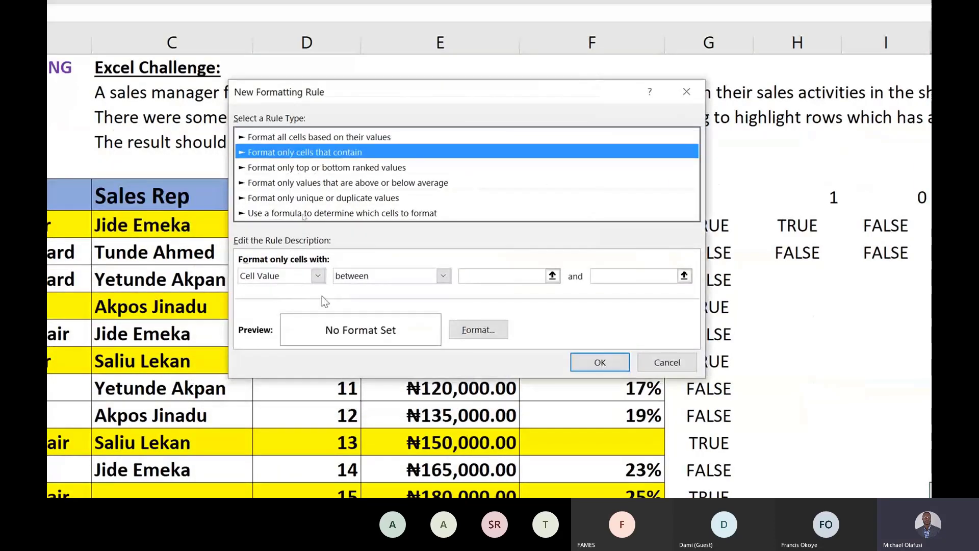
left_click(318, 276)
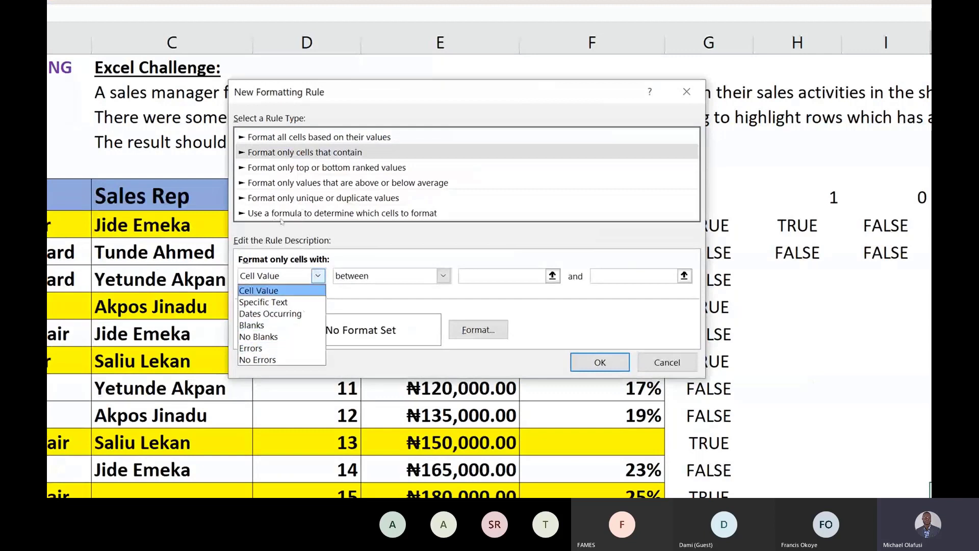
left_click(282, 389)
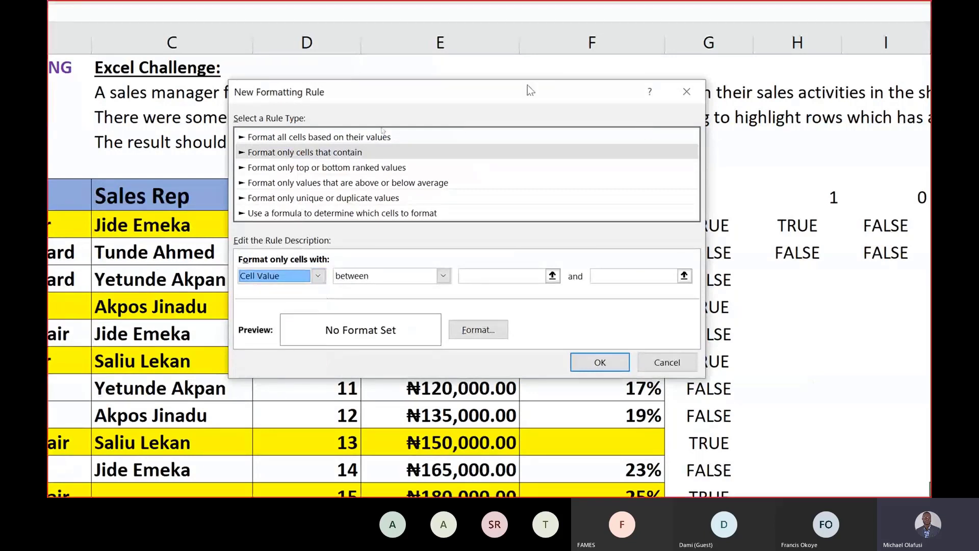
left_click(355, 213)
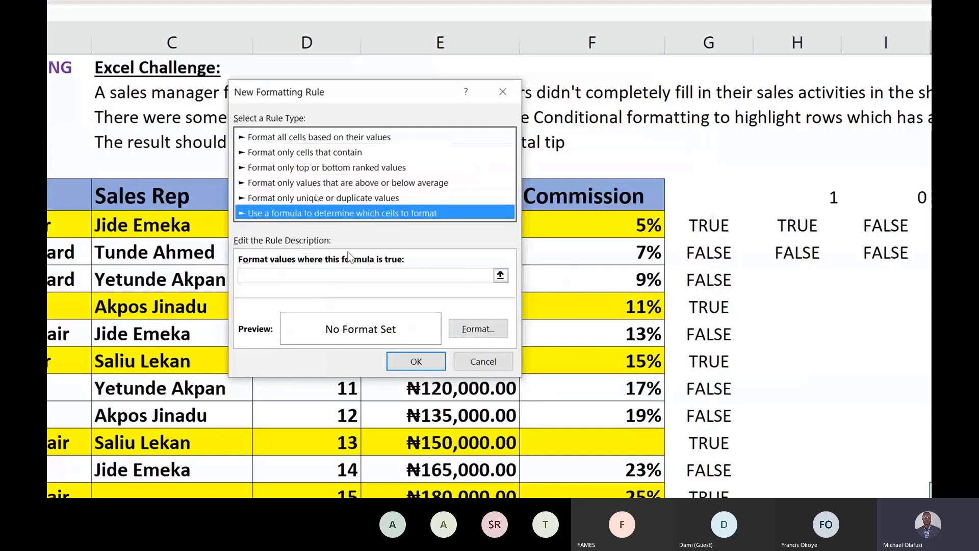
left_click(503, 94)
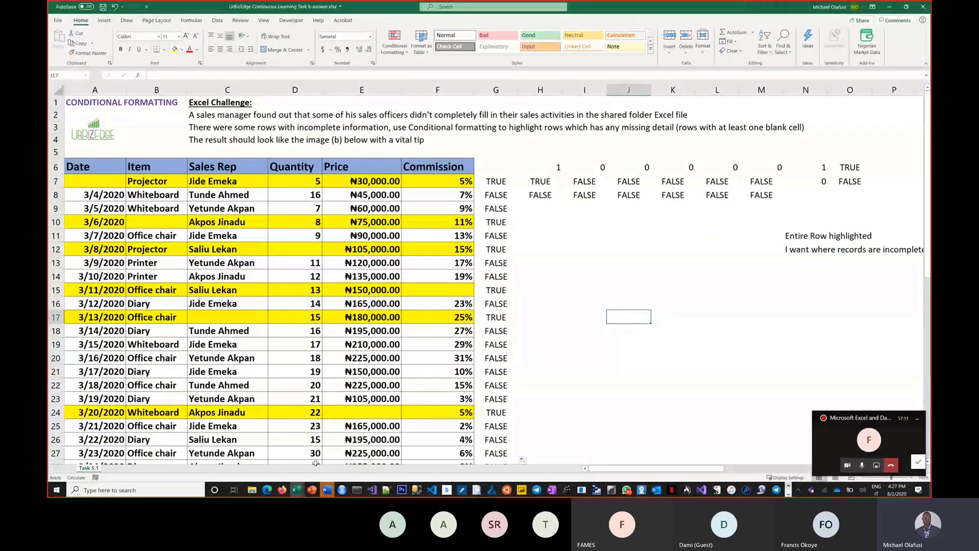
Step: Switch to the UrBizEdge Continuous Learning Task 1 - Solution workbook and clear the existing Total Sales Units answers and formula notes in L8:N9
mouse_move(297, 490)
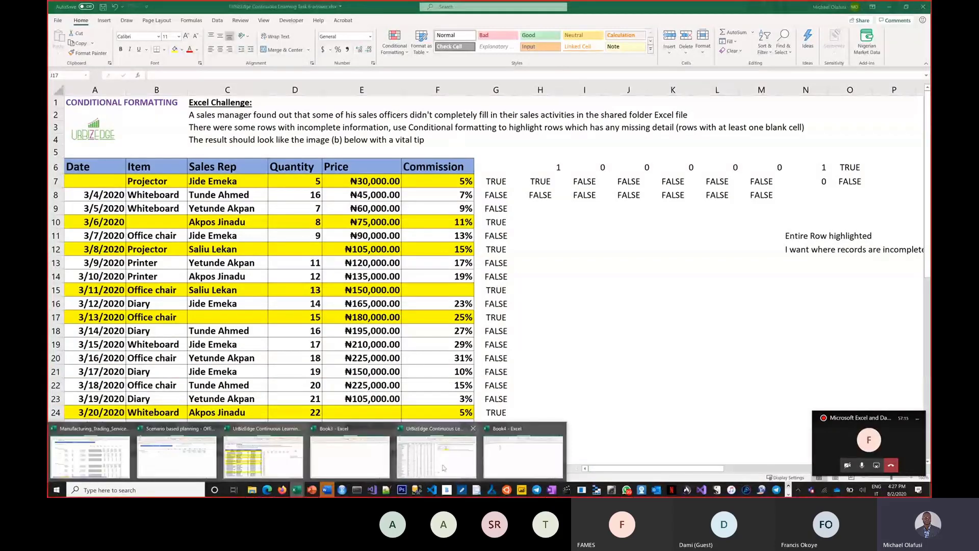
mouse_move(443, 467)
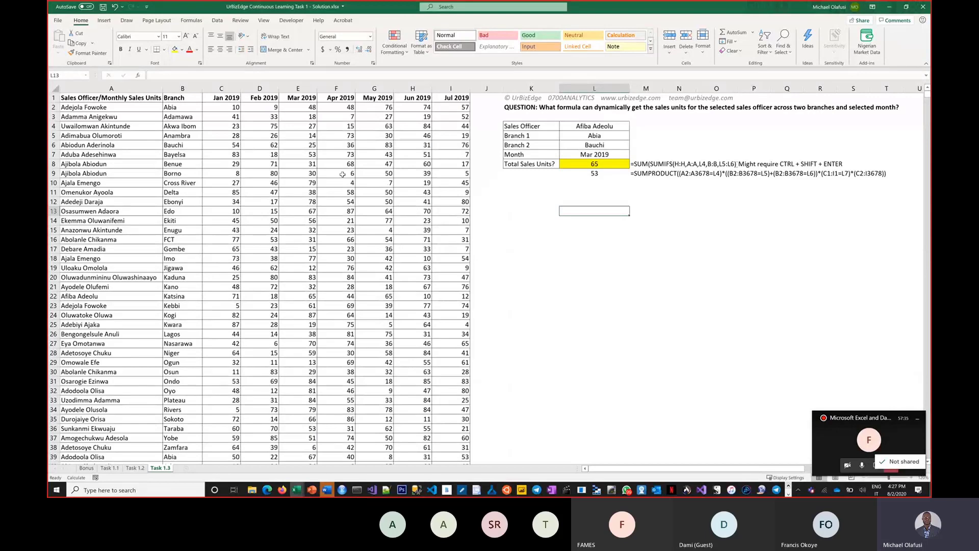
scroll(343, 174, "up", 1)
scroll(343, 174, "up", 1)
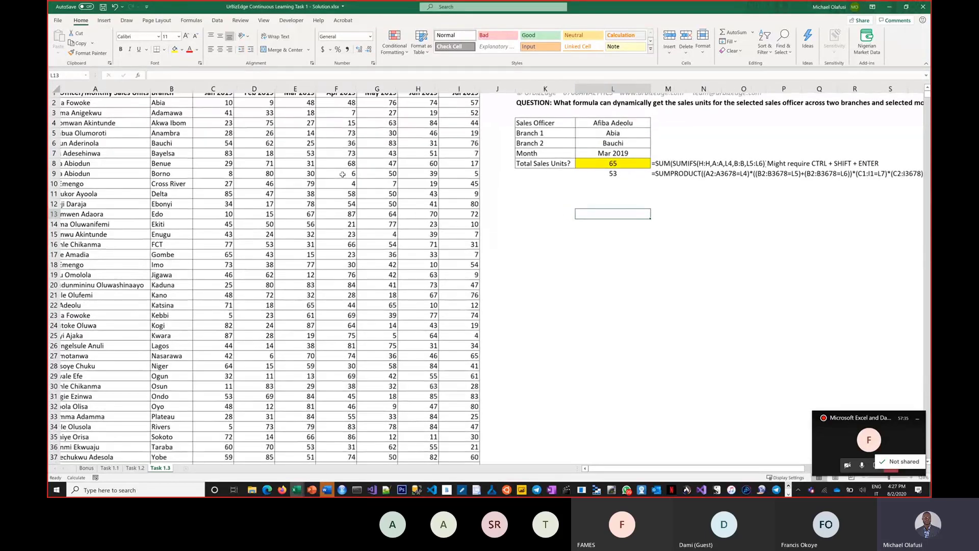
scroll(342, 174, "down", 1)
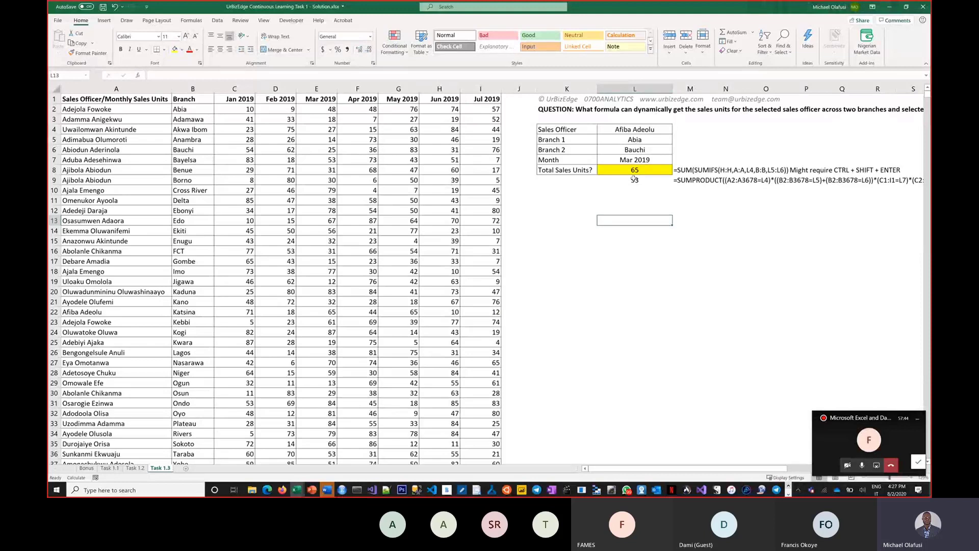
left_click(635, 174)
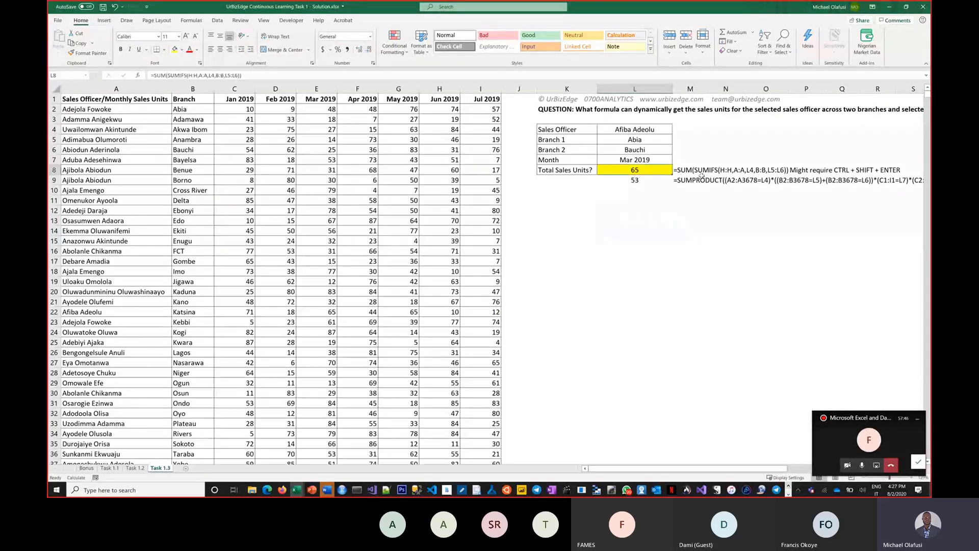
left_click_drag(634, 172, 730, 183)
key("Delete")
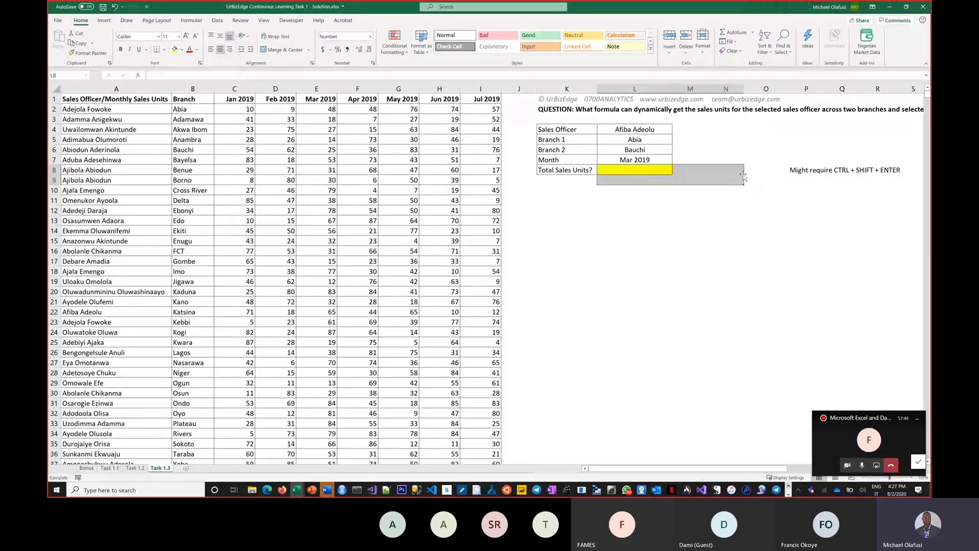
Step: Clear the "Might require CTRL + SHIFT + ENTER" note in P8 and review the Task 1.3 question with its sales officer and branch selections
left_click(801, 172)
key("Delete")
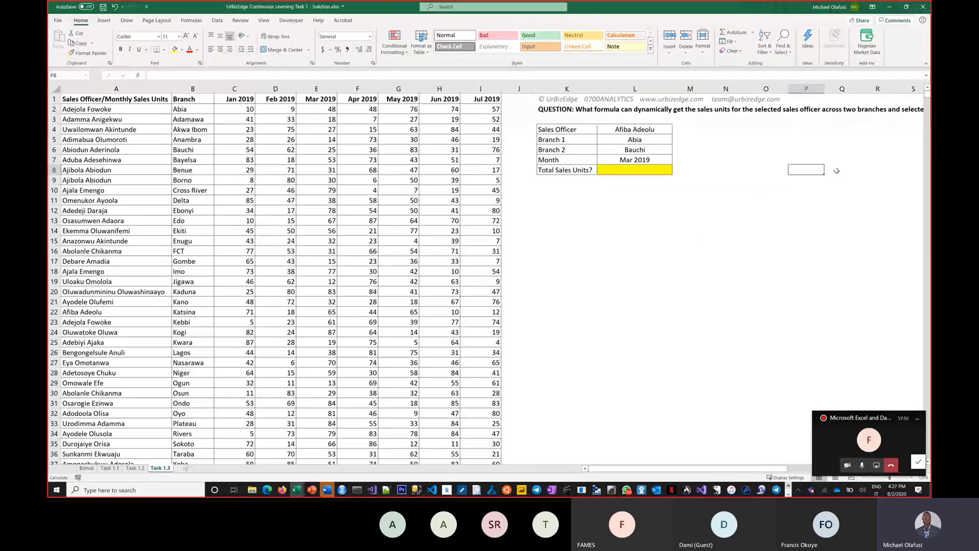
left_click(831, 188)
scroll(831, 189, "right", 1)
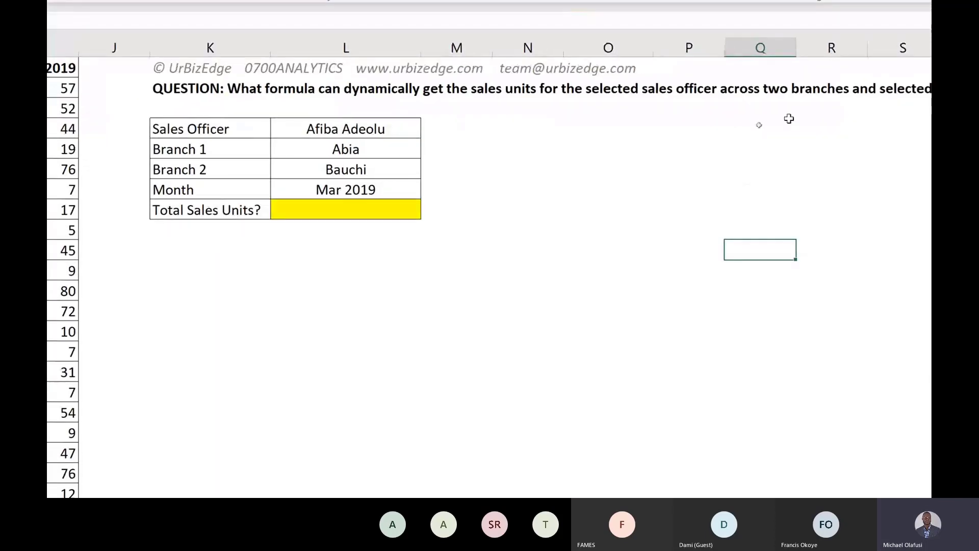
left_click(884, 122)
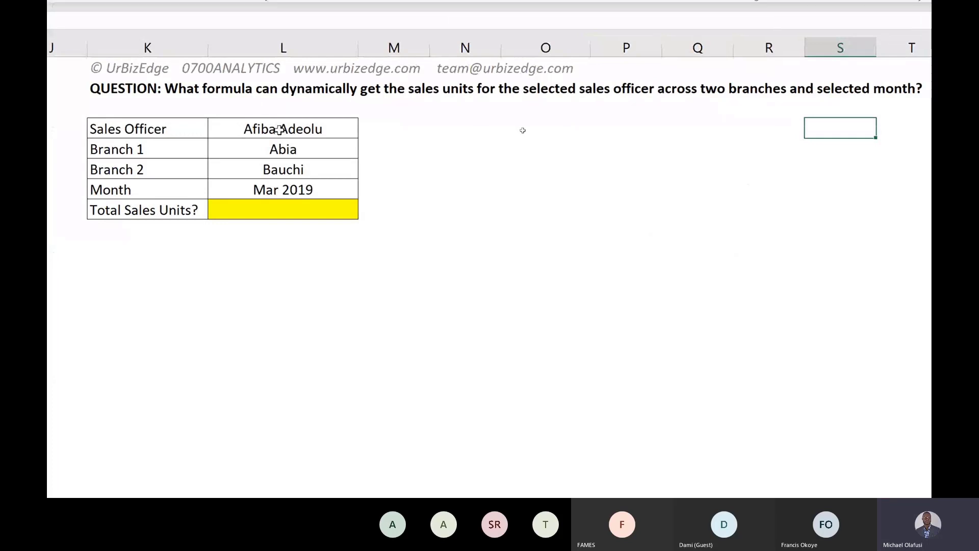
left_click(279, 129)
left_click(307, 149)
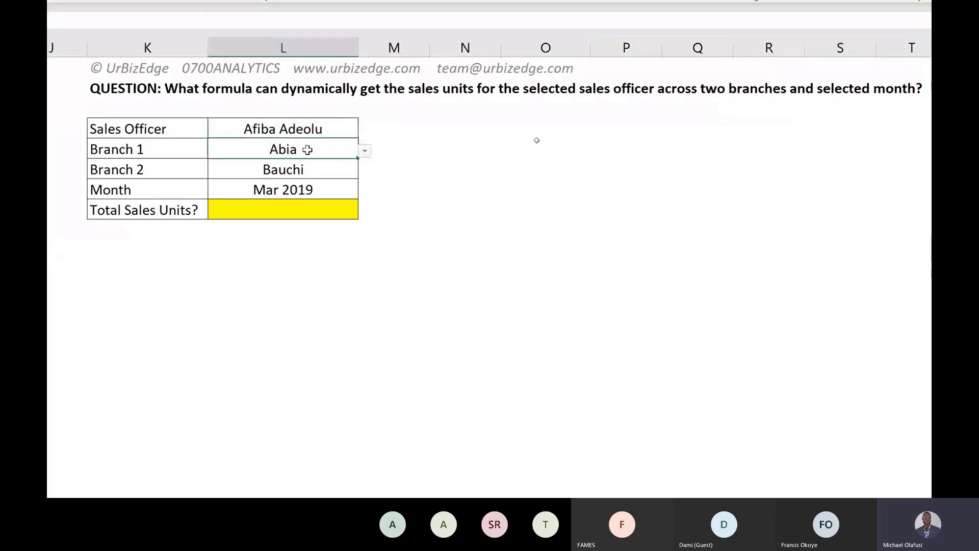
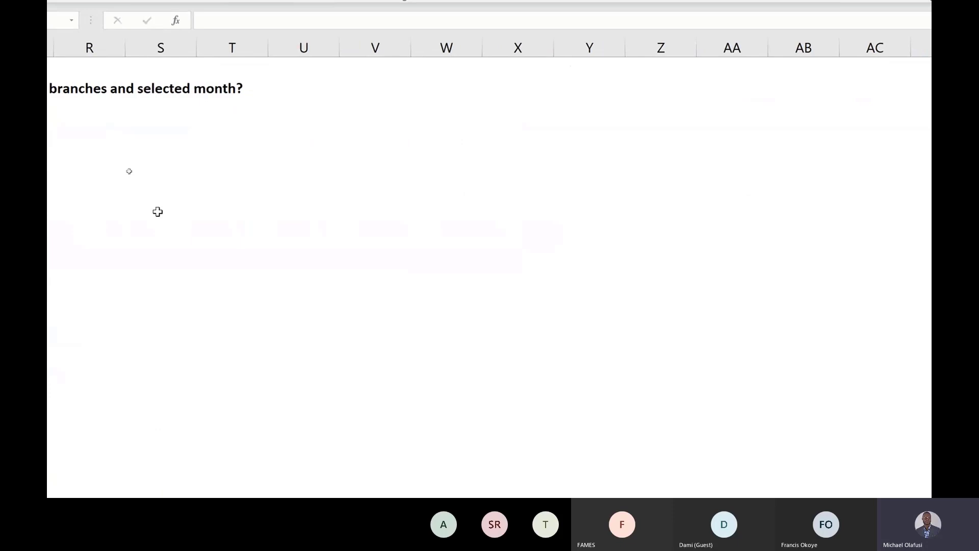
scroll(158, 211, "right", 1)
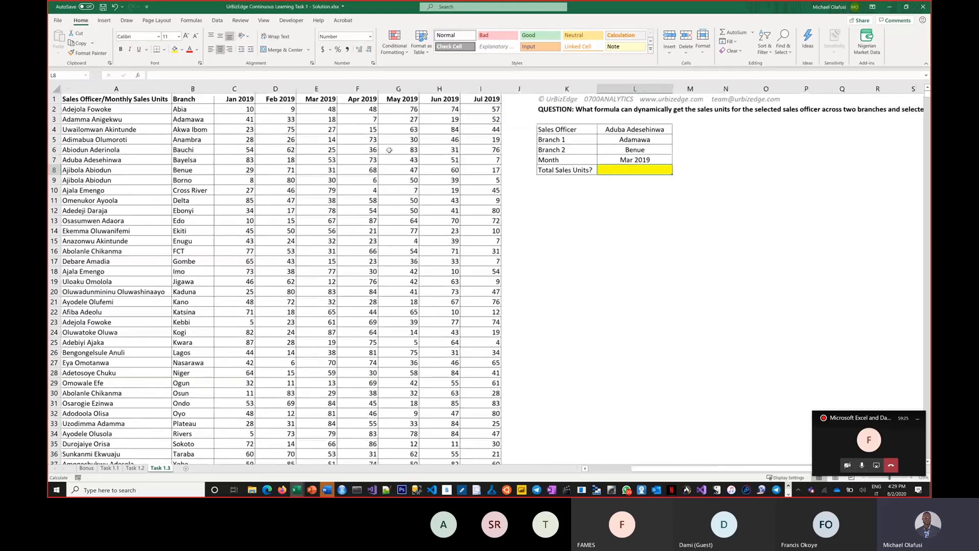
Step: Move the floating meeting window away from the zoom controls and enlarge the Task 1.3 worksheet, keeping the sales table and question block in view
left_click_drag(855, 422, 861, 380)
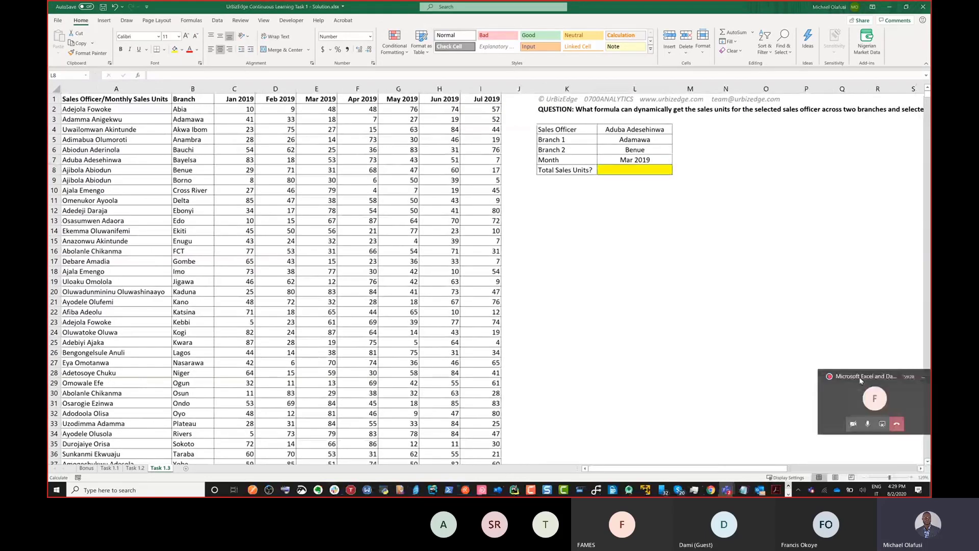
left_click(912, 478)
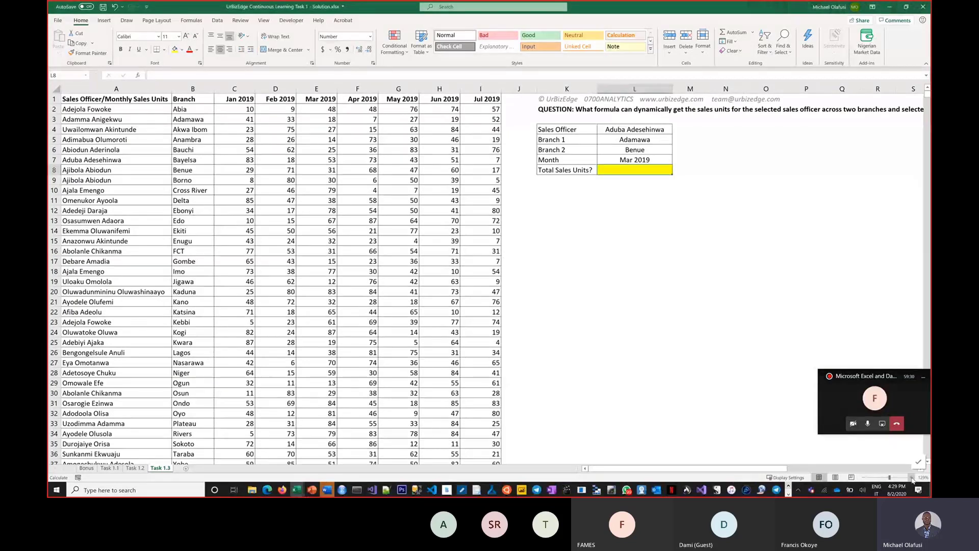
left_click(912, 478)
left_click(912, 478)
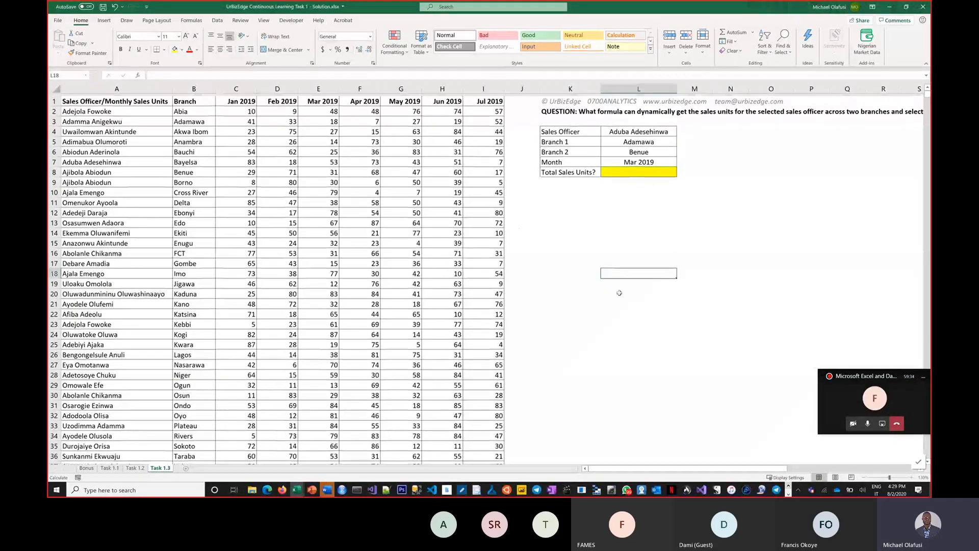
left_click(912, 478)
left_click(911, 479)
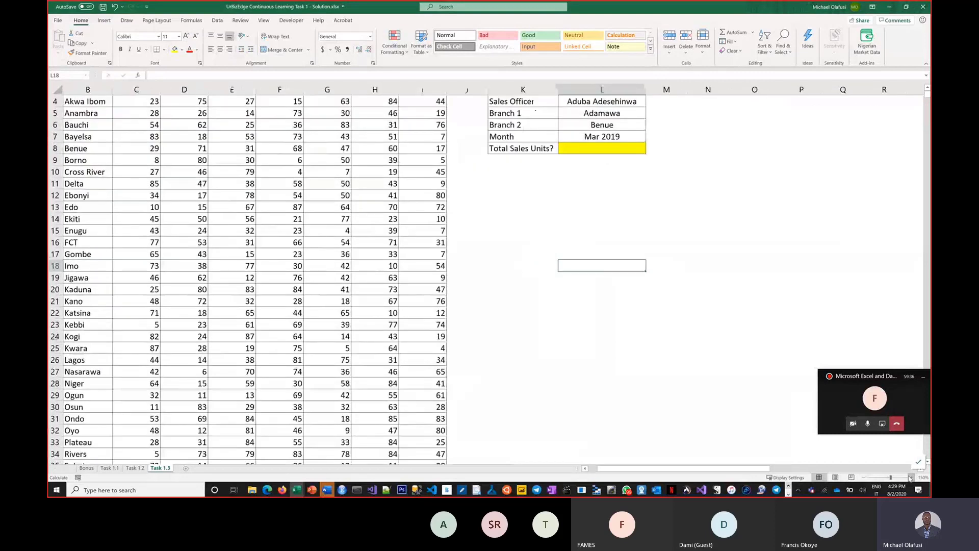
left_click(911, 479)
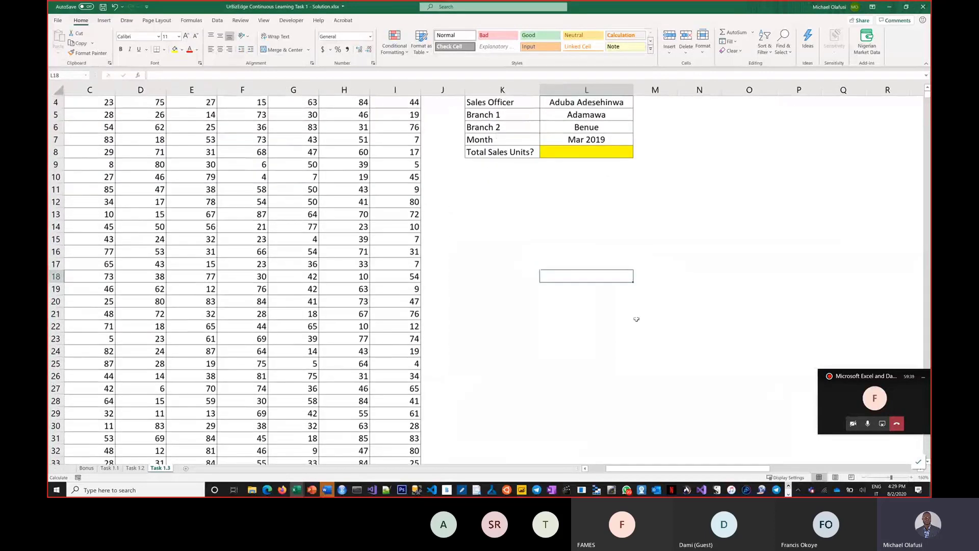
scroll(636, 320, "left", 2)
scroll(636, 318, "up", 1)
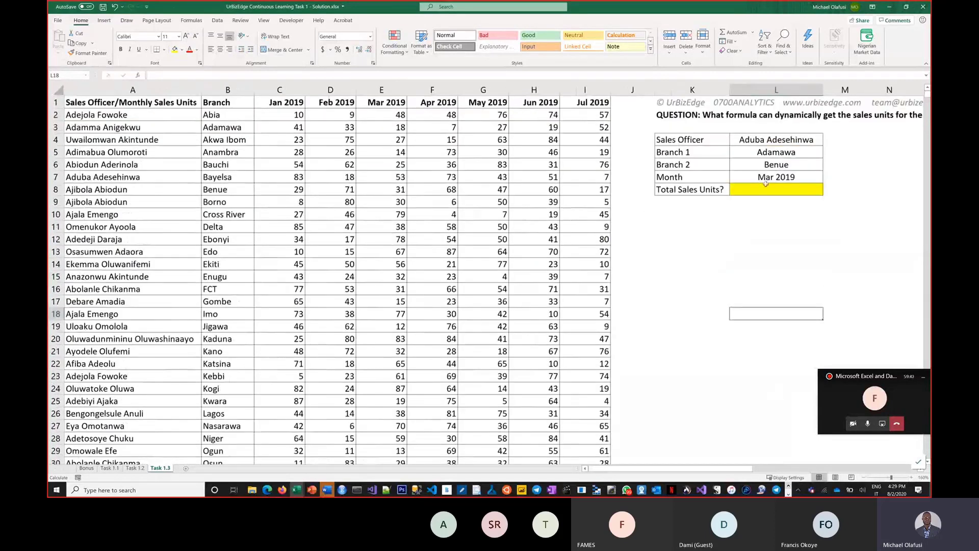
left_click(766, 189)
type("=")
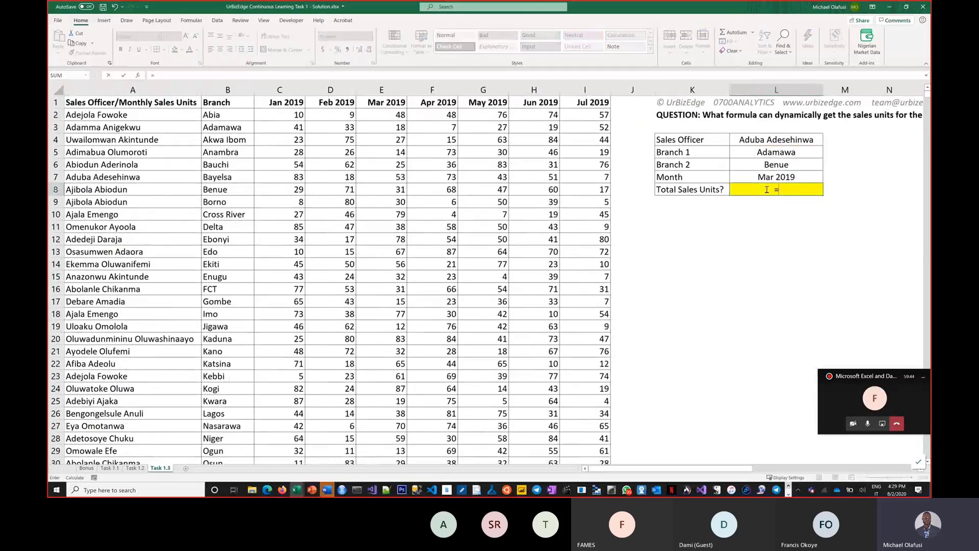
type("vlook")
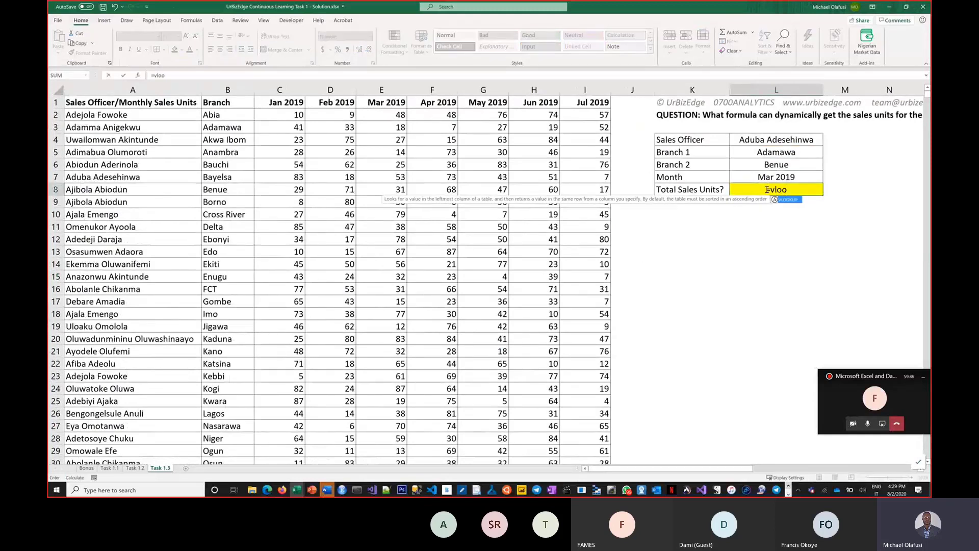
key("Tab")
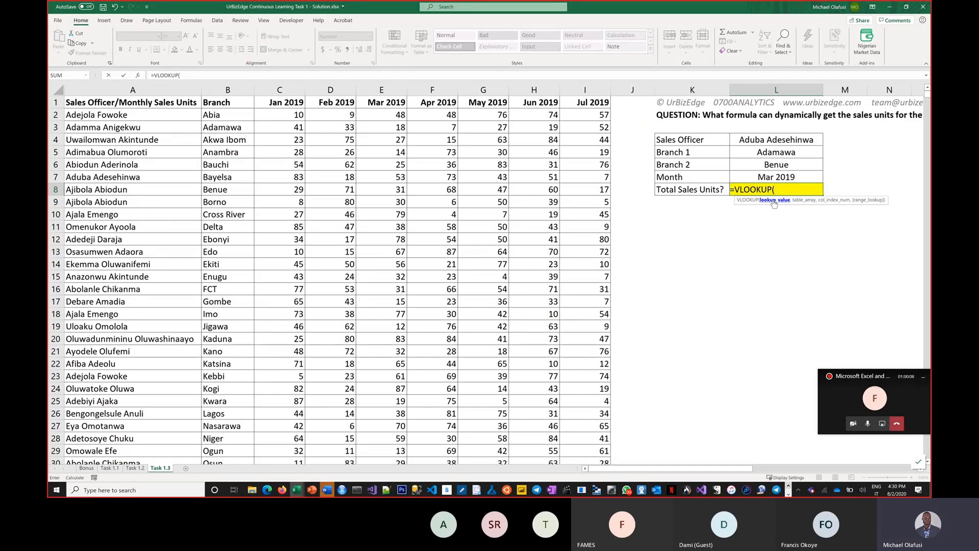
left_click(749, 138)
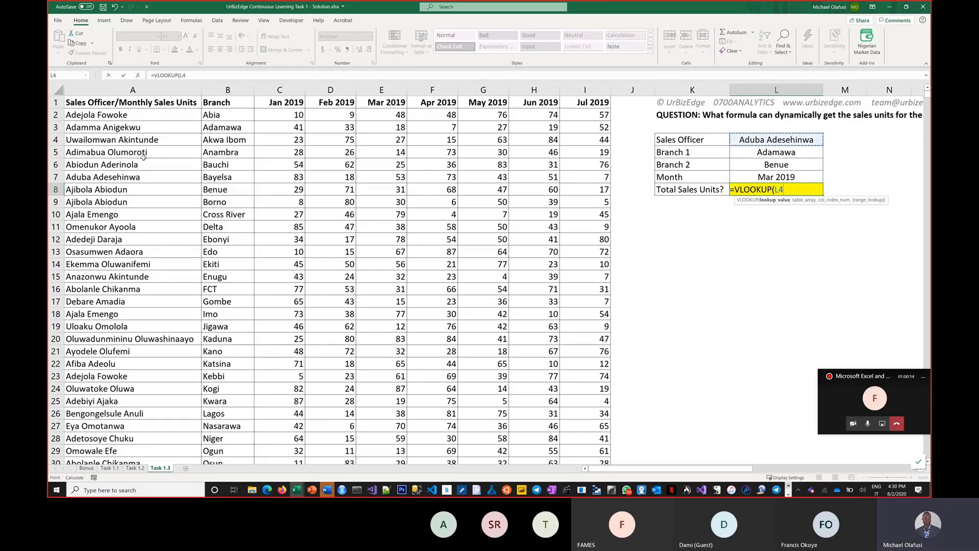
left_click(782, 152)
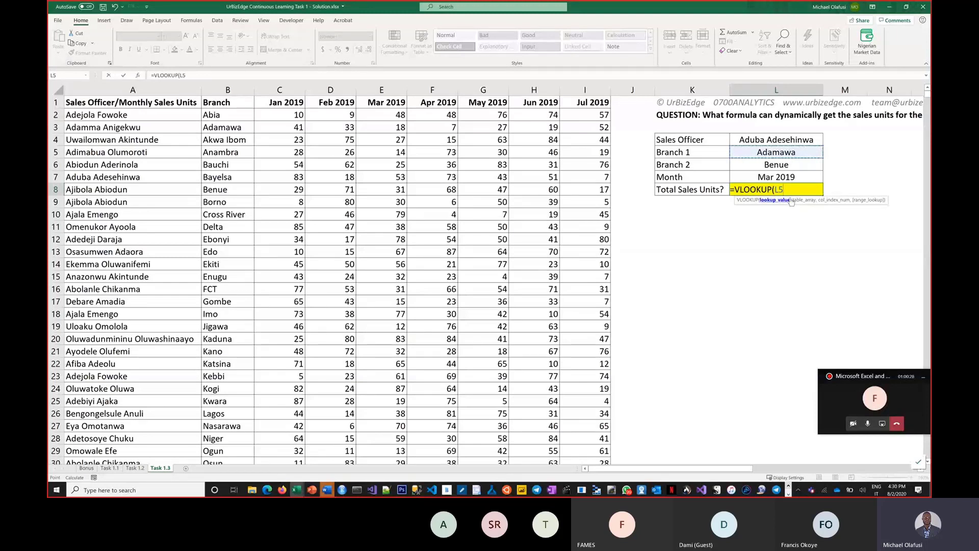
key("Escape")
Step: Enter the note "VLOOKUP fails for more than one lookup condition" in cell K11 below the question block
left_click(718, 225)
type("VLO")
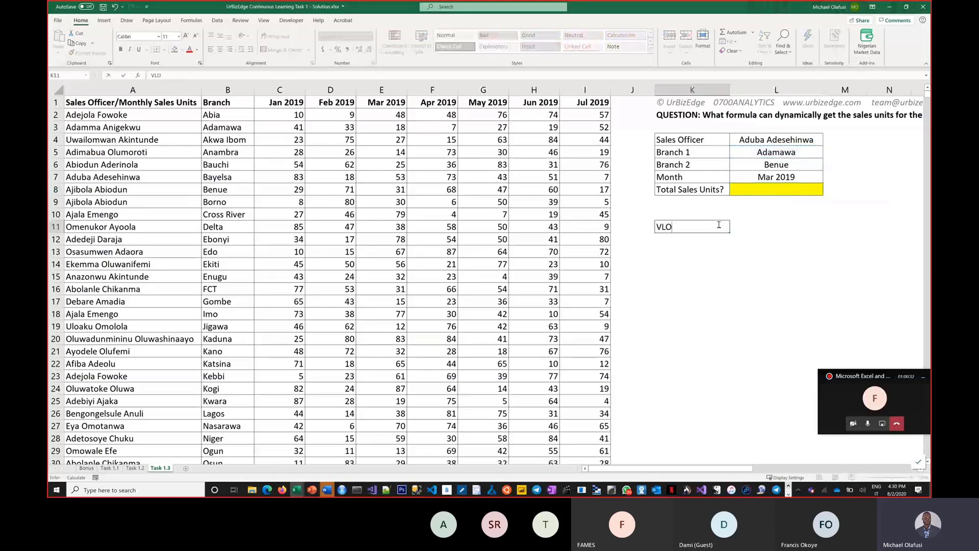
type("O")
type("KUP fails f")
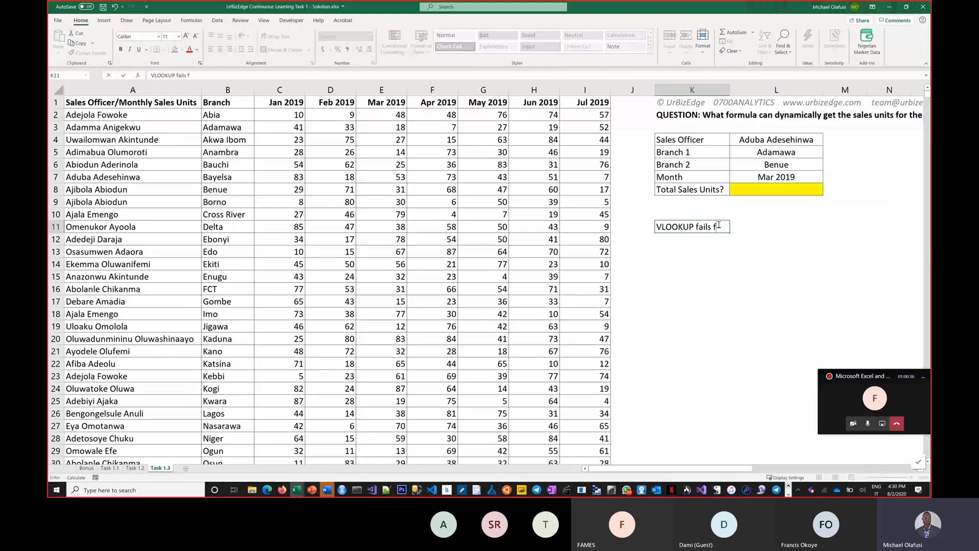
type("or more than one con")
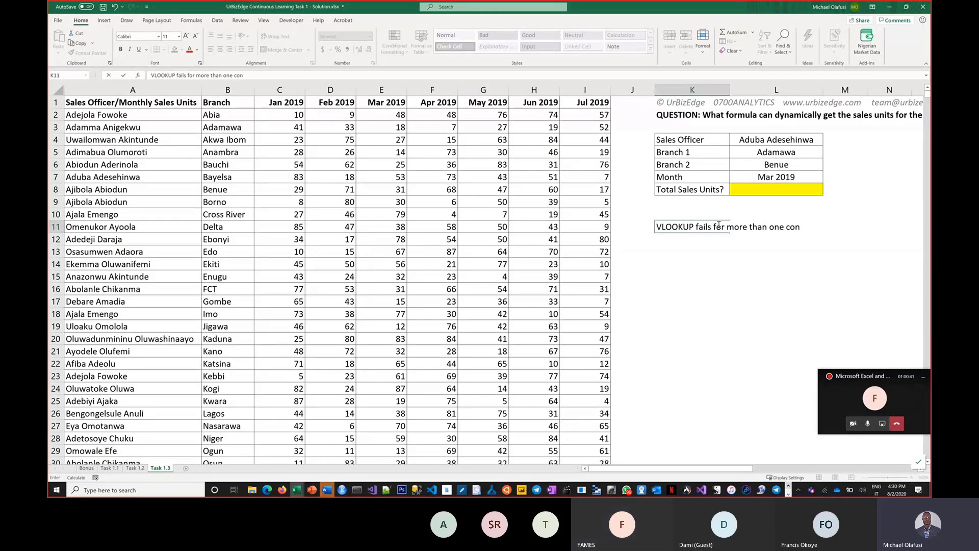
key("BackSpace")
key("BackSpace")
key("BackSpace")
type("lookup cond")
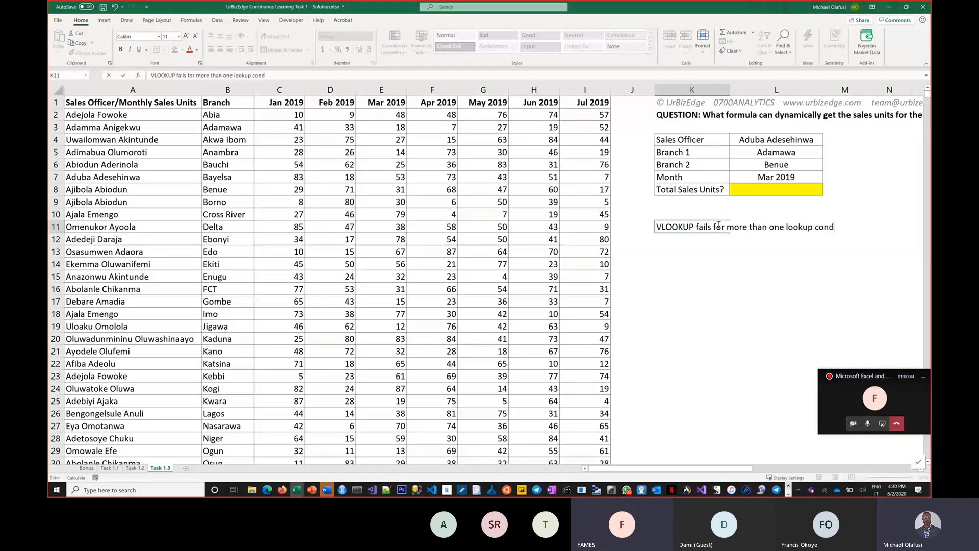
type("ition")
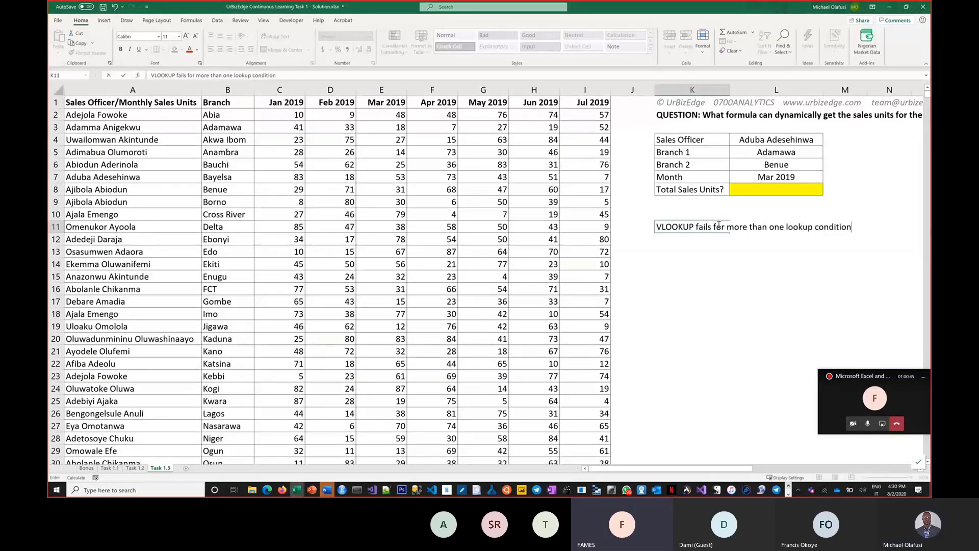
key("Return")
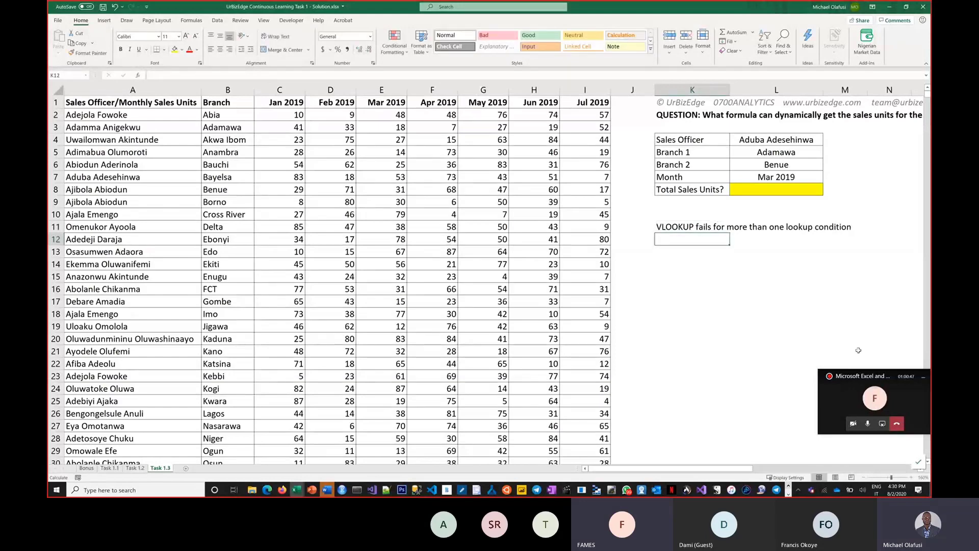
Step: Open the Microsoft Teams meeting, mute everyone again, and go back to the Task 1.3 worksheet in Excel
left_click(910, 409)
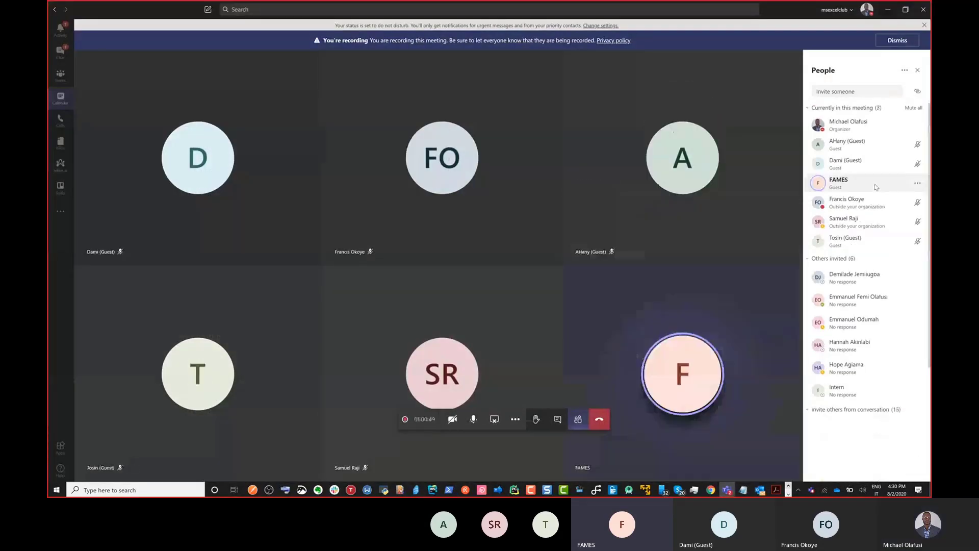
left_click(913, 108)
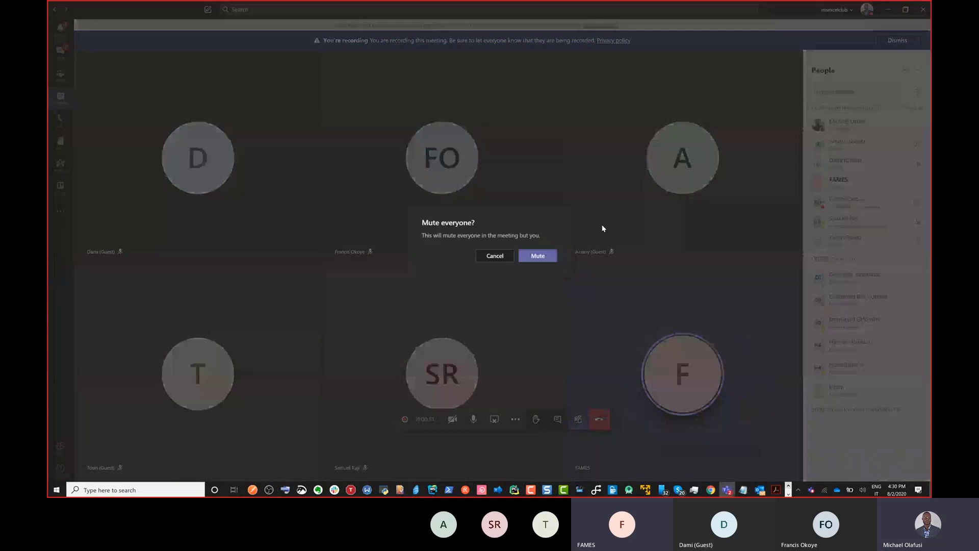
left_click(540, 256)
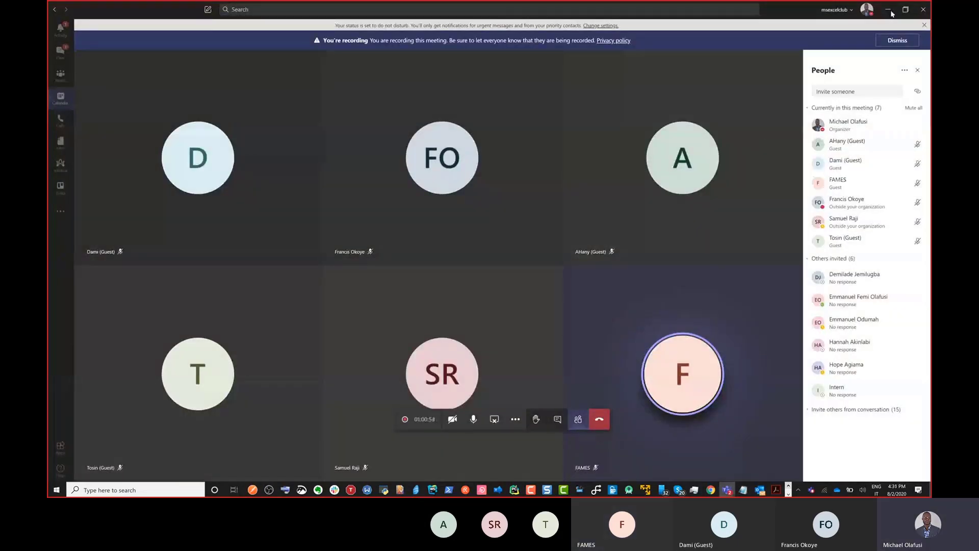
left_click(888, 9)
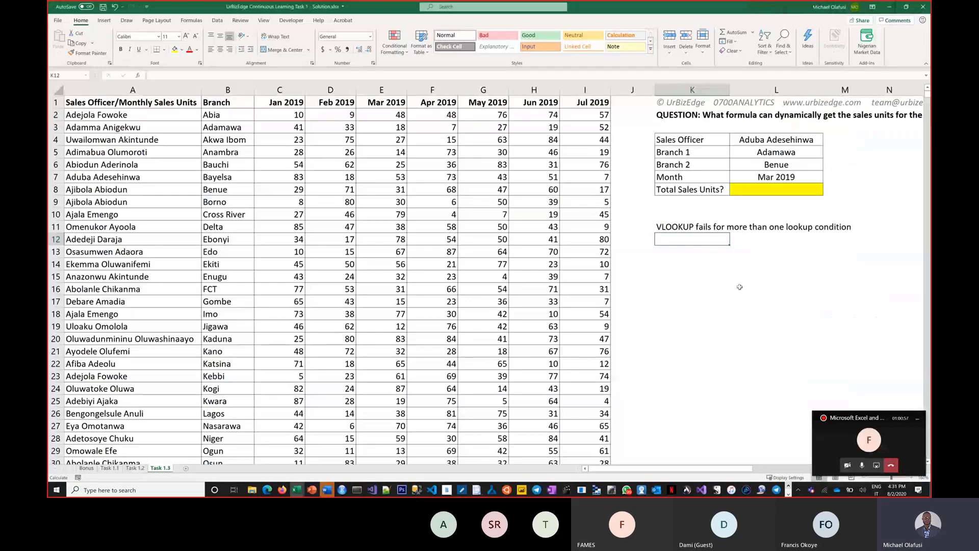
Step: Add a second note, "VLOOKUP cannot sum up", in cell K12 under the first VLOOKUP note
left_click_drag(773, 139, 750, 179)
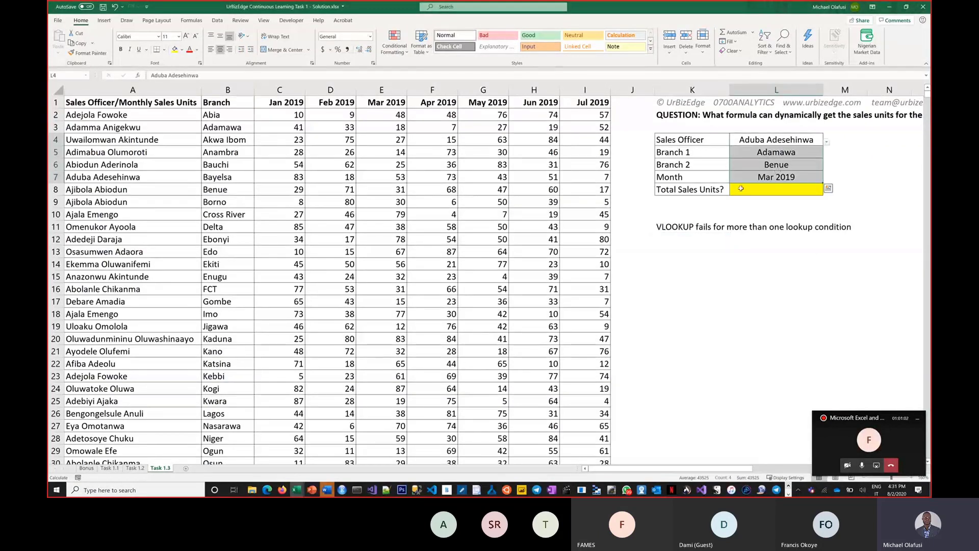
left_click(758, 190)
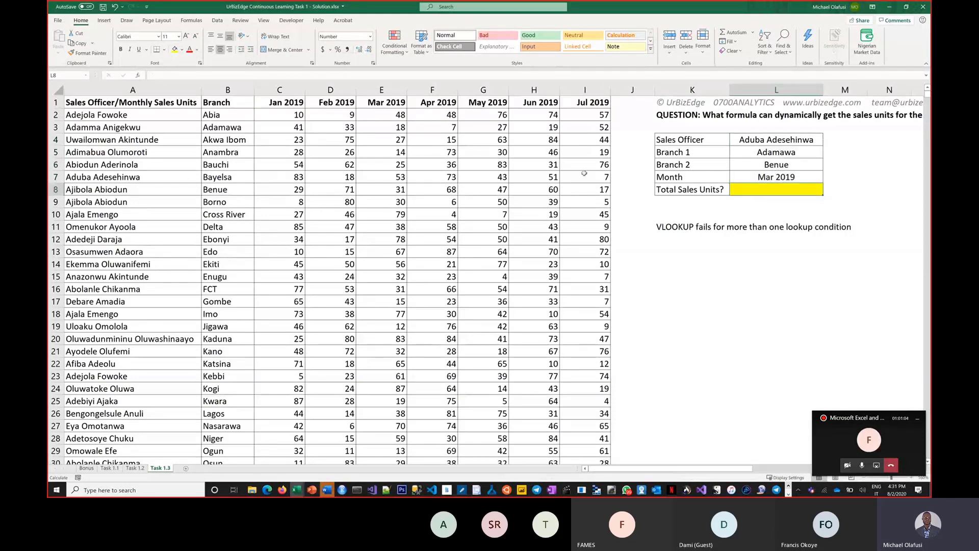
left_click(668, 237)
type("VL")
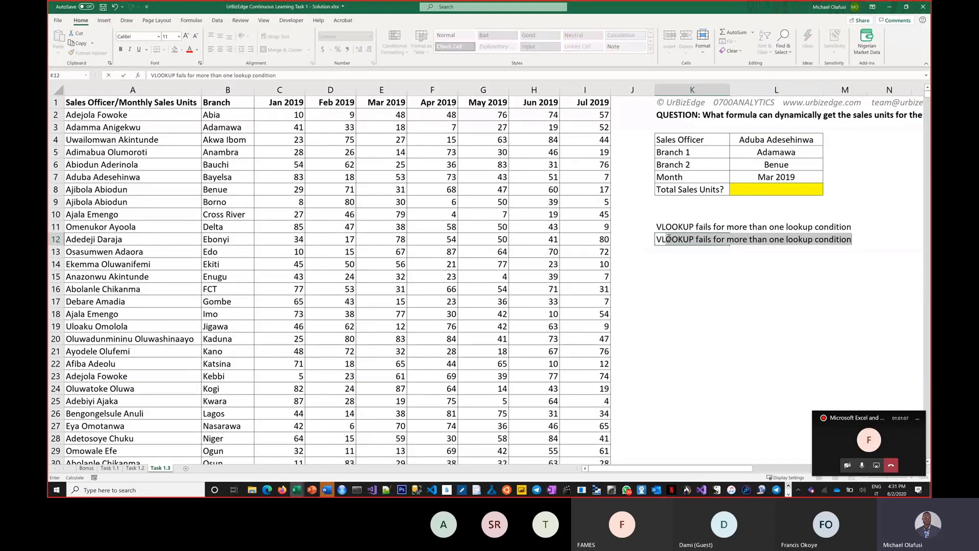
type("O")
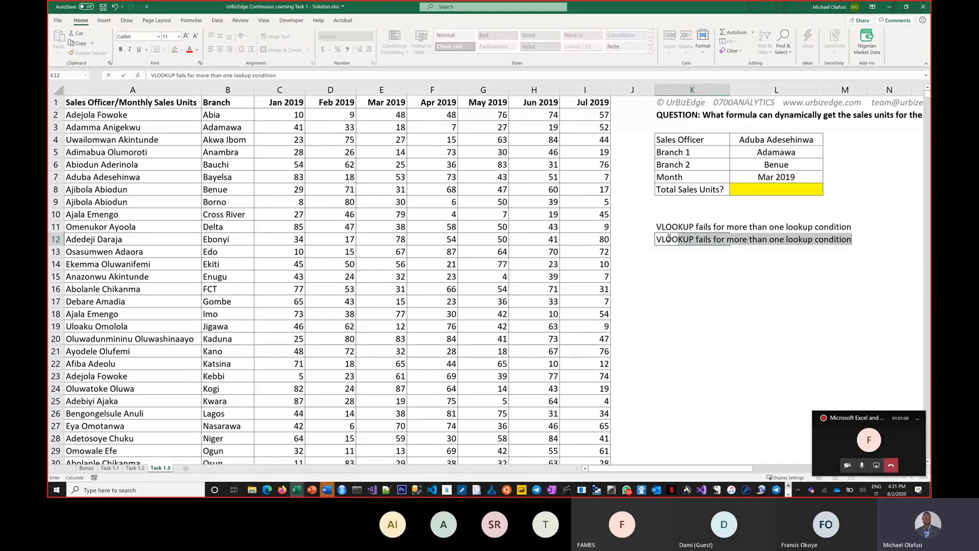
type("OKUP ca")
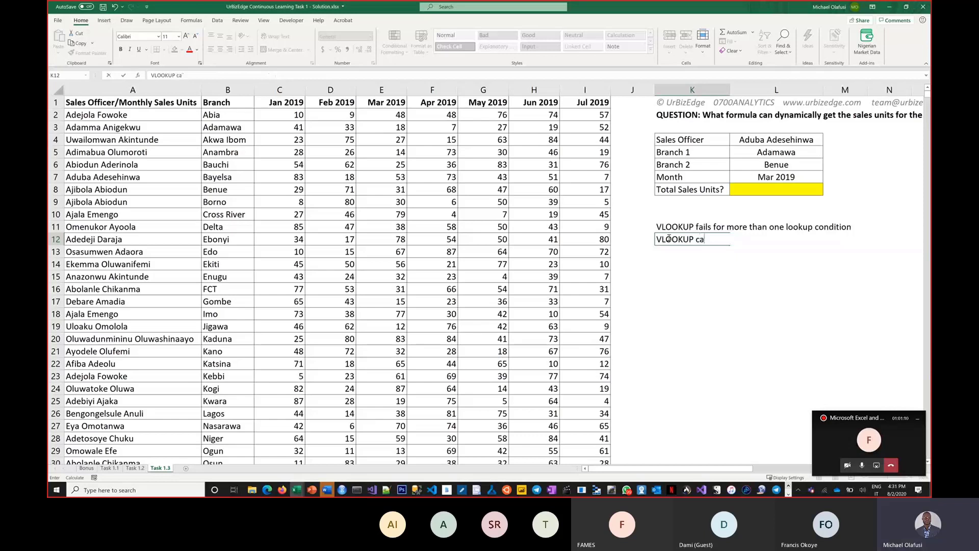
type("nnot sum up")
key("Return")
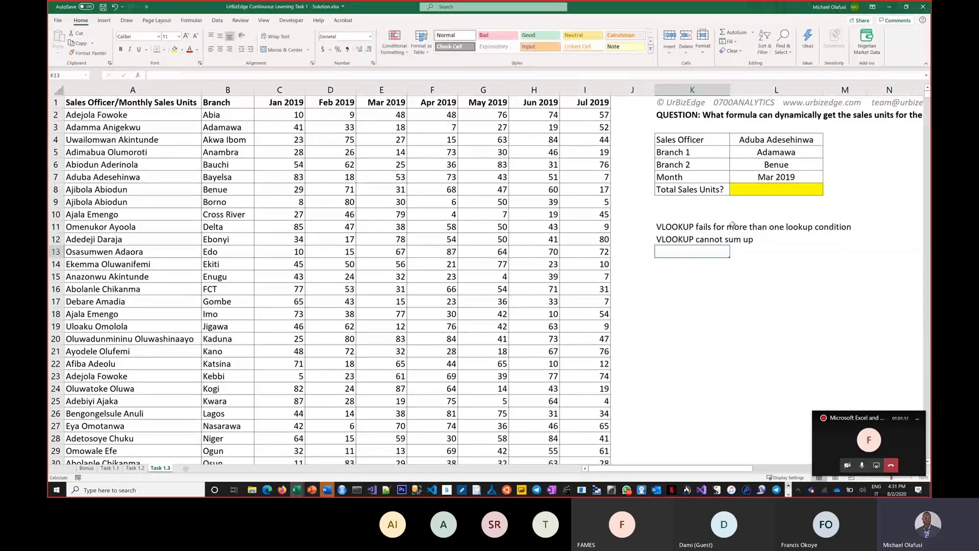
Step: Enter the header "LOOKUP Column" in cell J1, directly after the Jul 2019 column
left_click(687, 192)
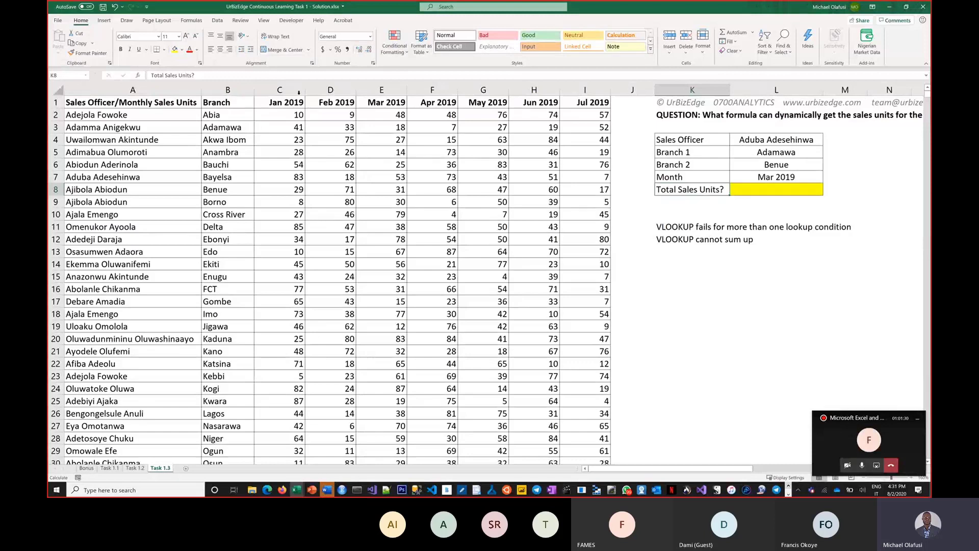
left_click(616, 103)
type("L")
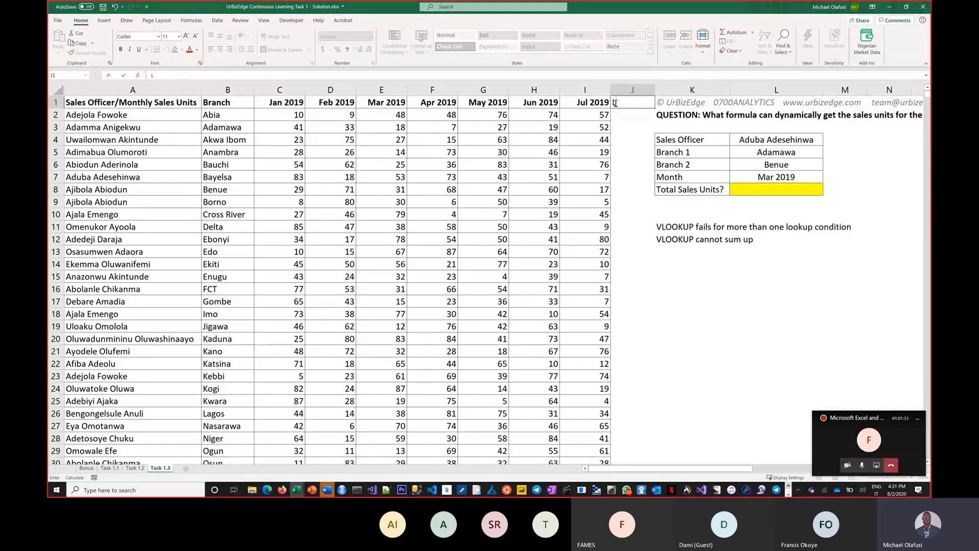
type("OOKUP Column")
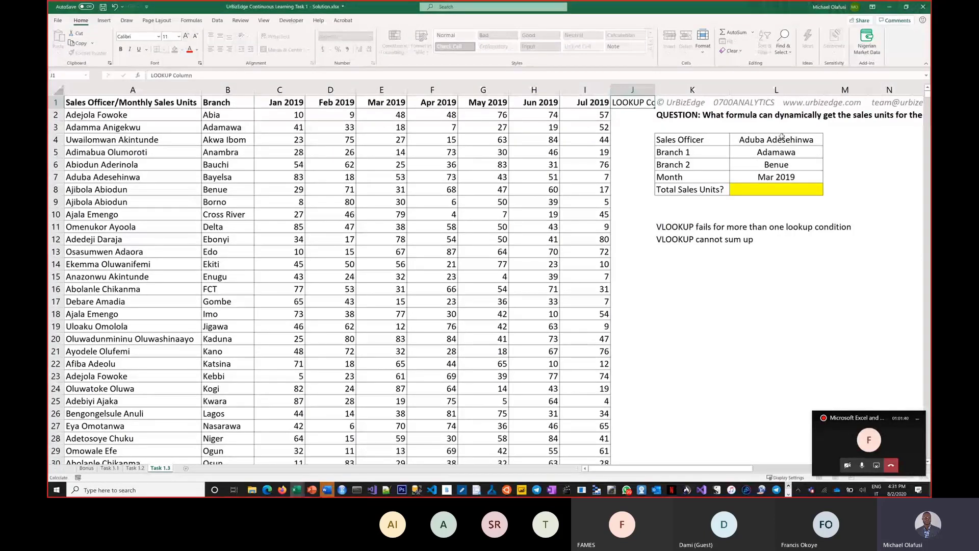
key("Return")
type("=")
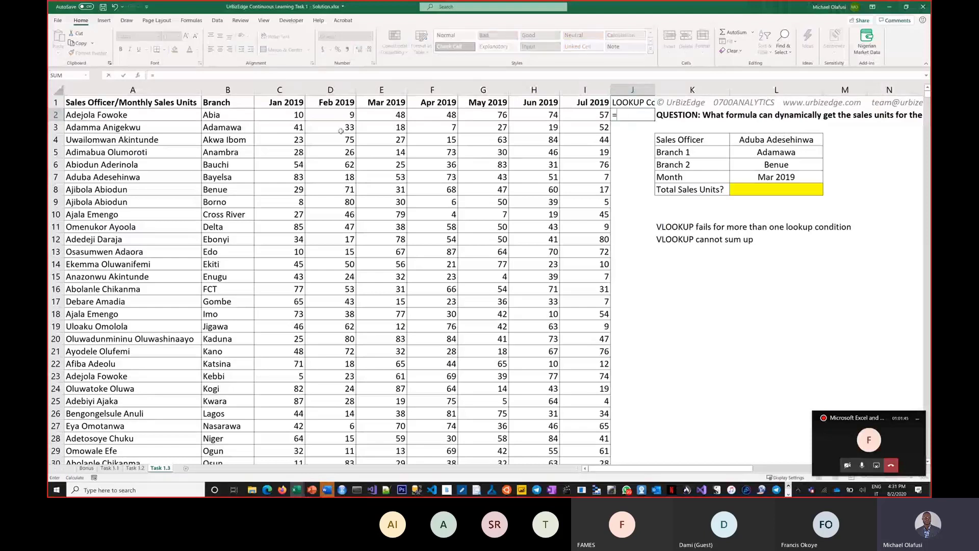
left_click(111, 116)
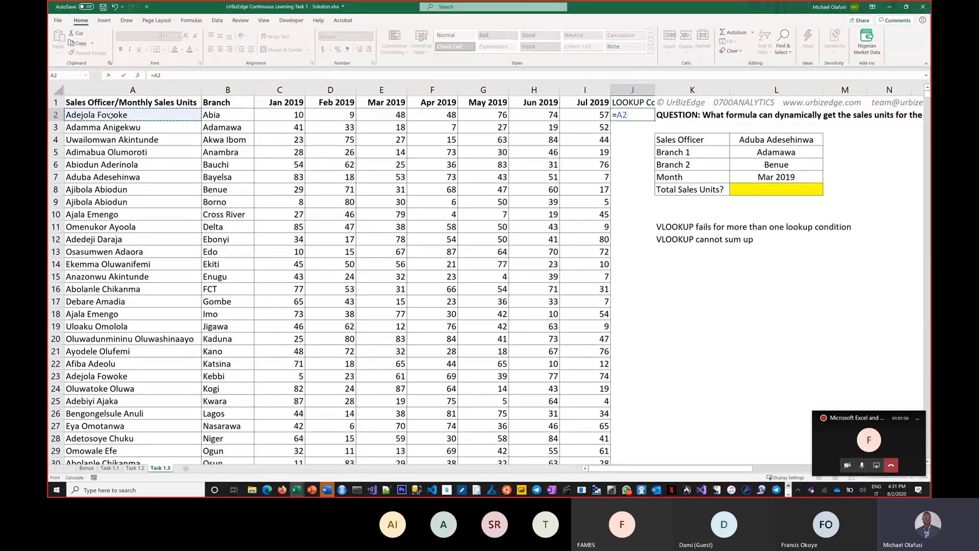
type("&")
left_click(227, 114)
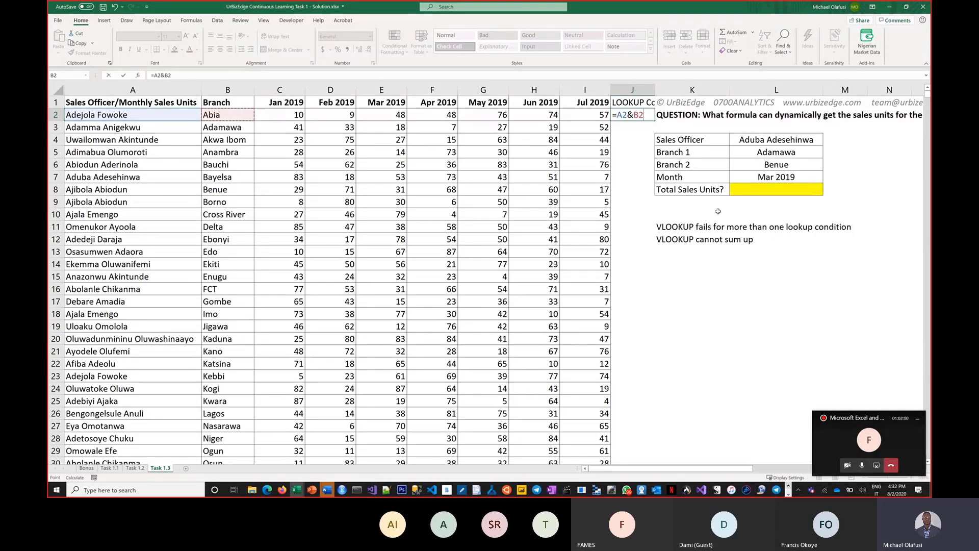
key("Escape")
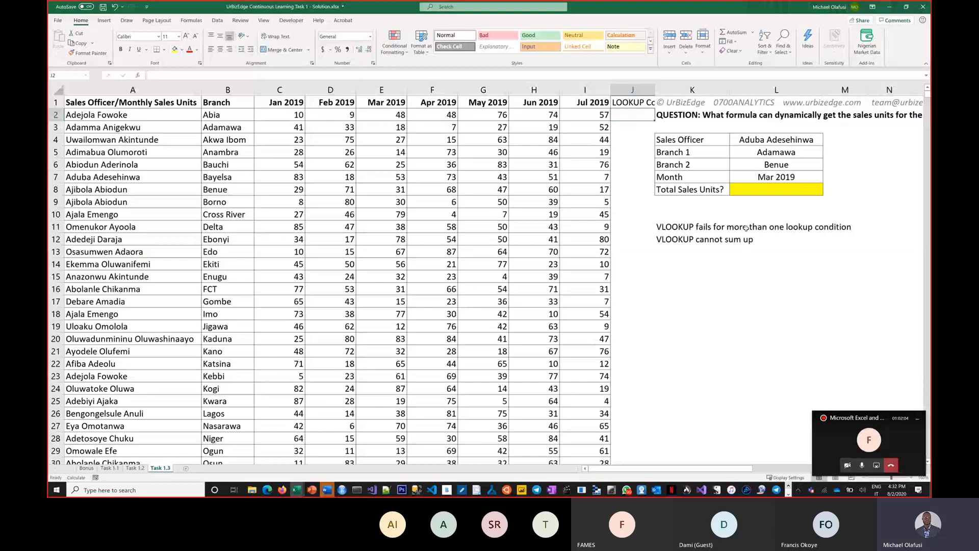
Step: Start a SUMIFS formula in the yellow cell L8 through its function arguments, with column E (Mar 2019) as the sum range
left_click(783, 190)
type("=SUMIF")
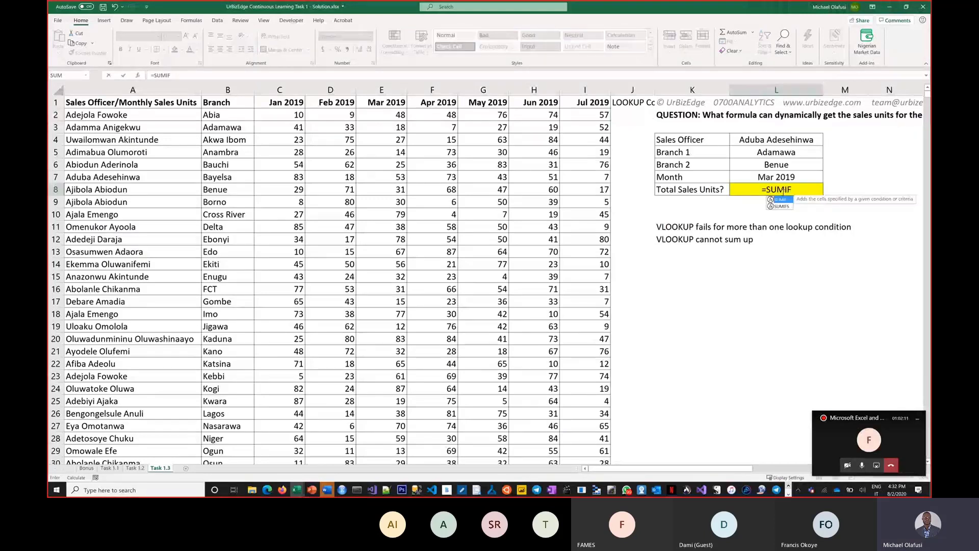
type("S(")
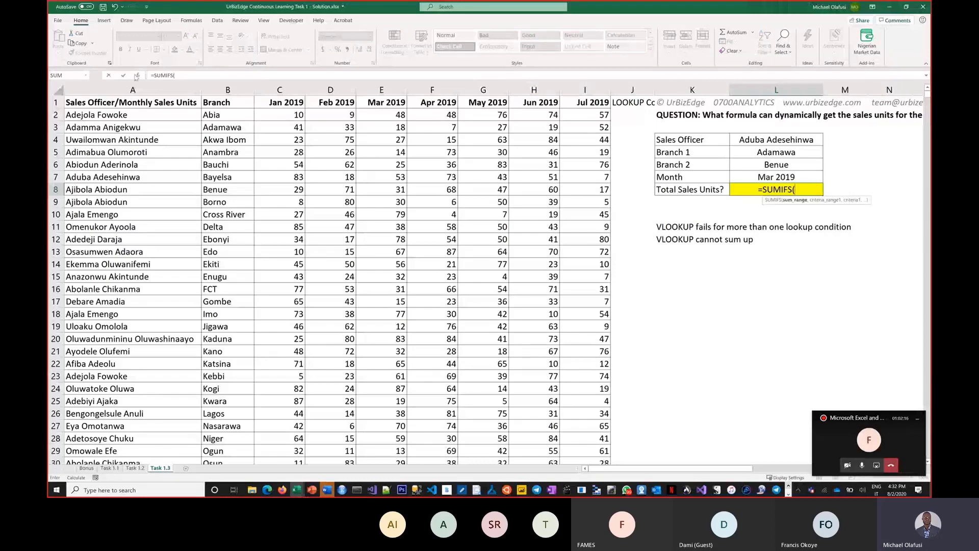
left_click(137, 76)
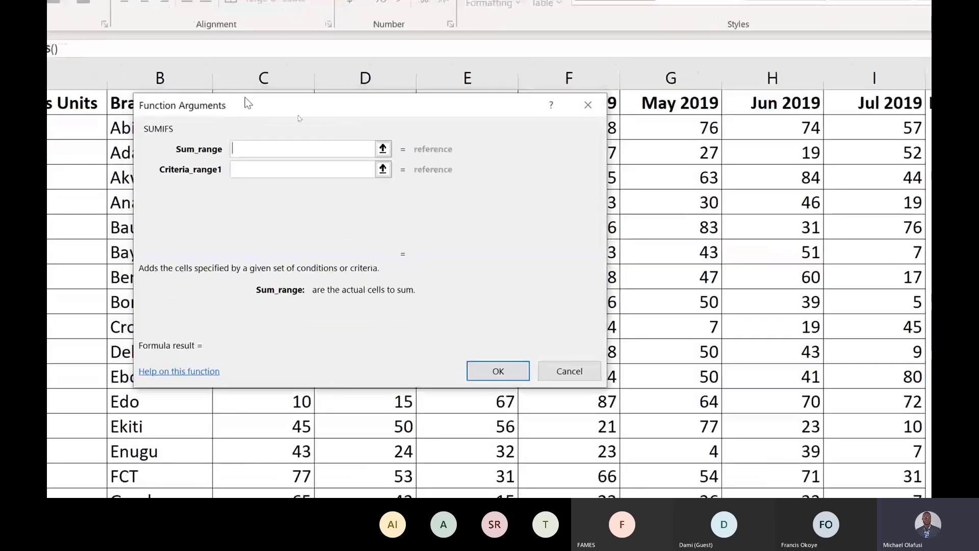
left_click_drag(227, 97, 353, 185)
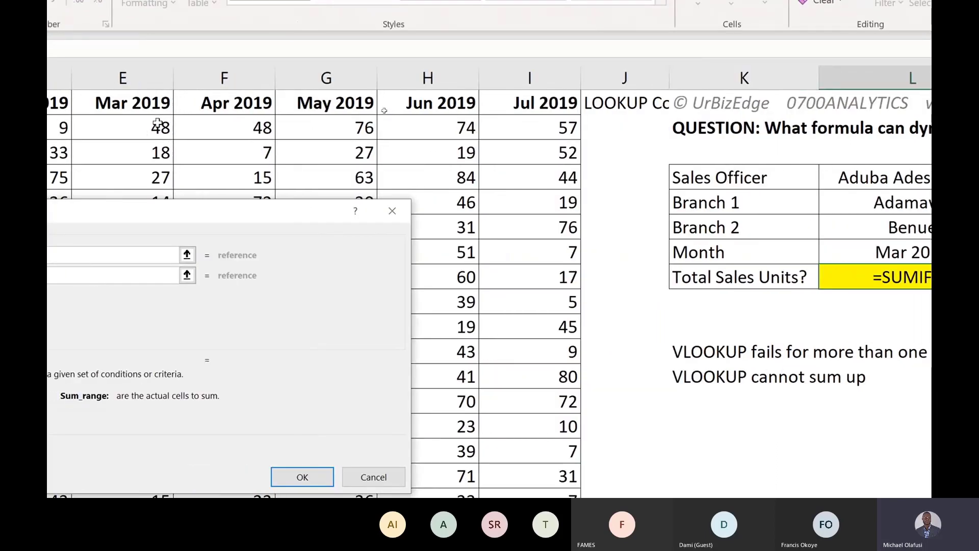
left_click(124, 78)
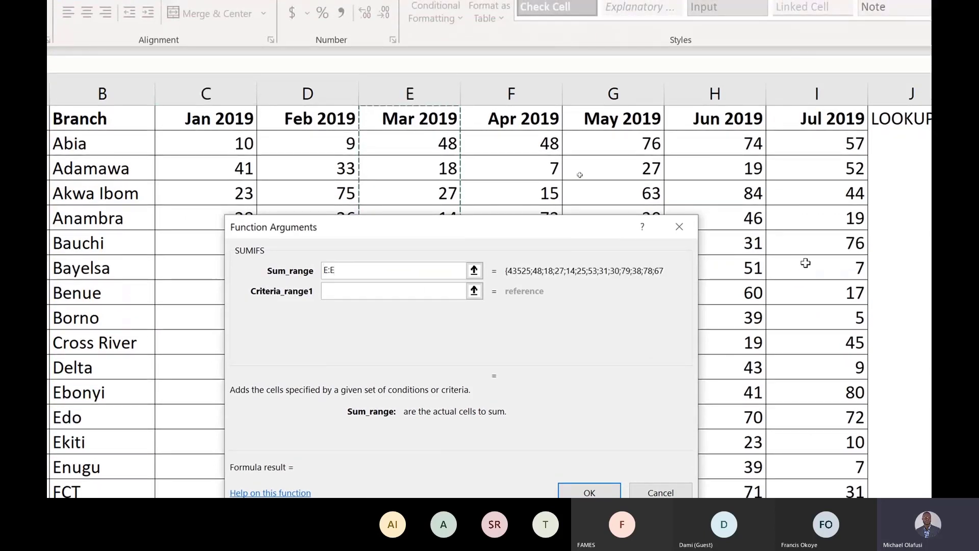
Step: Set the first SUMIFS condition to sales officer column A as the criteria range and cell L4 as its criterion
scroll(806, 263, "right", 2)
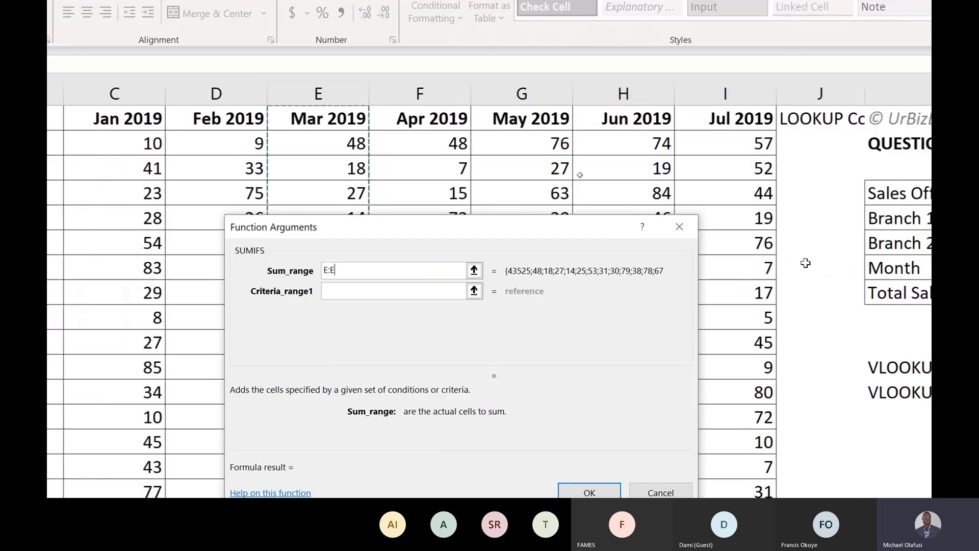
scroll(806, 263, "right", 4)
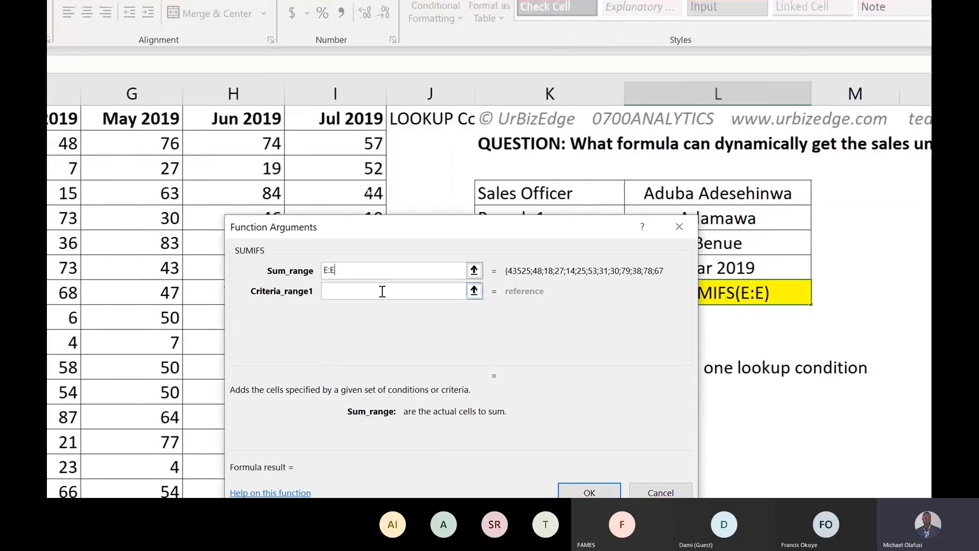
left_click(382, 292)
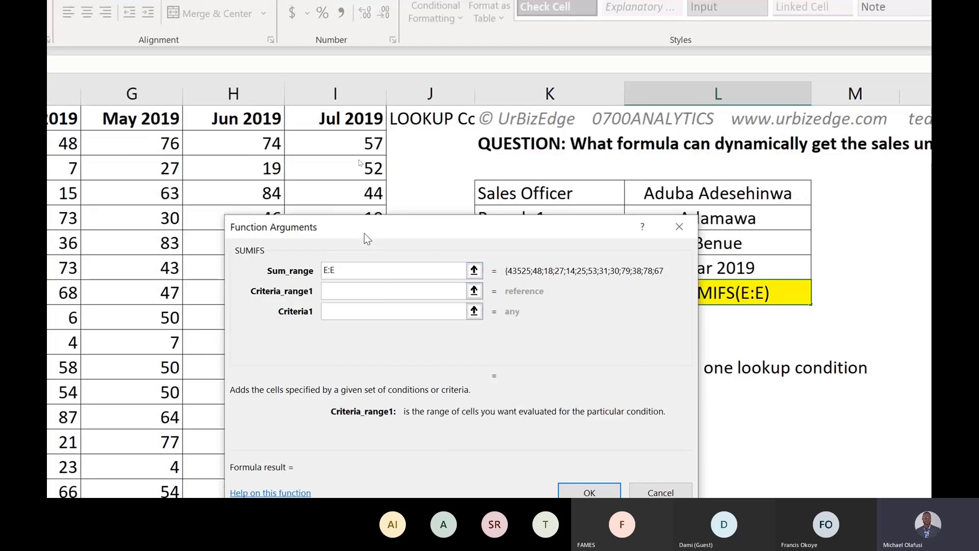
left_click_drag(374, 225, 430, 262)
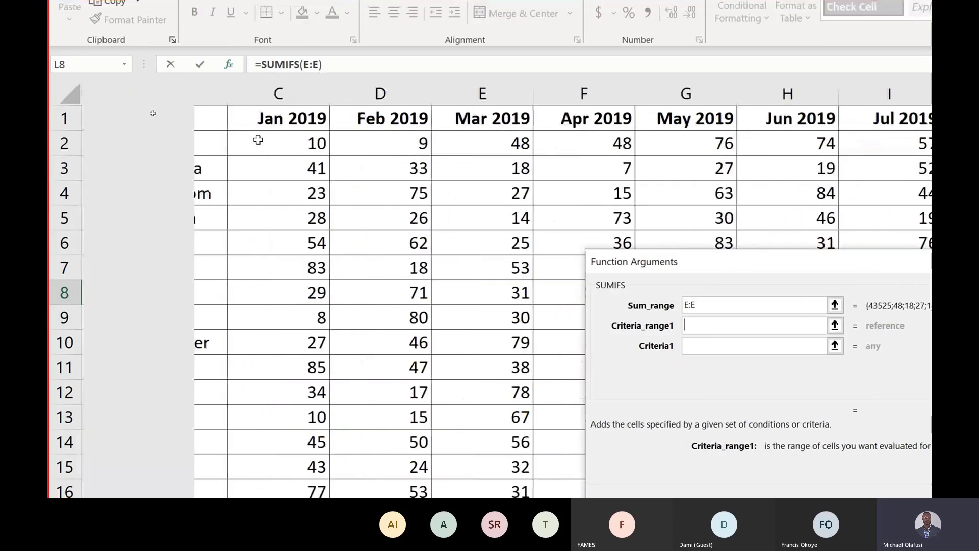
left_click(260, 94)
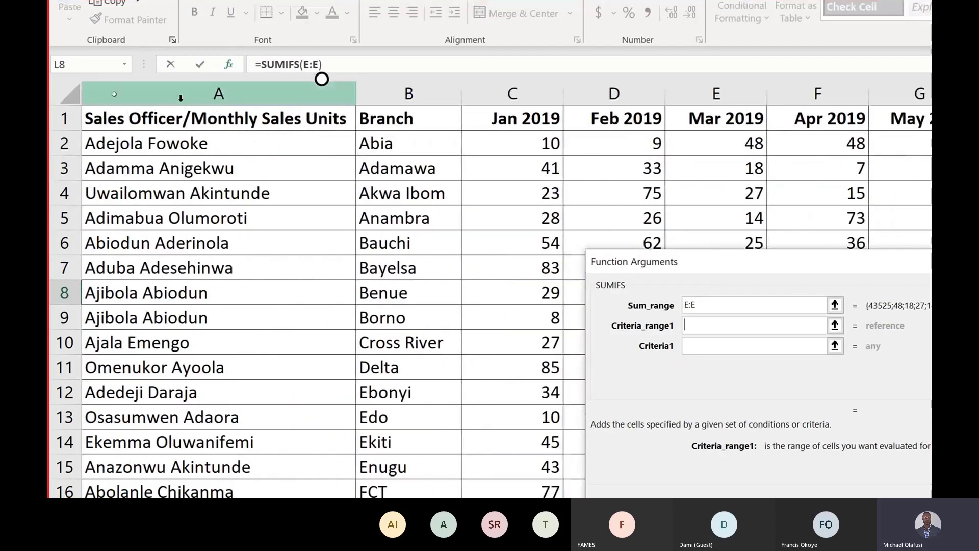
left_click(745, 348)
scroll(875, 228, "right", 3)
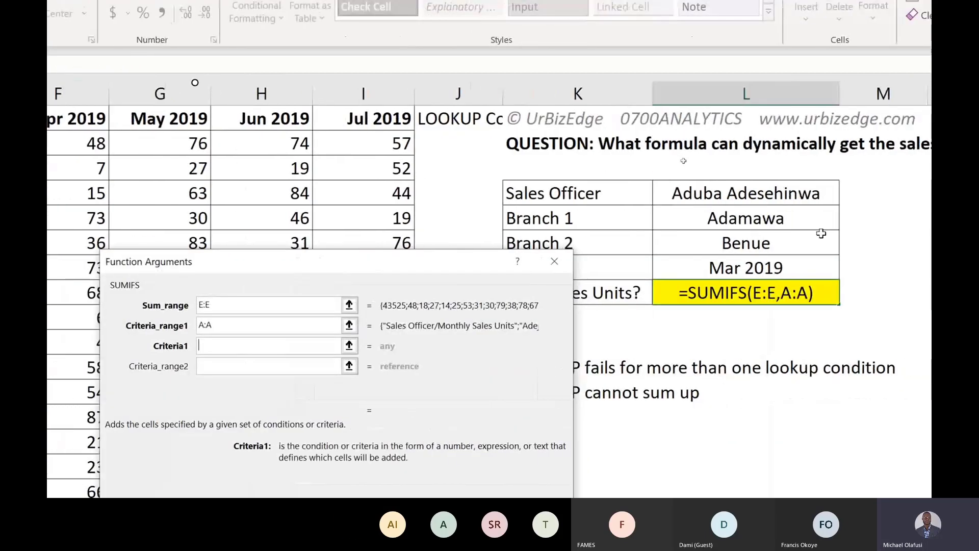
left_click(762, 193)
Step: Add branch column B as the second criteria range with both branch cells L5:L6 as its criterion, and complete the formula
left_click(332, 366)
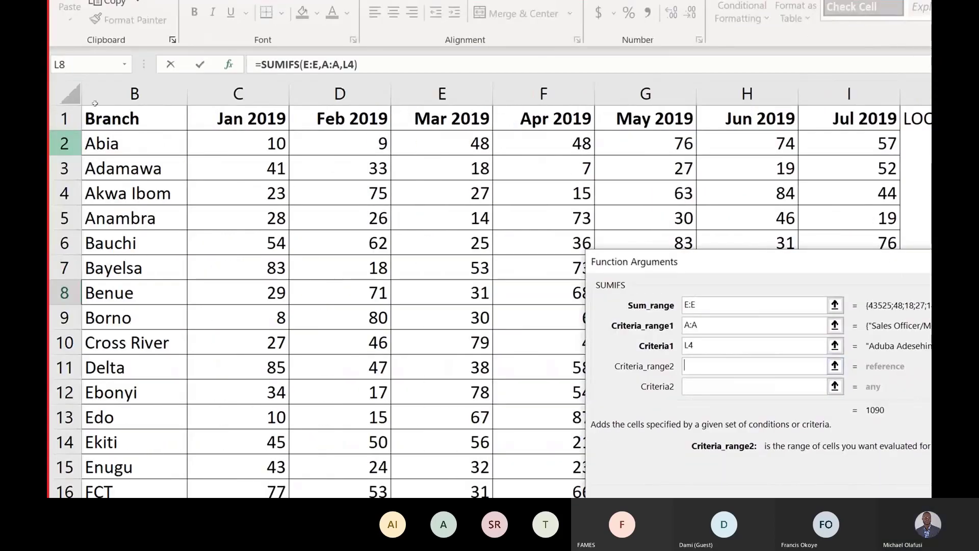
left_click(137, 93)
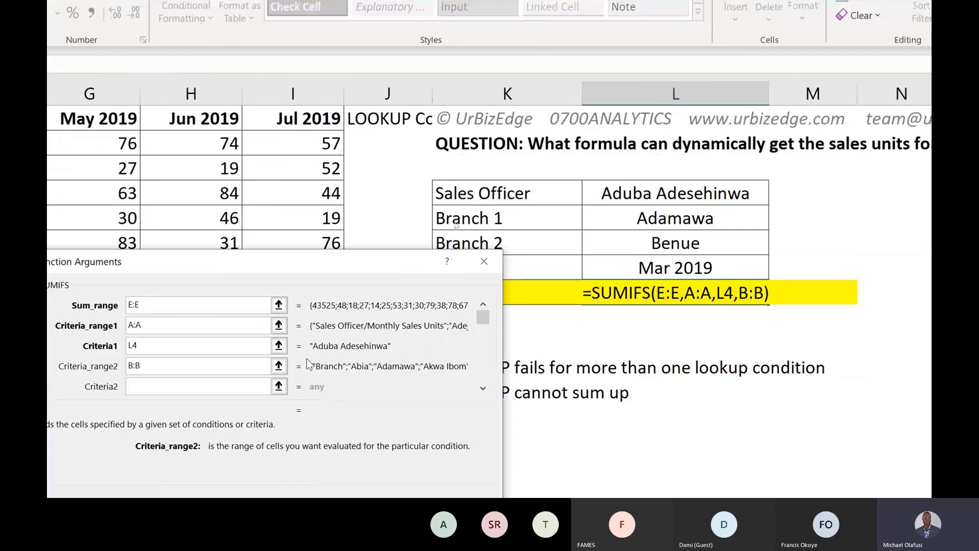
left_click(191, 384)
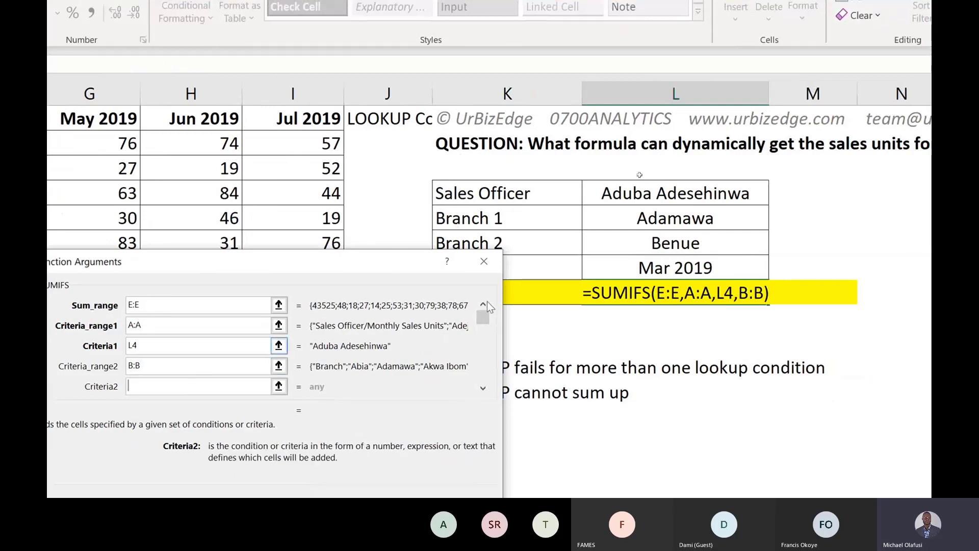
left_click(683, 227)
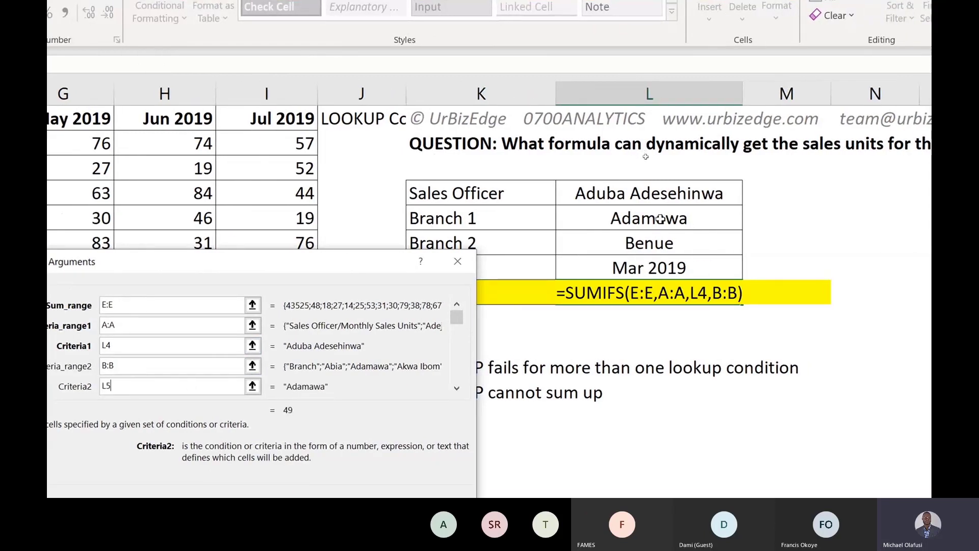
left_click(688, 230)
left_click_drag(662, 231, 667, 242)
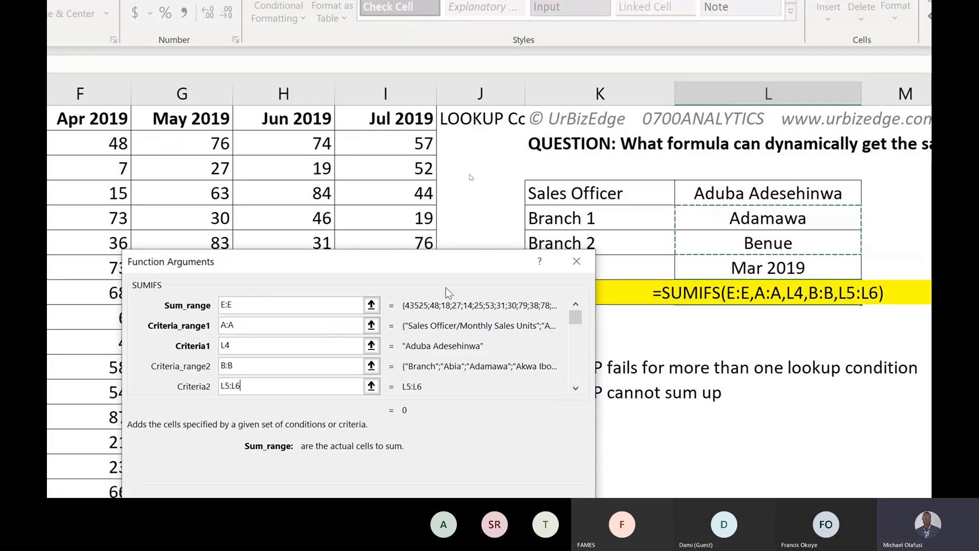
left_click_drag(423, 253, 411, 106)
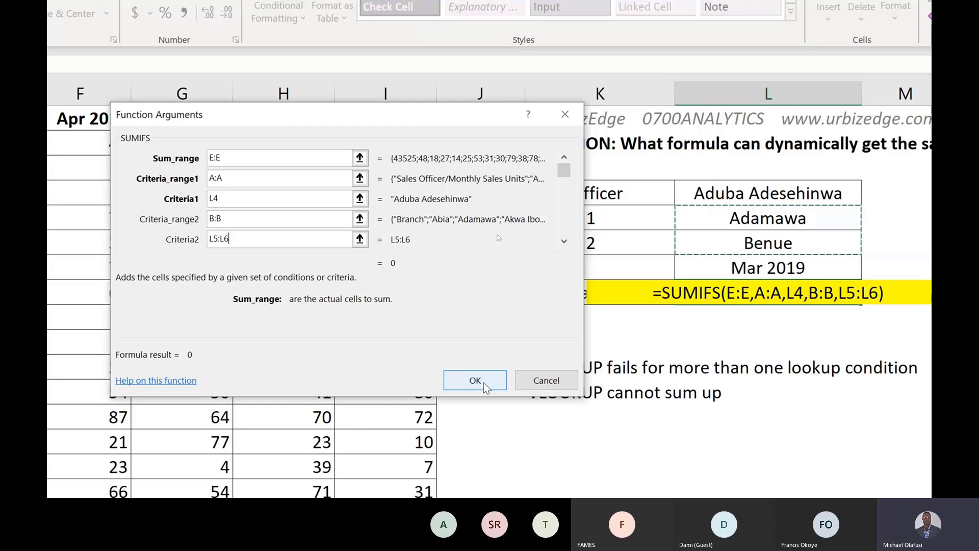
left_click(475, 381)
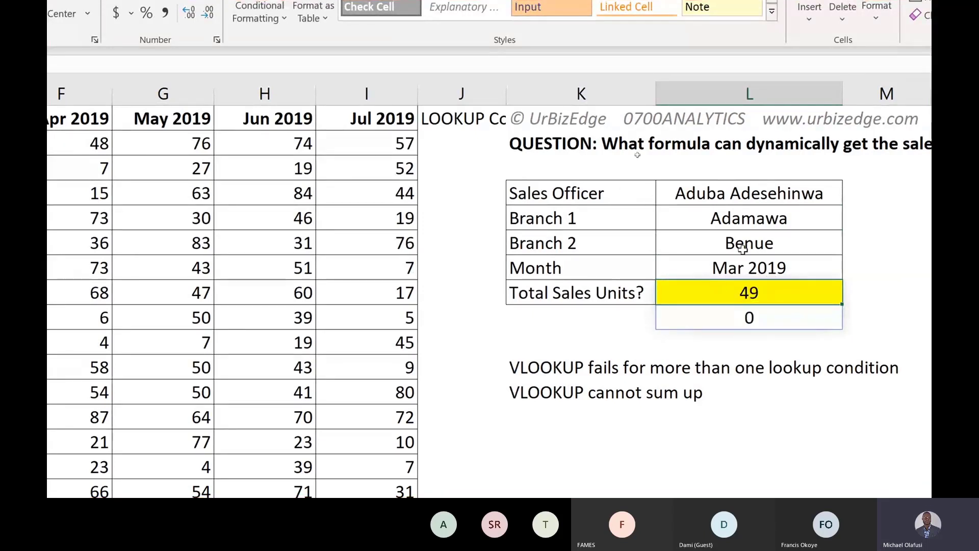
Step: Return to the full view of the sheet and turn on filters for the sales table's header row
left_click(738, 218)
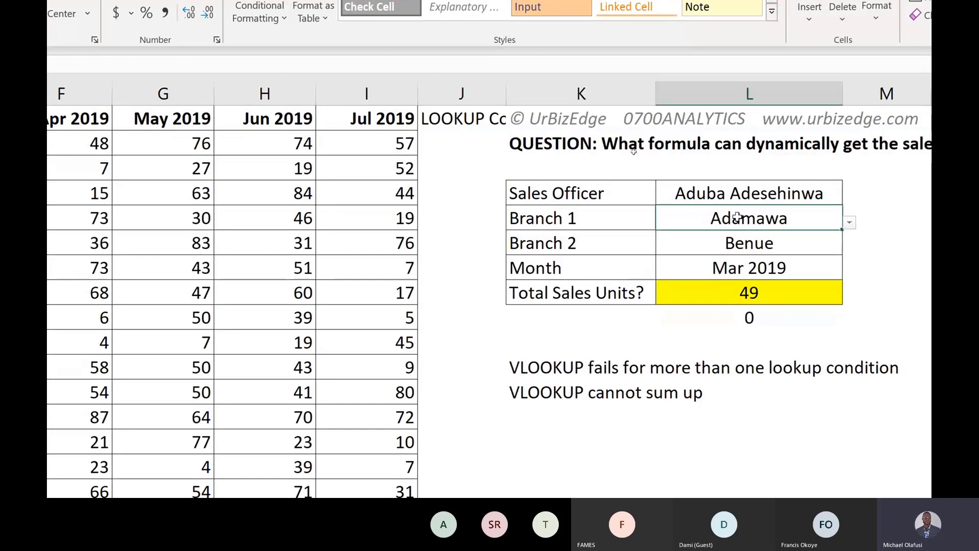
left_click(744, 244)
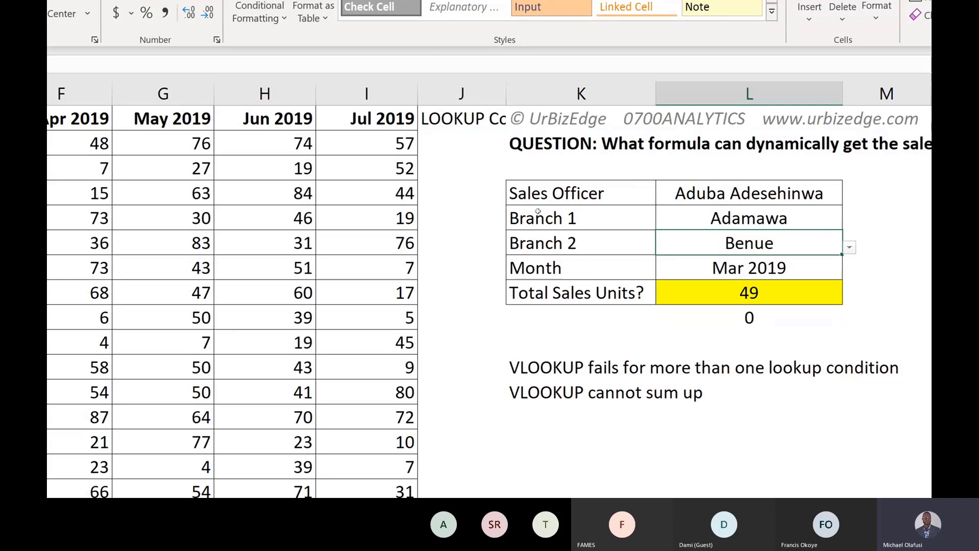
key("super+minus")
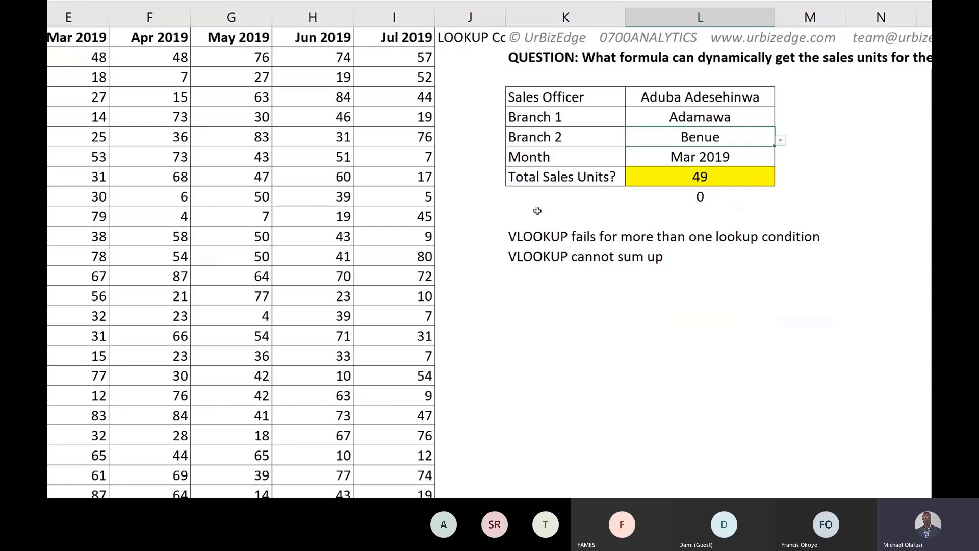
key("super+minus")
key("super+minus")
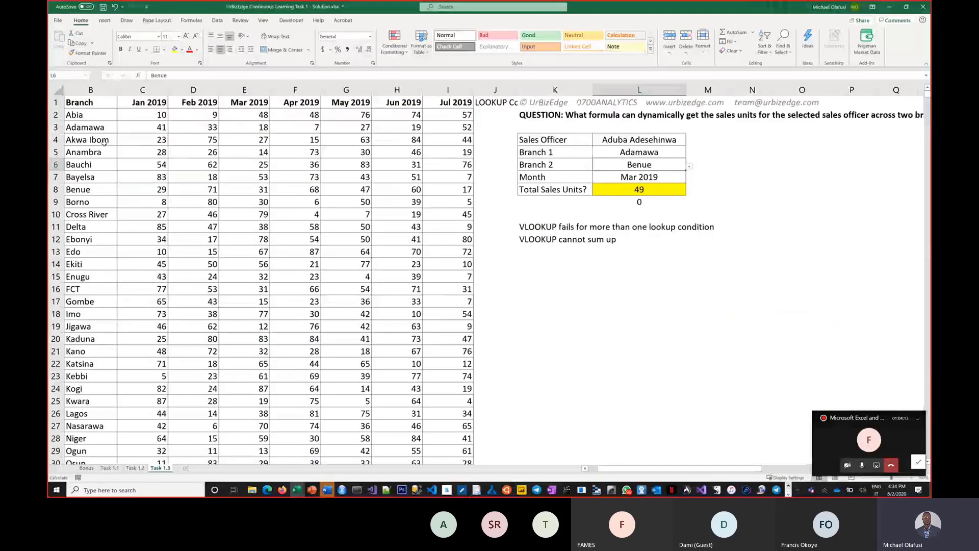
scroll(105, 143, "left", 1)
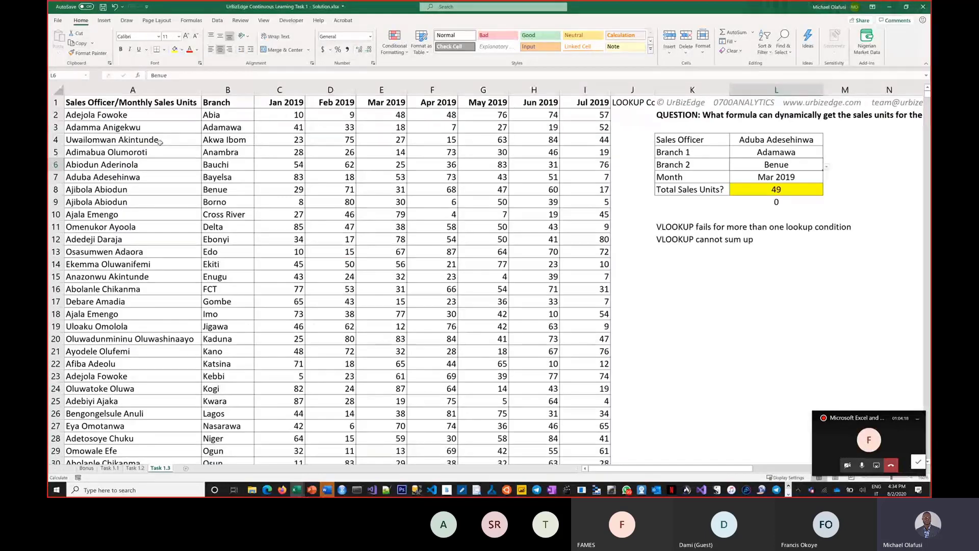
left_click(144, 106)
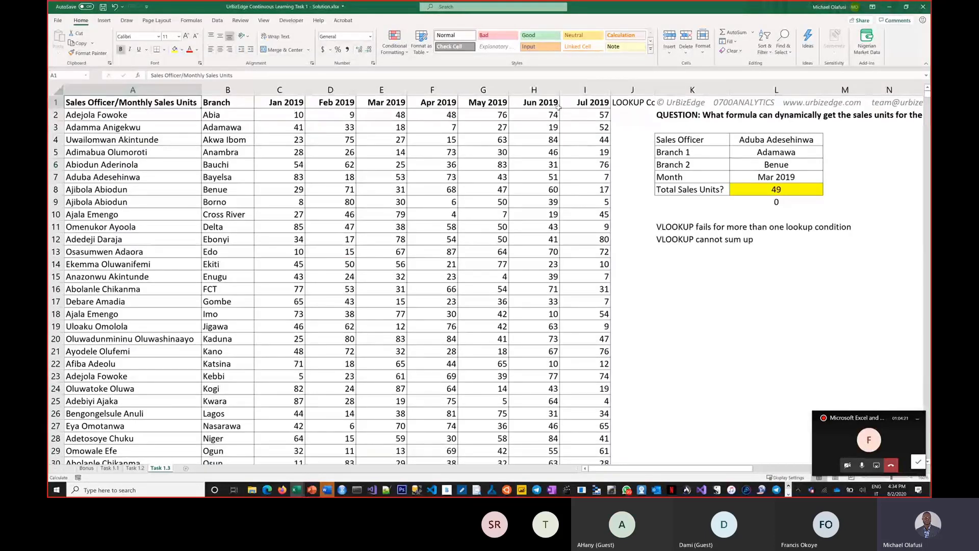
left_click(764, 42)
left_click(775, 100)
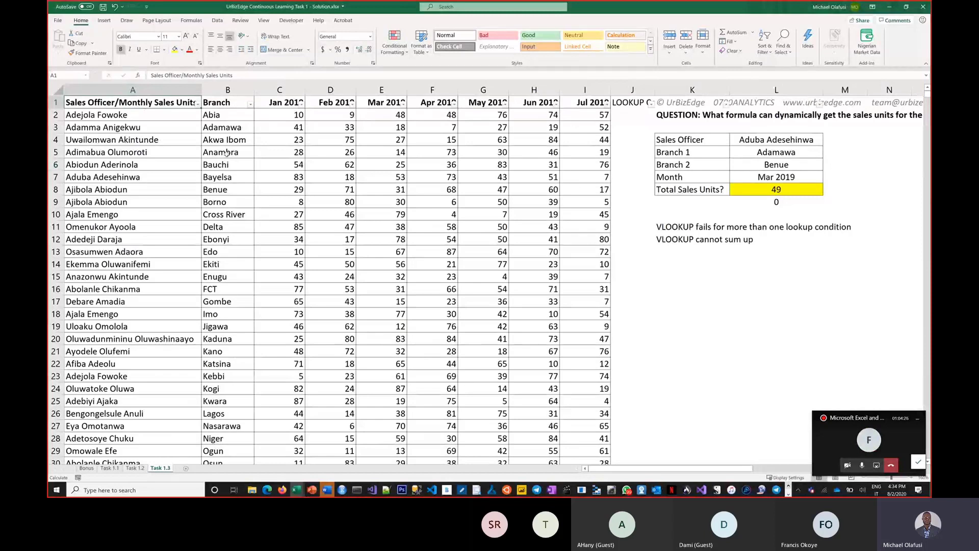
Step: Filter the Sales Officer column to show only the officer named in cell L4
left_click(199, 104)
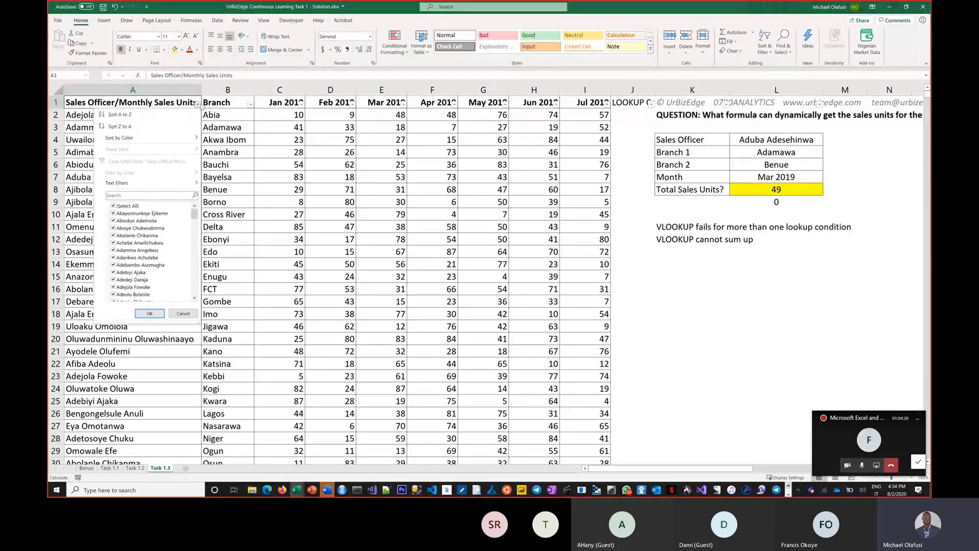
left_click(113, 206)
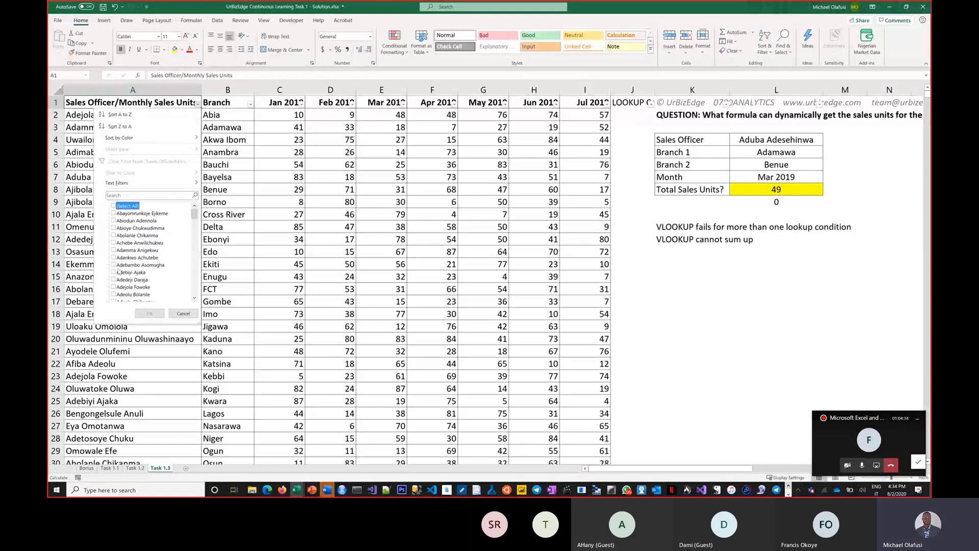
scroll(119, 272, "down", 5)
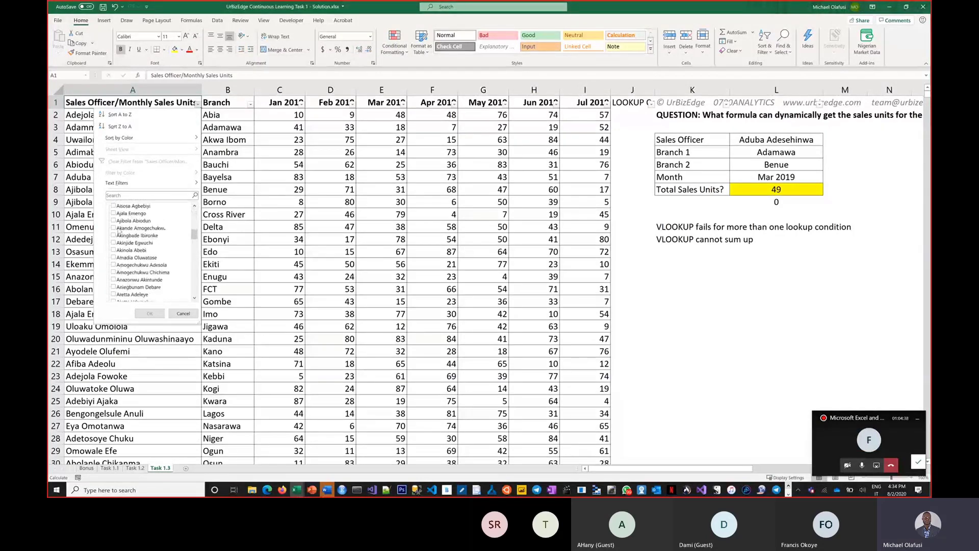
scroll(119, 232, "up", 2)
left_click(134, 220)
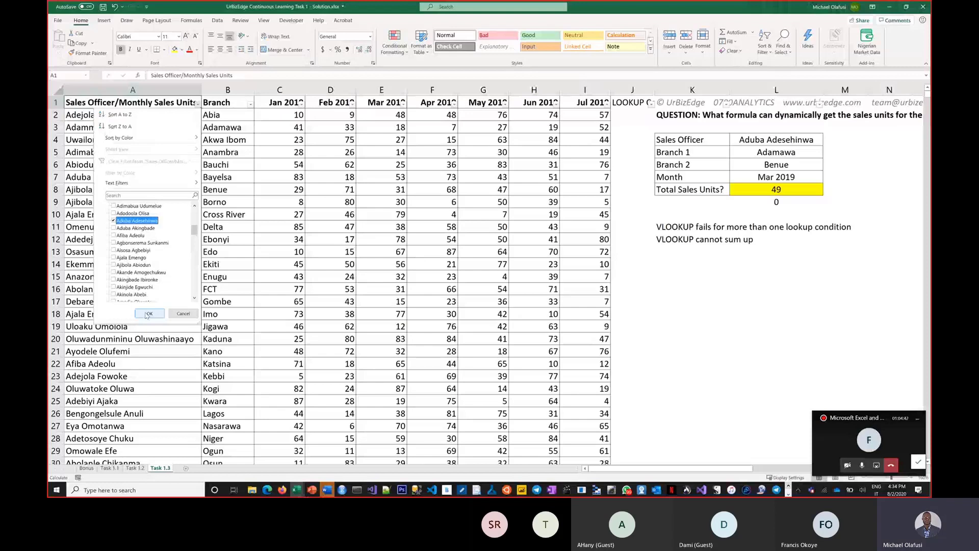
left_click(146, 314)
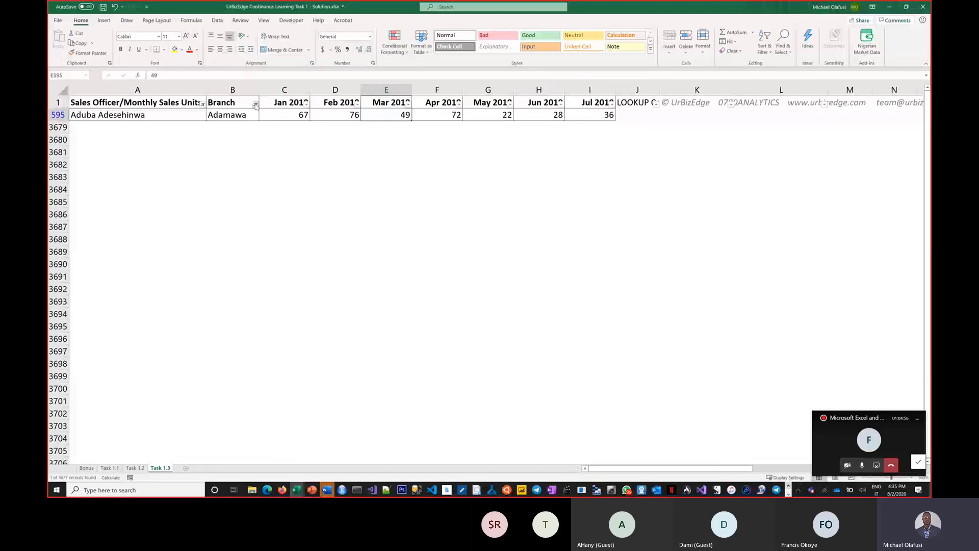
Step: Add Bayelsa to the Branch column filter alongside Adamawa
left_click(256, 104)
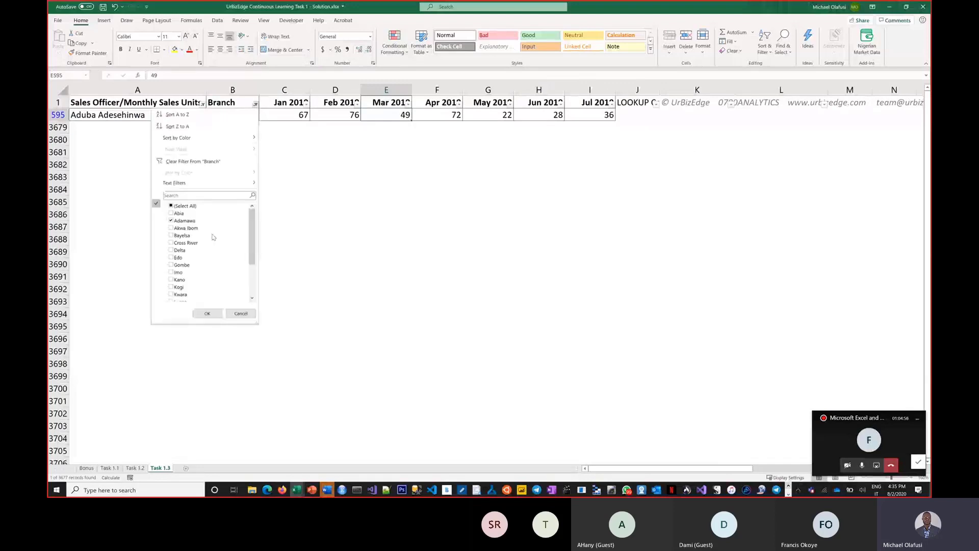
left_click(182, 236)
left_click(207, 313)
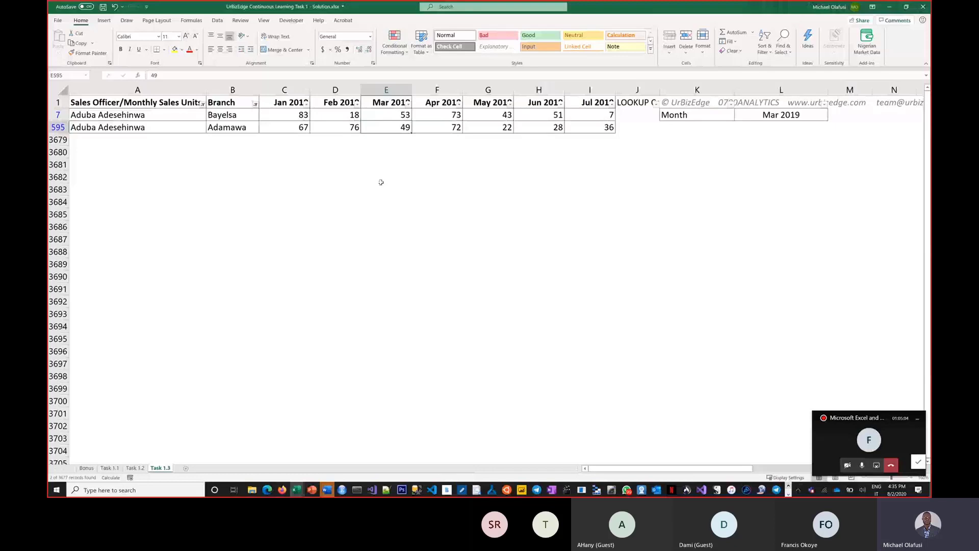
Step: Clear all filters from the sales table and set Branch 2 in cell L6 to Bayelsa
left_click(488, 102)
left_click(764, 41)
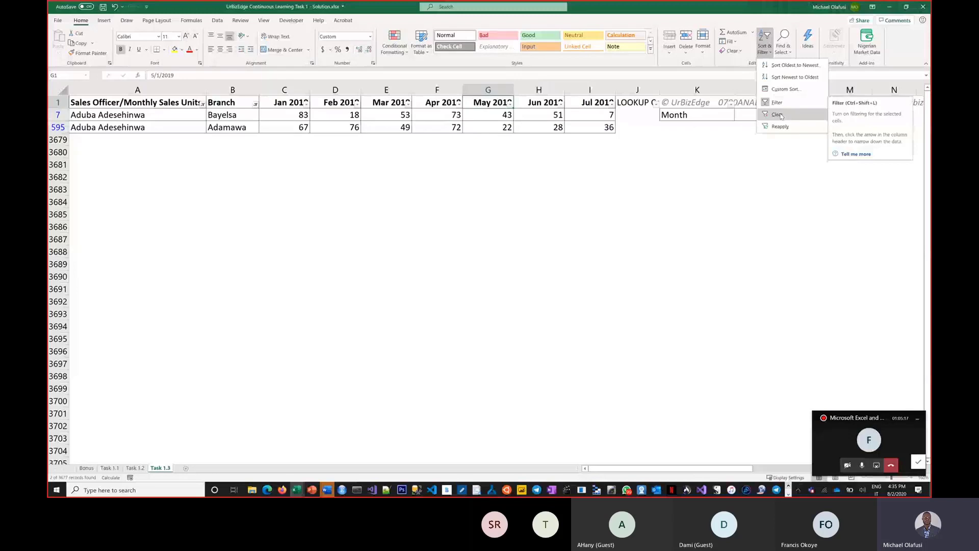
left_click(778, 115)
left_click(820, 166)
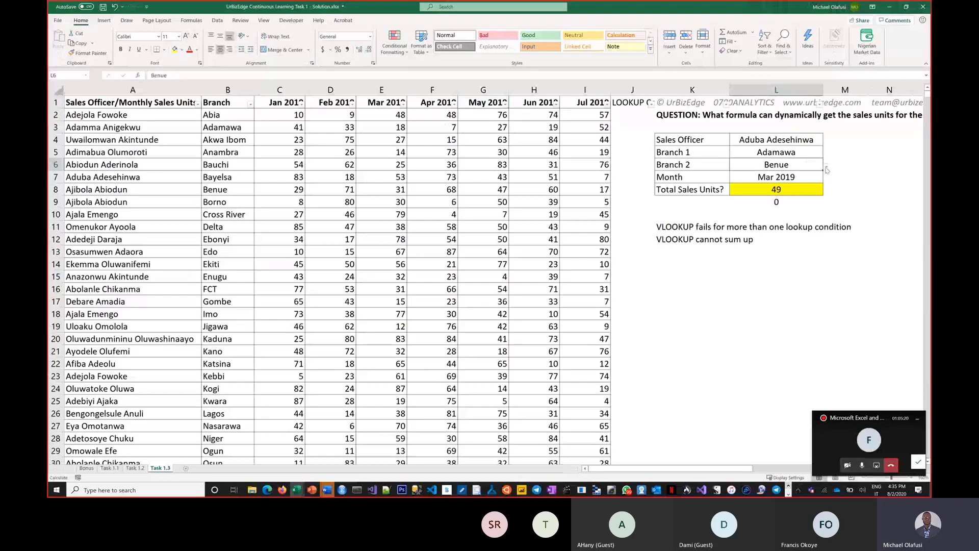
left_click(826, 167)
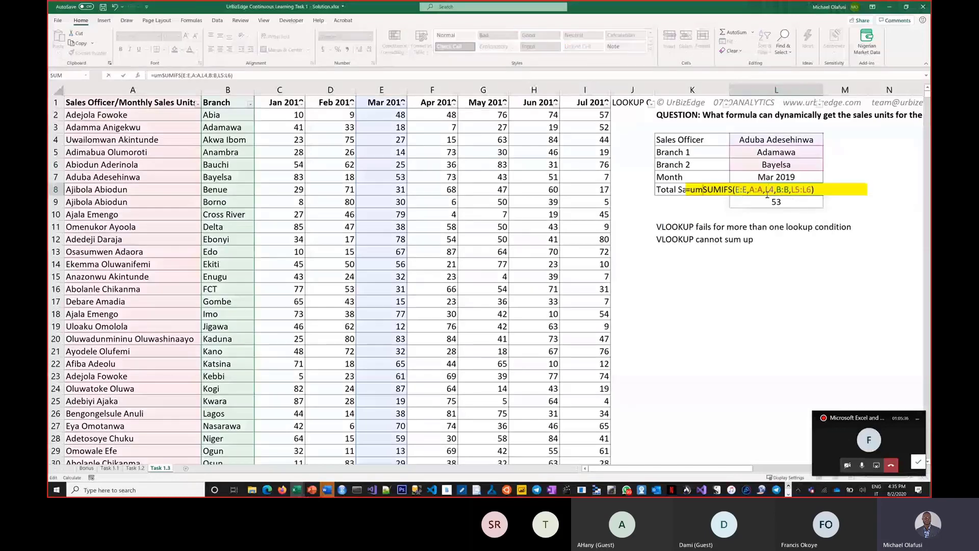
Step: Wrap the SUMIFS formula in cell L8 in a SUM function so both branches are totalled
key("BackSpace")
key("BackSpace")
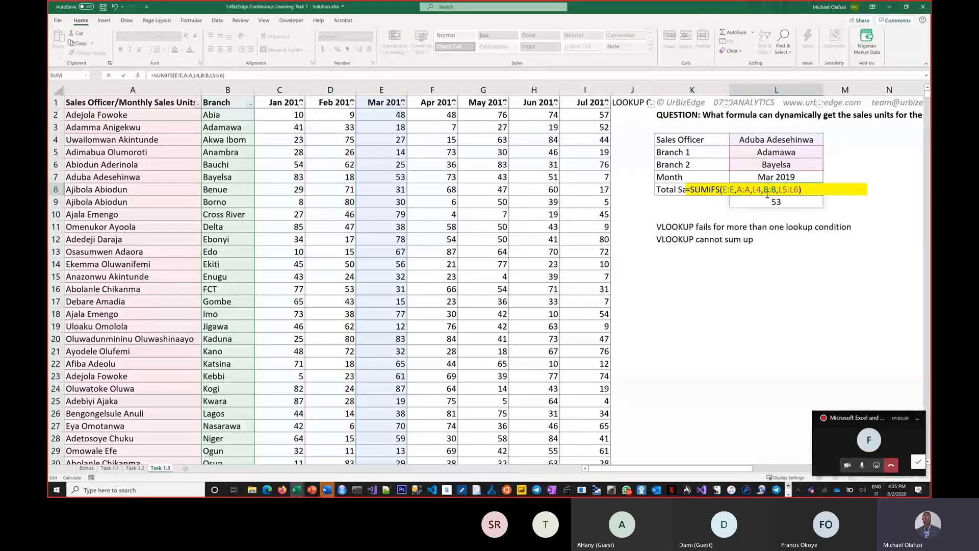
type("sum(")
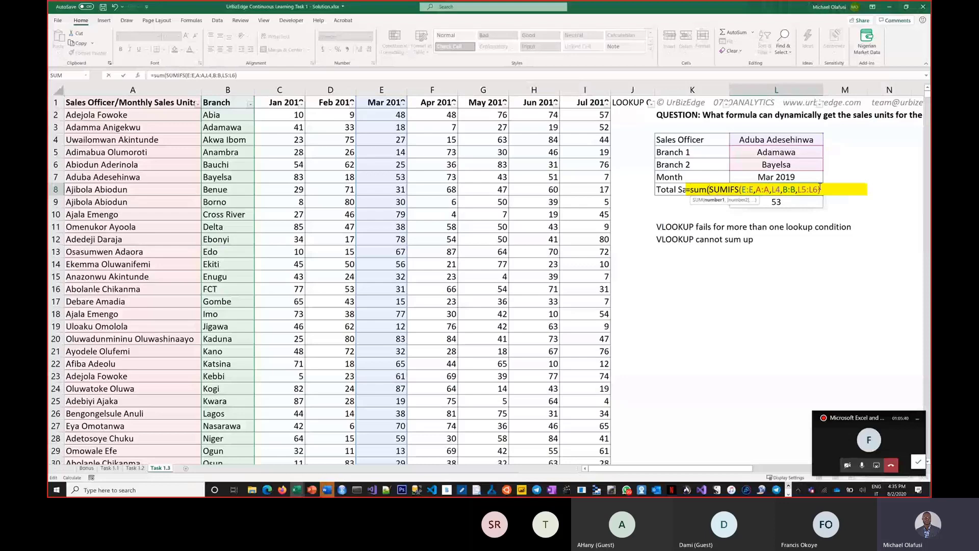
type("))")
key("Return")
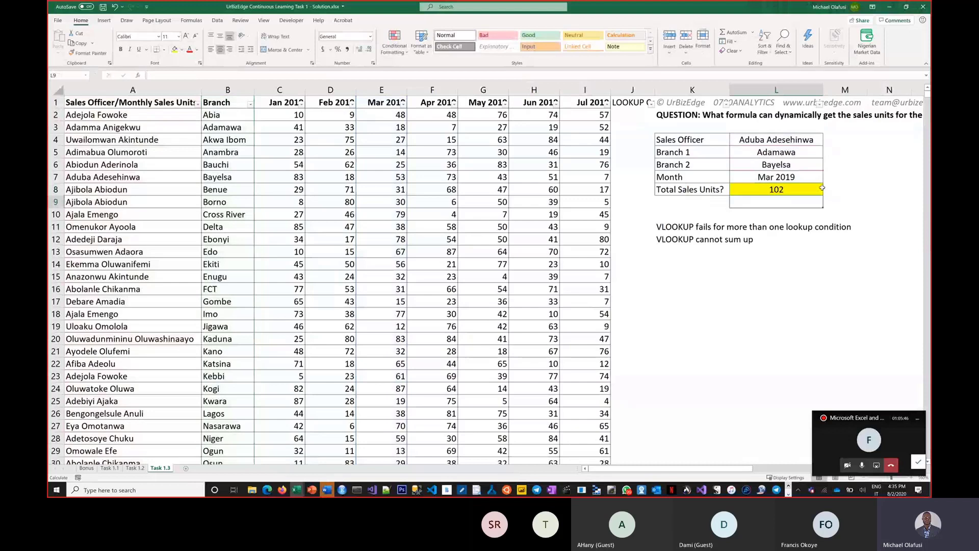
Step: Set the Month in cell L7 to May 2019
left_click(787, 177)
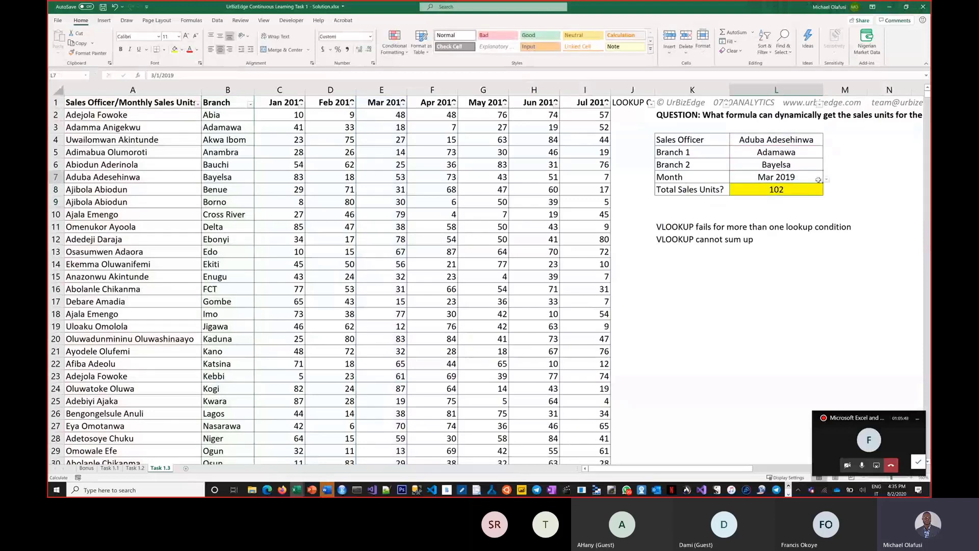
left_click(827, 182)
left_click(765, 224)
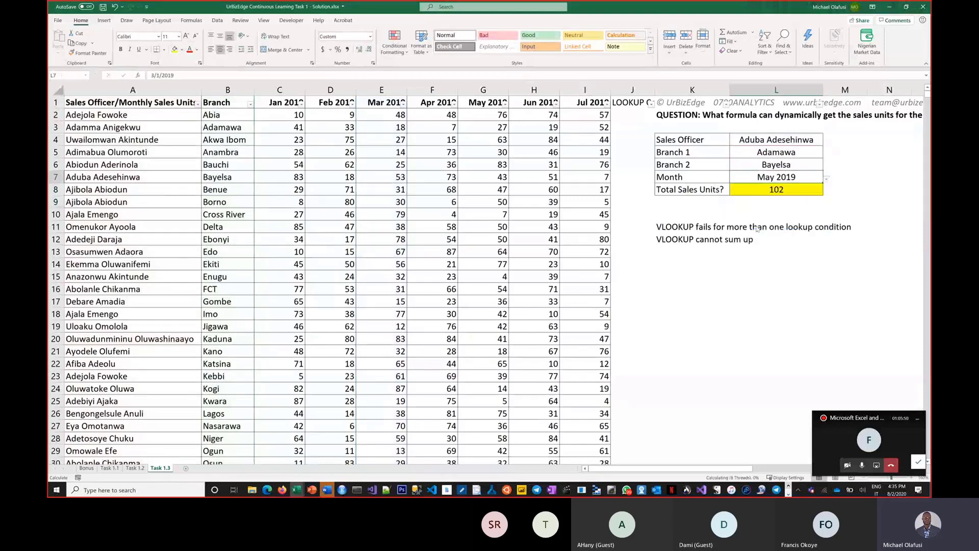
Step: Try moving the sum range of the L8 formula to column G (May 2019), leaving the formula without keeping the change
left_click(795, 189)
double_click(795, 188)
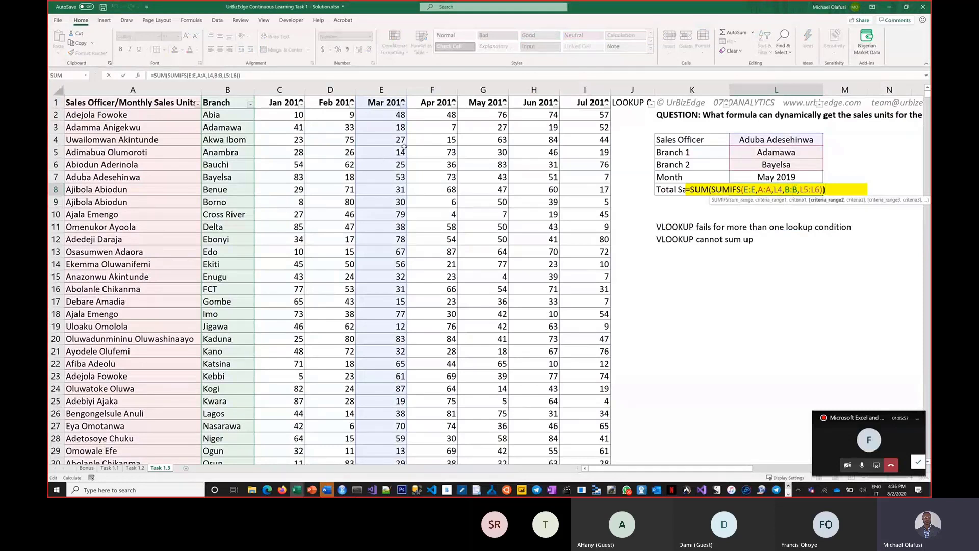
left_click_drag(407, 152, 497, 153)
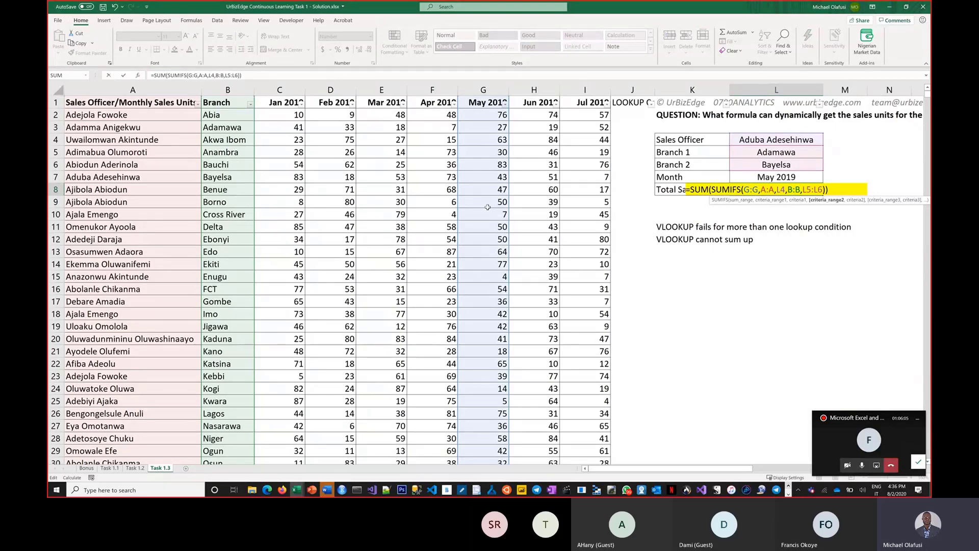
left_click(777, 198)
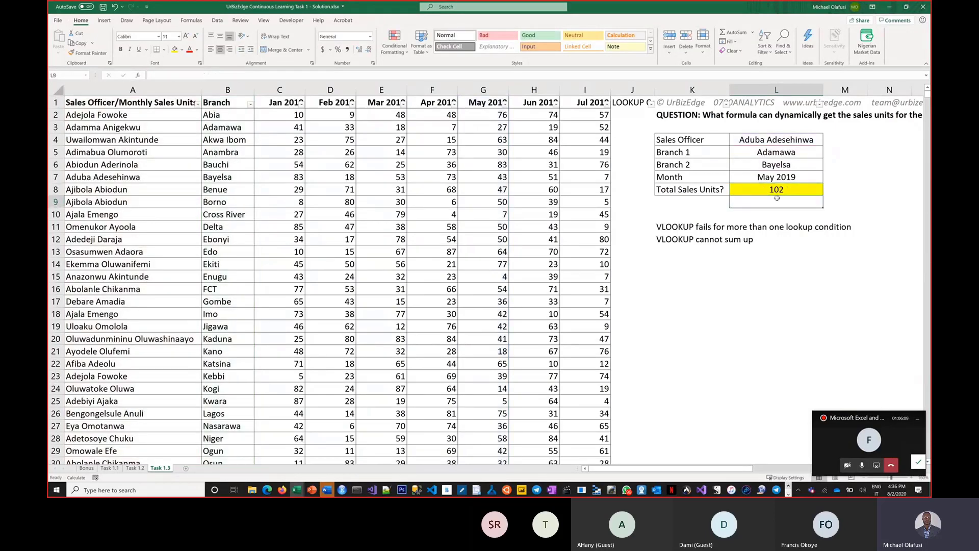
left_click(775, 189)
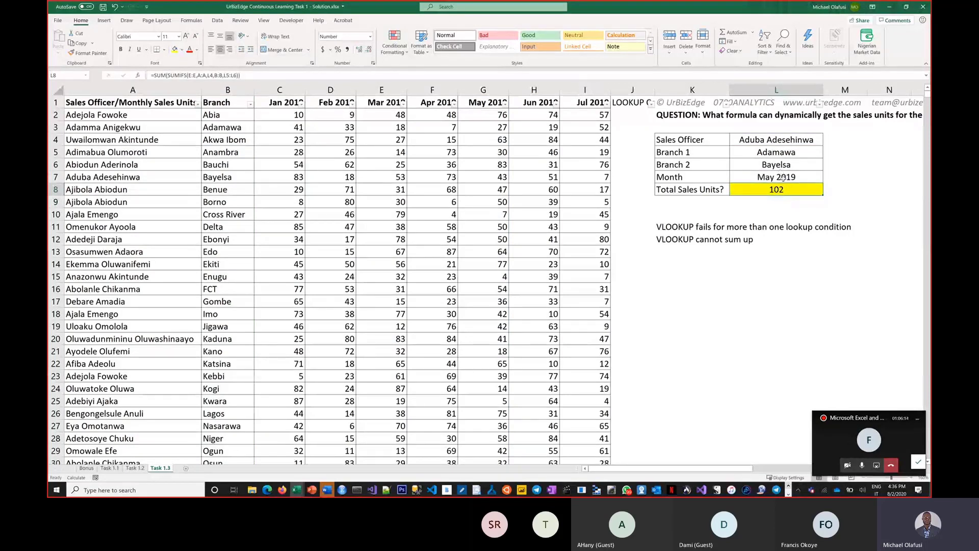
left_click(773, 201)
type("=")
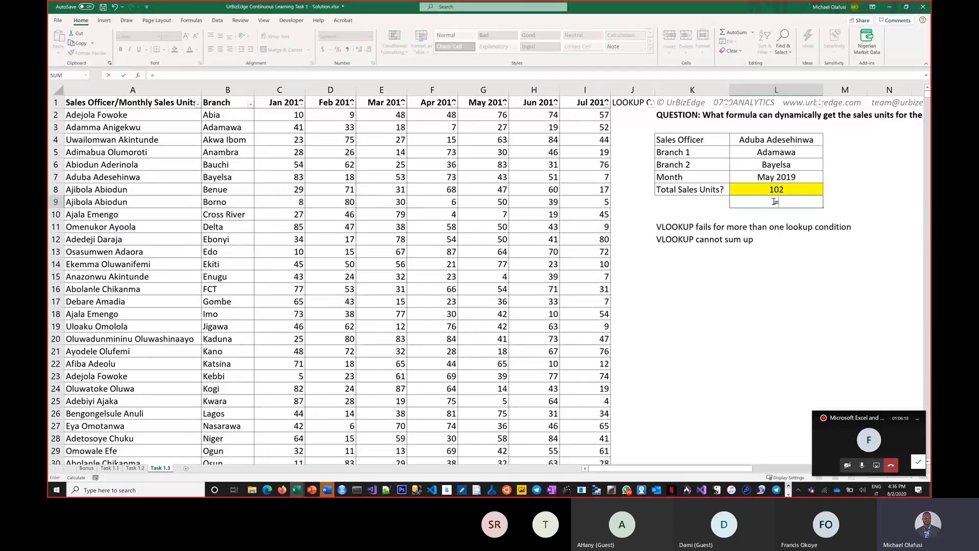
type("sump")
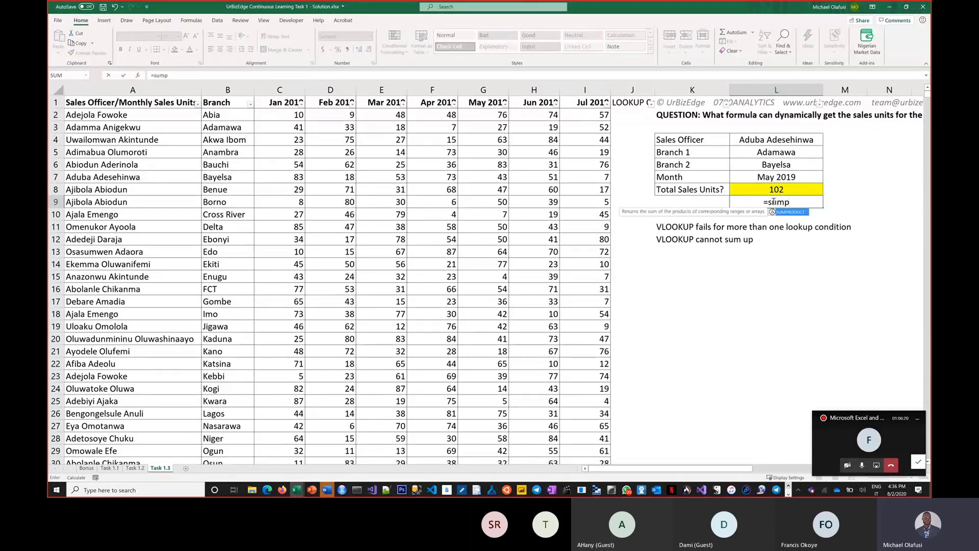
key("Tab")
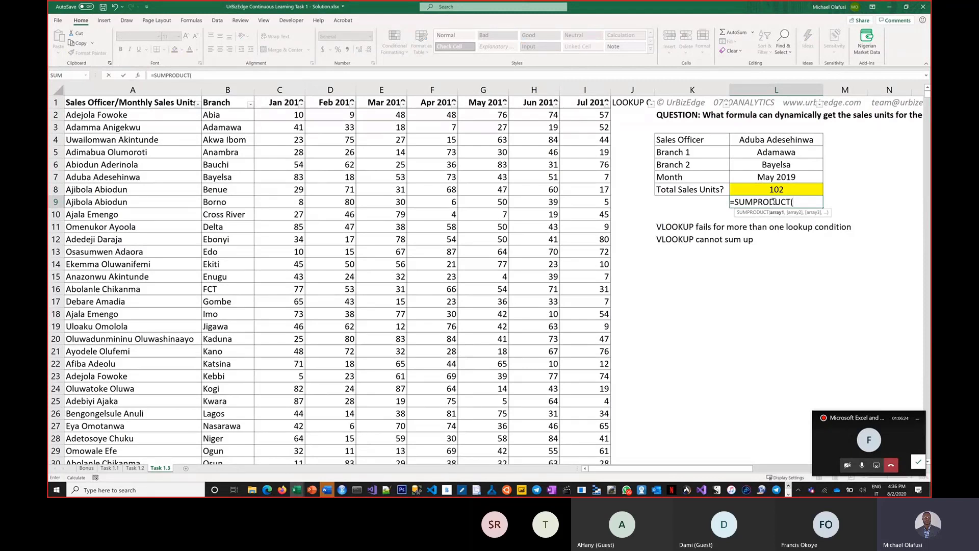
key("Escape")
Step: Enter the note "SUMPRODUCT allows multicondition aggregation/lookup" in cell K14 below the VLOOKUP notes
left_click(661, 260)
type("S")
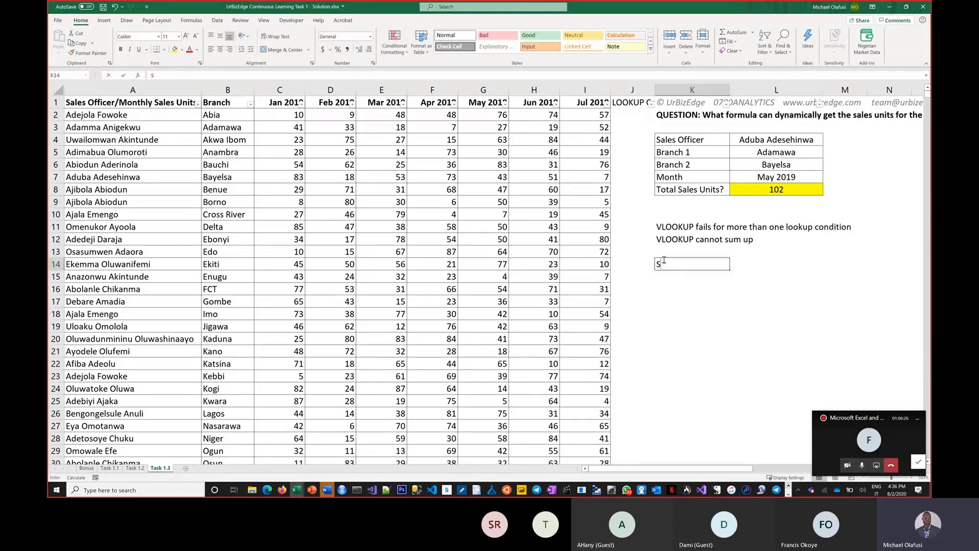
type("UMPRODUCT")
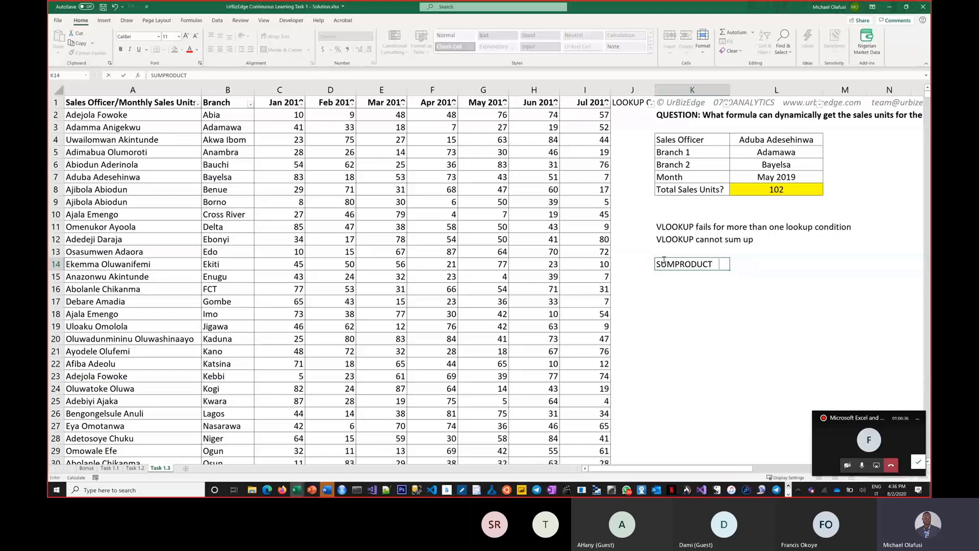
type("allows multic")
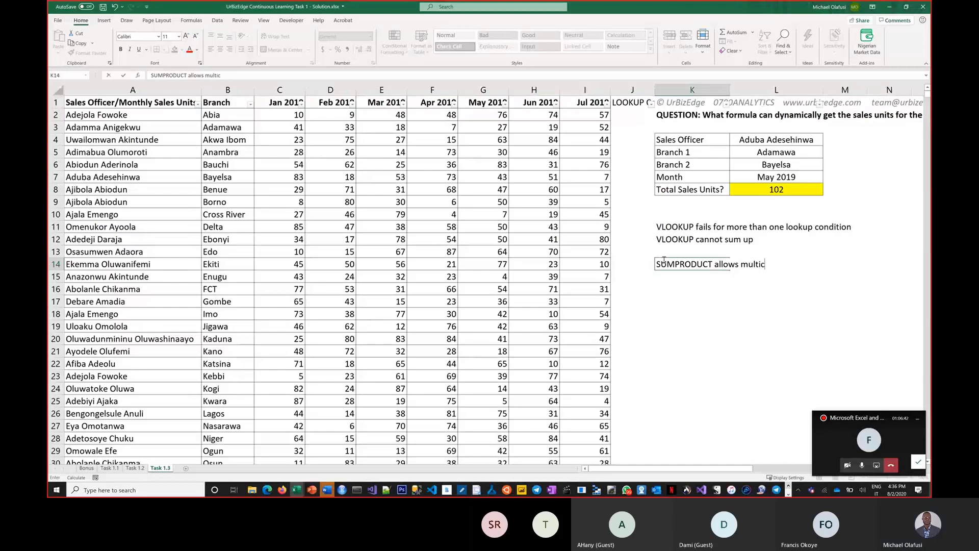
type("ondition ")
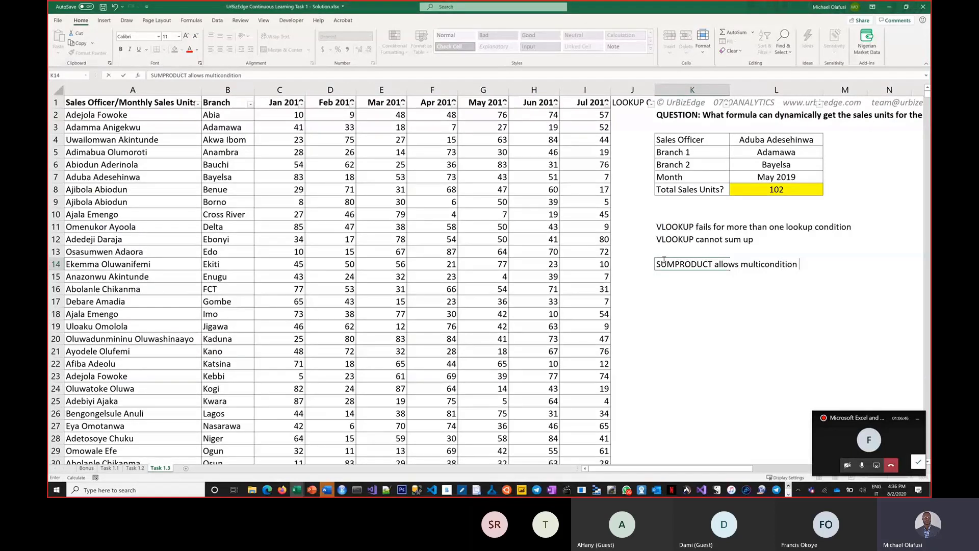
type("aggregation/lookup")
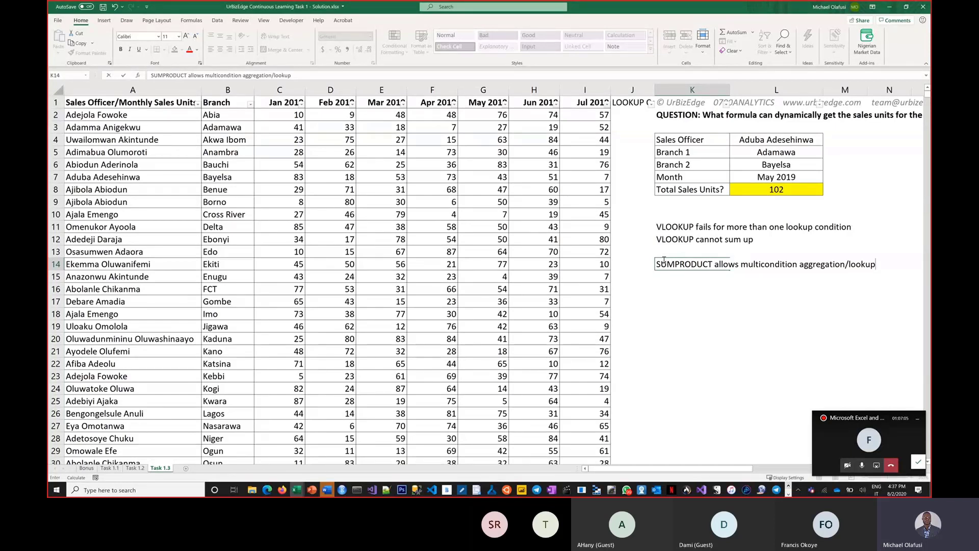
key("Return")
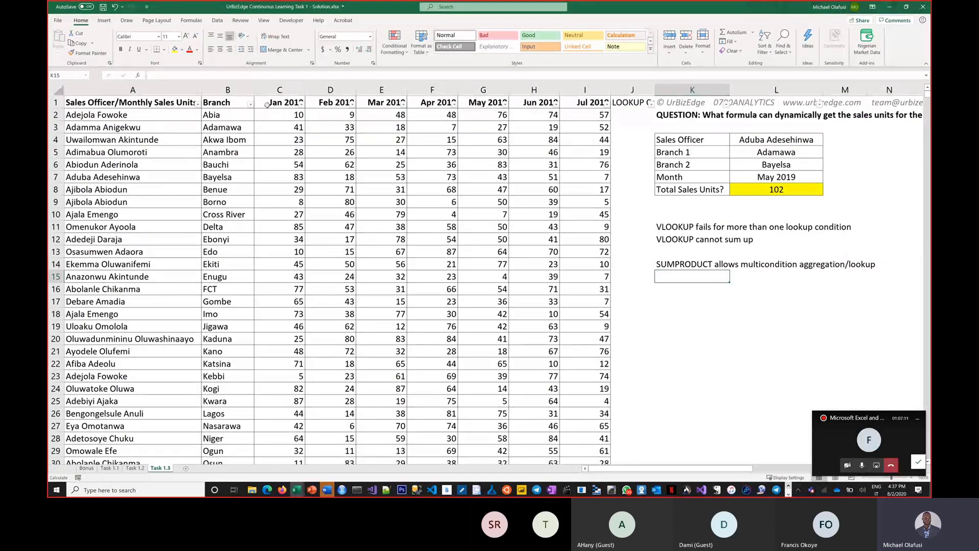
Step: Examine the month headers C1:I1 across the table and the sales officer and branch entries down columns A and B
left_click(283, 100)
left_click_drag(283, 100, 589, 99)
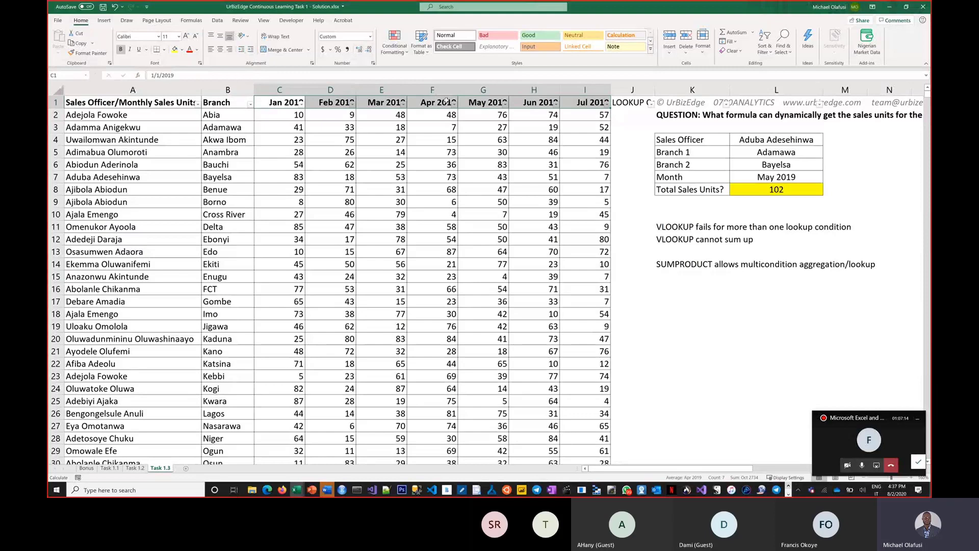
left_click_drag(153, 115, 153, 326)
left_click_drag(232, 115, 235, 327)
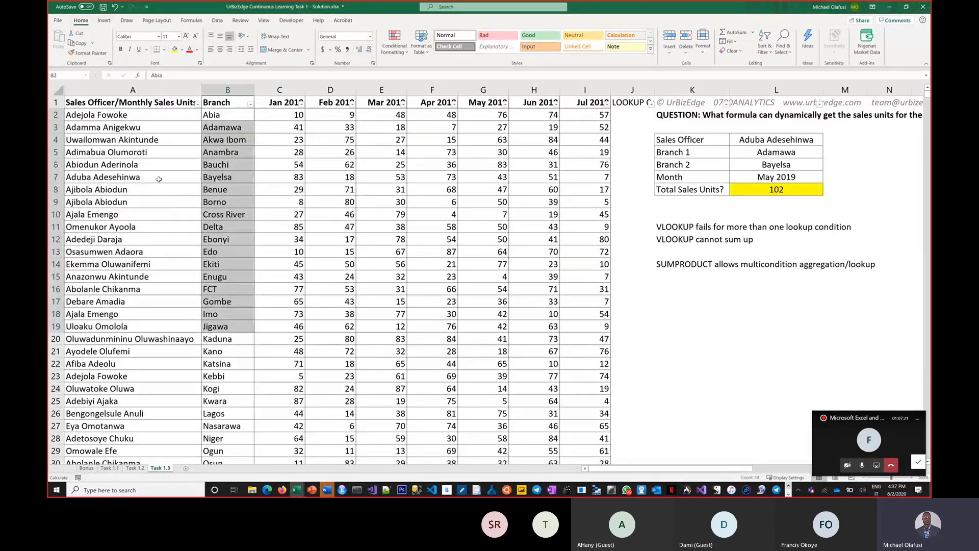
left_click(145, 115)
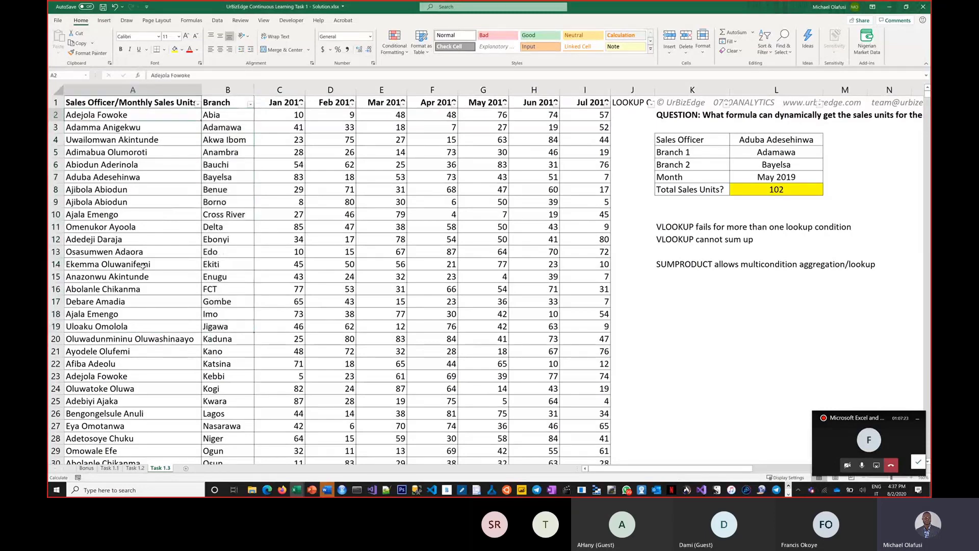
left_click(133, 326, "shift")
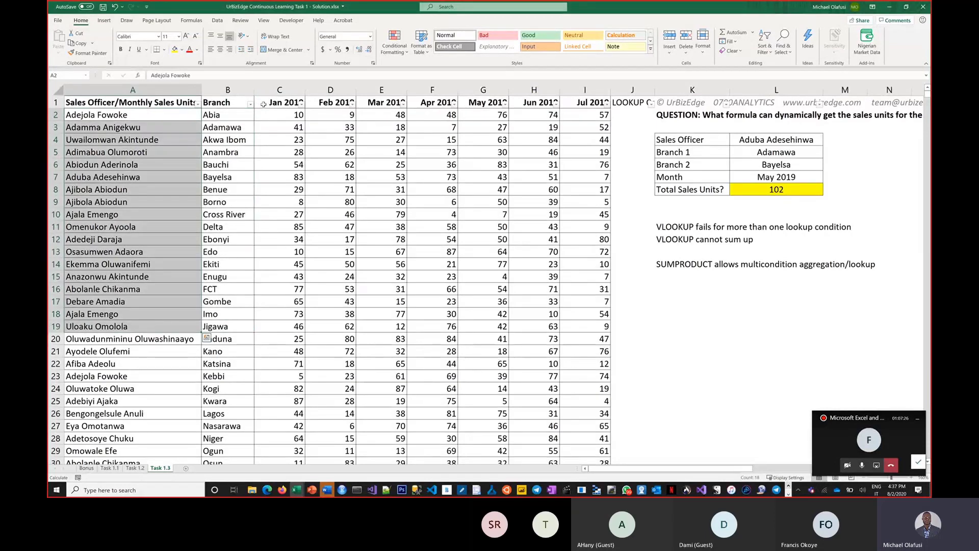
left_click_drag(263, 104, 591, 102)
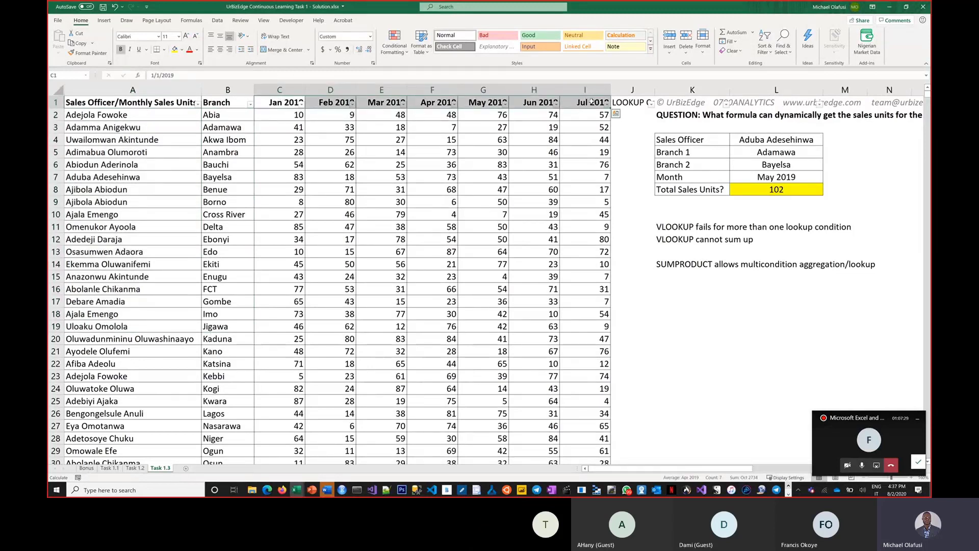
left_click(768, 203)
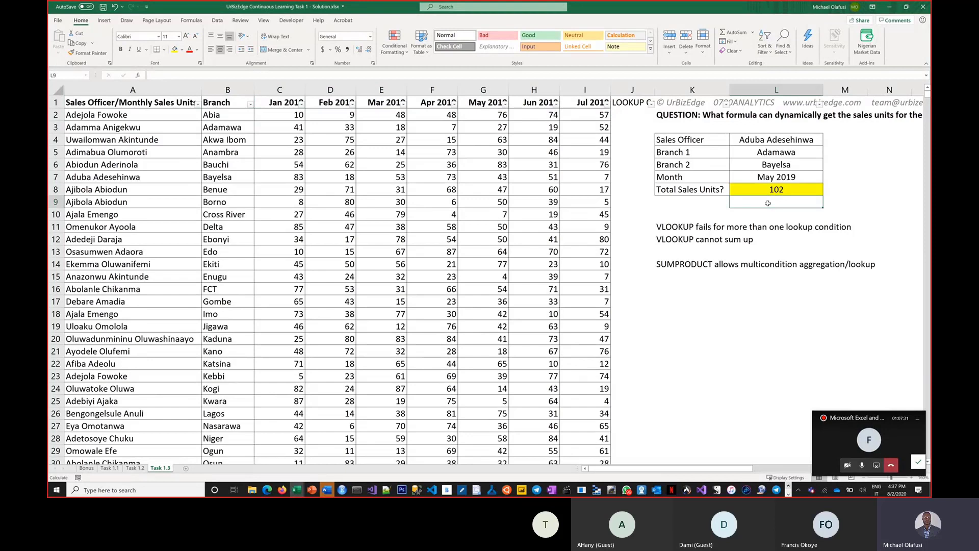
type("=sum")
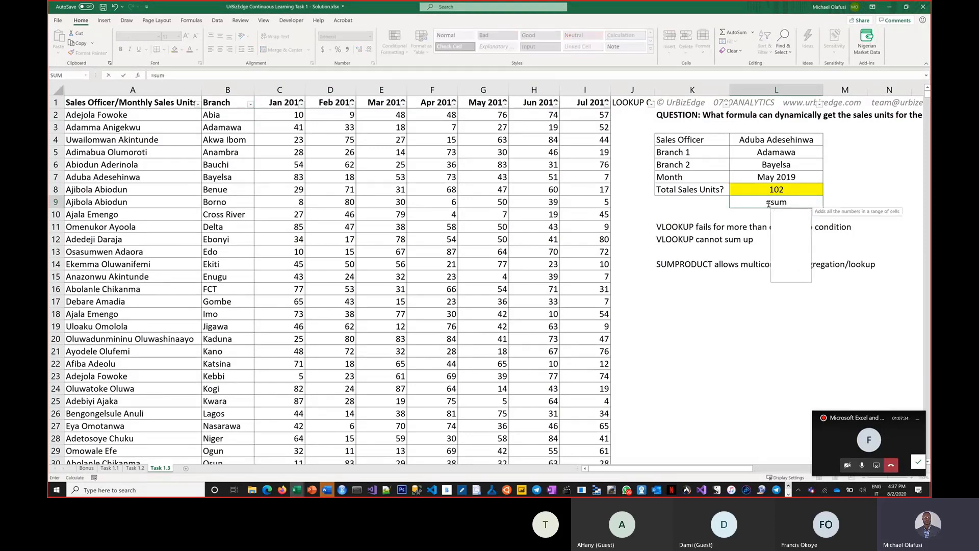
type("pro")
key("Tab")
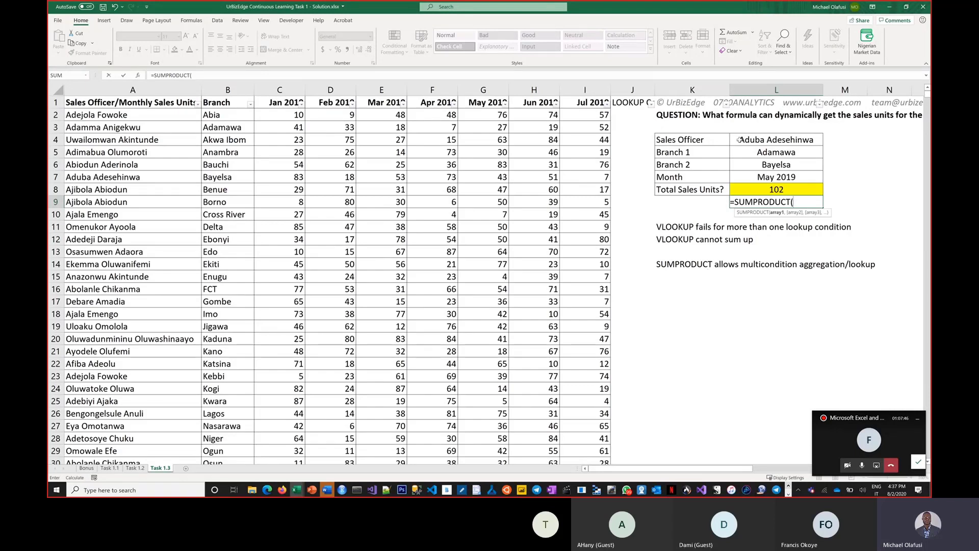
left_click(131, 116)
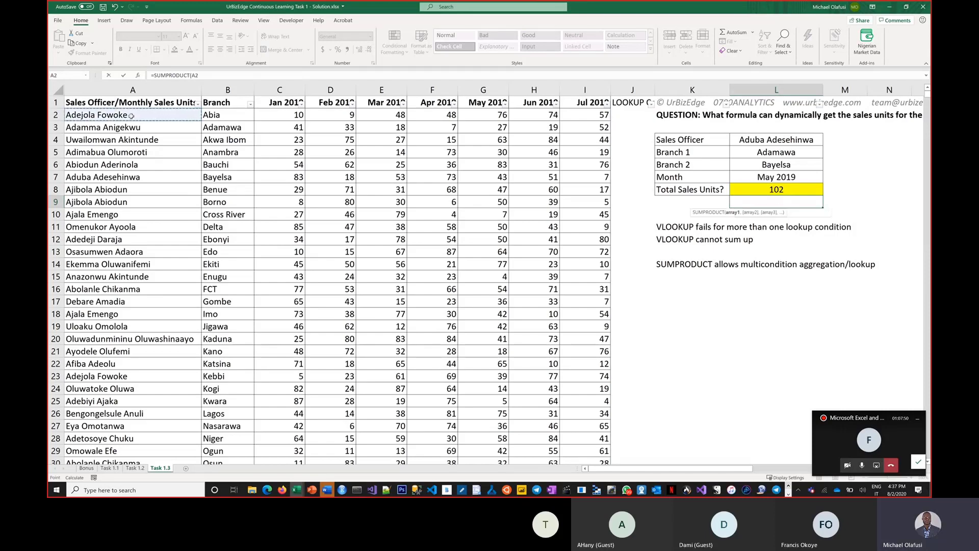
key("ctrl+shift+Down")
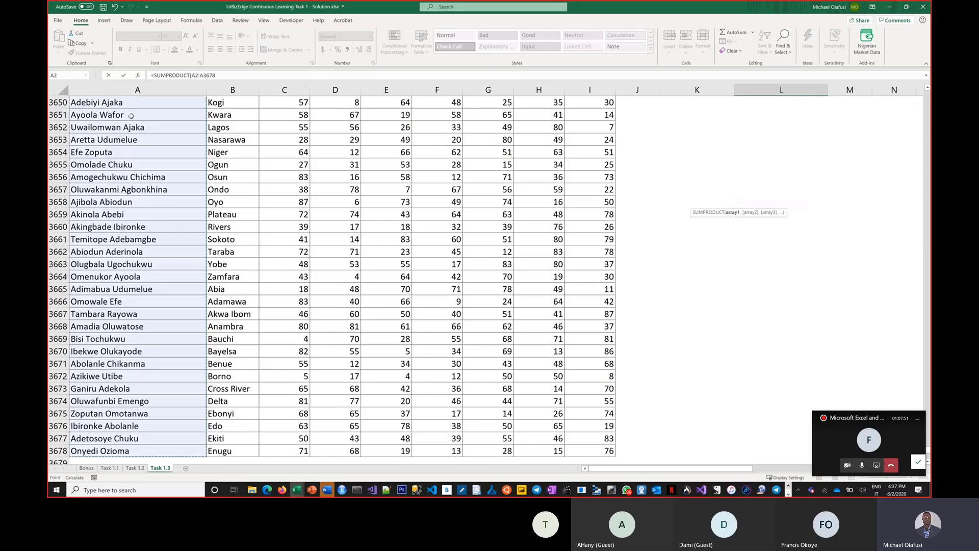
type("=")
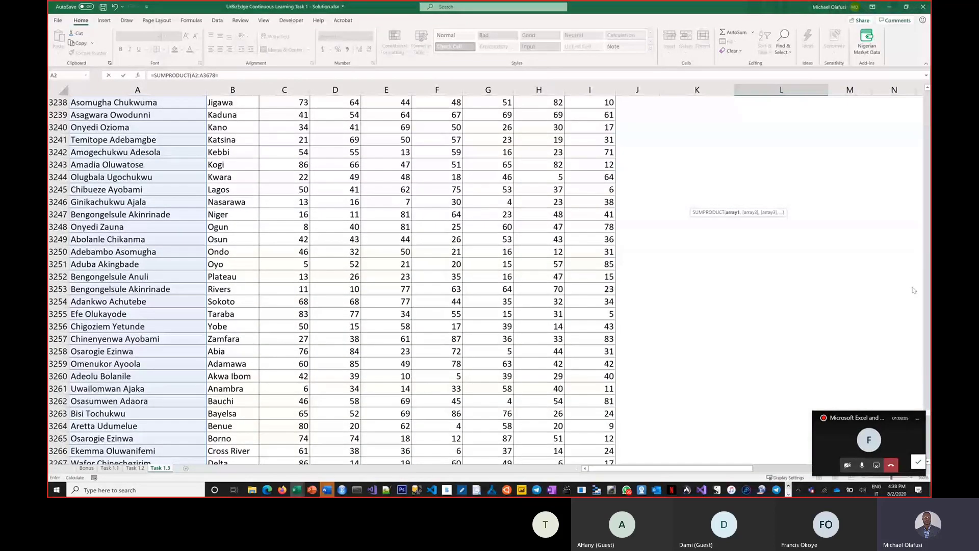
left_click(929, 95)
left_click(929, 97)
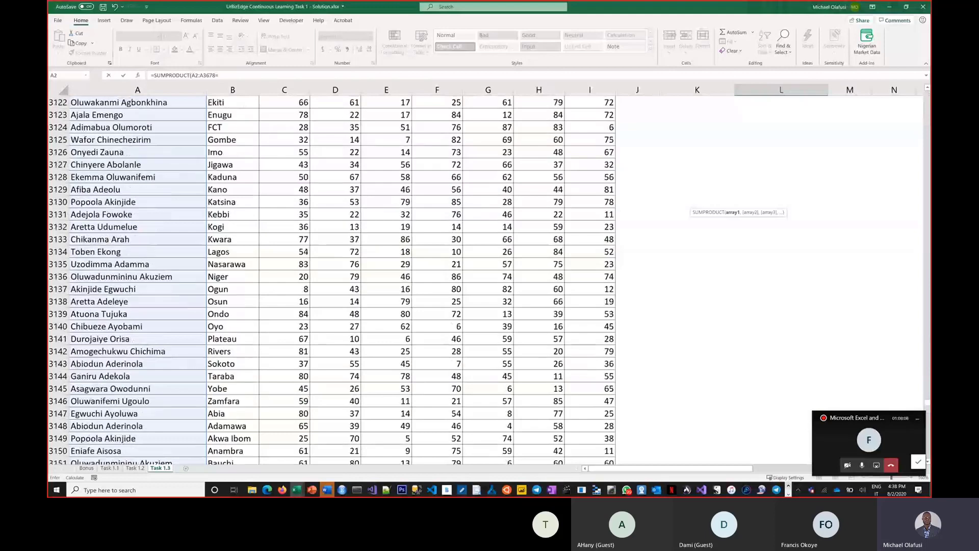
left_click_drag(928, 409, 926, 93)
left_click(766, 140)
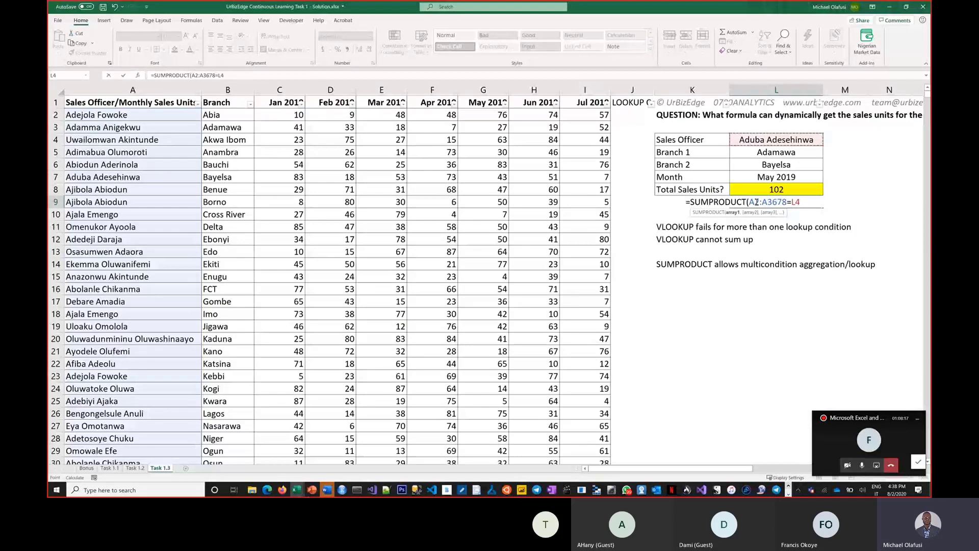
left_click(757, 202)
type("(")
type(")")
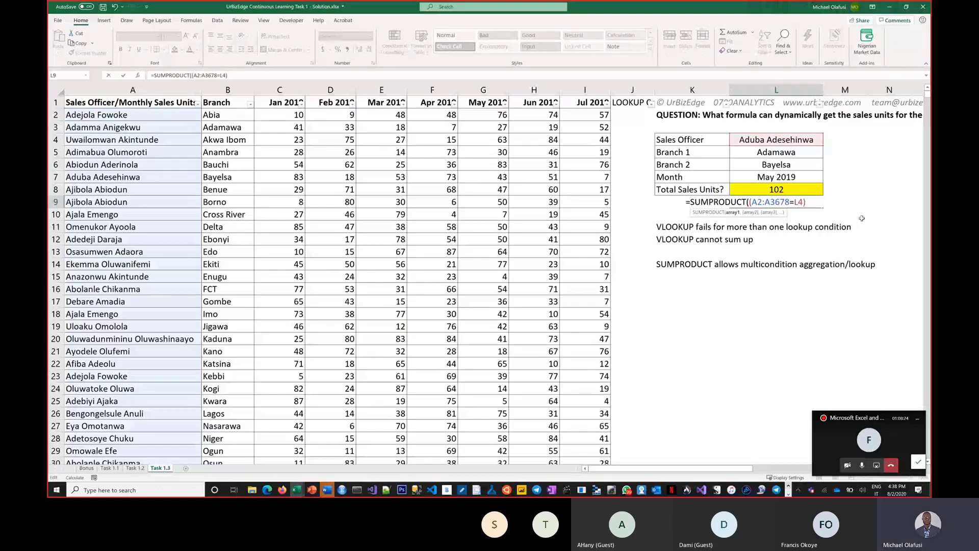
type("*(")
left_click(229, 115)
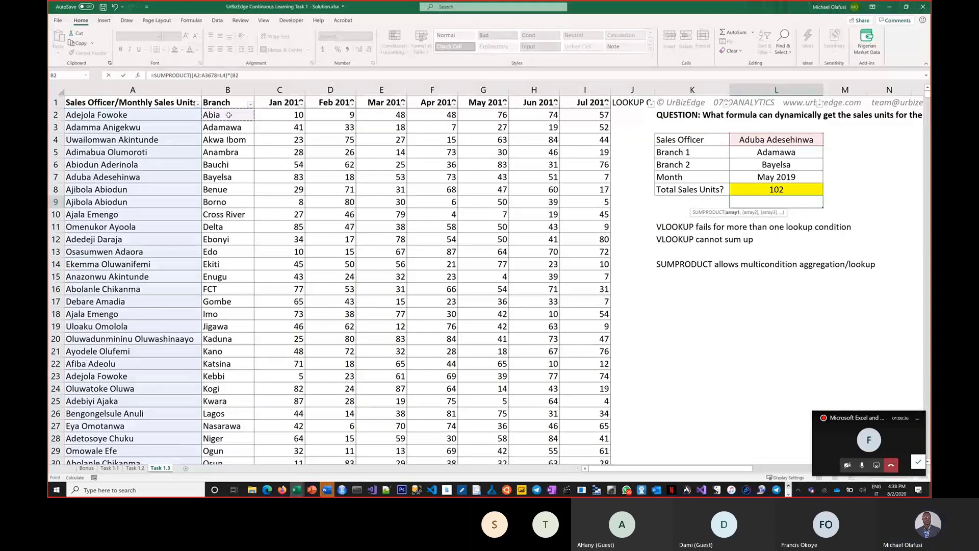
key("ctrl+shift+Down")
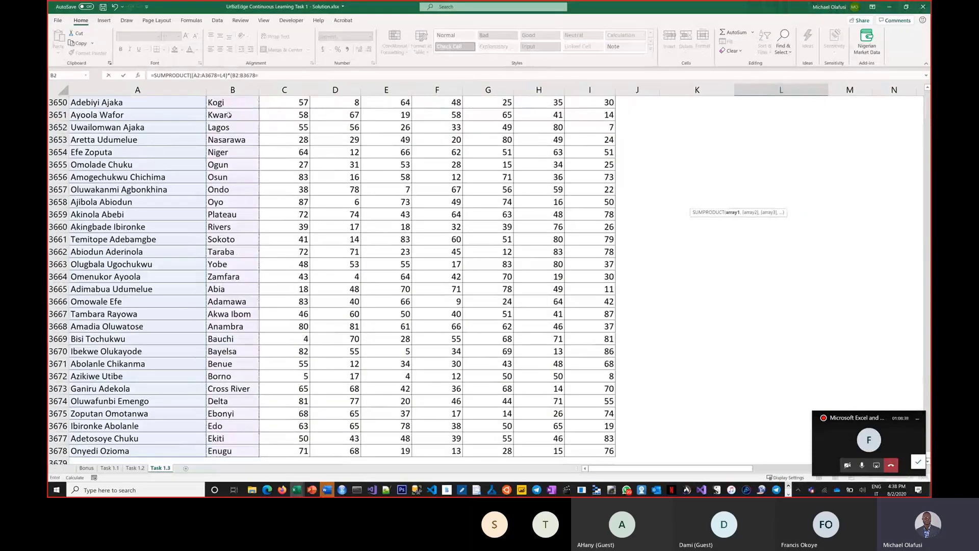
left_click(651, 156)
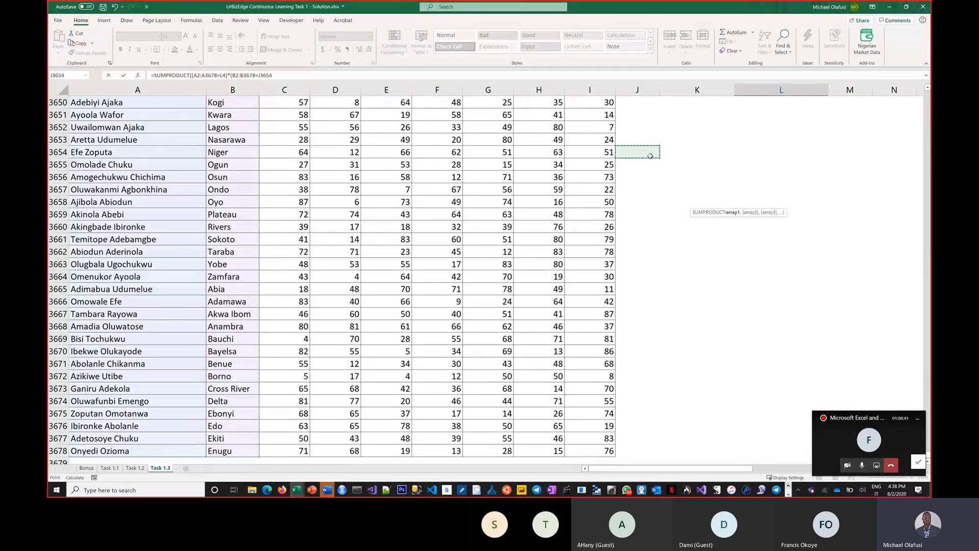
key("ctrl+BackSpace")
left_click(782, 152)
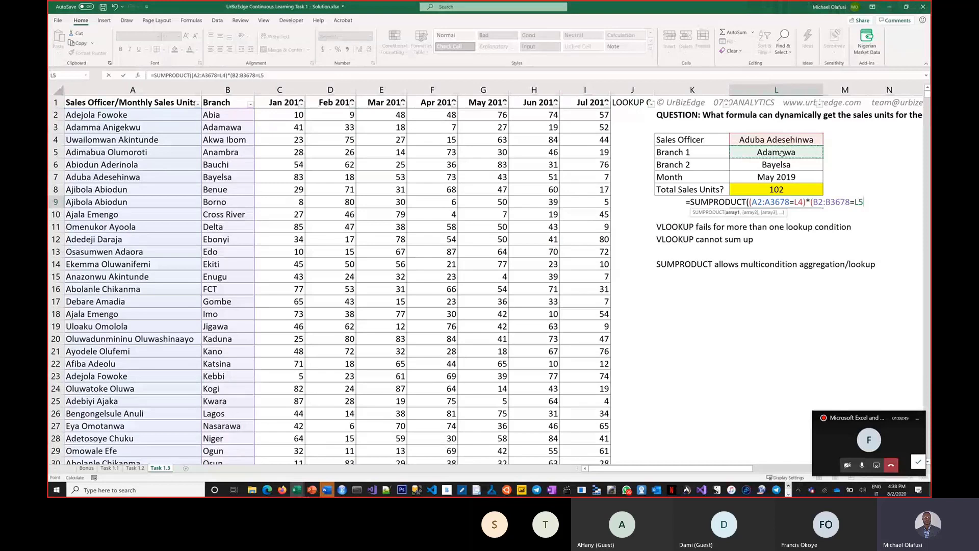
type(")*")
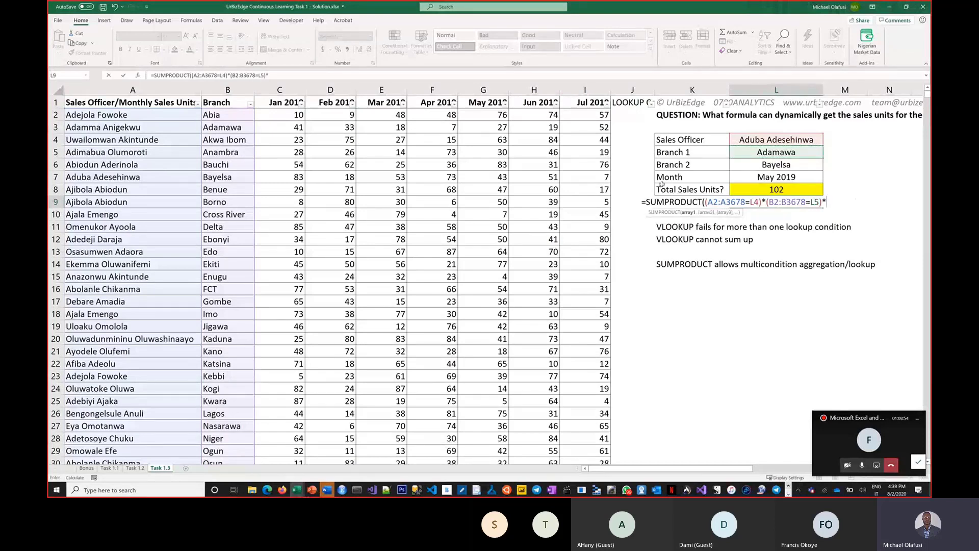
left_click(237, 117)
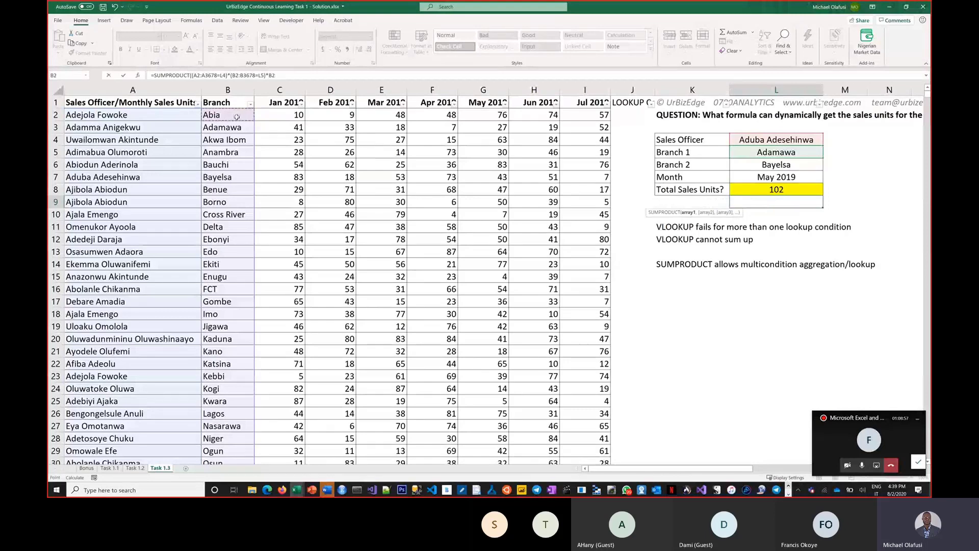
key("ctrl+shift+Down")
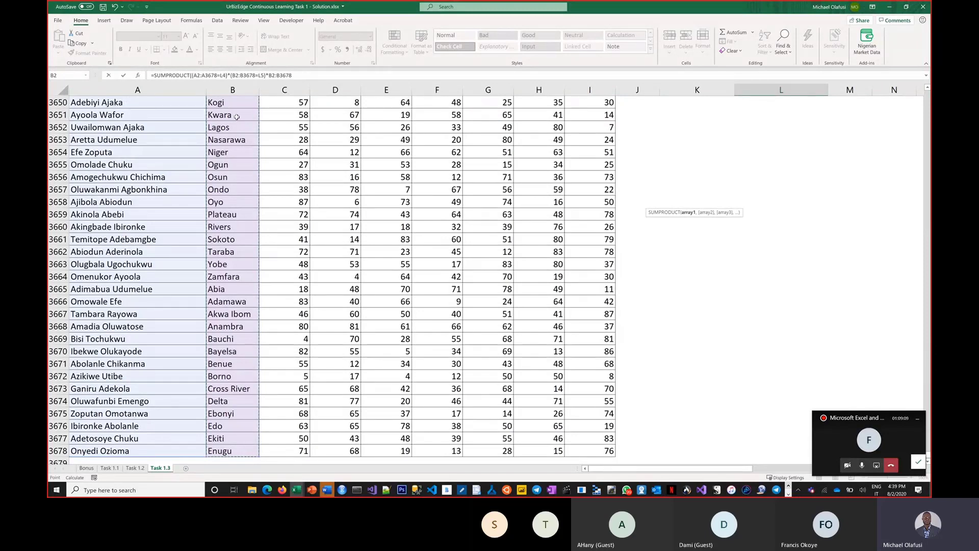
key("Escape")
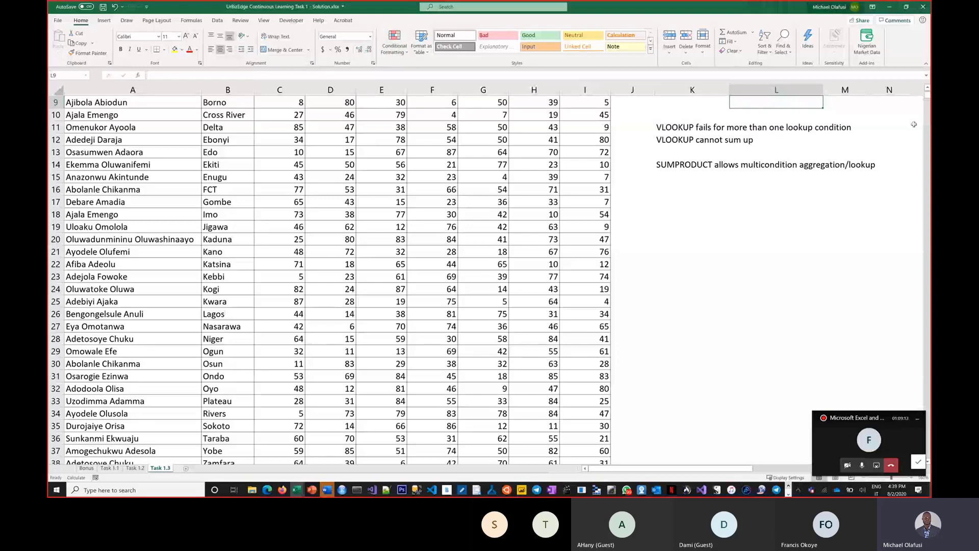
Step: Start a SUMPRODUCT formula in cell L9 with a bracketed condition matching the sales officers in A2:A3678 to L4
left_click(928, 89)
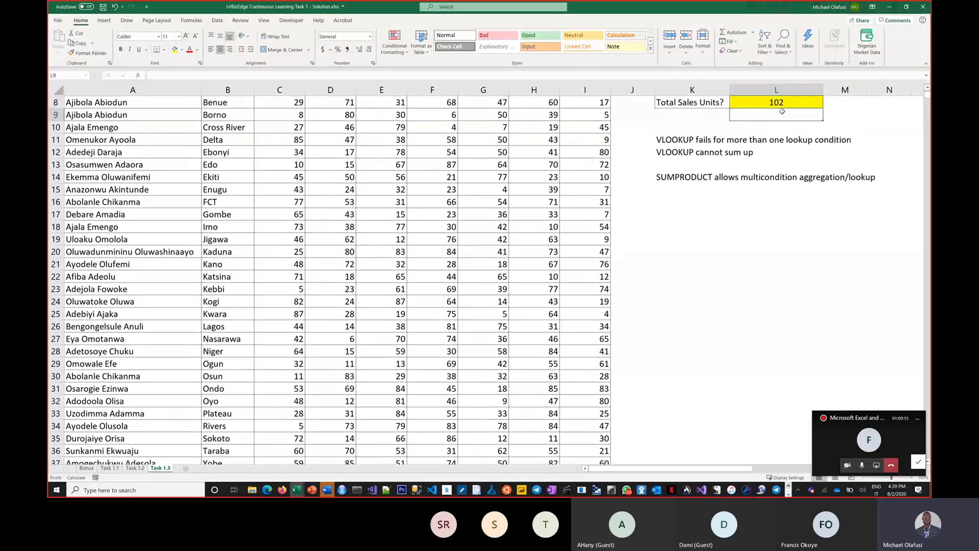
type("=sum")
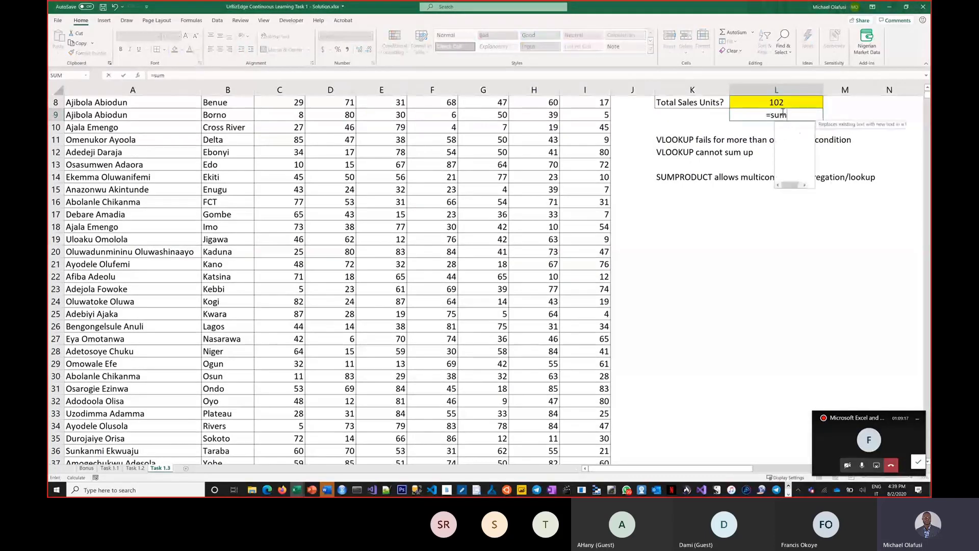
type("PRODUCT(")
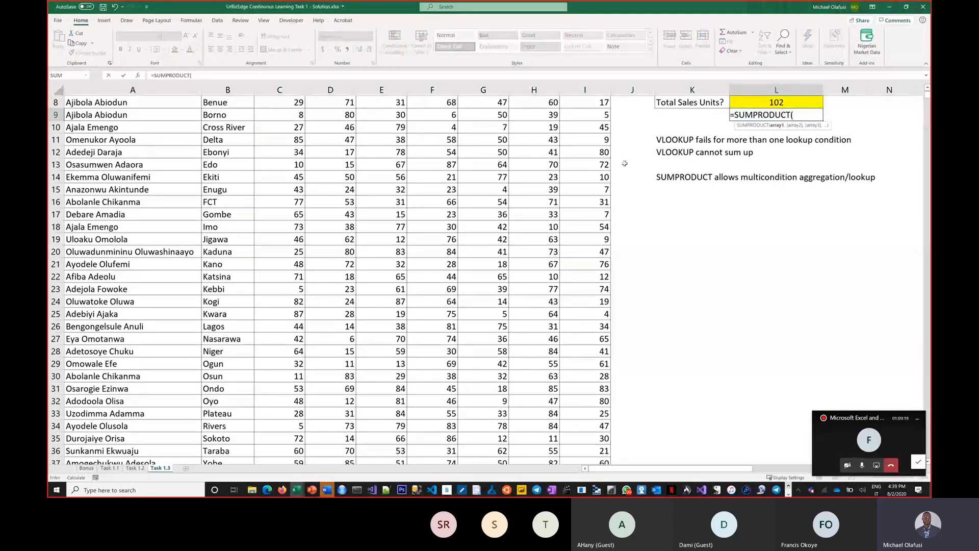
type("(")
scroll(625, 163, "up", 3)
left_click(115, 115)
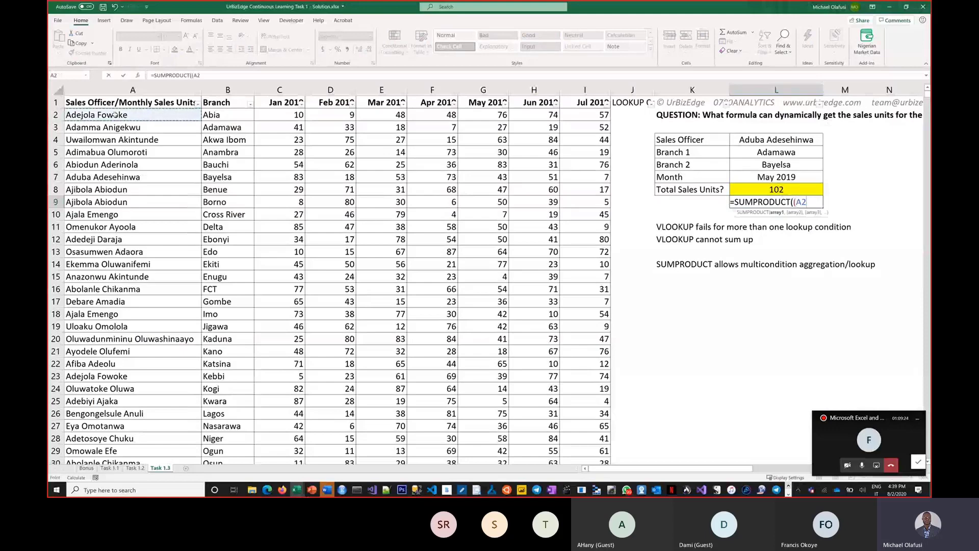
key("ctrl+shift+Down")
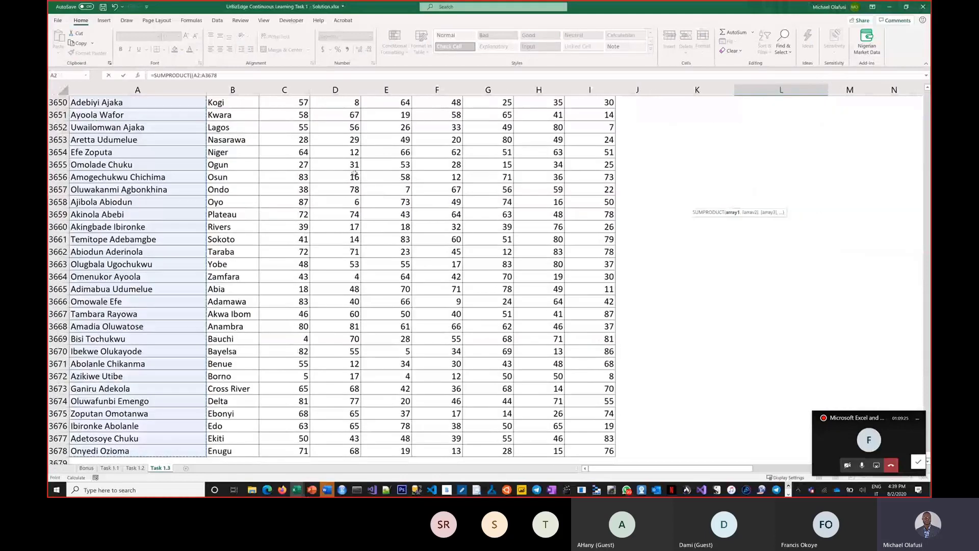
scroll(355, 174, "up", 5)
type("=")
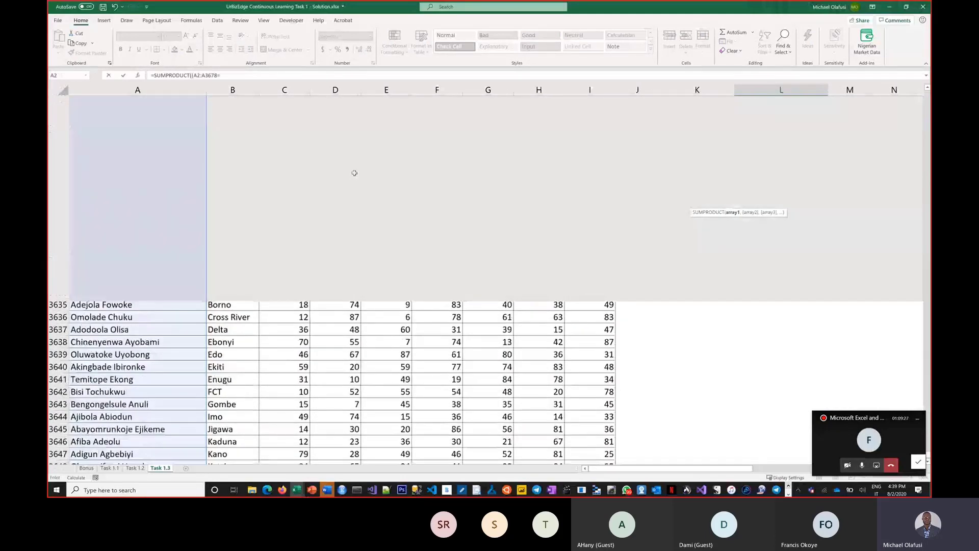
scroll(355, 174, "up", 15)
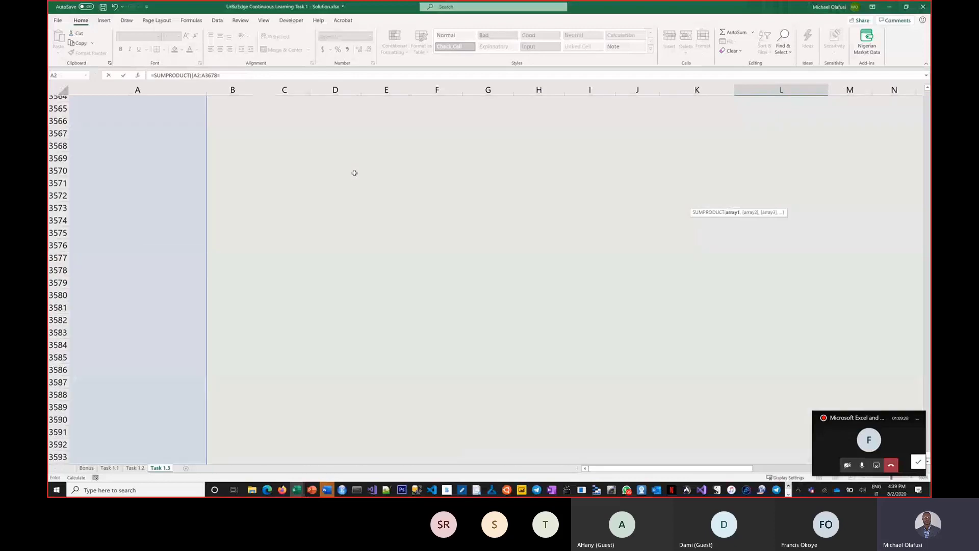
scroll(354, 174, "up", 6)
scroll(355, 172, "up", 20)
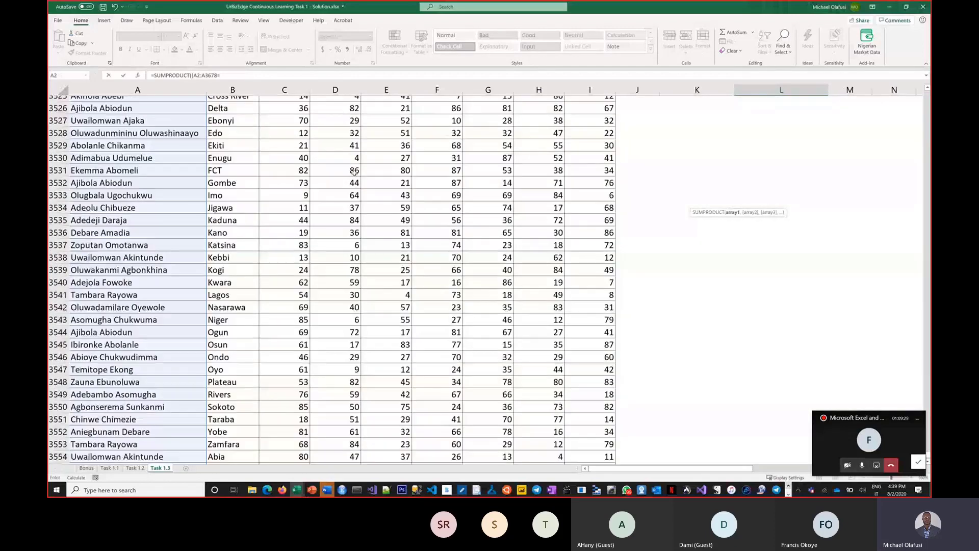
scroll(548, 149, "up", 18)
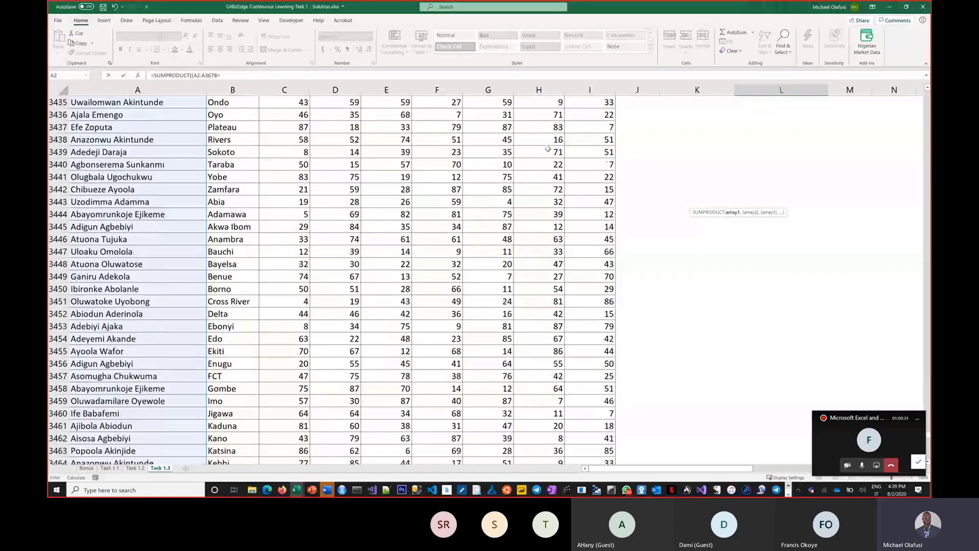
left_click(623, 175)
key("ctrl+Up")
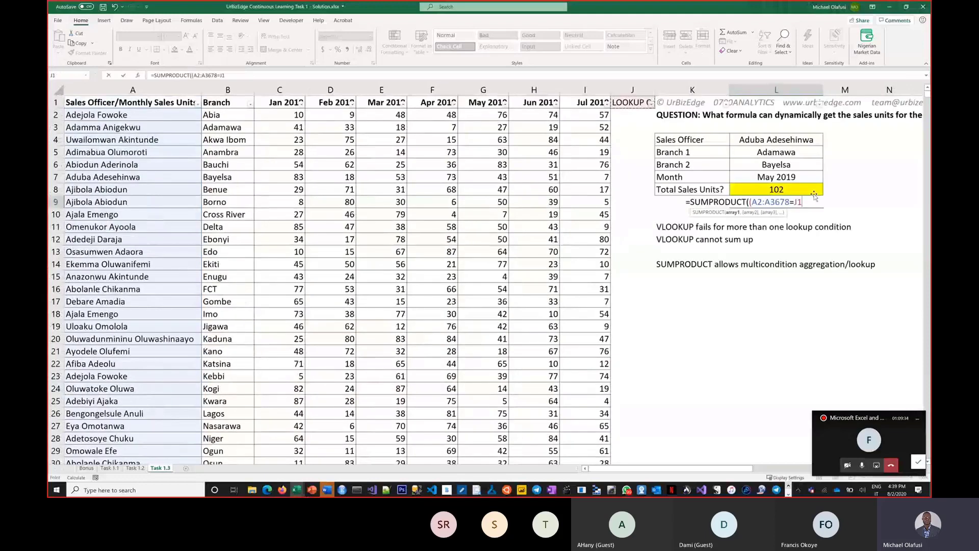
left_click(767, 140)
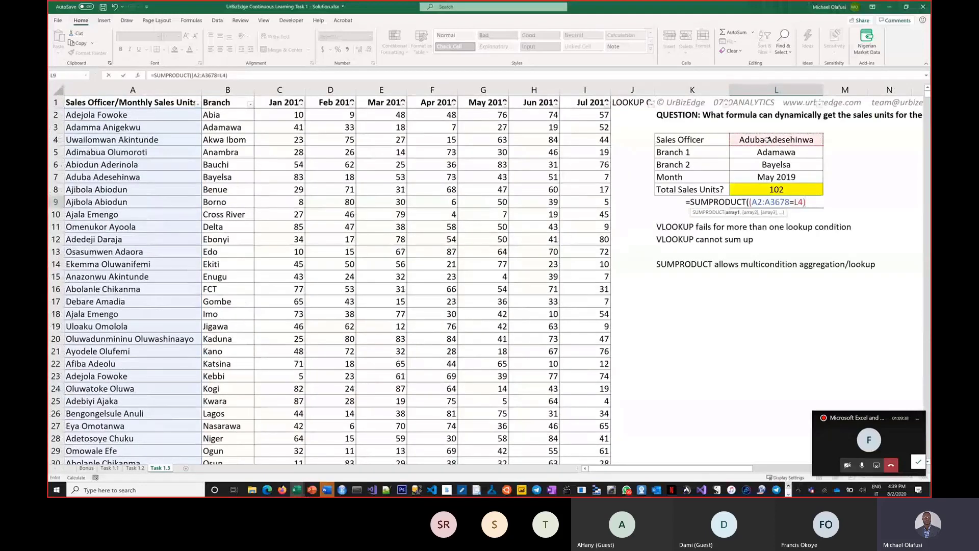
Step: Multiply the sales officer condition by a bracketed Branch 1 condition, B2:B3678=L5, in the L9 formula
type(")*(")
left_click(242, 116)
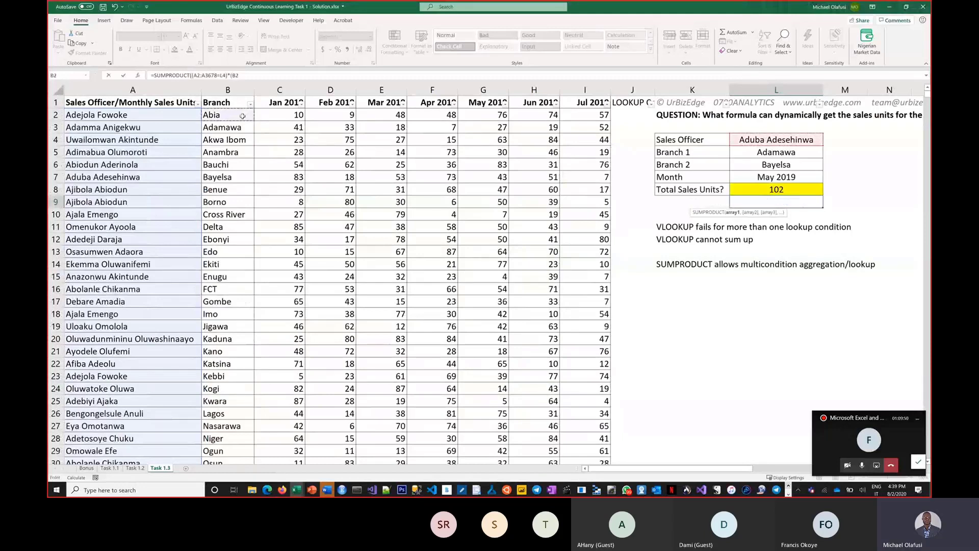
key("ctrl+shift+Down")
type("=")
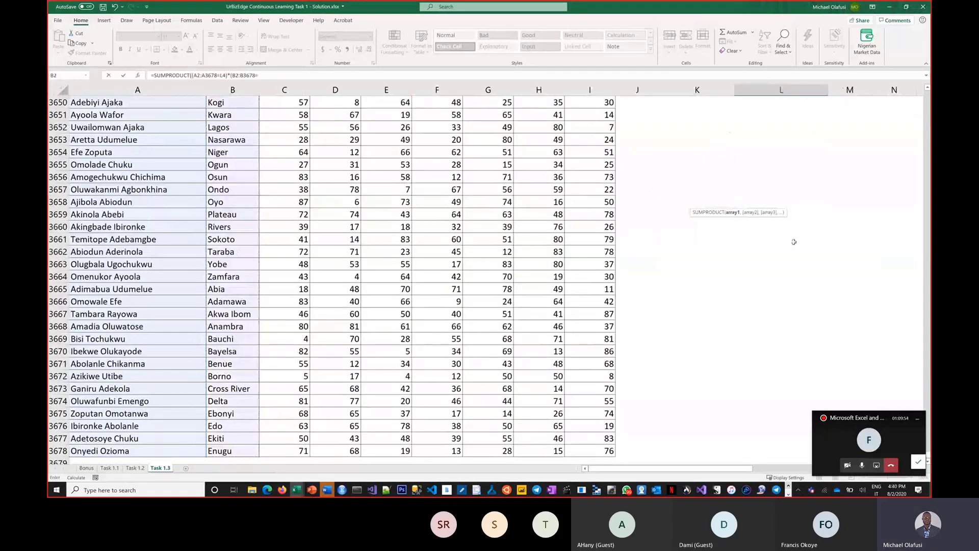
left_click(633, 214)
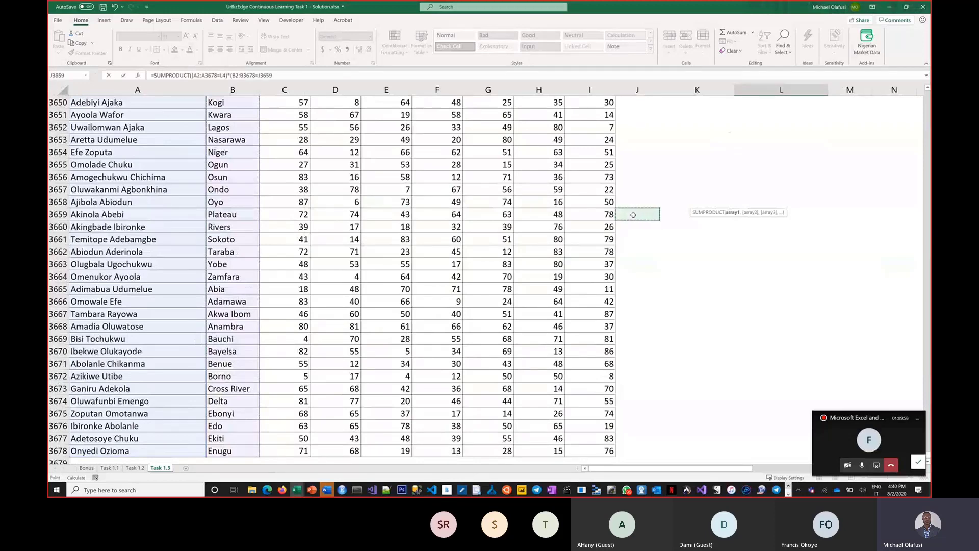
key("ctrl+Up")
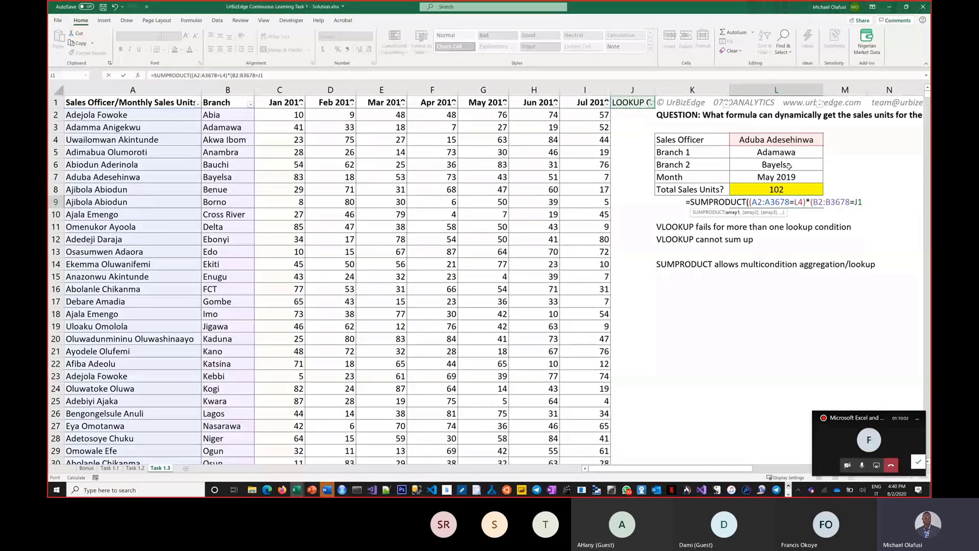
left_click(815, 152)
type(")")
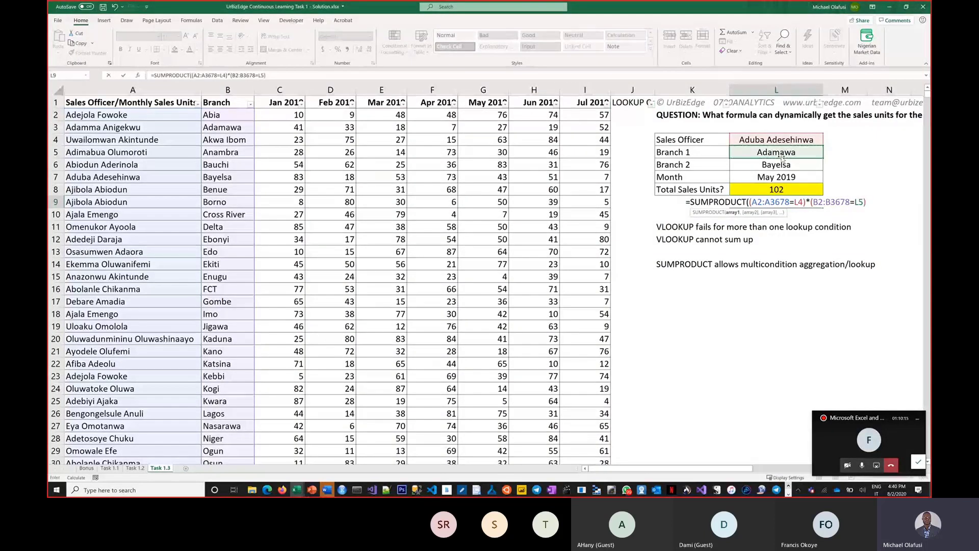
Step: Expand the branch part of the L9 formula to ((B2:B3678=L5)+(B2:B3678=L6)), adding Branch 2 as an alternative inside shared outer brackets
left_click(812, 202)
type("(")
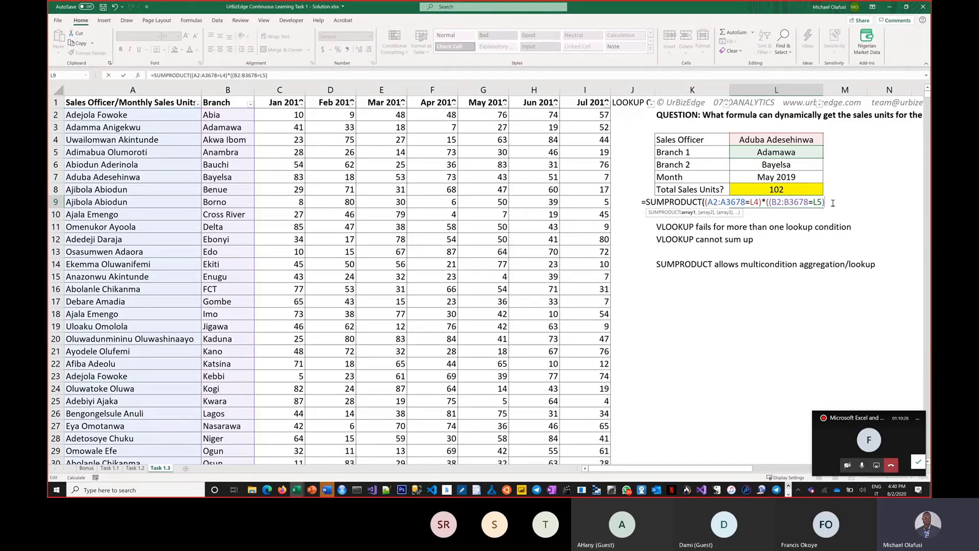
type("+(")
left_click(239, 118)
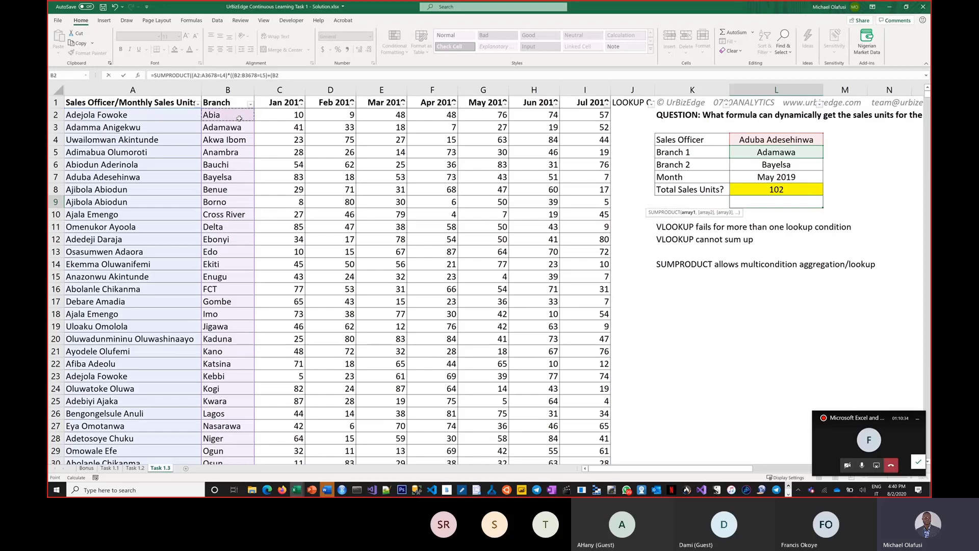
key("ctrl+shift+Down")
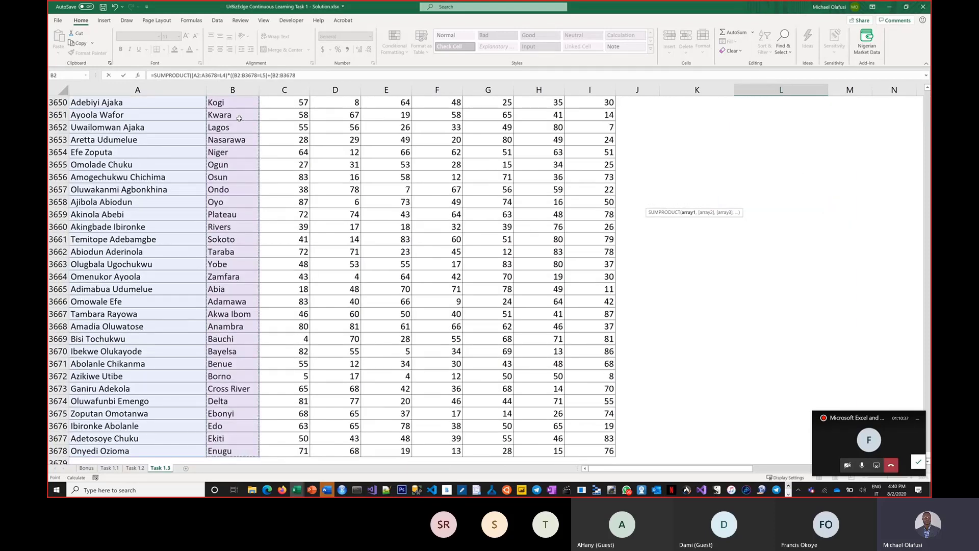
type("=")
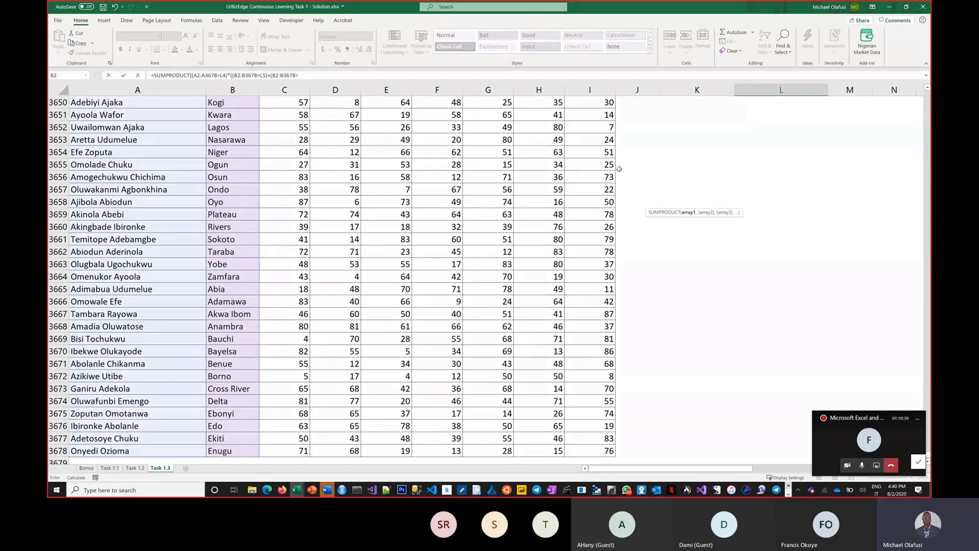
left_click(625, 174)
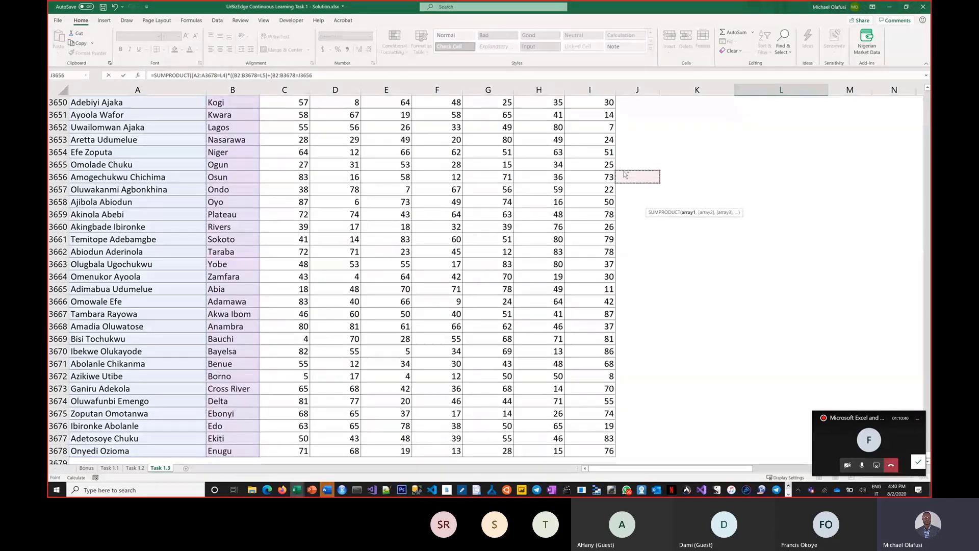
key("ctrl+Up")
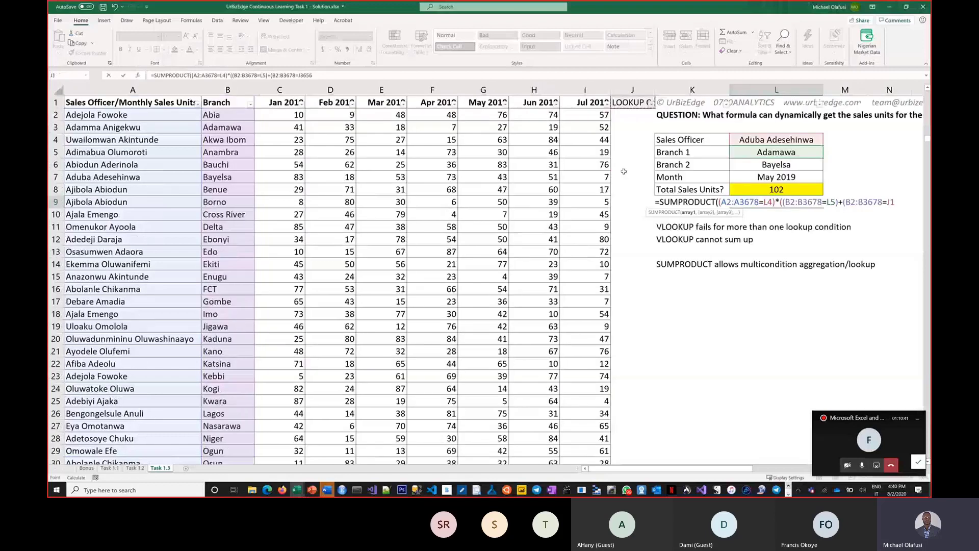
left_click(780, 168)
type(")")
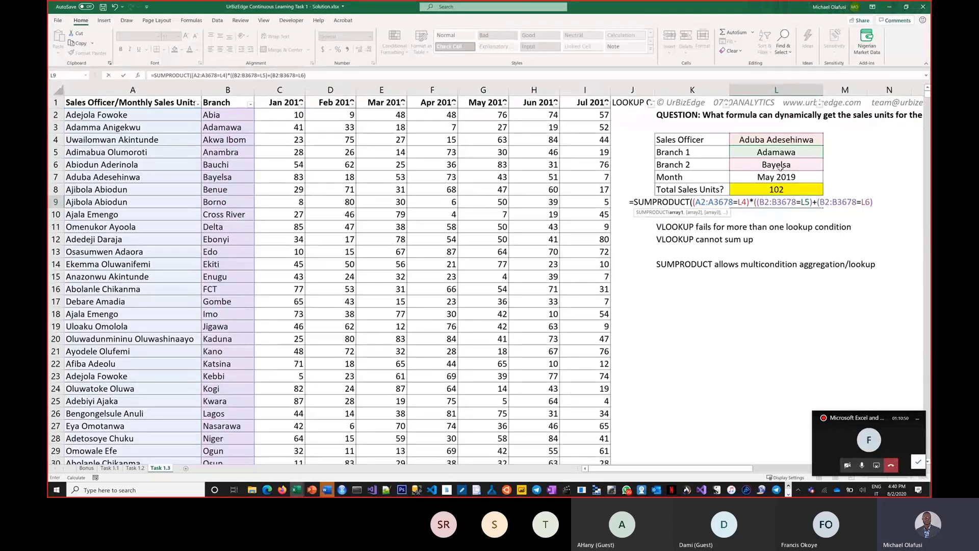
type(")")
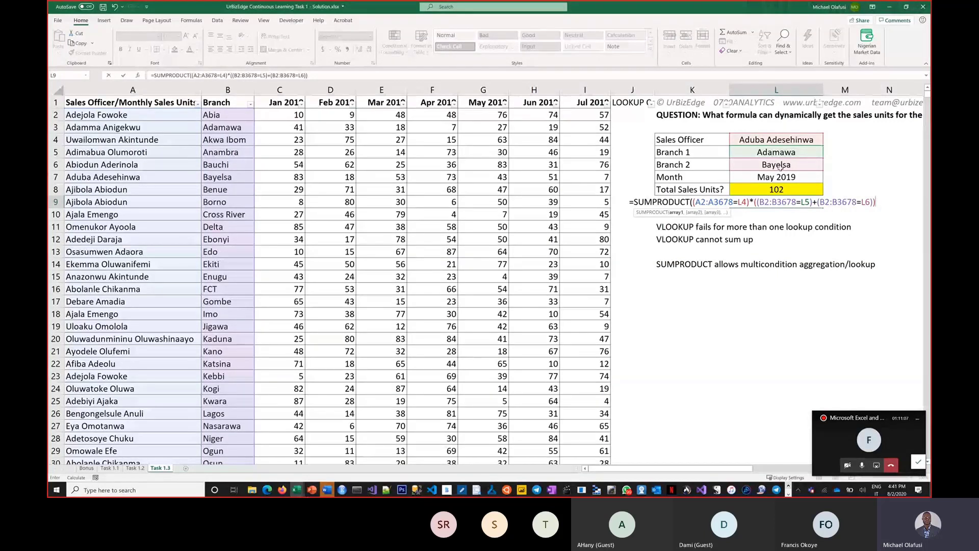
Step: Multiply the grouped branch conditions by a month condition matching the headers in C1:I1 to L7
type("*")
left_click(286, 102)
left_click_drag(376, 111, 587, 103)
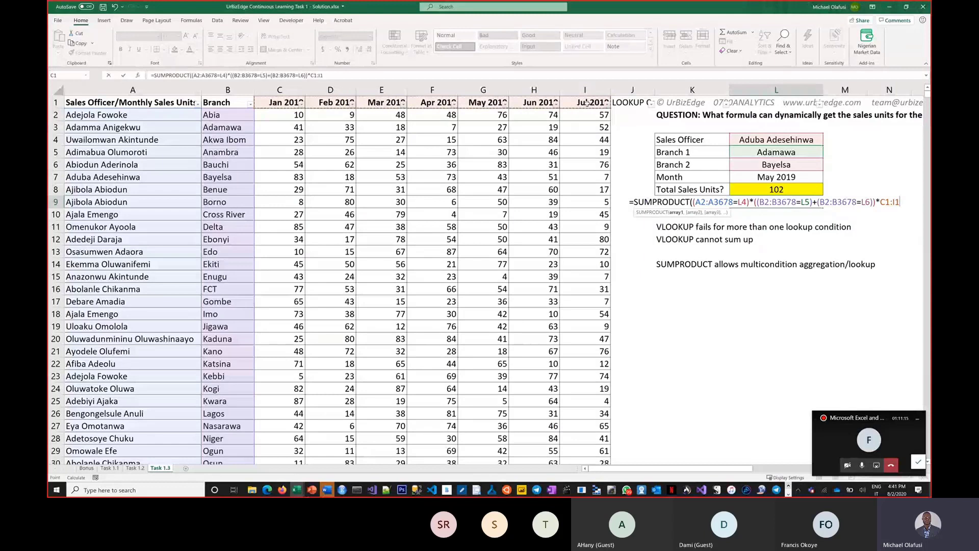
type("=")
left_click(784, 177)
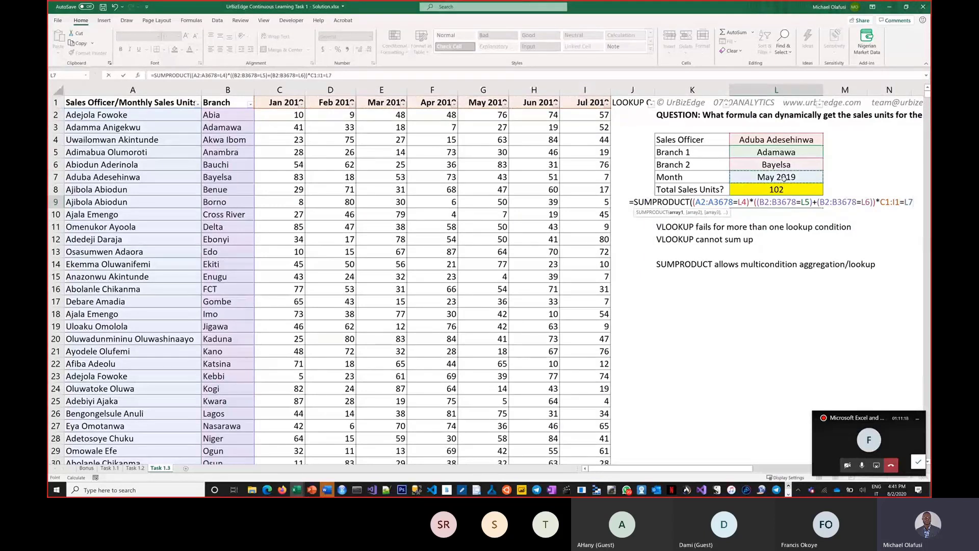
type(")")
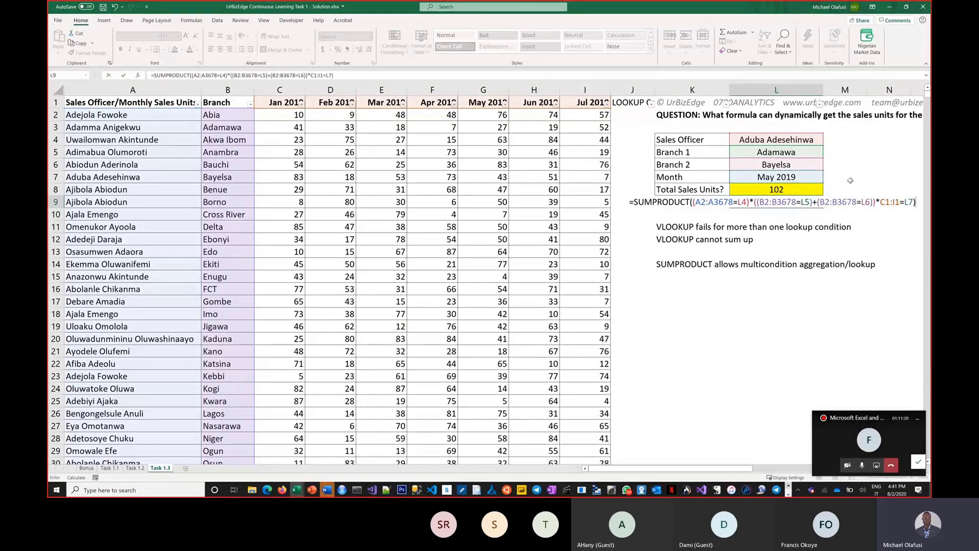
Step: Enclose the month condition in its own brackets so that it reads (C1:I1=L7) in the L9 formula
left_click(882, 202)
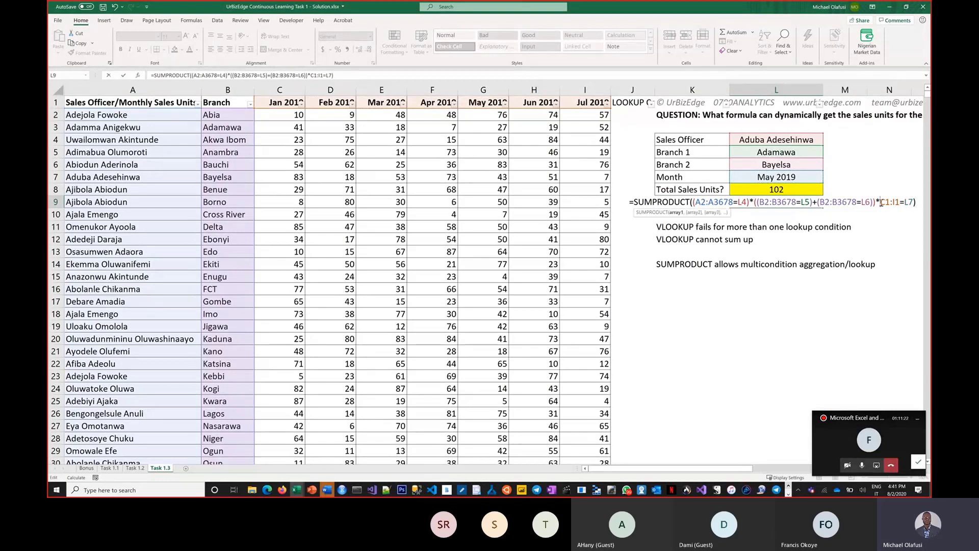
type("(")
key("End")
type(")")
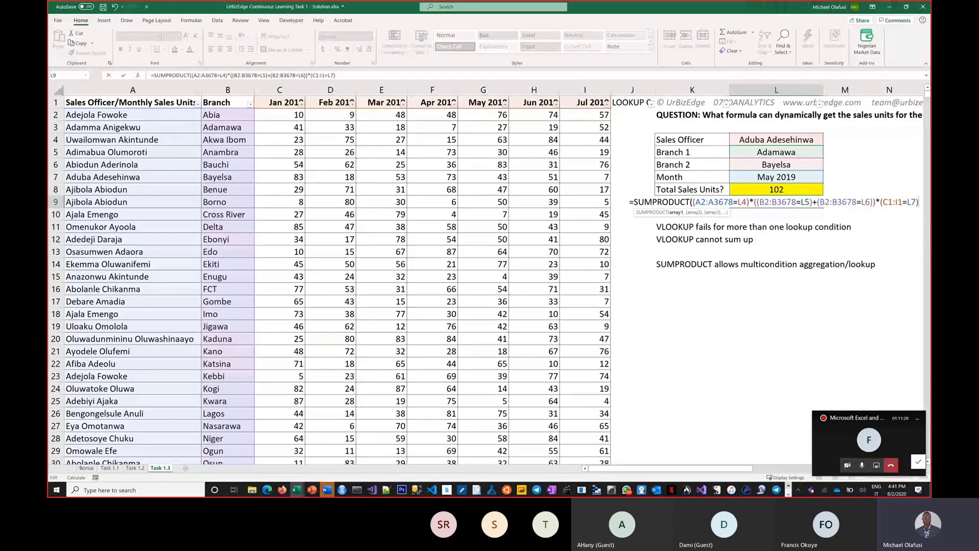
Step: Complete the SUMPRODUCT formula in L9 by multiplying it by the sales data range C2:I3678
type("*(")
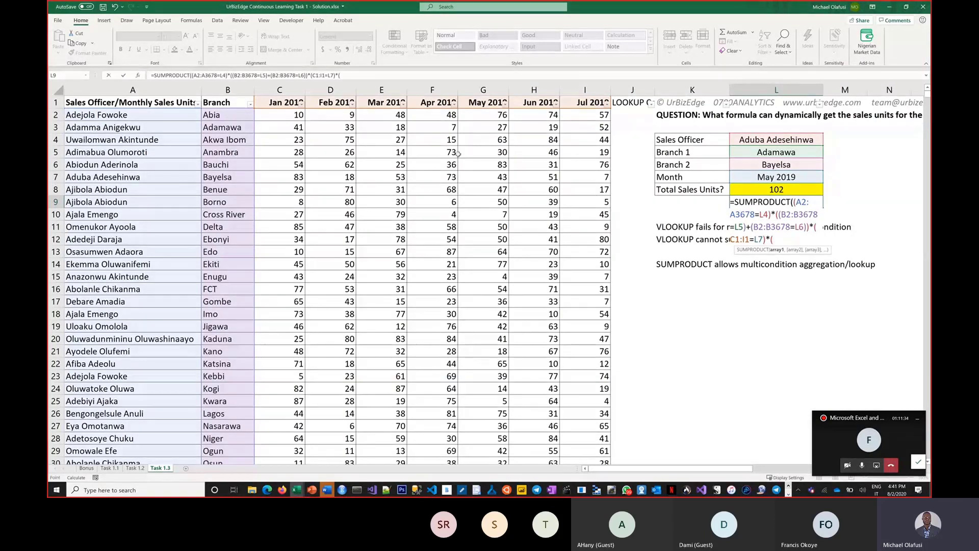
left_click_drag(305, 117, 574, 173)
key("ctrl+shift+Down")
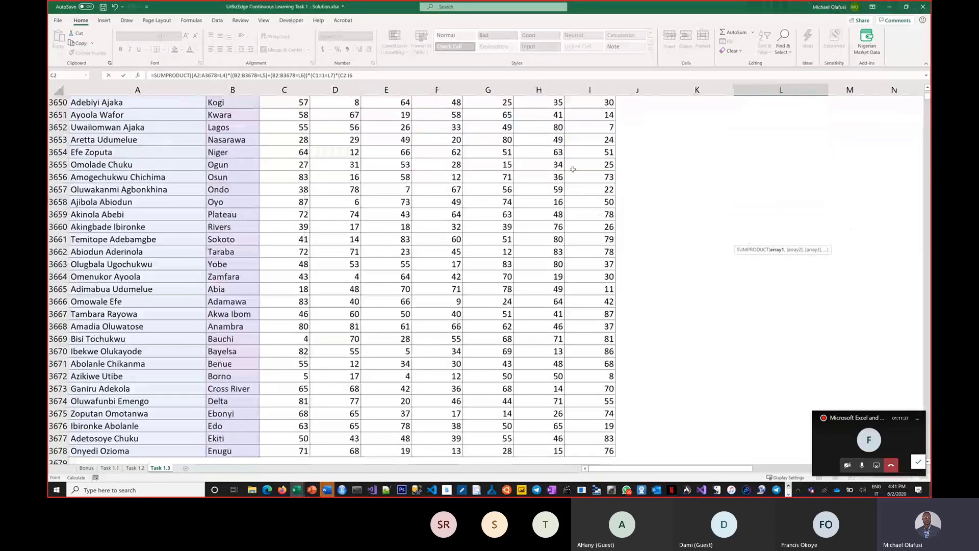
type(")")
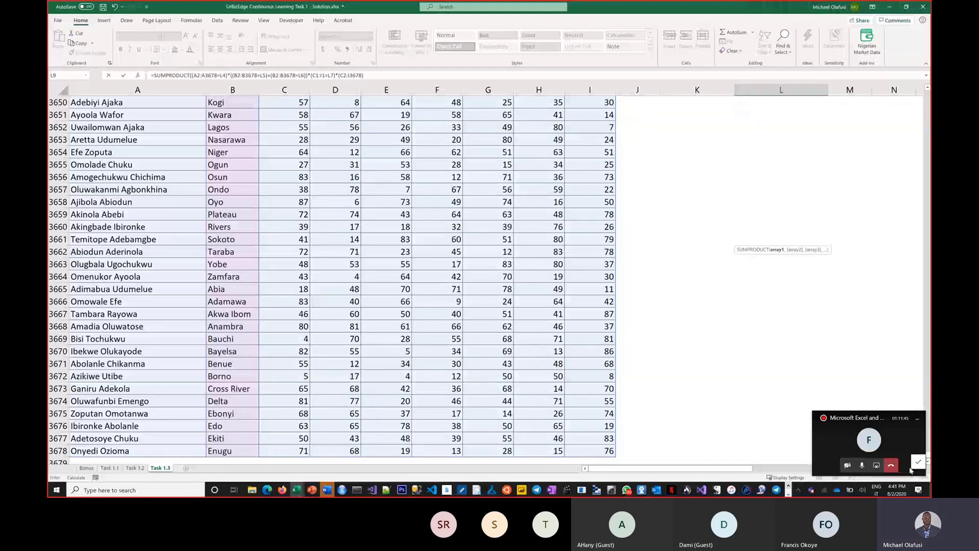
left_click(918, 419)
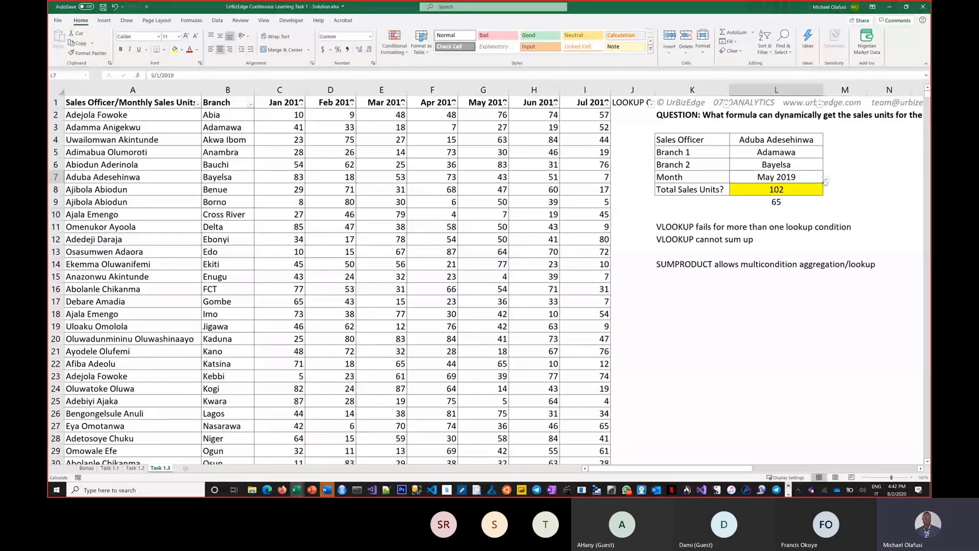
Step: Switch the Month in L7 to Mar 2019 and inspect the formula in the Total Sales Units cell L8
left_click(825, 179)
left_click(746, 206)
left_click(786, 203)
left_click(786, 190)
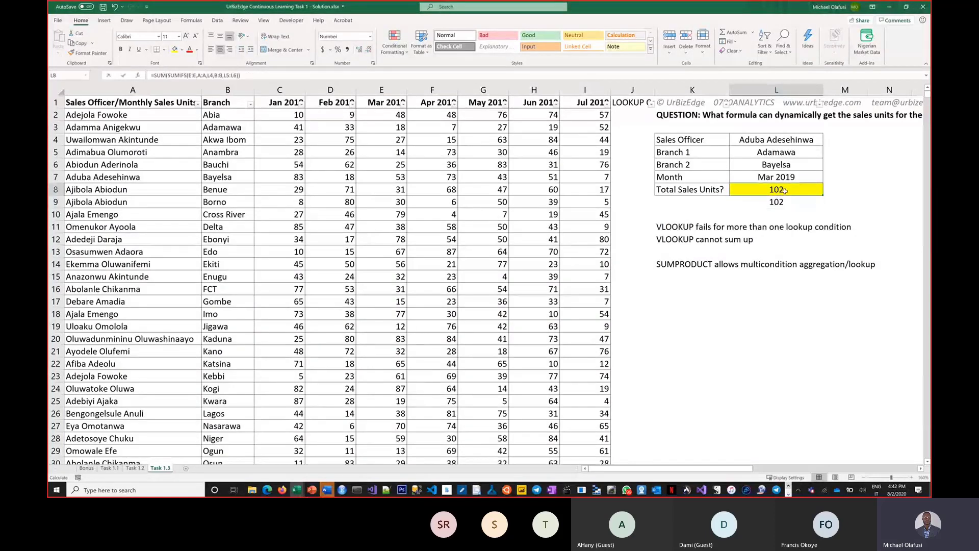
double_click(786, 190)
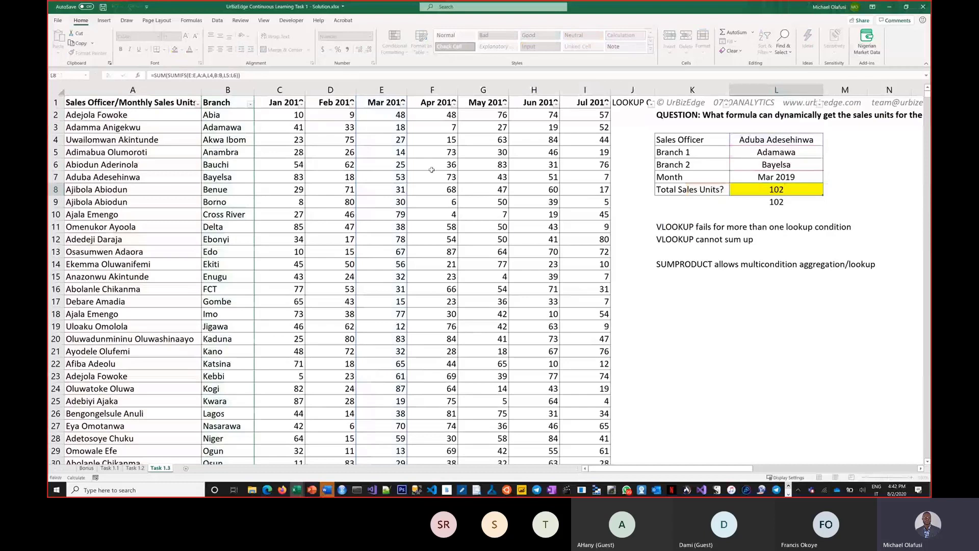
key("Escape")
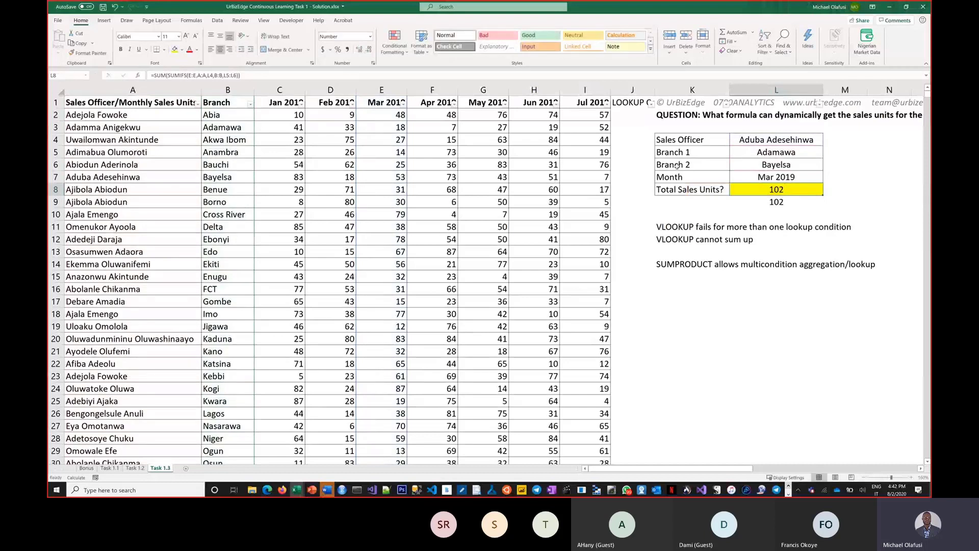
Step: Set the Month in L7 to May 2019
left_click(785, 179)
left_click(827, 180)
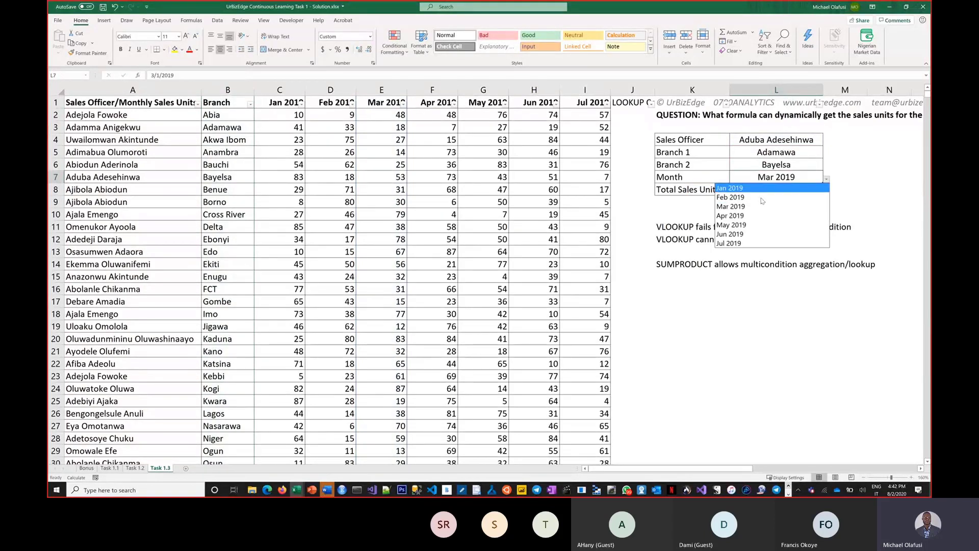
left_click(748, 226)
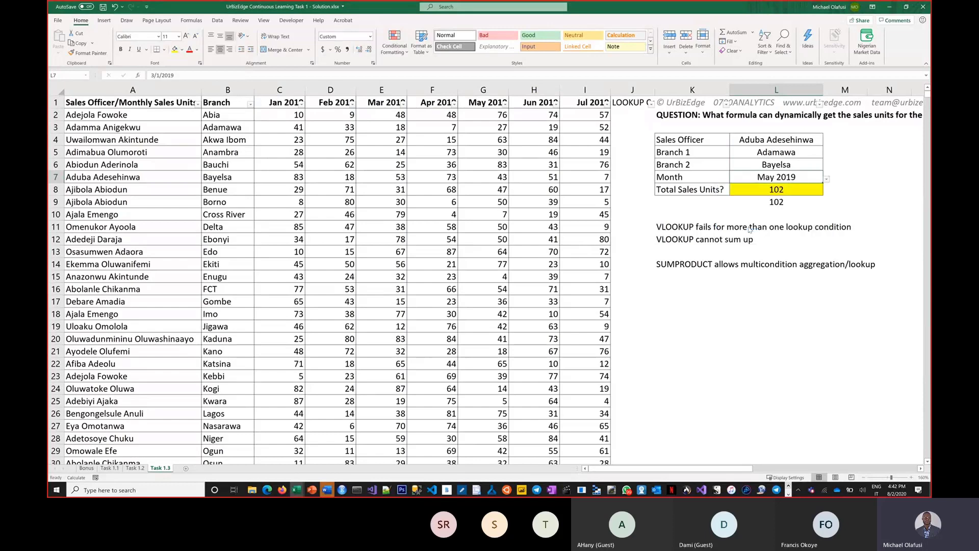
Step: Change the sum range of the SUMIFS formula in L8 to the May 2019 column, G:G
left_click(769, 191)
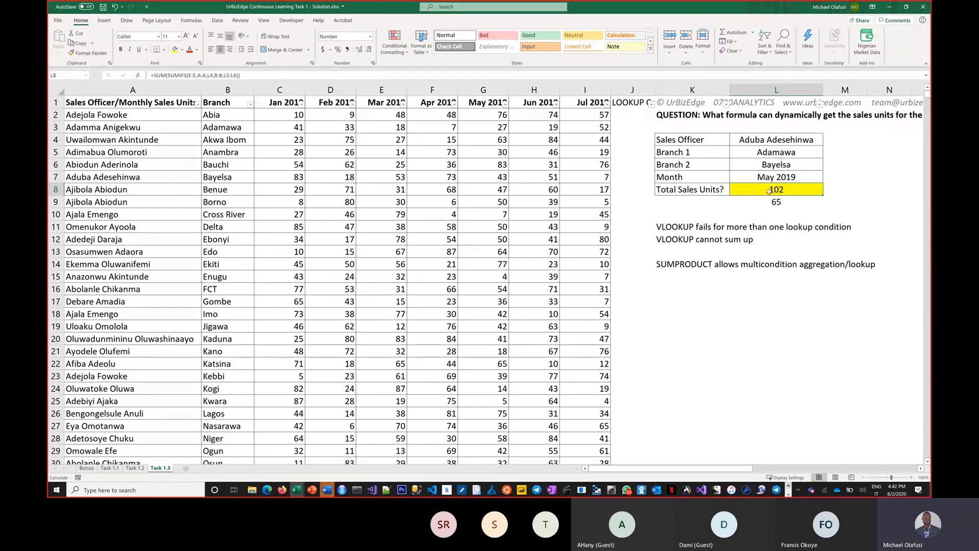
double_click(769, 191)
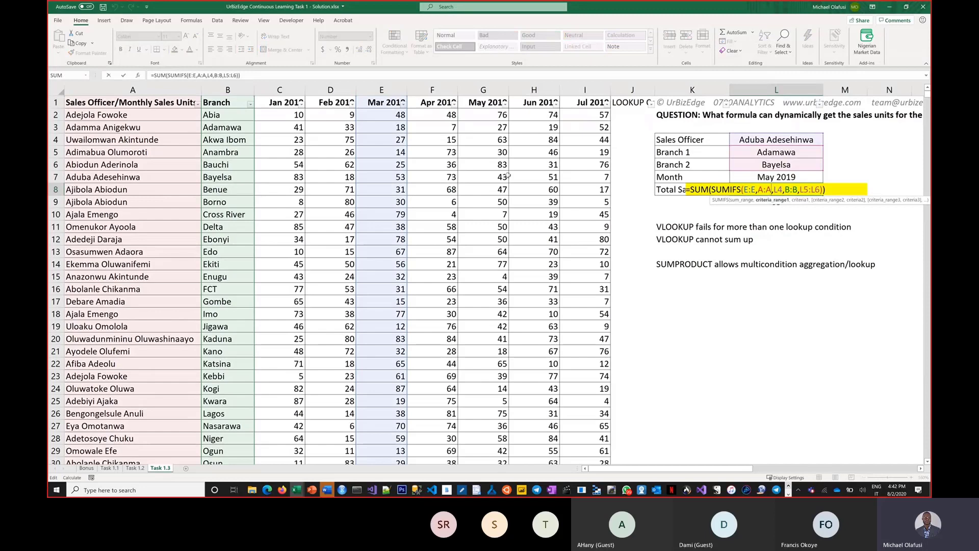
left_click_drag(508, 176, 479, 161)
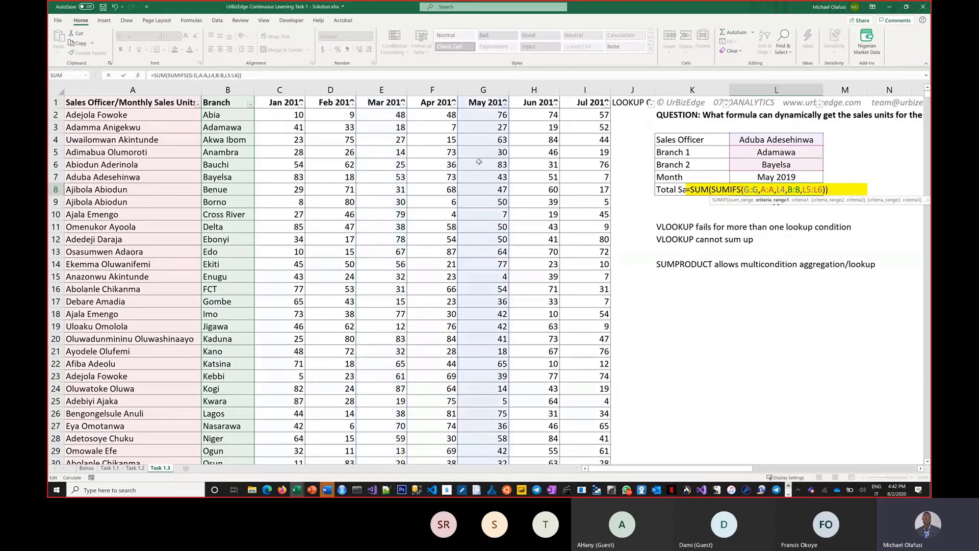
key("Return")
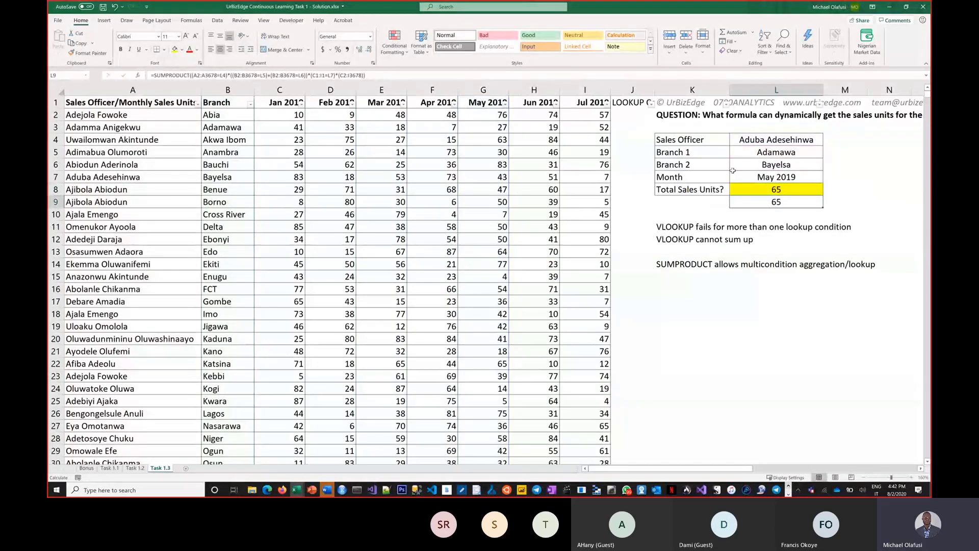
left_click(687, 329)
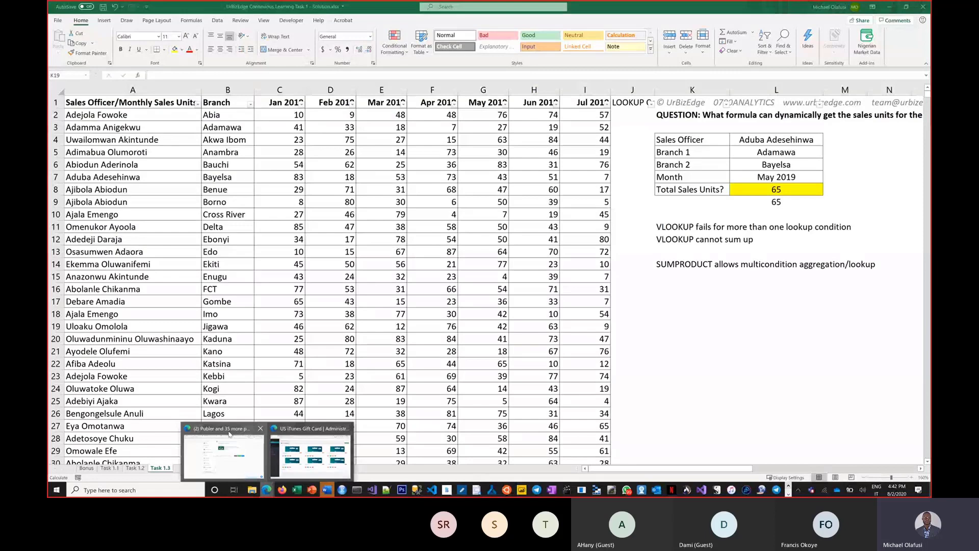
Step: Switch to the Edge browser and open the presenter's YouTube channel page in a new tab
left_click(229, 434)
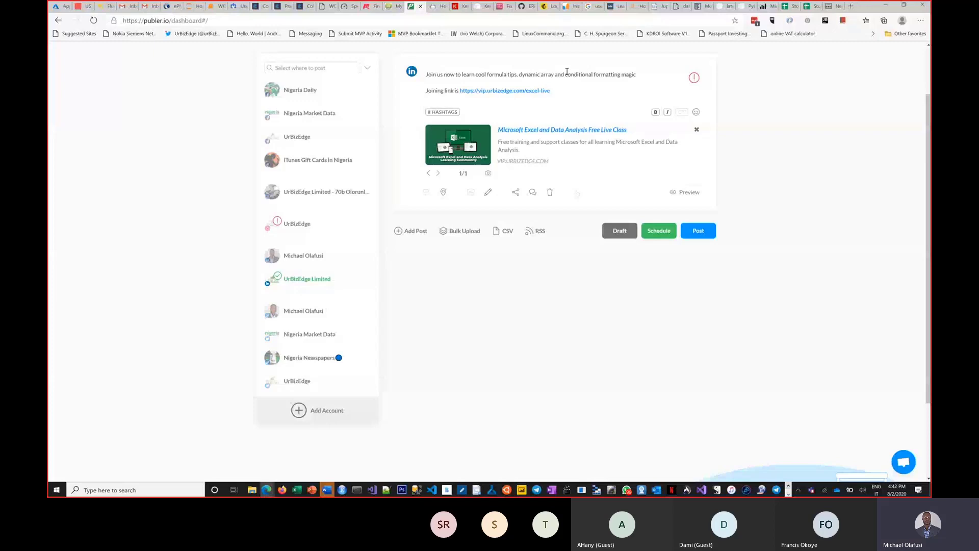
key("ctrl+t")
type("y")
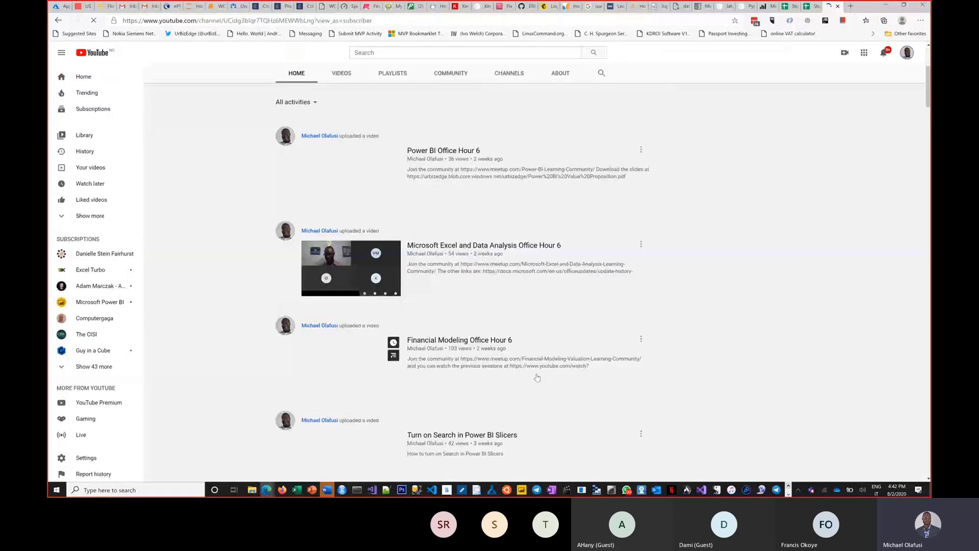
Step: Look through the channel's uploaded videos for the practical task on SUMIFS, INDEX, MATCH and SUMPRODUCT
scroll(537, 378, "down", 10)
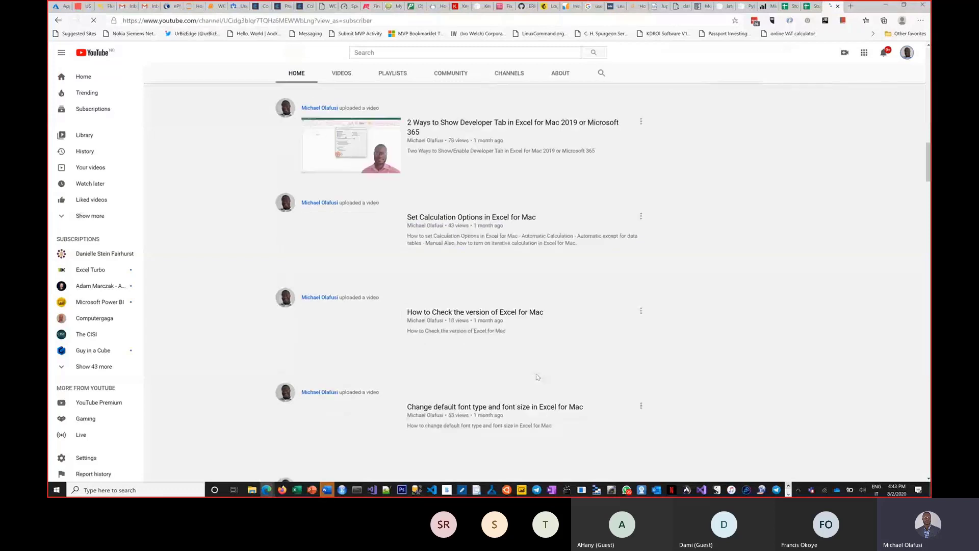
scroll(508, 179, "down", 4)
scroll(509, 180, "down", 8)
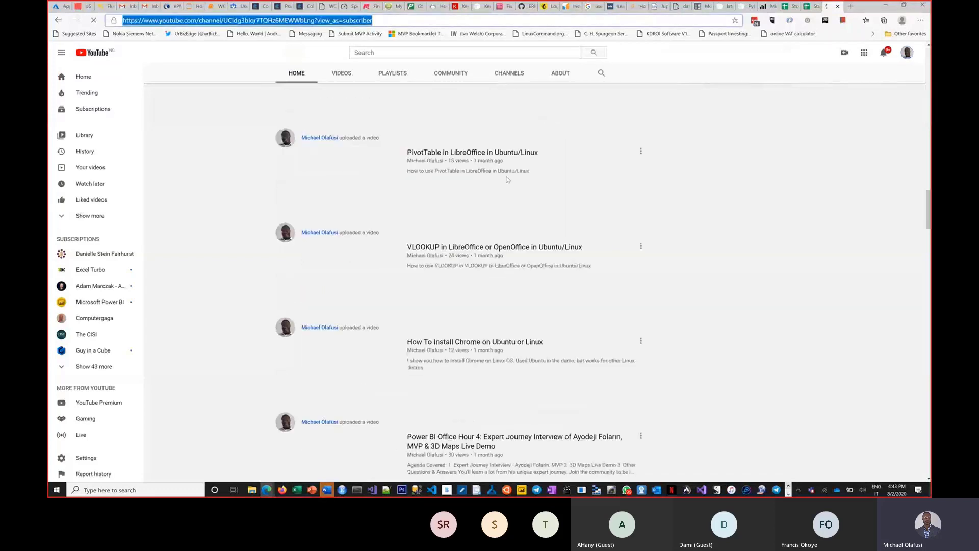
scroll(508, 180, "down", 8)
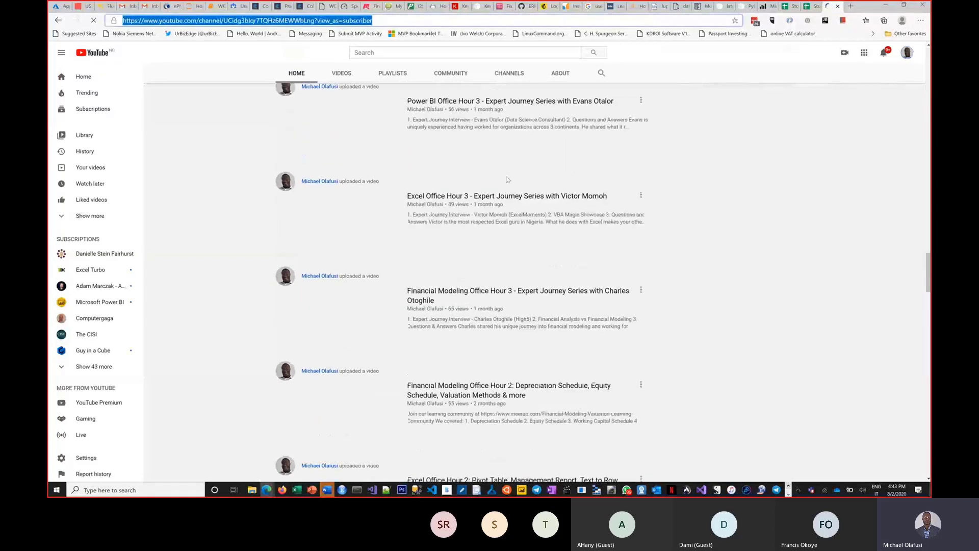
scroll(508, 179, "down", 4)
scroll(508, 179, "down", 10)
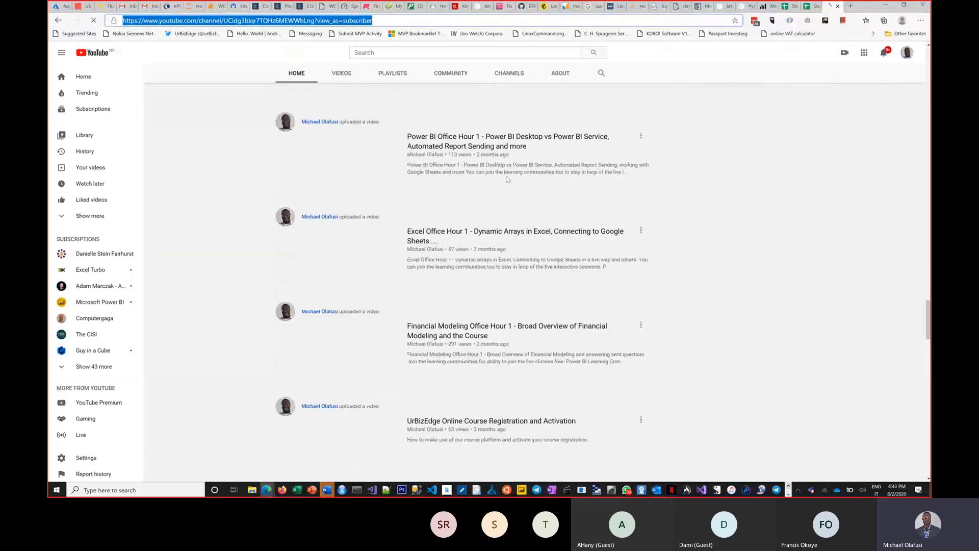
scroll(508, 180, "down", 17)
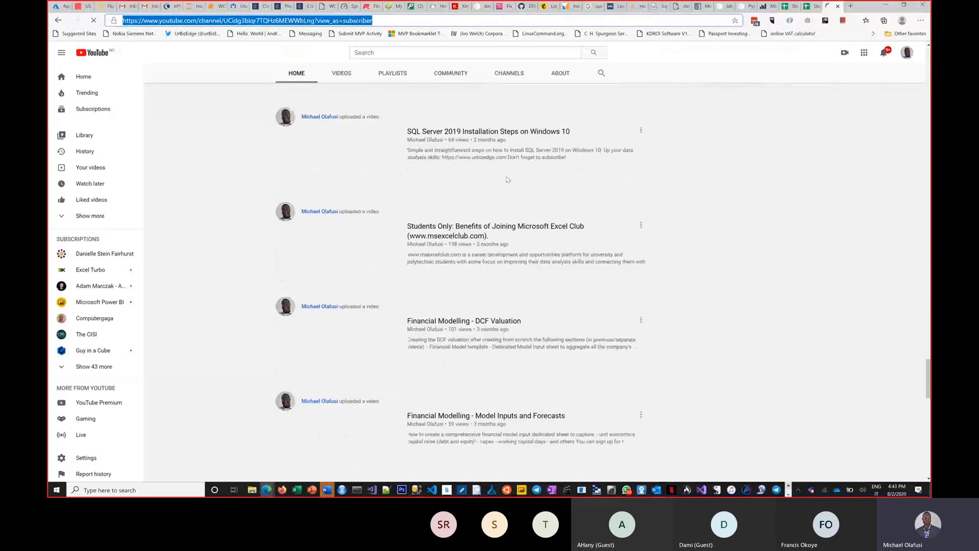
scroll(508, 180, "down", 4)
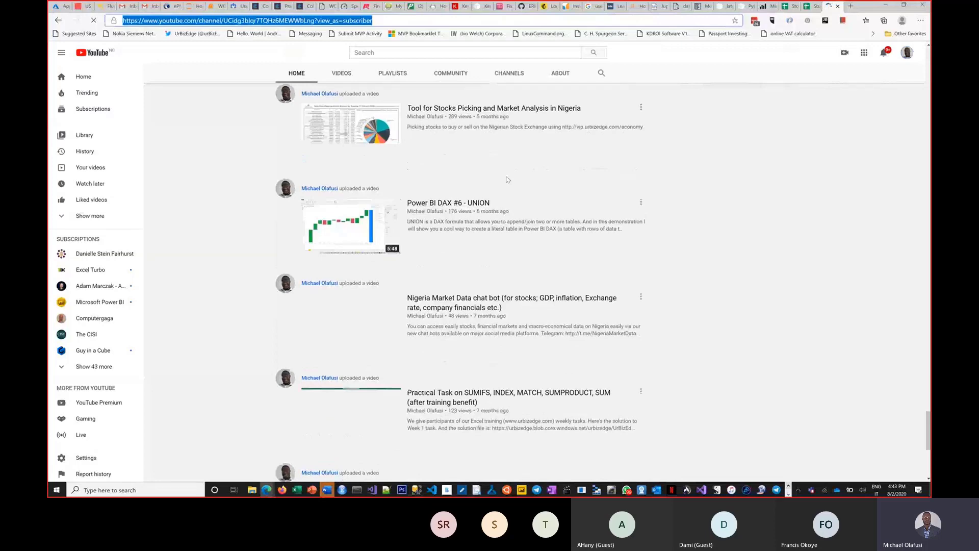
Step: Switch to the Teams meeting and post "Go here to get the video on SUMPRODUCT" with the YouTube channel link in the chat
key("alt+Tab")
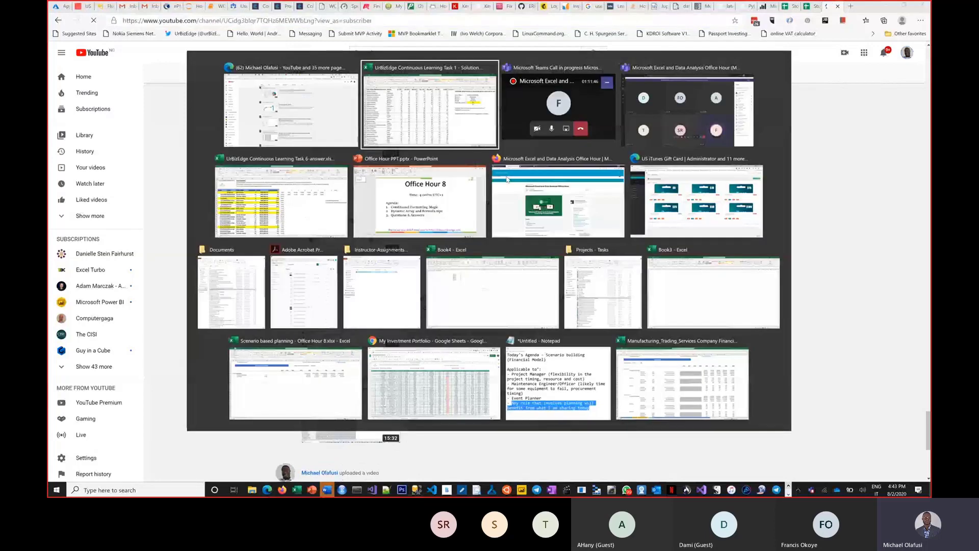
key("alt+Tab")
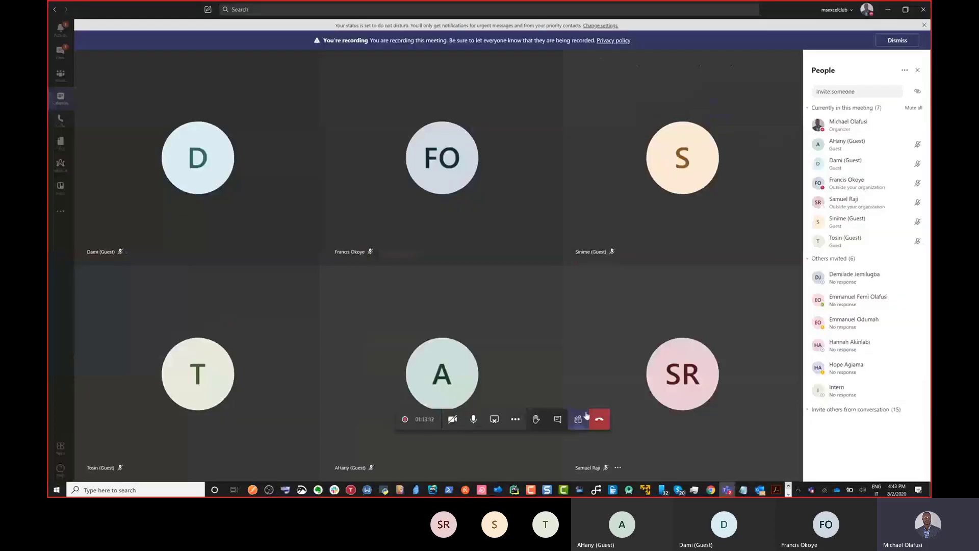
left_click(578, 419)
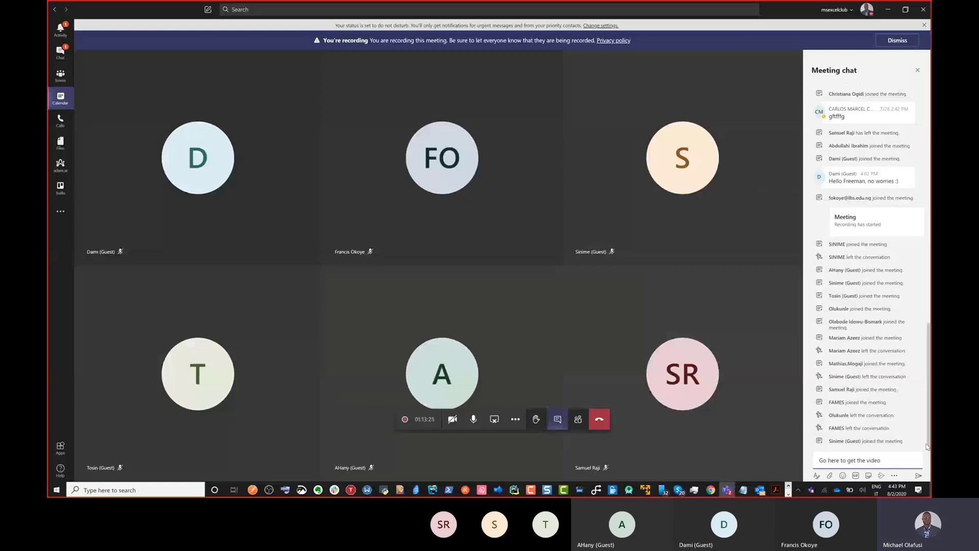
type("on SUMPRODUCT")
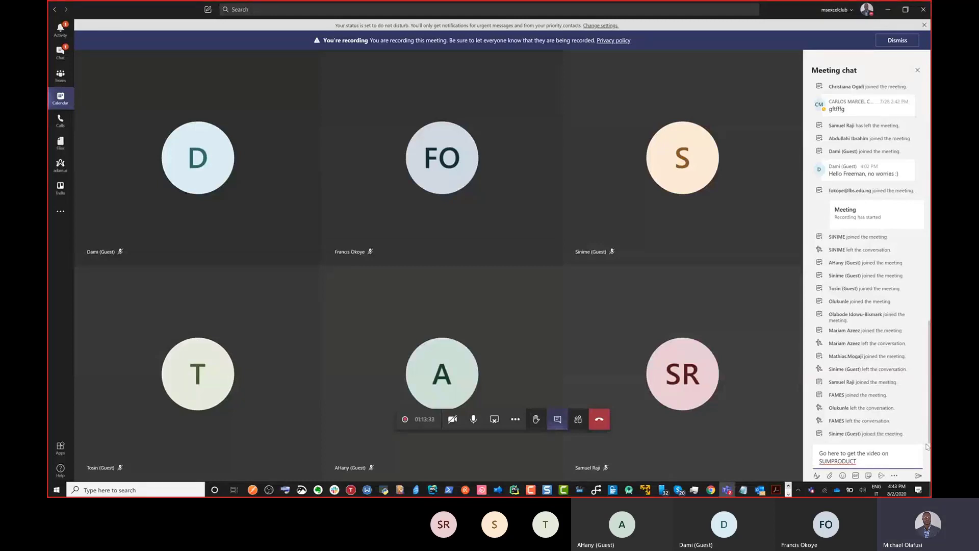
type("https://www.youtube.com/channel/UCidg3blqr7TQHz6MEWWbLng?view_as=subscriber")
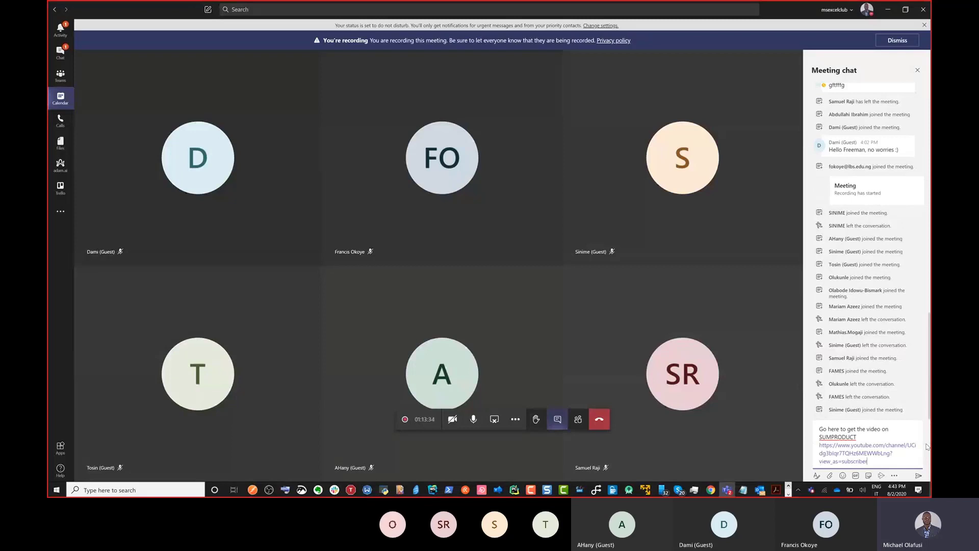
key("Return")
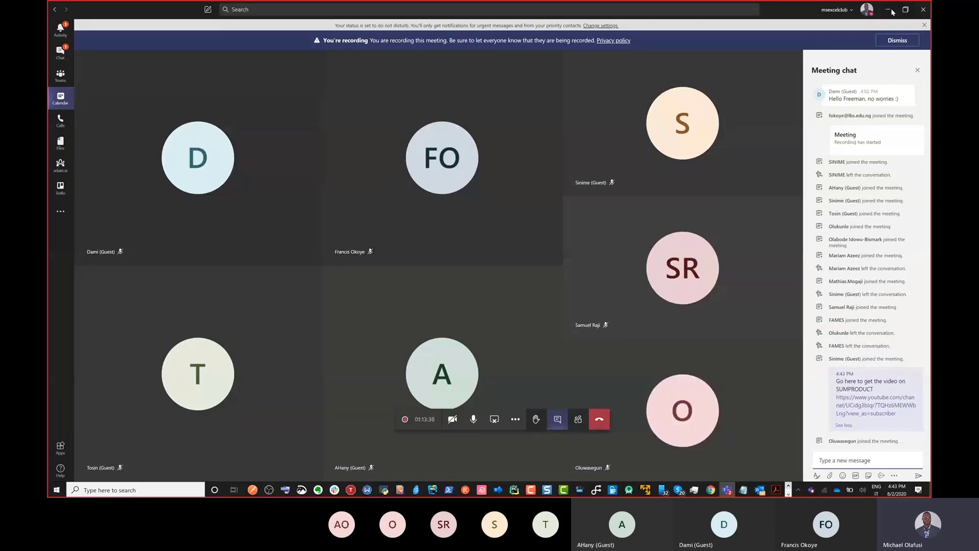
Step: Minimize the Teams and browser windows and switch to the Book4 workbook in Excel
left_click(890, 10)
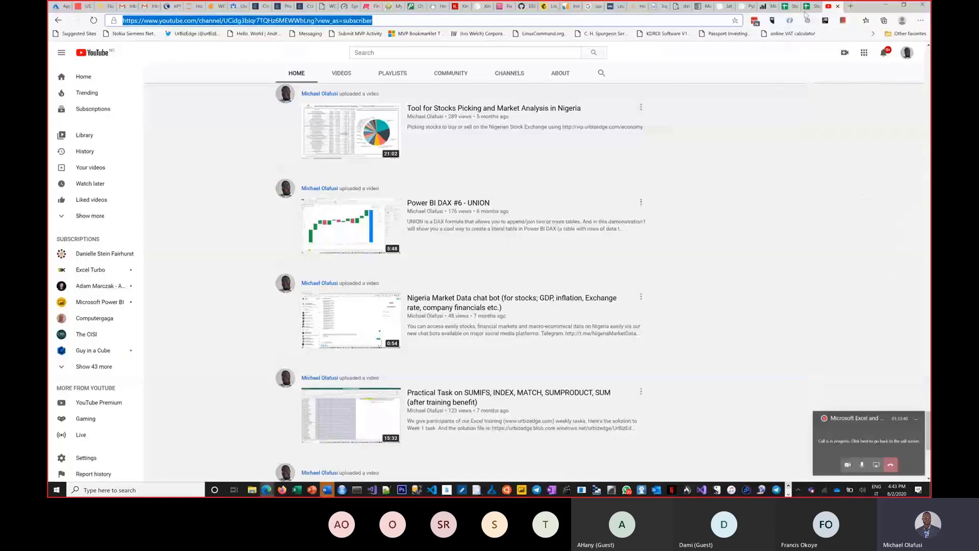
left_click(886, 7)
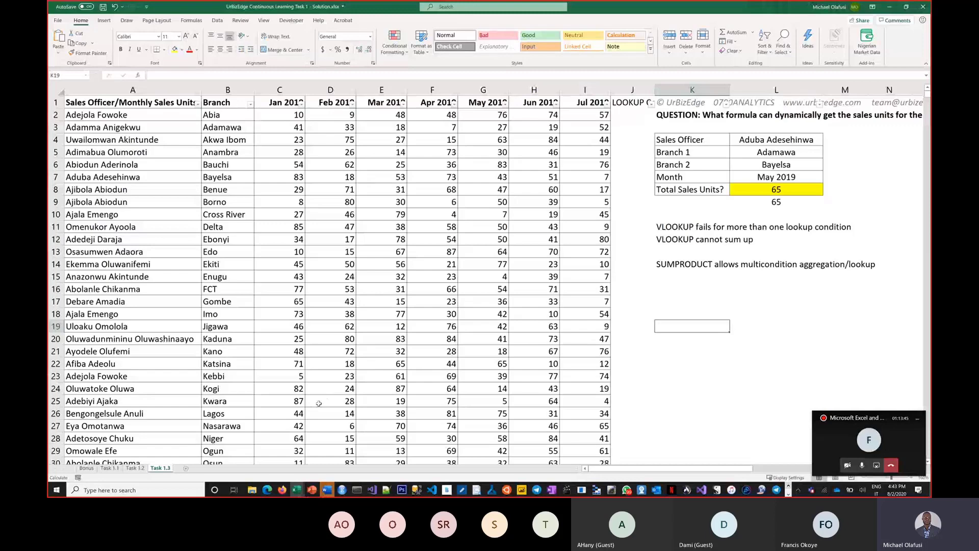
left_click(297, 490)
left_click(492, 464)
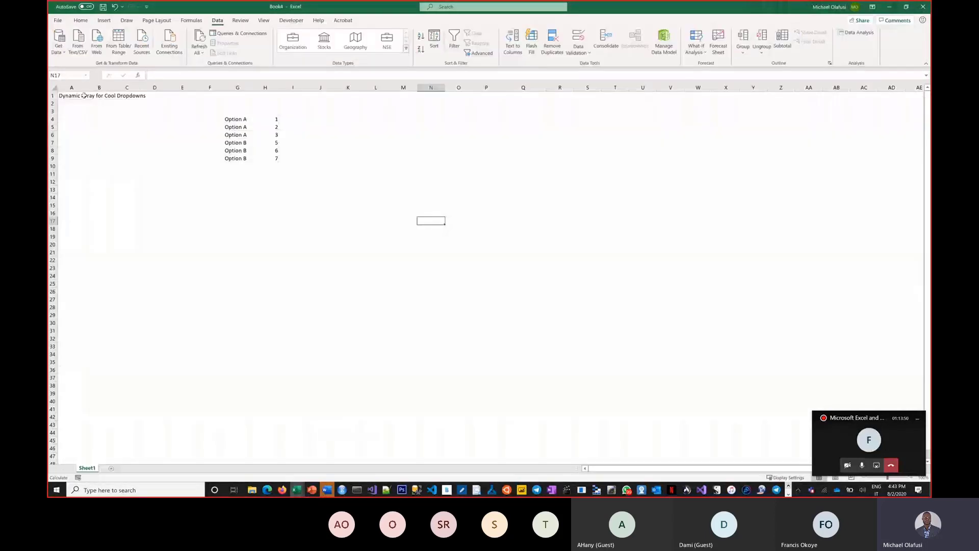
left_click_drag(72, 96, 350, 182)
left_click(604, 277)
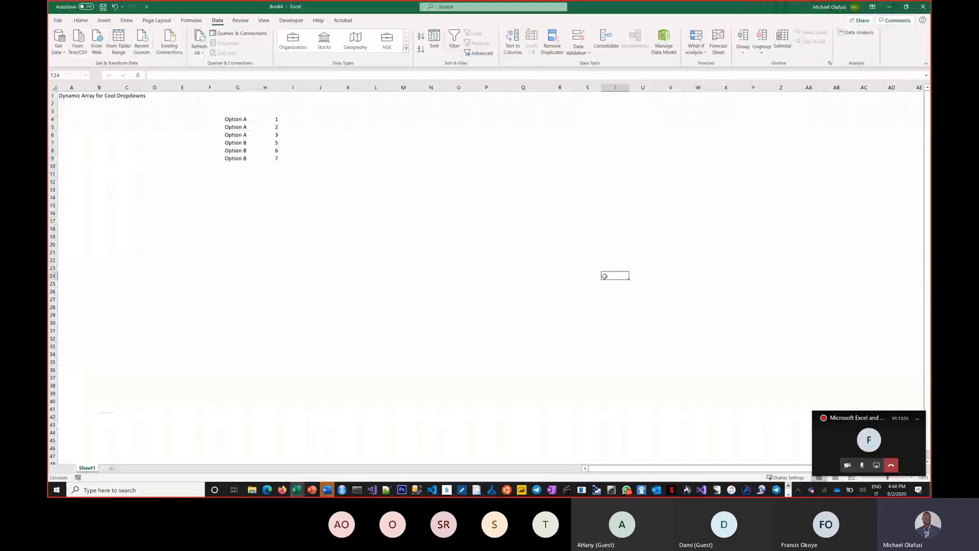
Step: Minimize the floating call window, widen columns A and B, and select cell A3
left_click(920, 419)
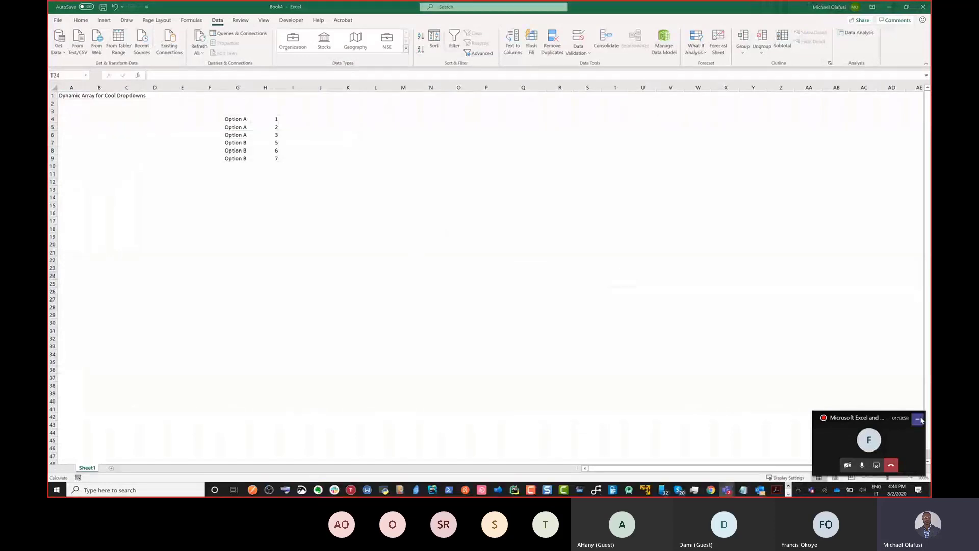
scroll(281, 274, "up", 5)
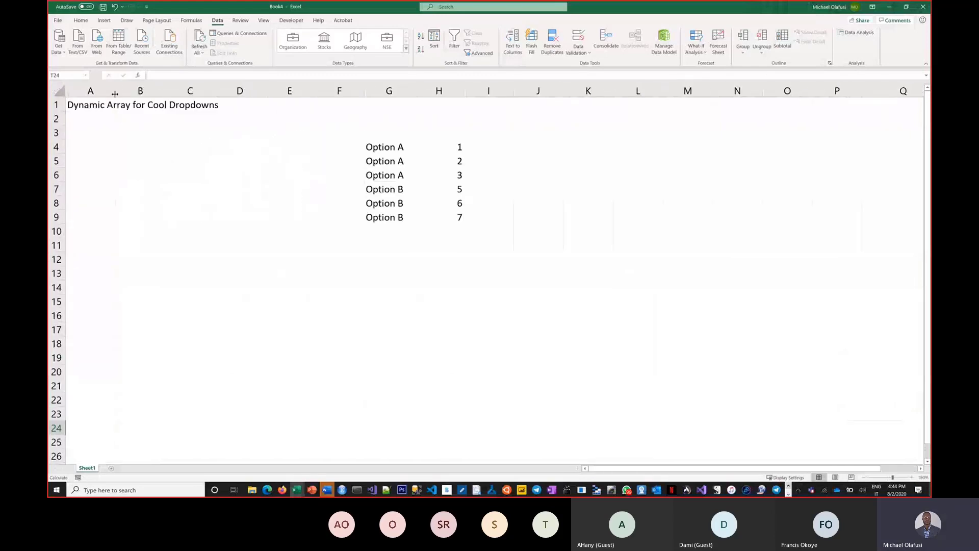
left_click_drag(115, 94, 133, 94)
left_click_drag(183, 94, 239, 94)
left_click(106, 134)
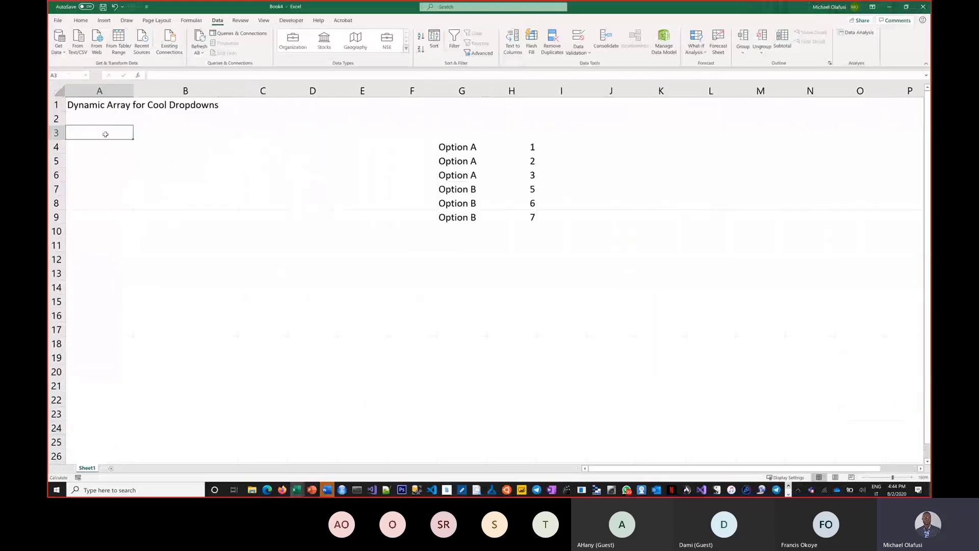
Step: Enter the heading "Select Option" in cell A3
type("Select")
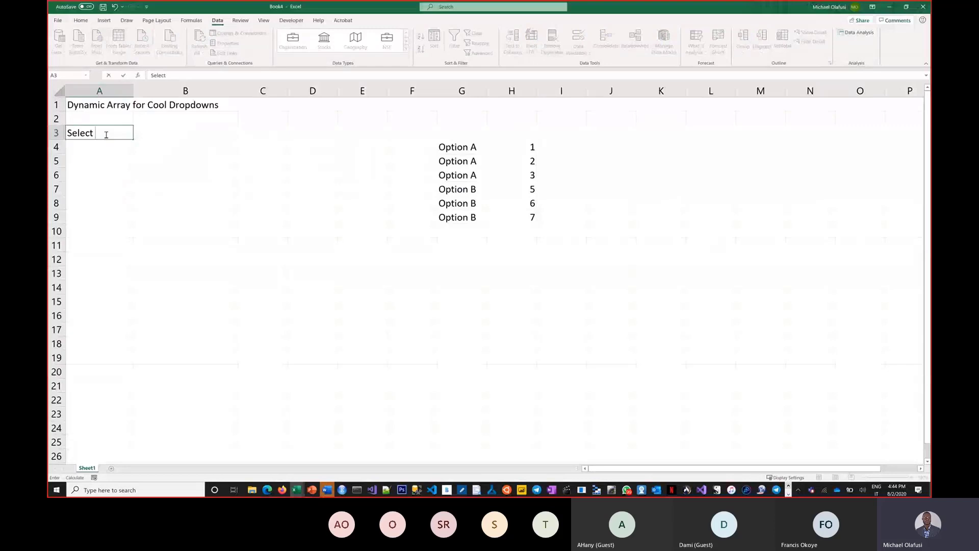
type(" Option")
key("Return")
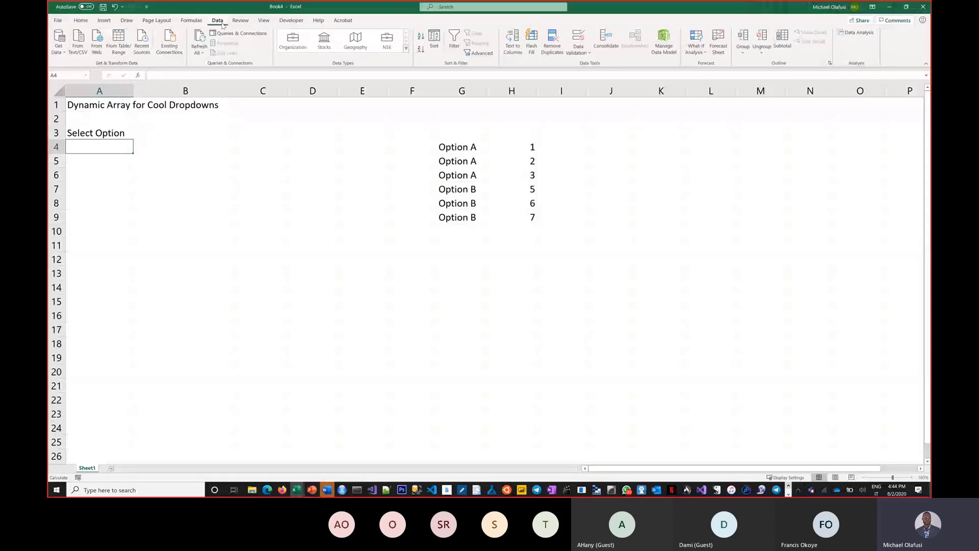
Step: Add a list data validation to cell A4 with source =$G$4:$G$9, and check the choices in its dropdown
left_click(579, 51)
left_click(600, 65)
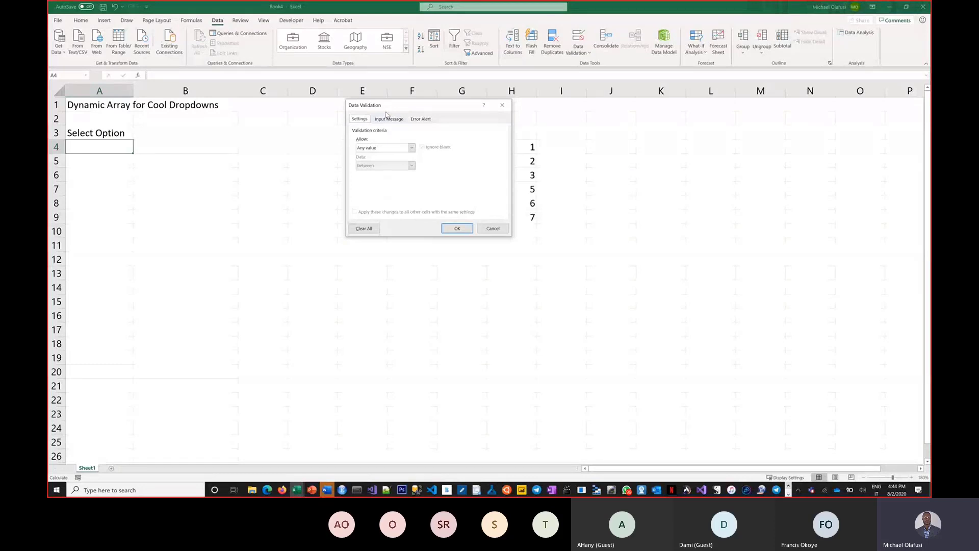
left_click_drag(406, 105, 334, 125)
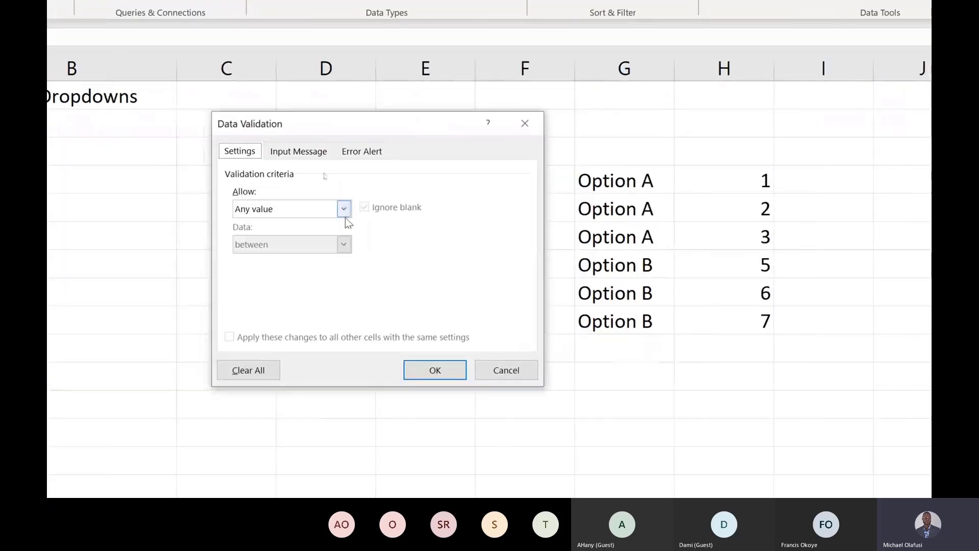
left_click(342, 213)
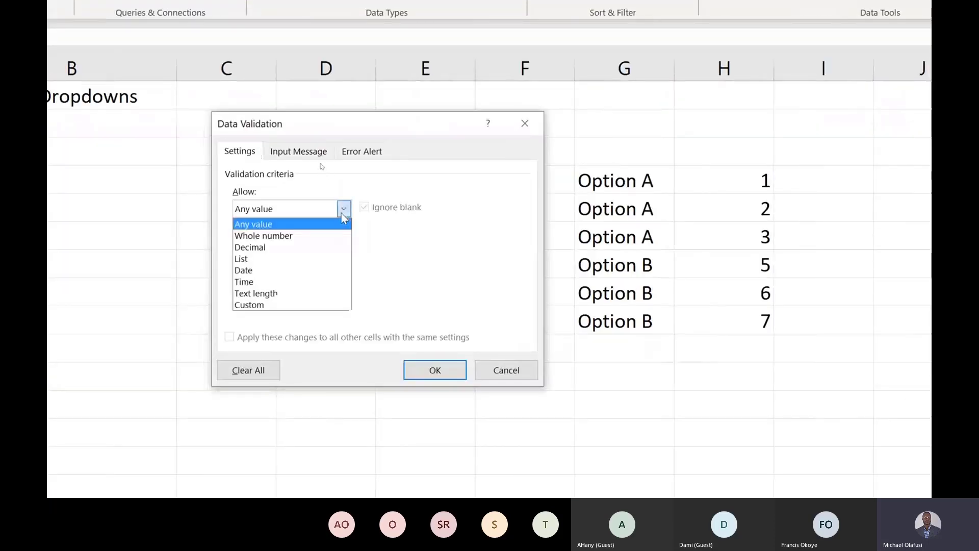
left_click(253, 259)
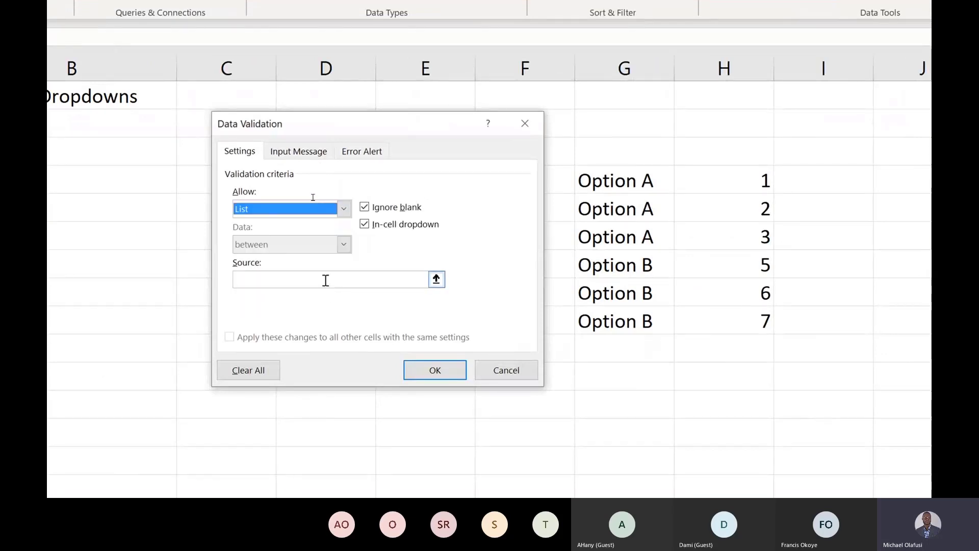
left_click(326, 280)
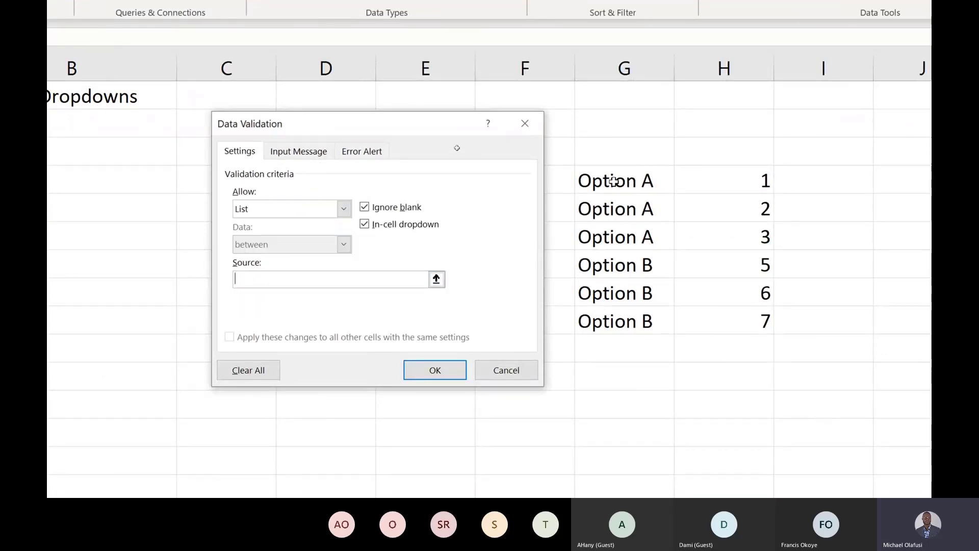
left_click_drag(615, 182, 636, 322)
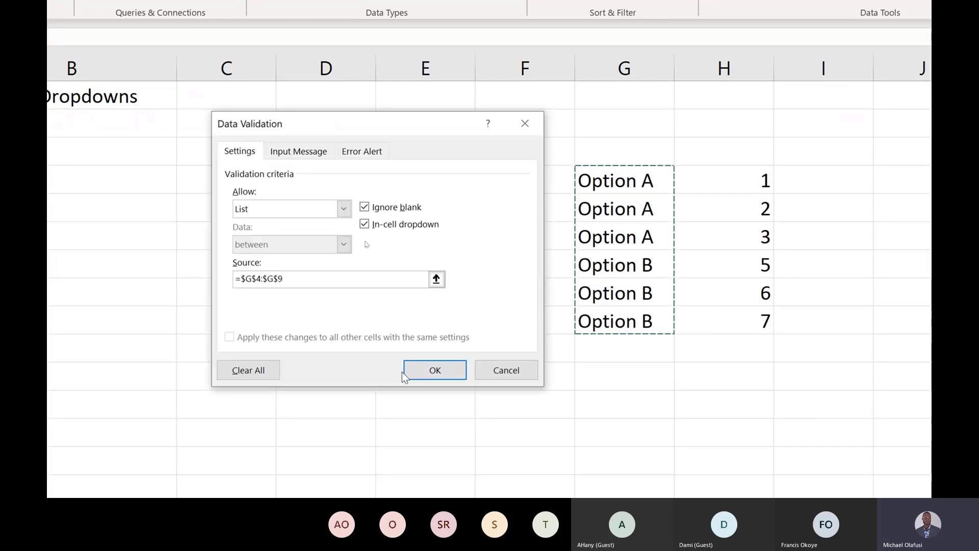
left_click(434, 372)
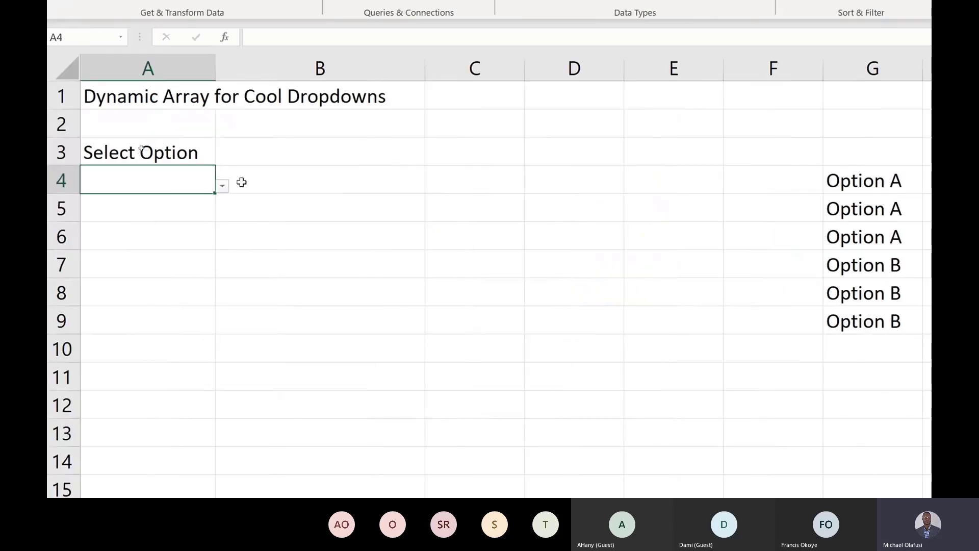
left_click(223, 186)
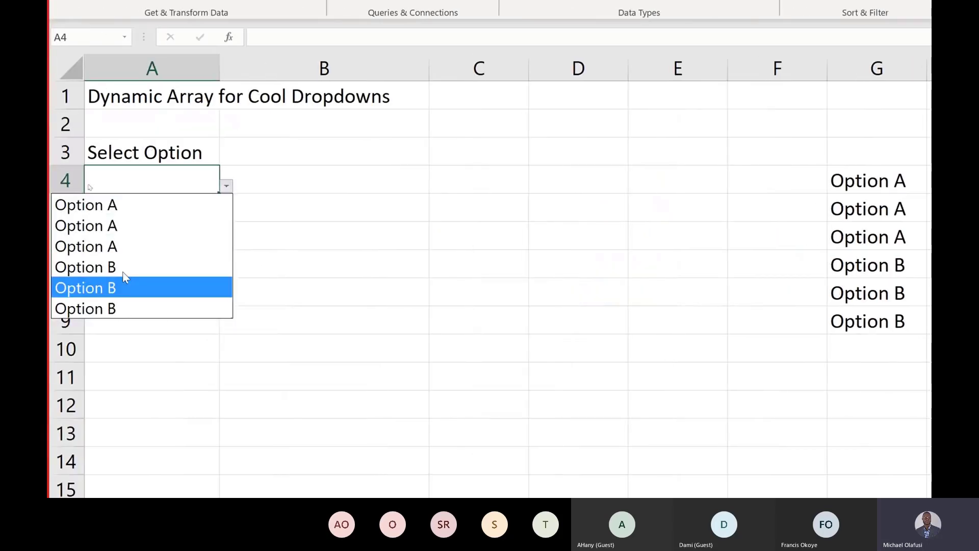
left_click(354, 228)
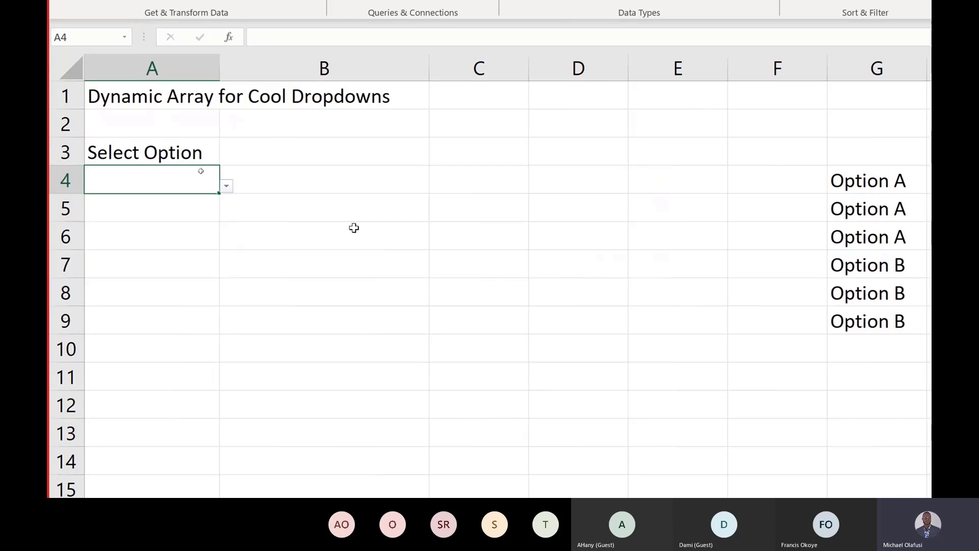
Step: Enter the heading "Select Sub Category" in cell B3
left_click(284, 143)
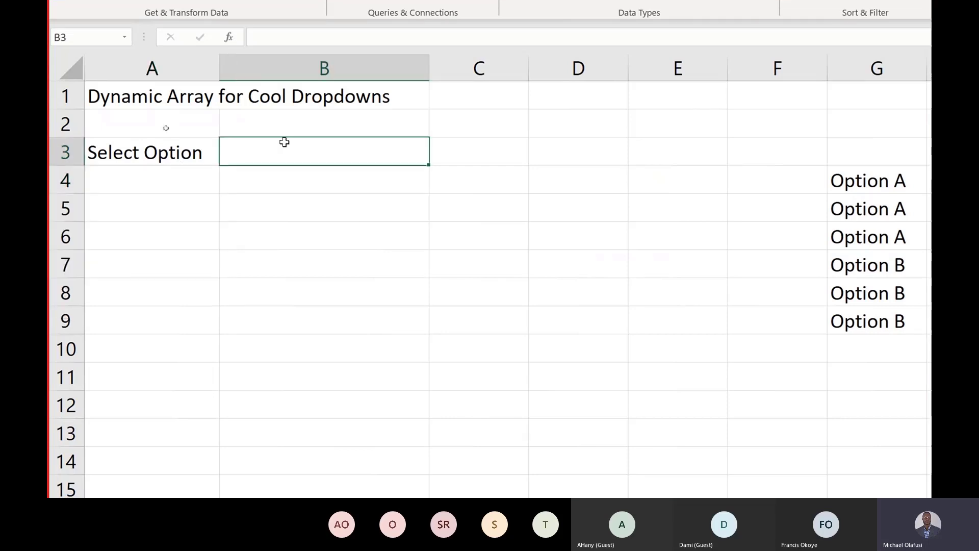
type("Select")
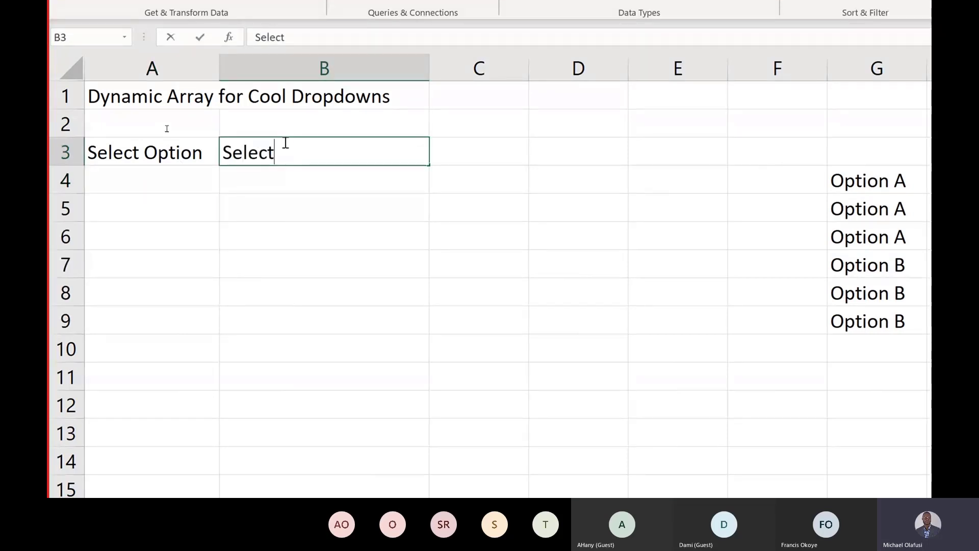
type(" S")
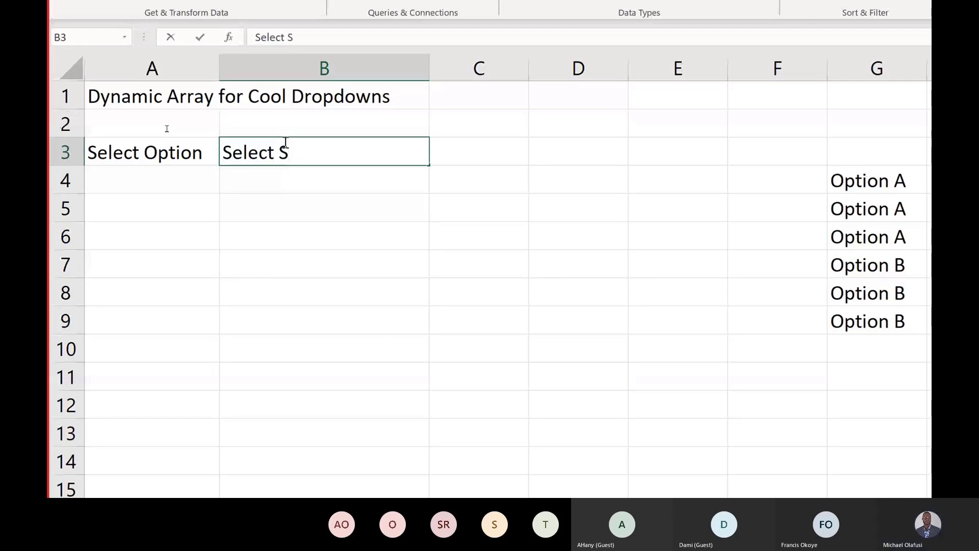
type("ub")
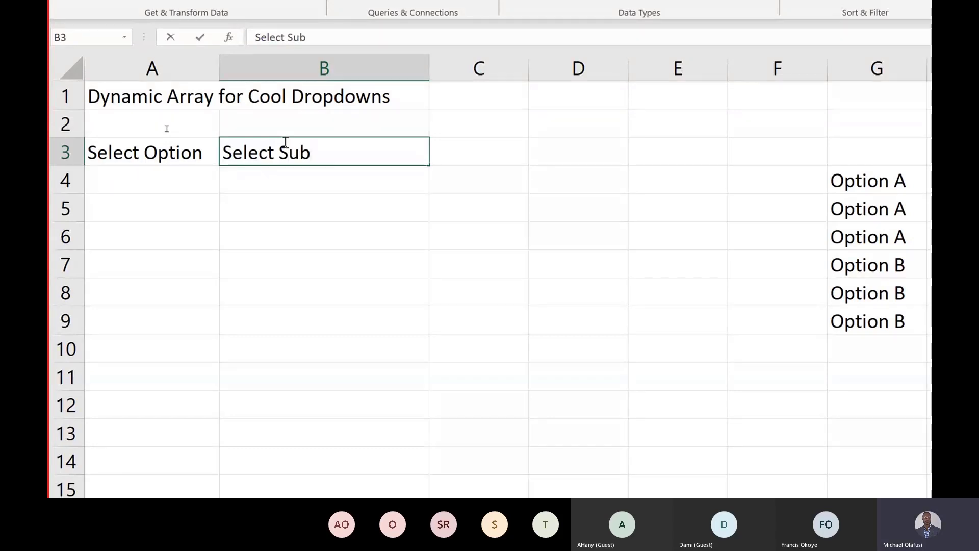
type(" Category")
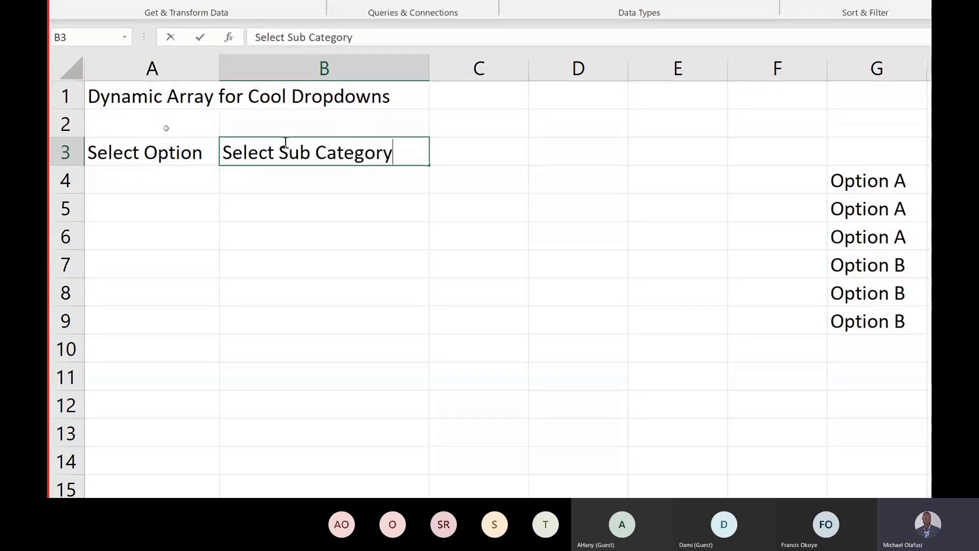
key("Return")
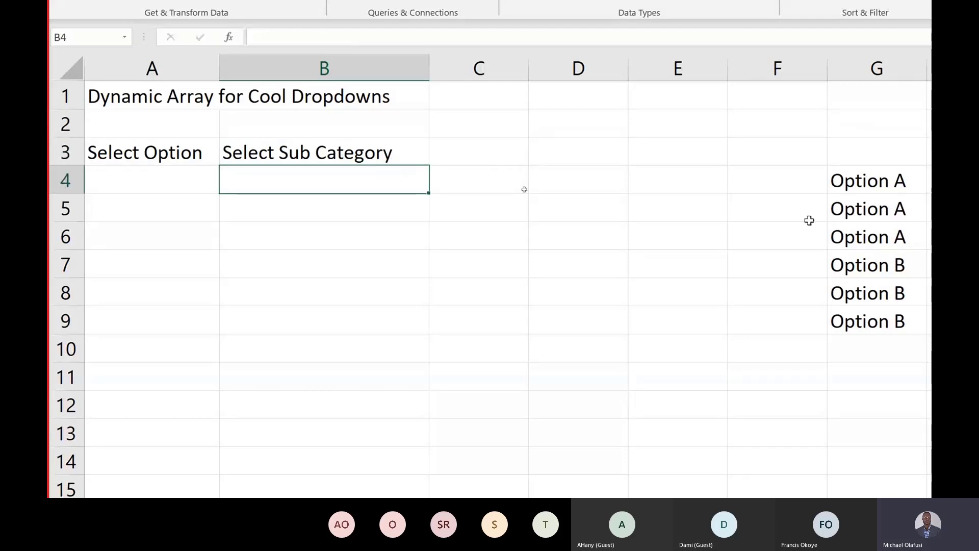
Step: Highlight the sub-category values for Option A in H4:H6 and for Option B in H7:H9, and return to cell B4
left_click_drag(706, 181, 729, 243)
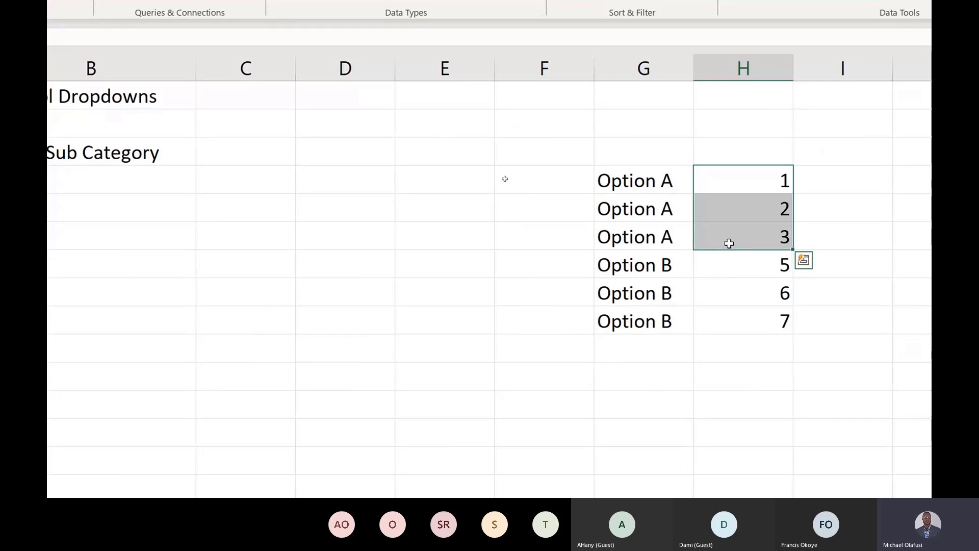
left_click(752, 270)
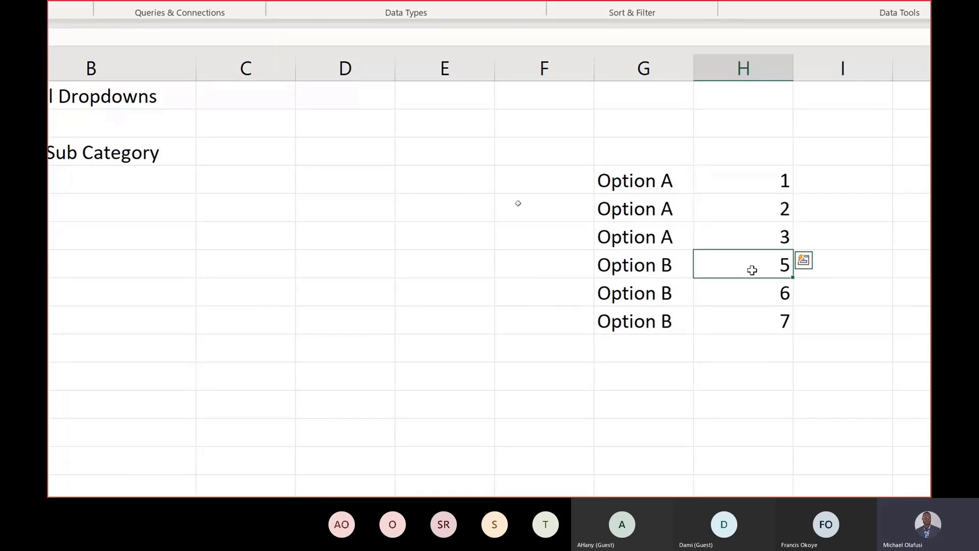
left_click_drag(752, 270, 761, 315)
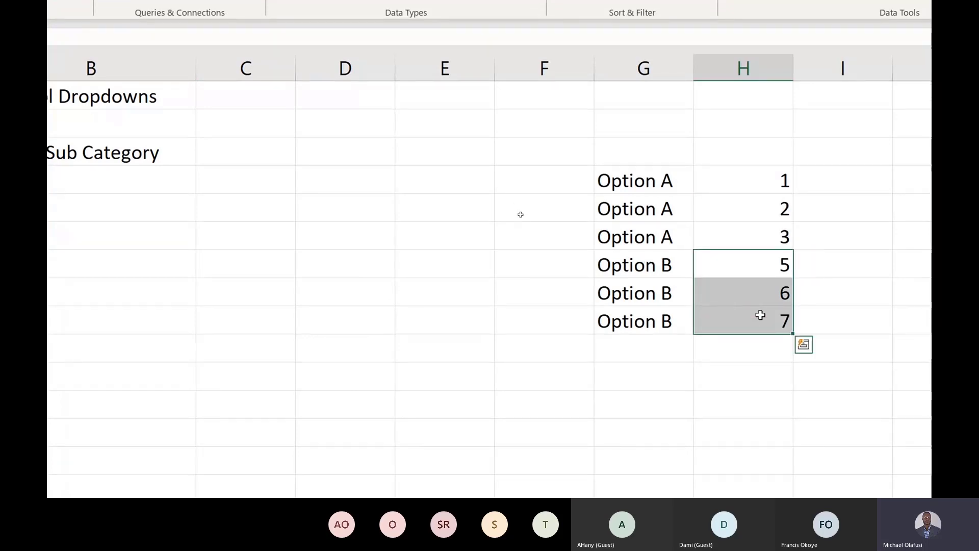
left_click(313, 184)
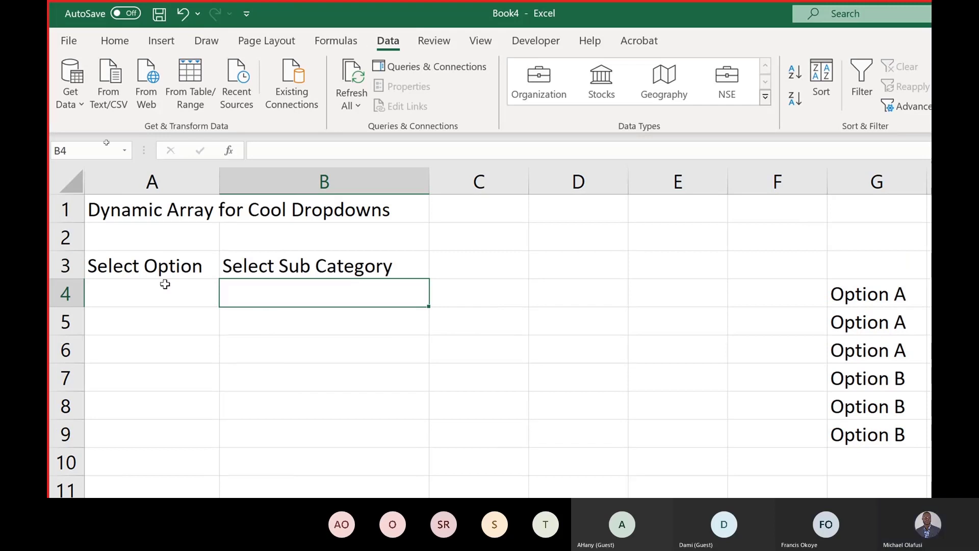
Step: Choose Option A from the dropdown in cell A4
left_click(164, 285)
left_click(227, 299)
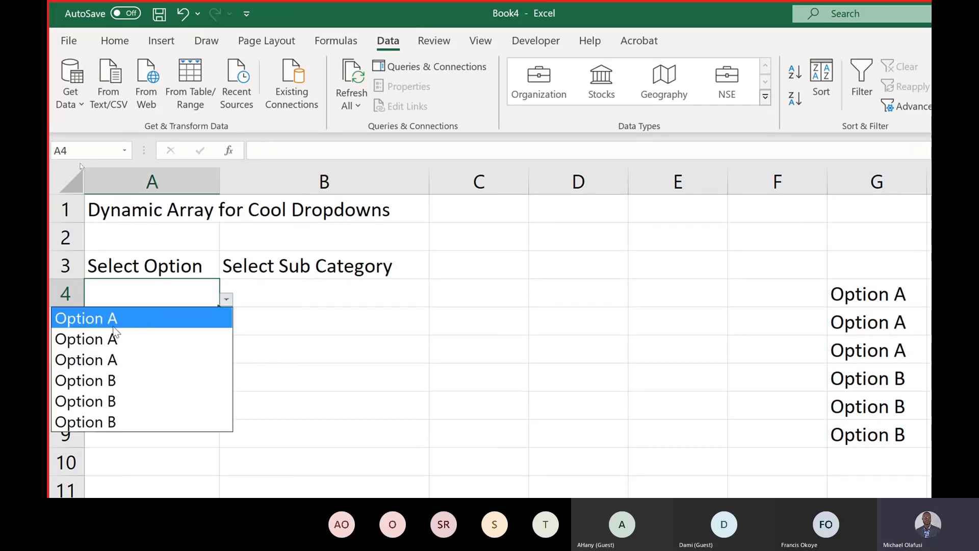
key("Escape")
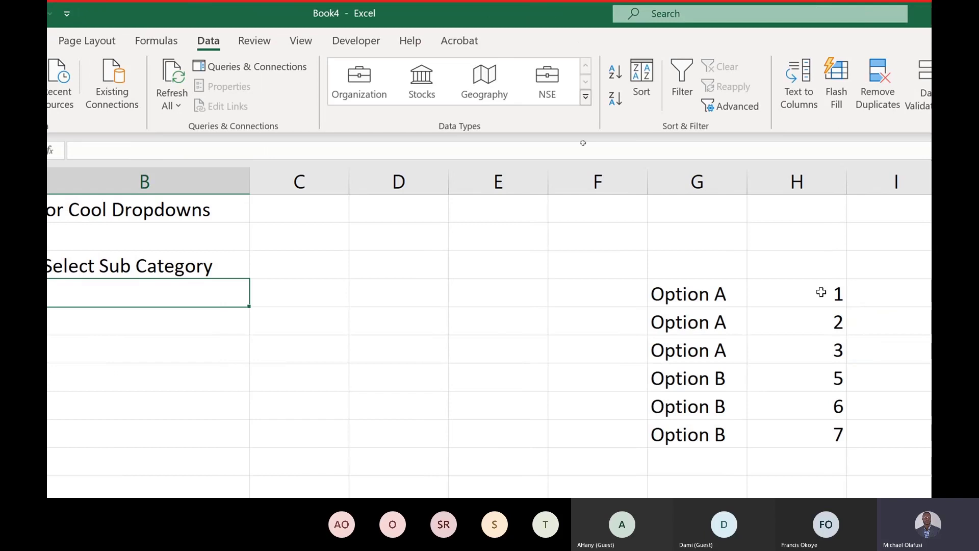
Step: Compare the Option A sub-category values in H4:H6 with the source options, and review the dropdown choices in A4
left_click_drag(821, 292, 781, 353)
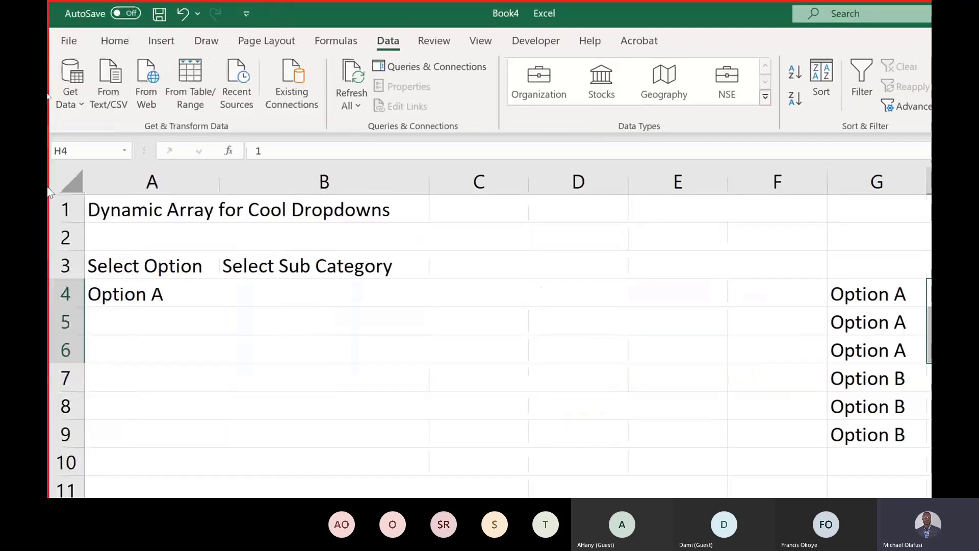
left_click(374, 338)
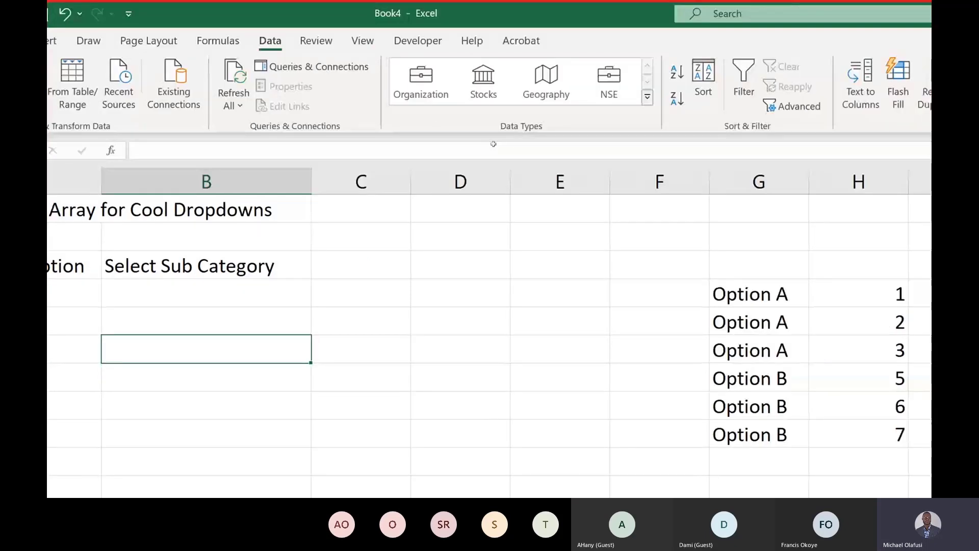
left_click(843, 292)
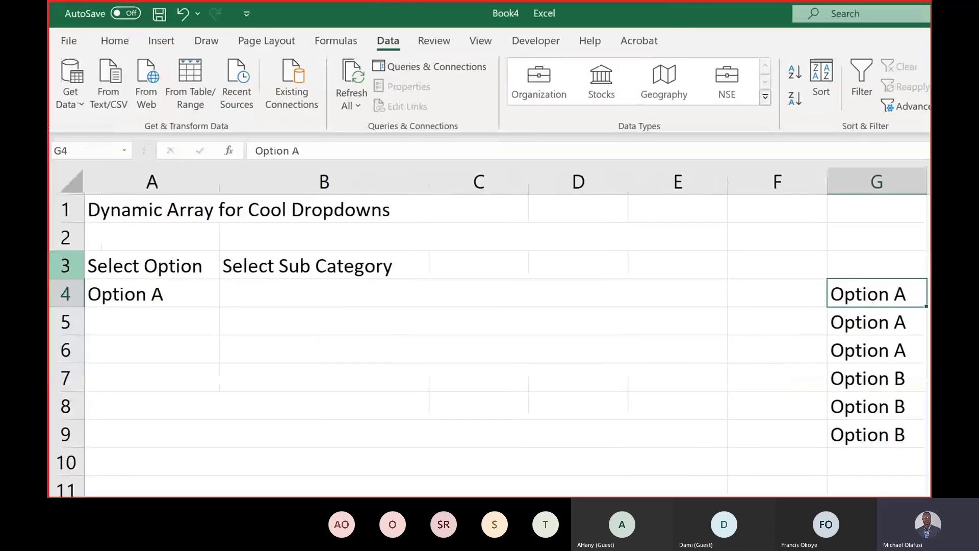
left_click(207, 290)
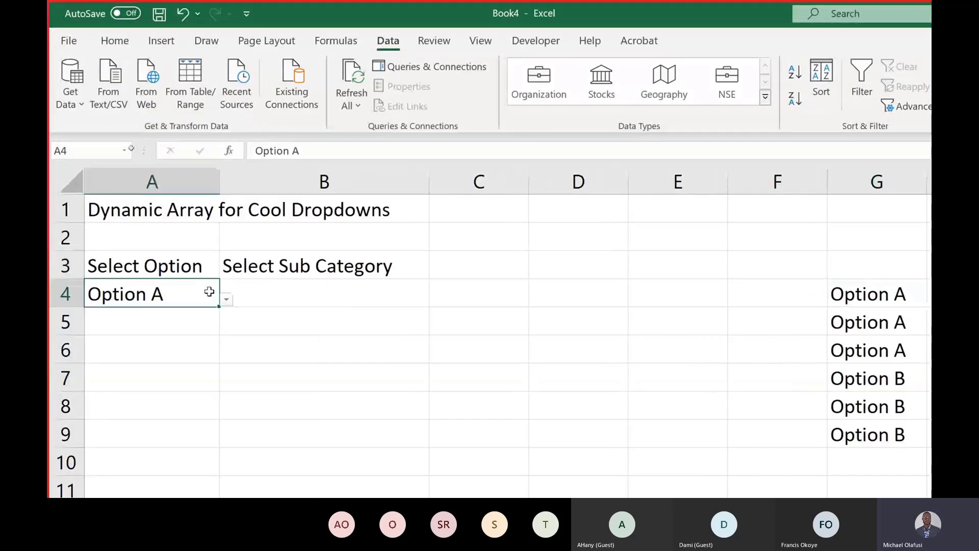
left_click(226, 300)
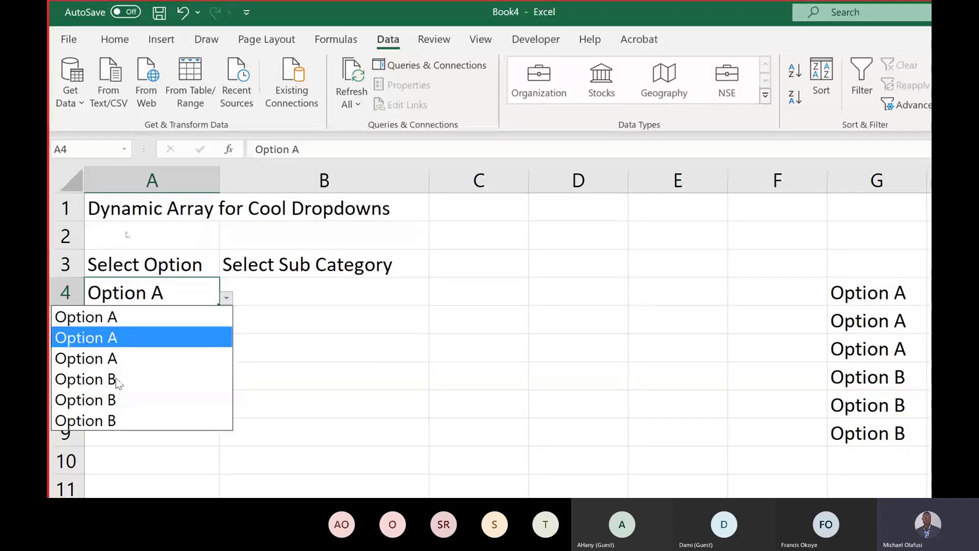
left_click(520, 301)
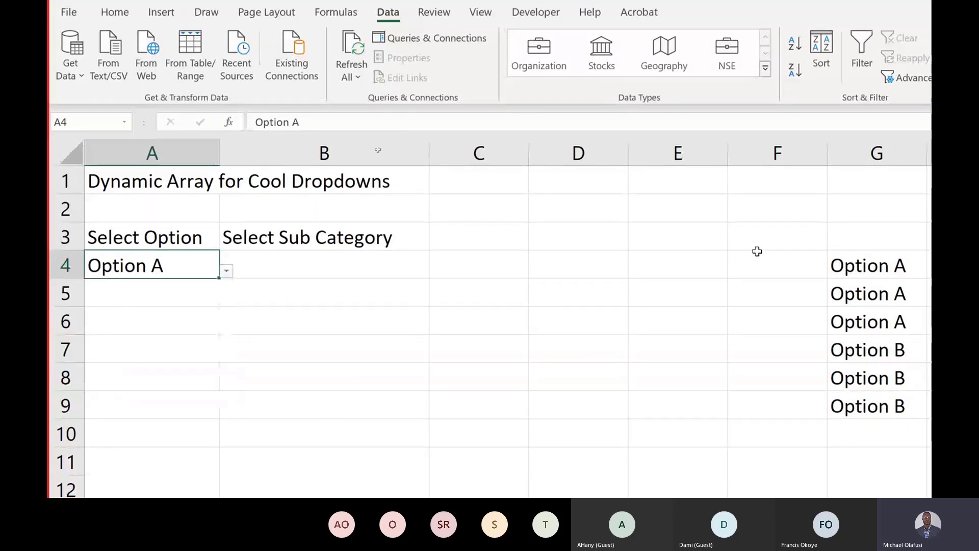
Step: Extract the distinct options into cell E4 with the formula =UNIQUE(G4:G9), and select the formula cell
left_click(701, 267)
type("=u")
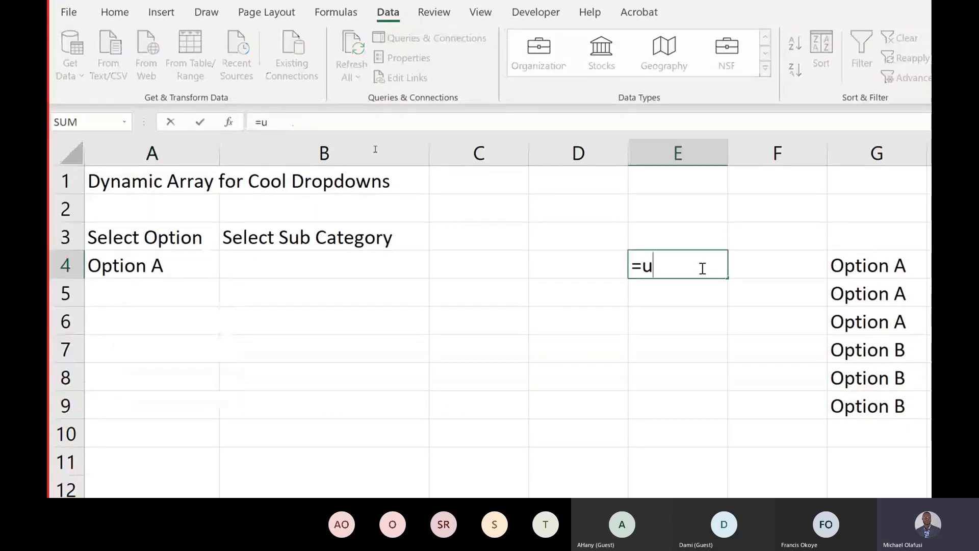
type("nique")
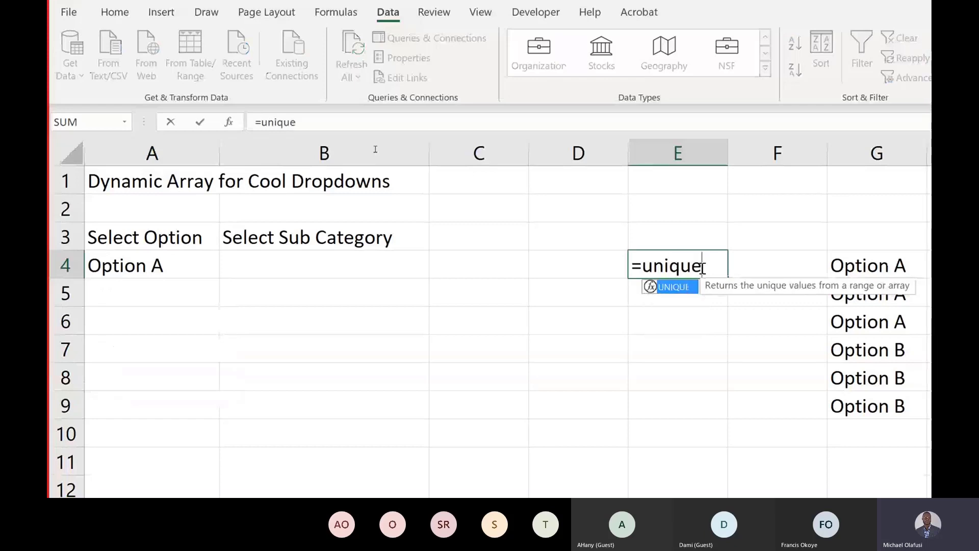
key("Tab")
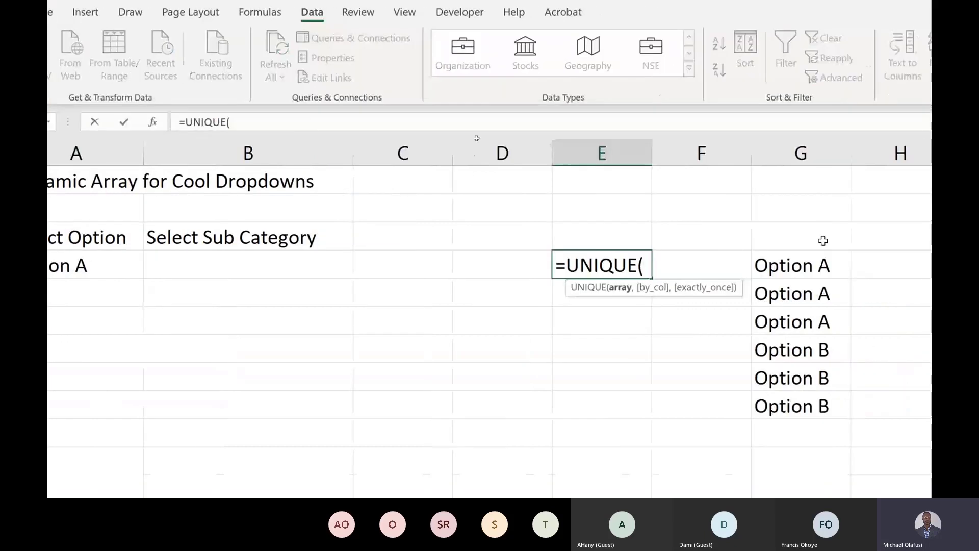
left_click_drag(780, 268, 793, 403)
type(")")
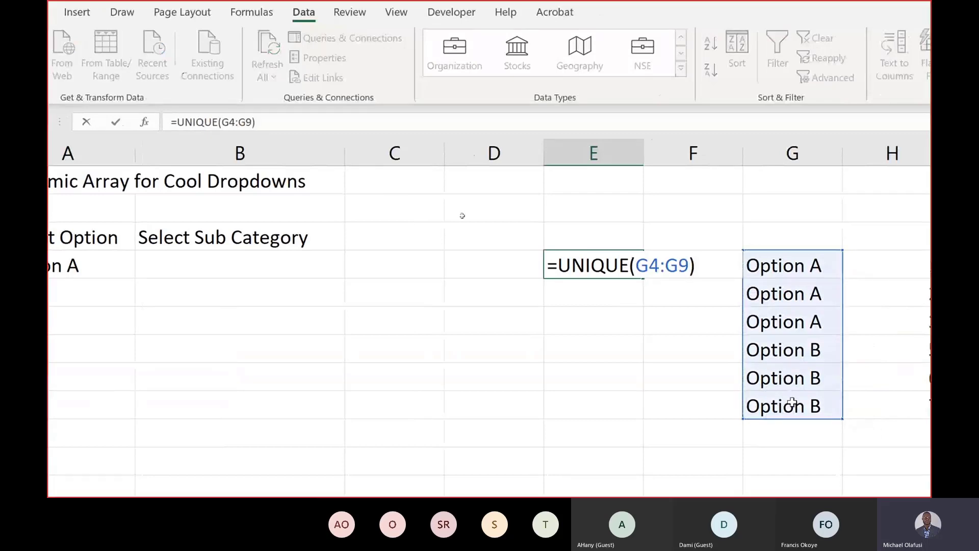
key("Return")
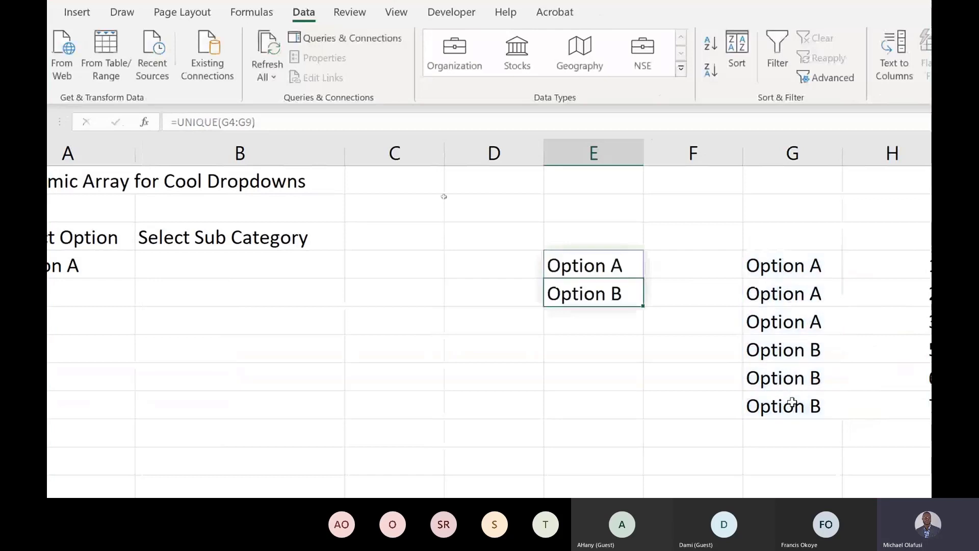
left_click(628, 271)
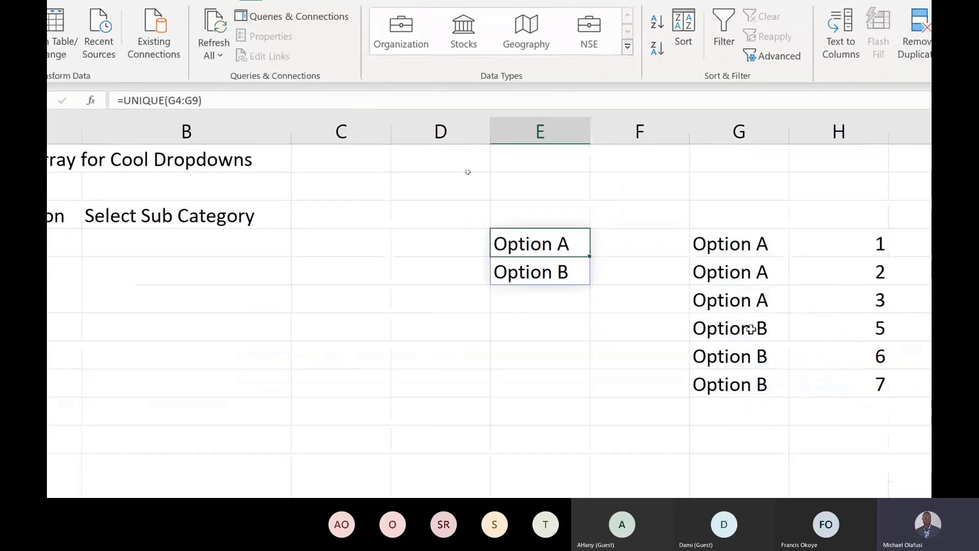
Step: Change the list validation source of the Select Option cell A4 to =$E$4:$E$5
left_click(182, 247)
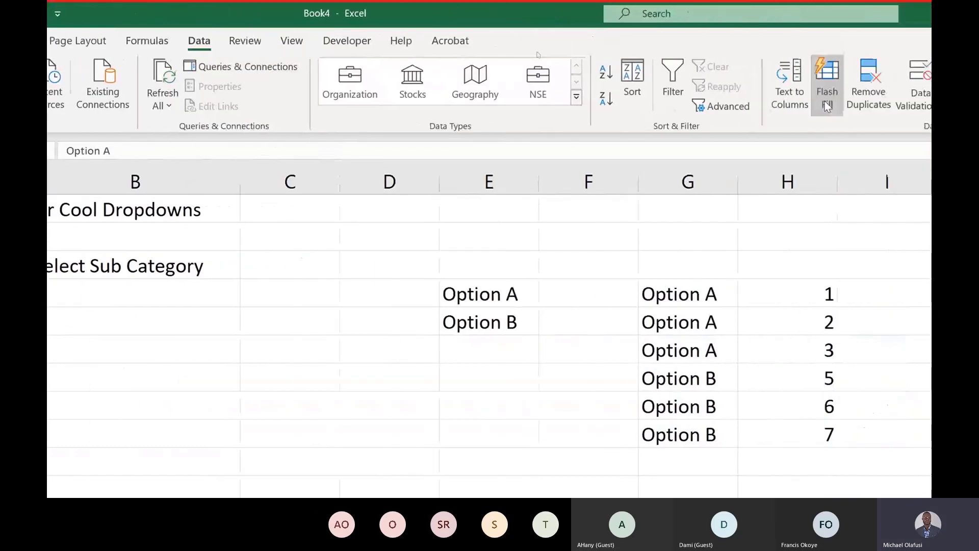
left_click(919, 97)
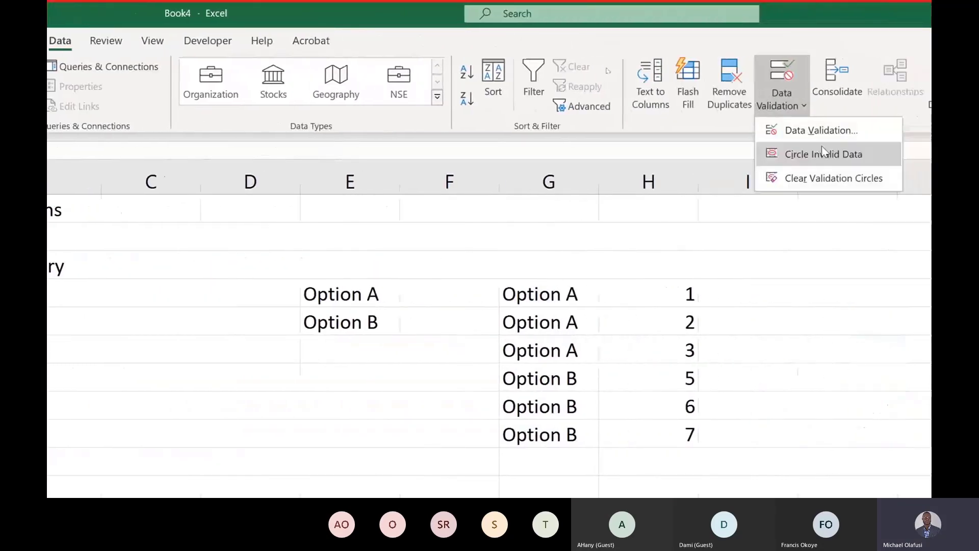
left_click(821, 130)
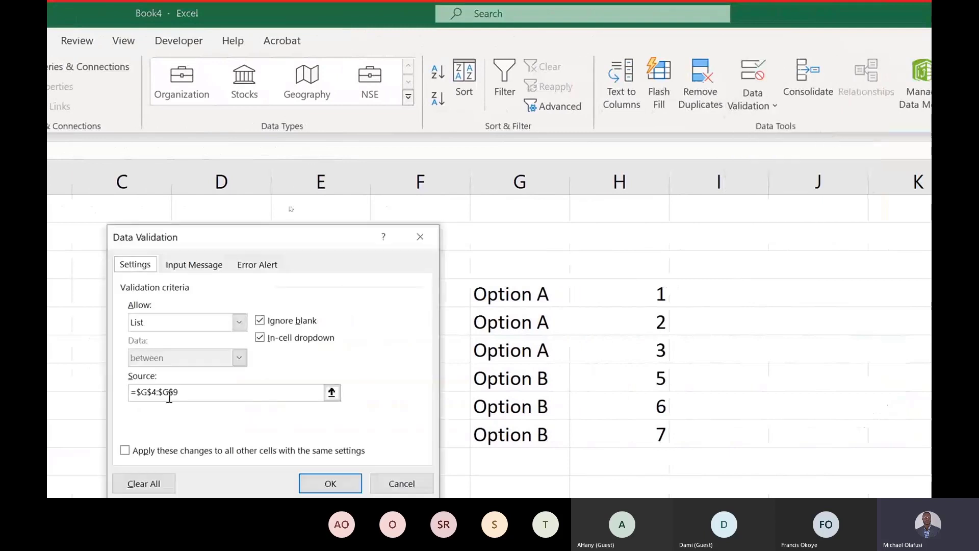
left_click_drag(234, 388, 159, 381)
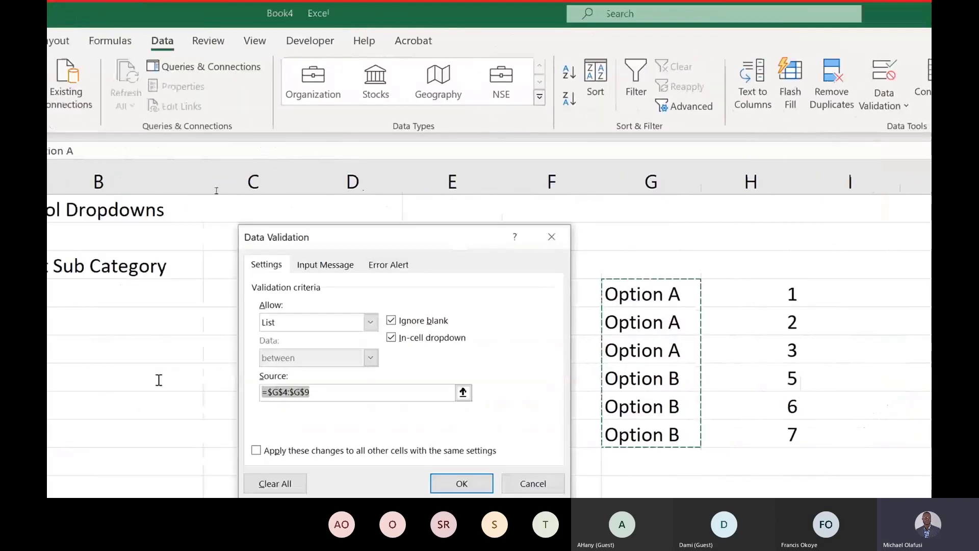
key("BackSpace")
left_click_drag(312, 241, 87, 186)
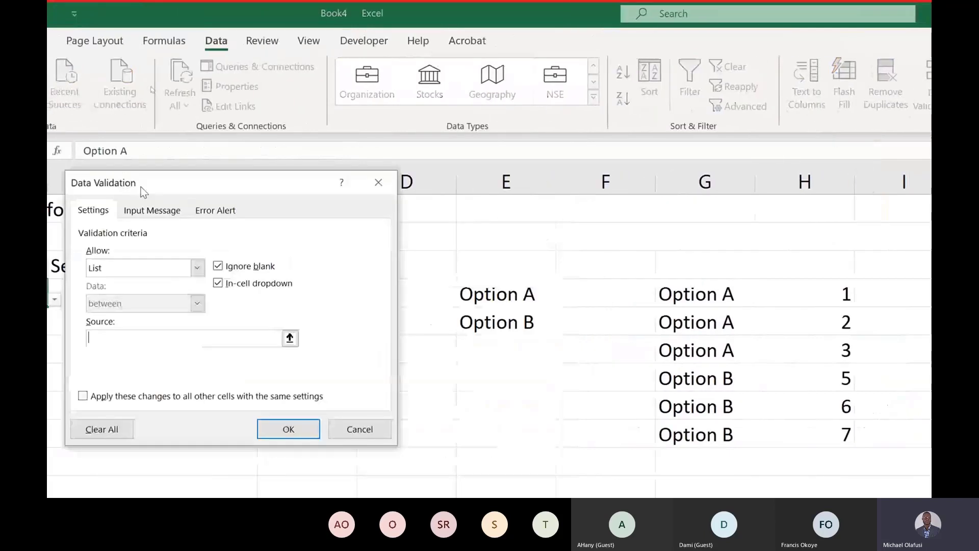
left_click_drag(498, 294, 508, 316)
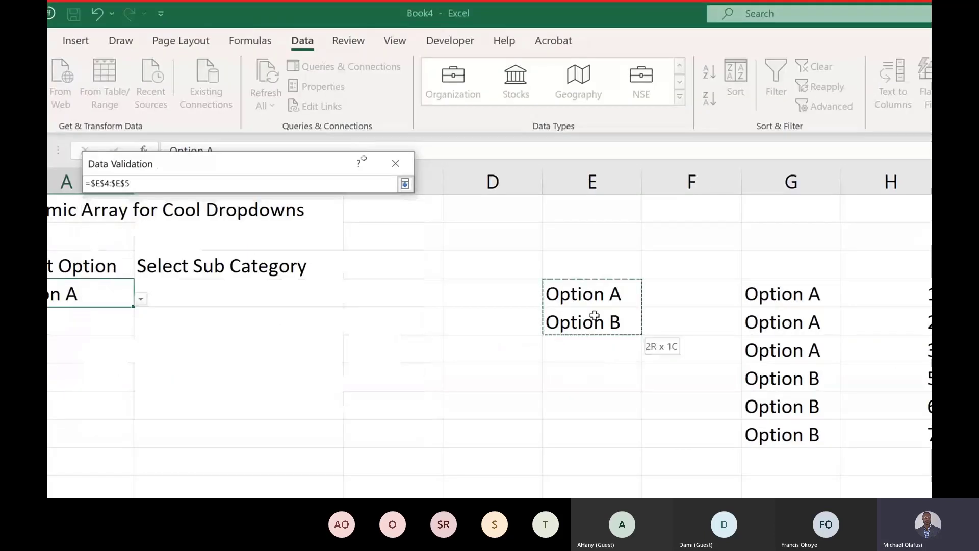
left_click_drag(595, 315, 595, 315)
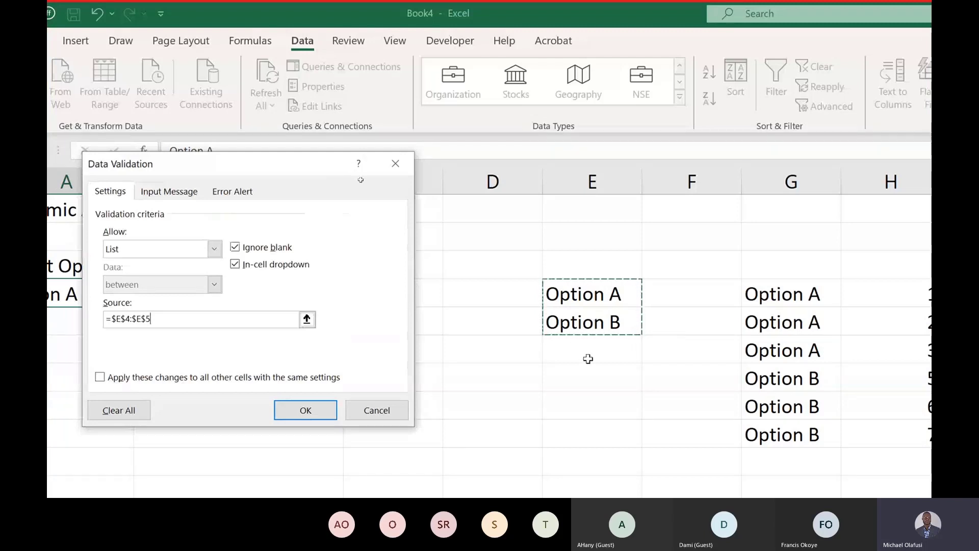
left_click(294, 411)
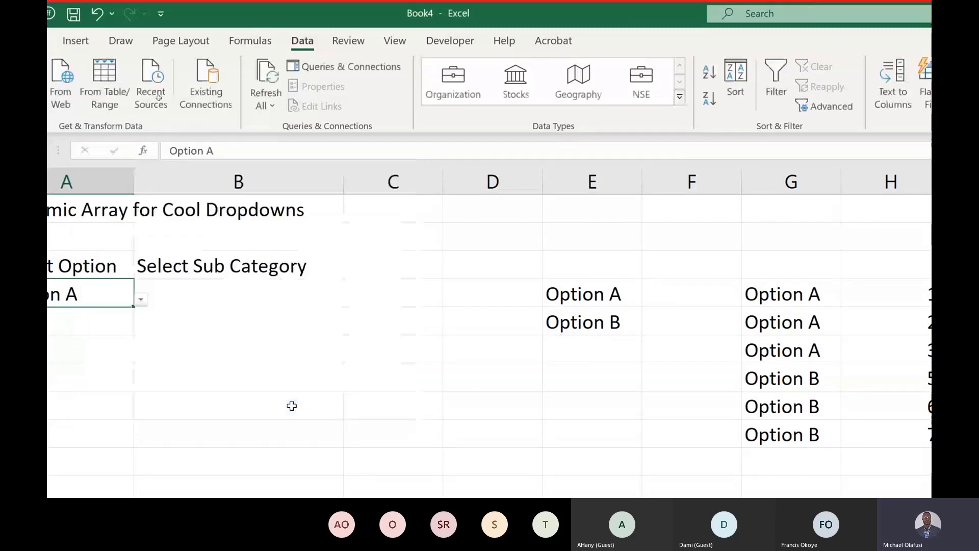
Step: Change the source option in cell G8 to Option C
left_click(763, 406)
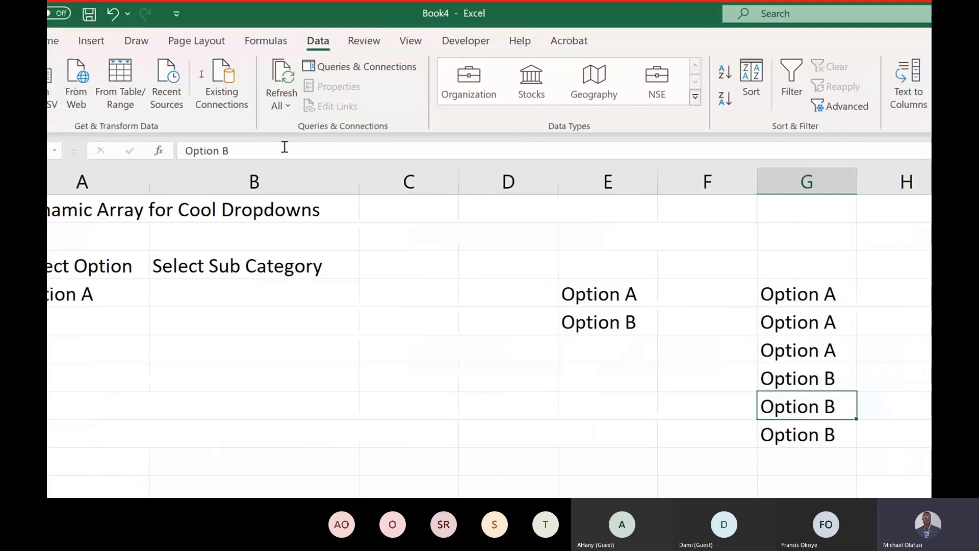
left_click(285, 147)
key("BackSpace")
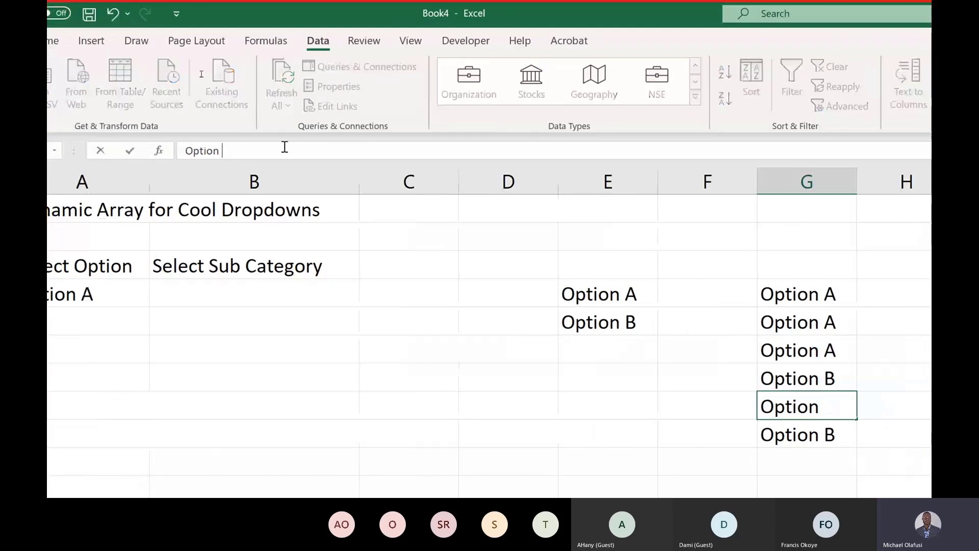
type("C")
key("Return")
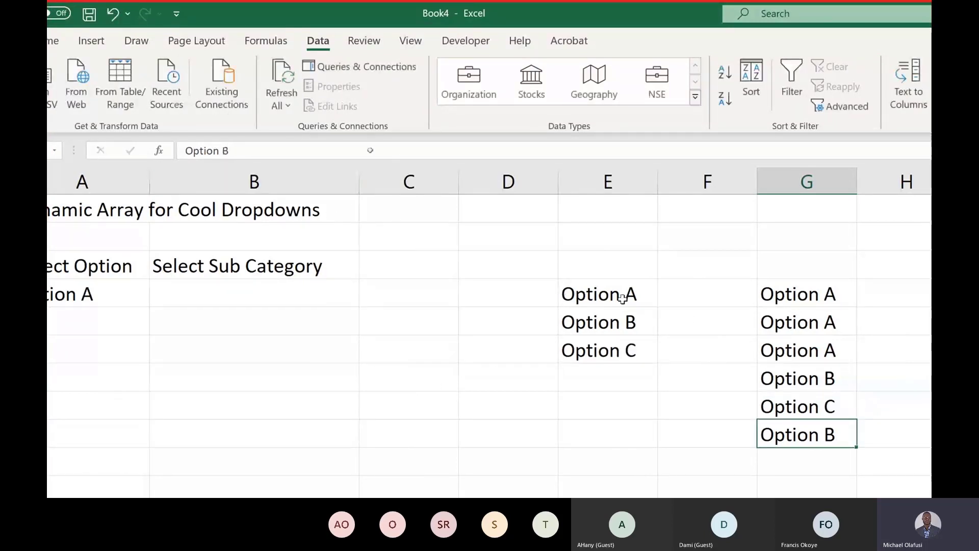
Step: Compare the extracted options in E4:E6 with the dropdown choices offered in cell A4
left_click_drag(622, 299, 631, 356)
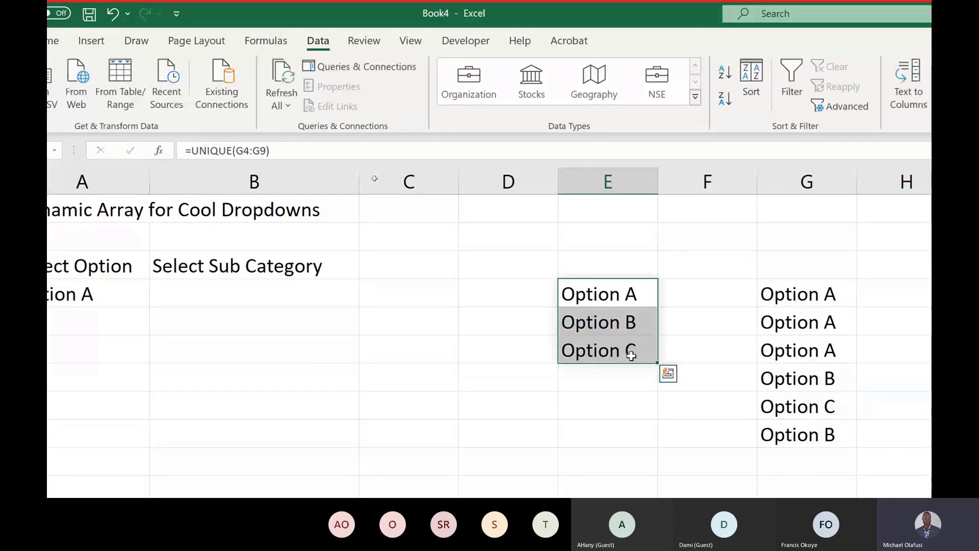
left_click(87, 295)
left_click(156, 300)
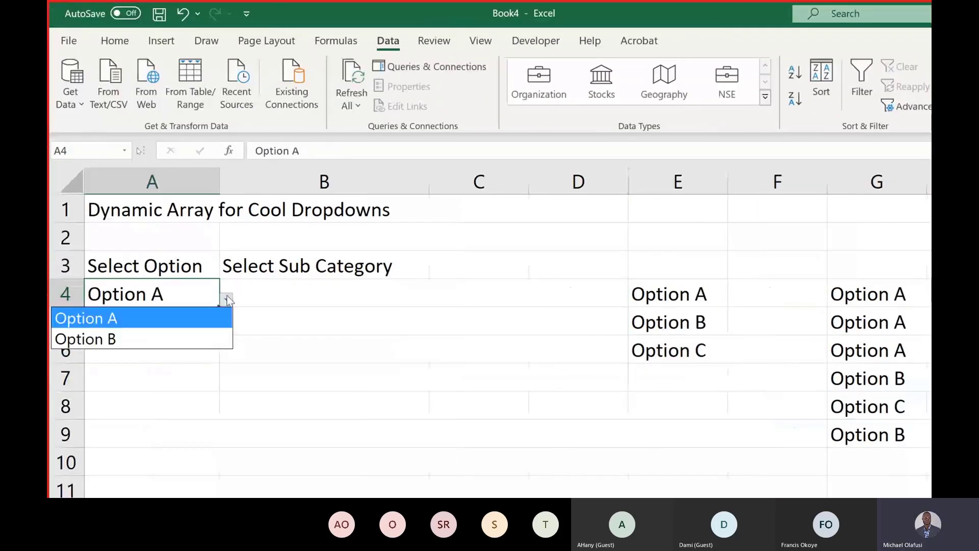
left_click(384, 305)
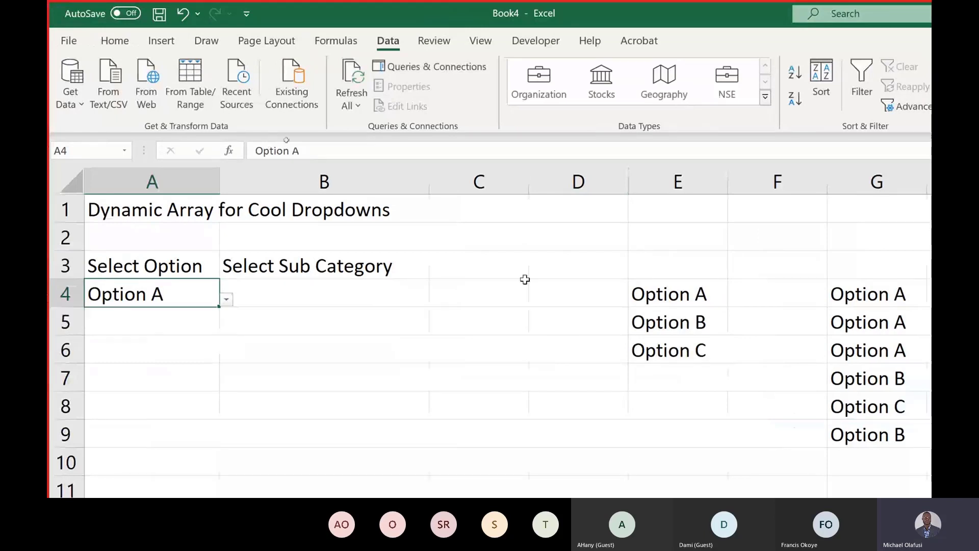
Step: Select the whole UNIQUE spill range from E4 to E6 to examine its spill reference, E4#
left_click(685, 298)
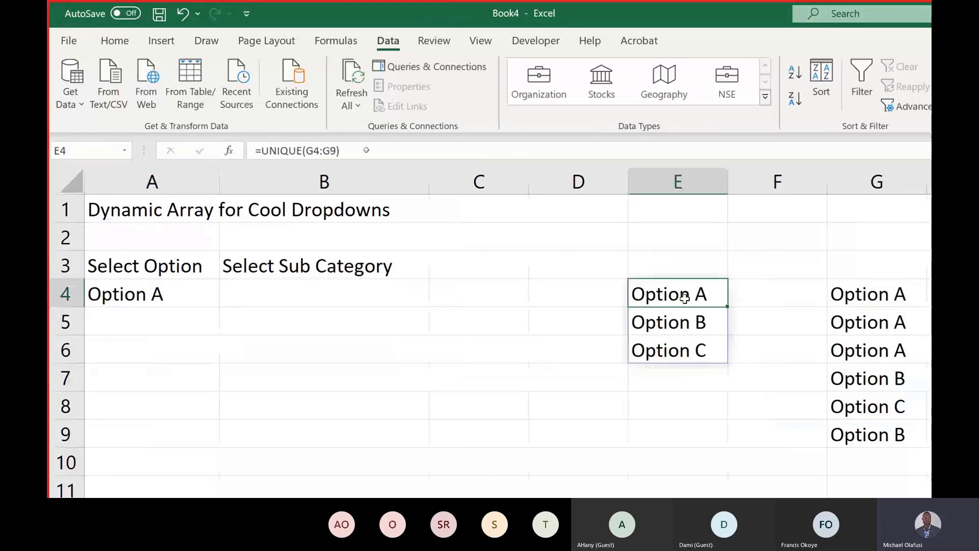
left_click_drag(673, 297, 677, 350)
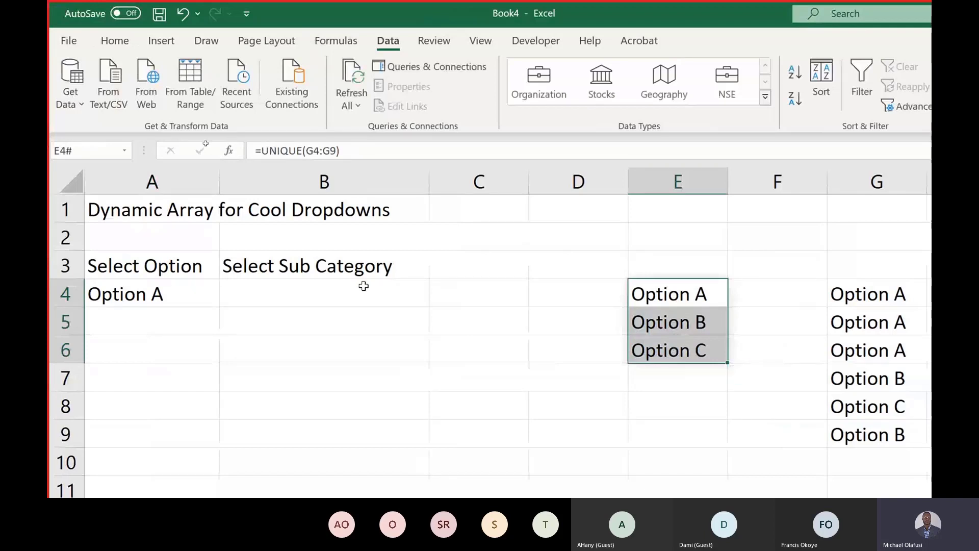
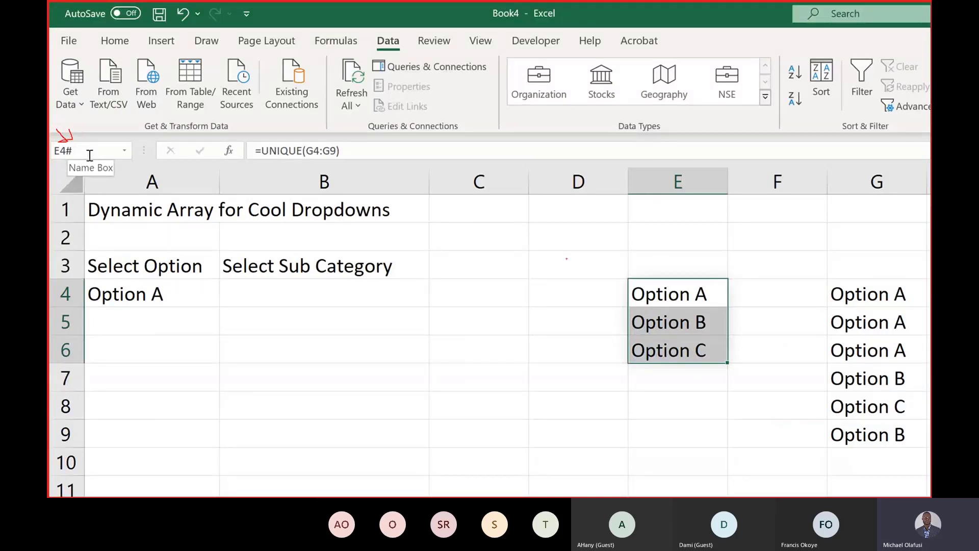
key("Escape")
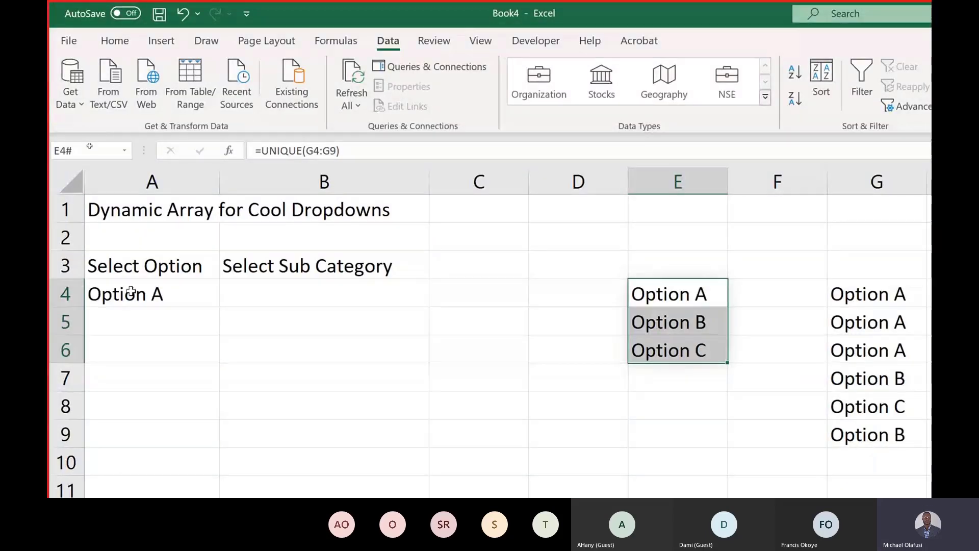
Step: Set the list validation source of cell A4 to the spill range reference =$E$4#
left_click(149, 293)
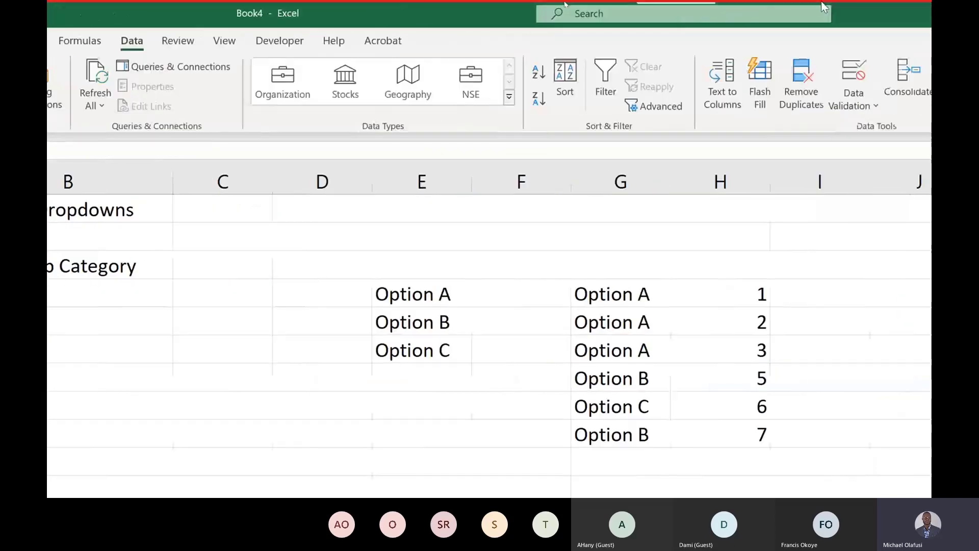
left_click(785, 99)
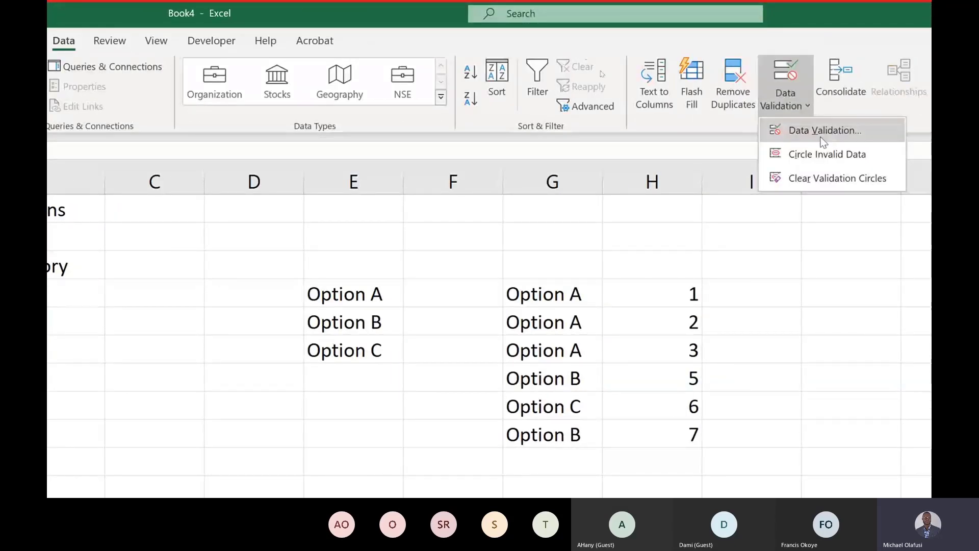
left_click(822, 137)
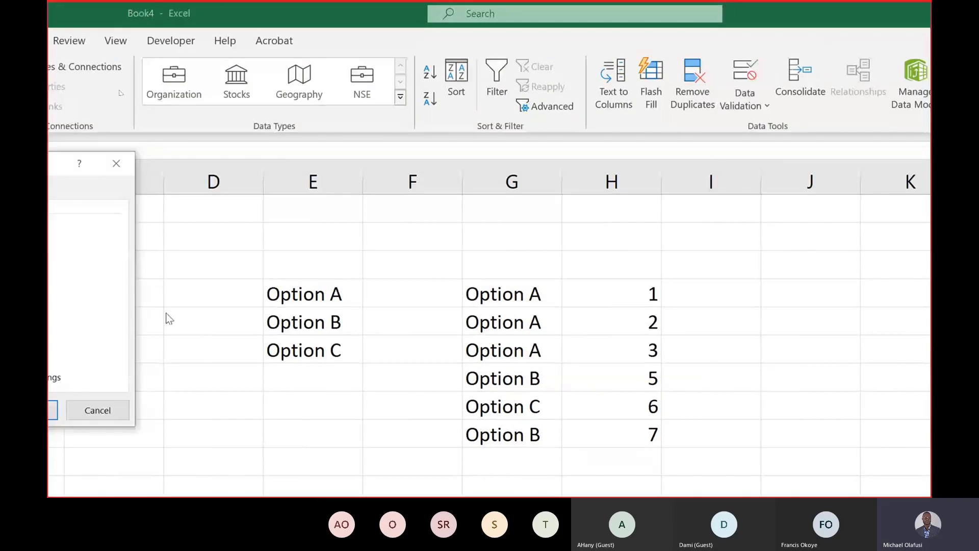
left_click(269, 315)
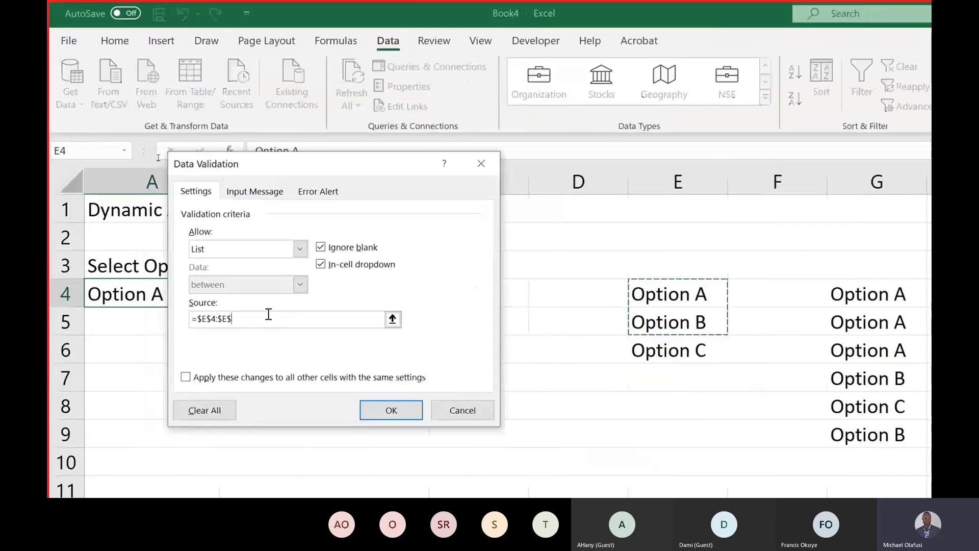
key("BackSpace")
key("BackSpace")
key("BackSpace")
key("BackSpace")
key("BackSpace")
key("BackSpace")
key("BackSpace")
key("BackSpace")
key("BackSpace")
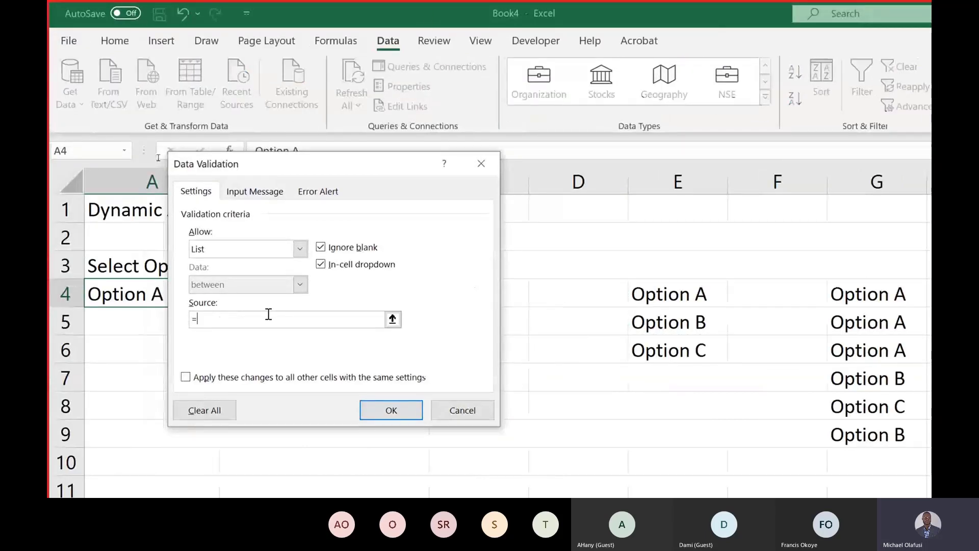
type("$4")
key("BackSpace")
type("E")
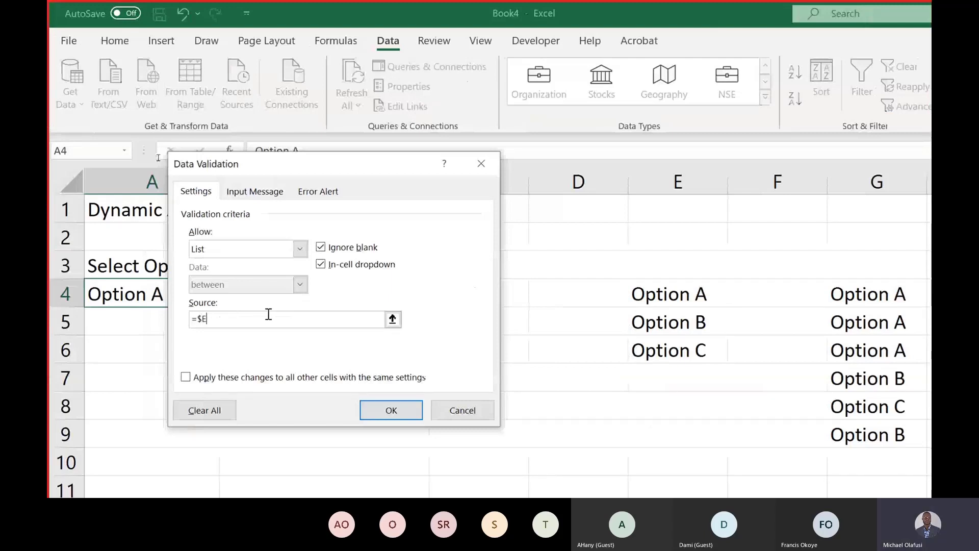
type("$4#")
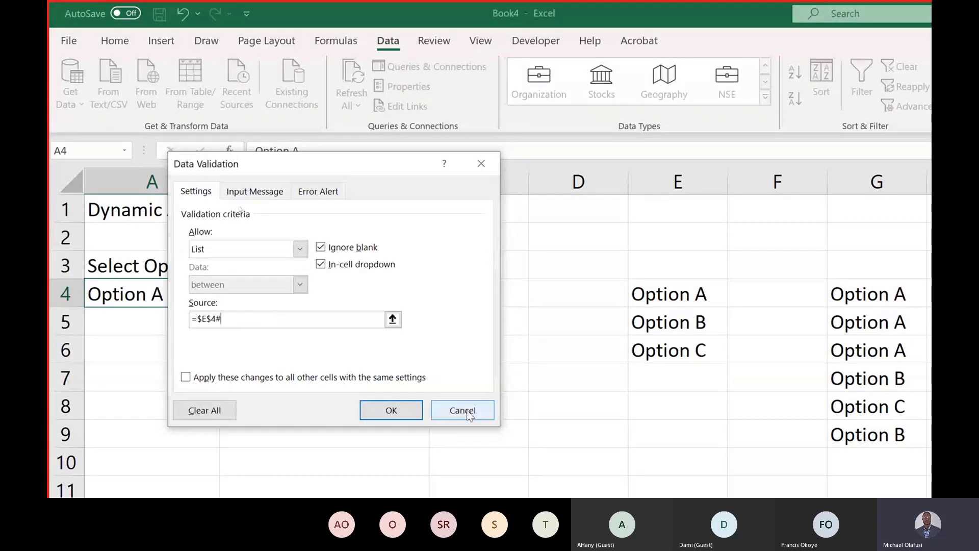
left_click(407, 413)
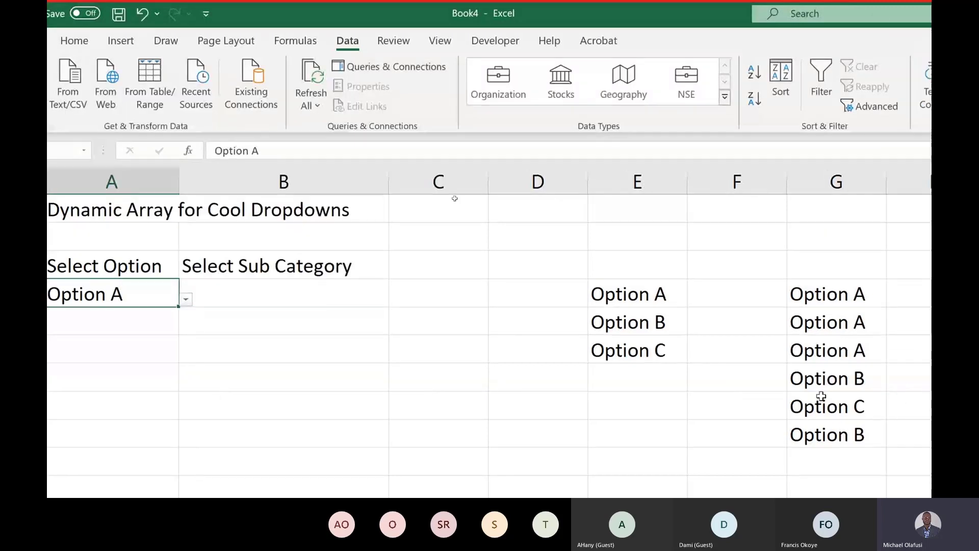
Step: Fill Option B down into cell G8 from the cell above, and review the dropdown choices in A4
left_click(822, 403)
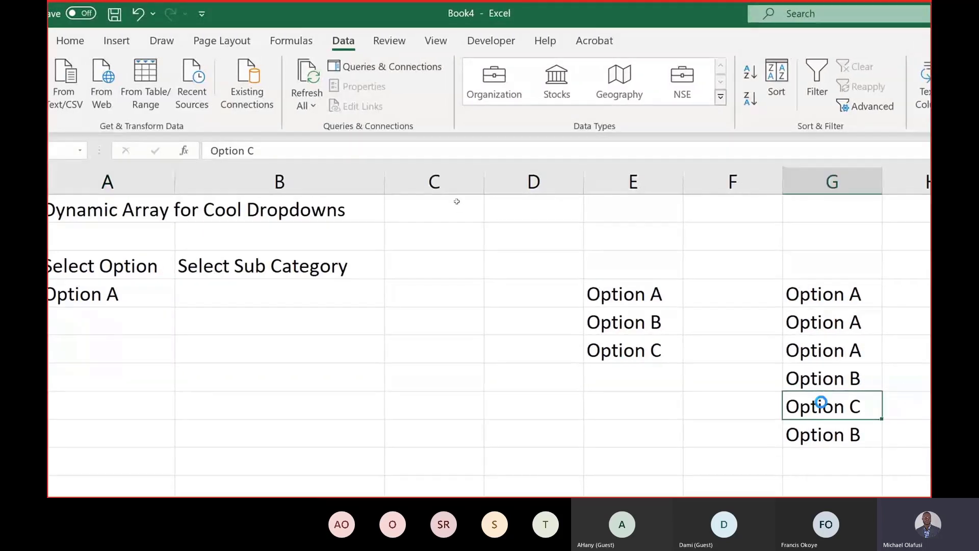
key("ctrl+d")
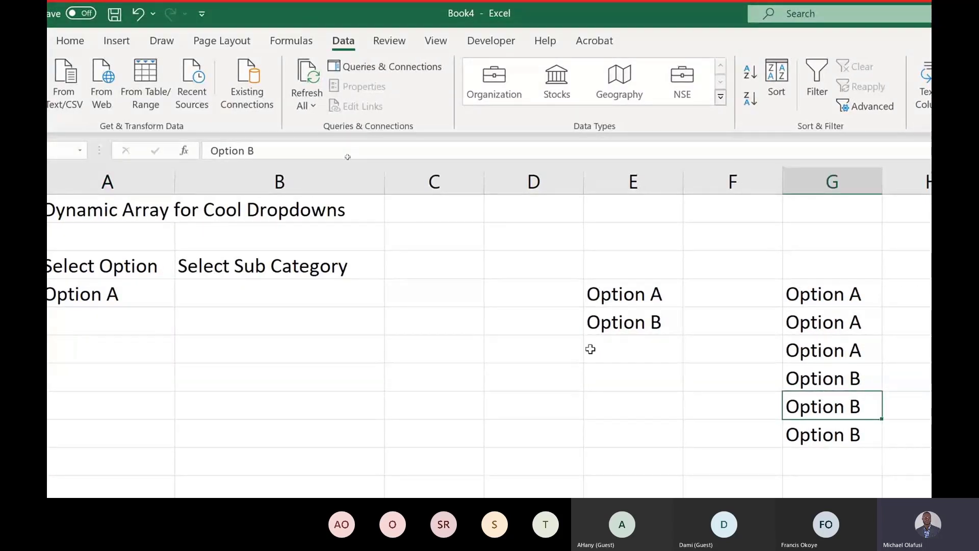
left_click(168, 298)
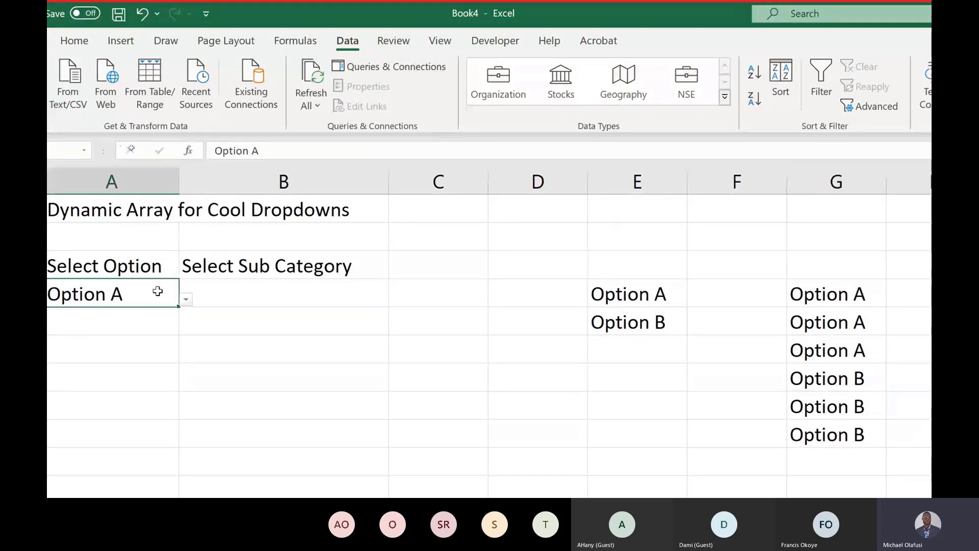
left_click(182, 300)
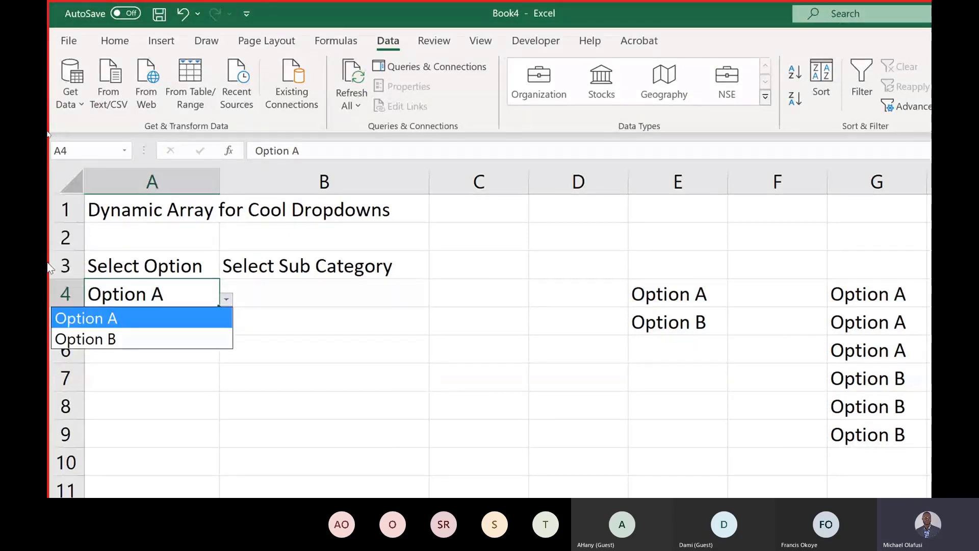
left_click(344, 308)
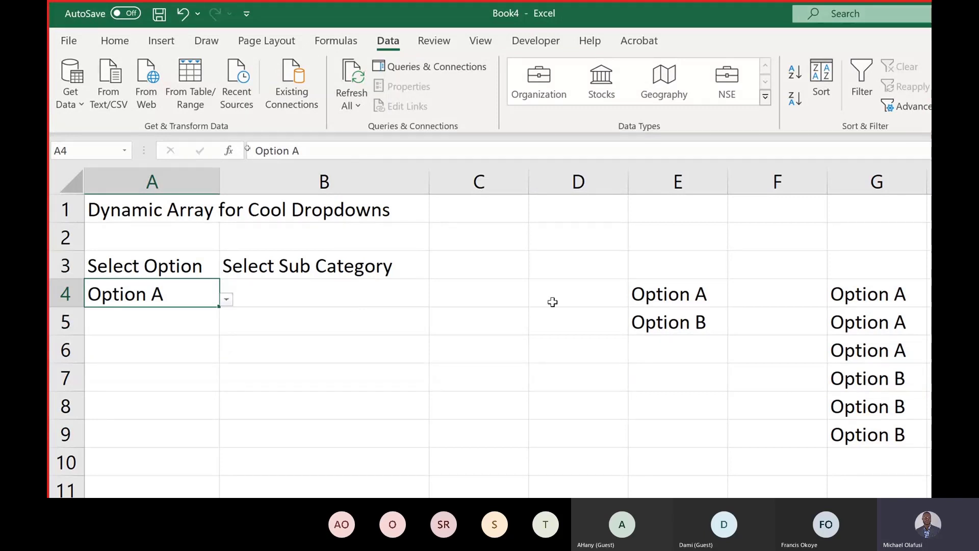
Step: Highlight the Option A sub-category values in H4:H6, and select the empty cell E7
left_click(270, 256)
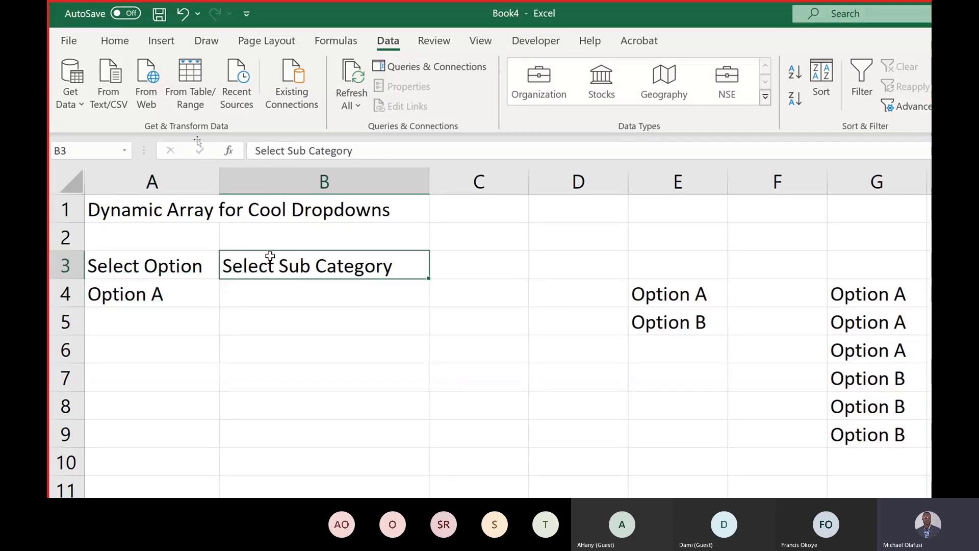
left_click(377, 288)
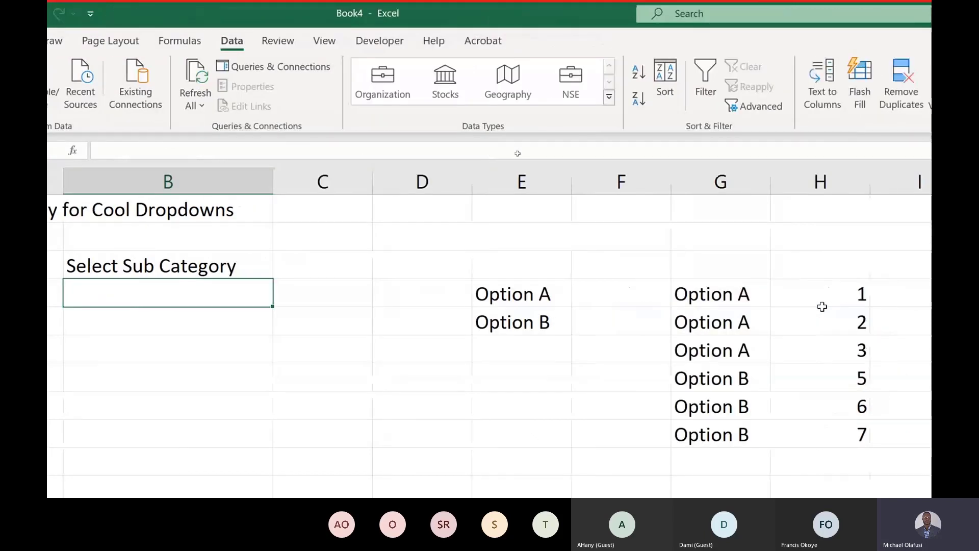
left_click_drag(823, 306, 821, 345)
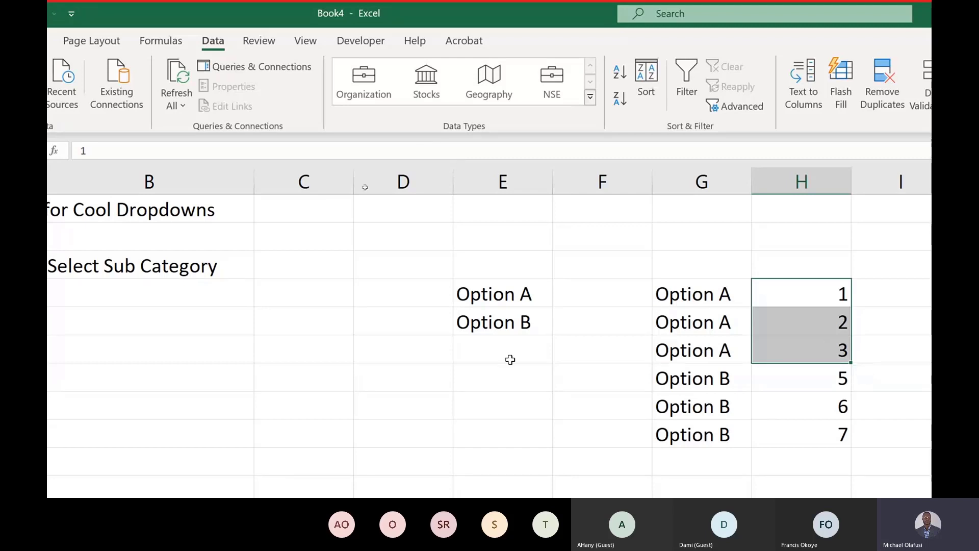
left_click(505, 380)
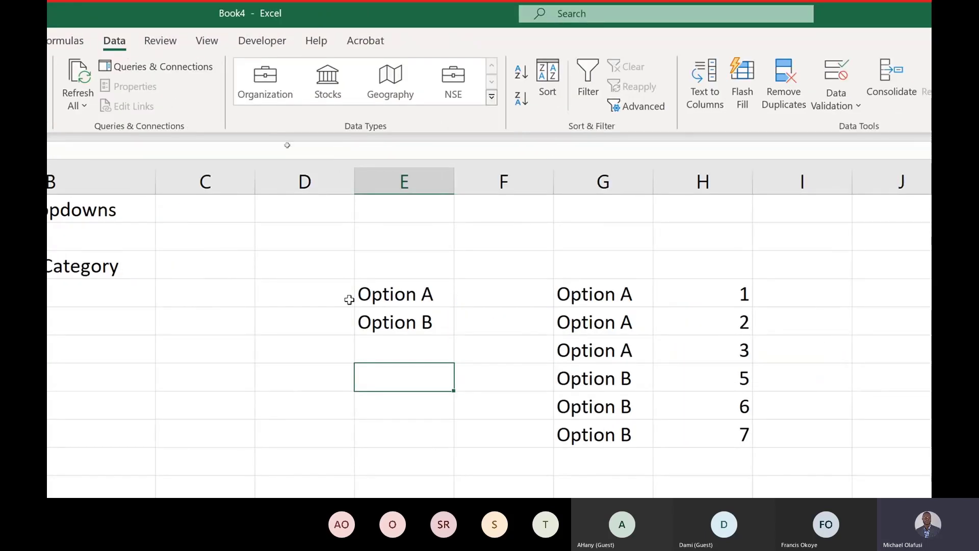
Step: Enter =FILTER(H4:H9,G4:G9=A4) in cell C4, and select the whole spill range C4:C6 to examine its reference
left_click(229, 294)
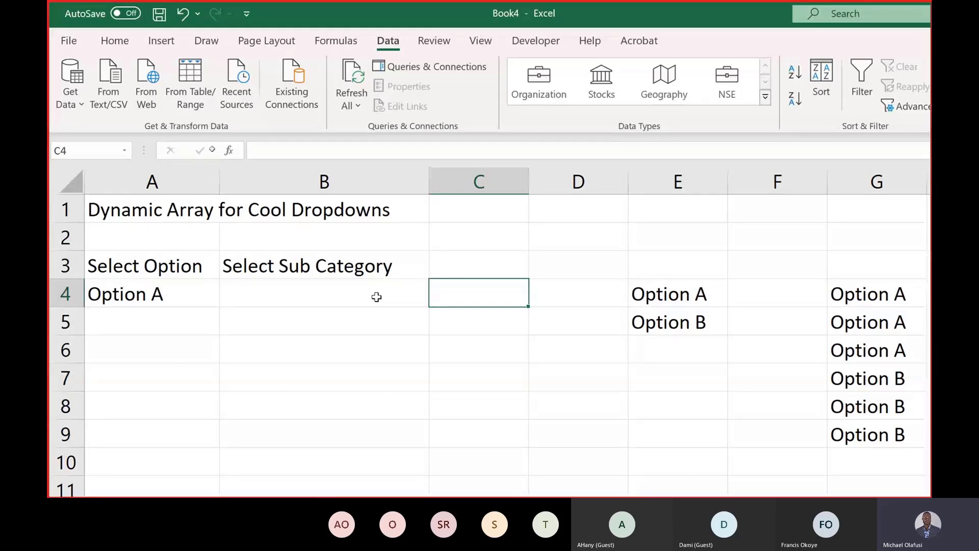
type("=filter")
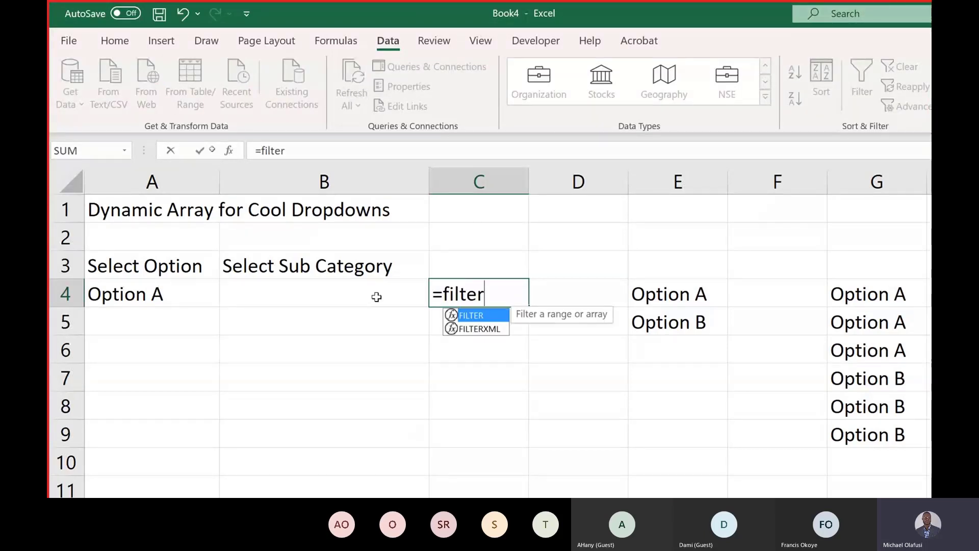
key("Tab")
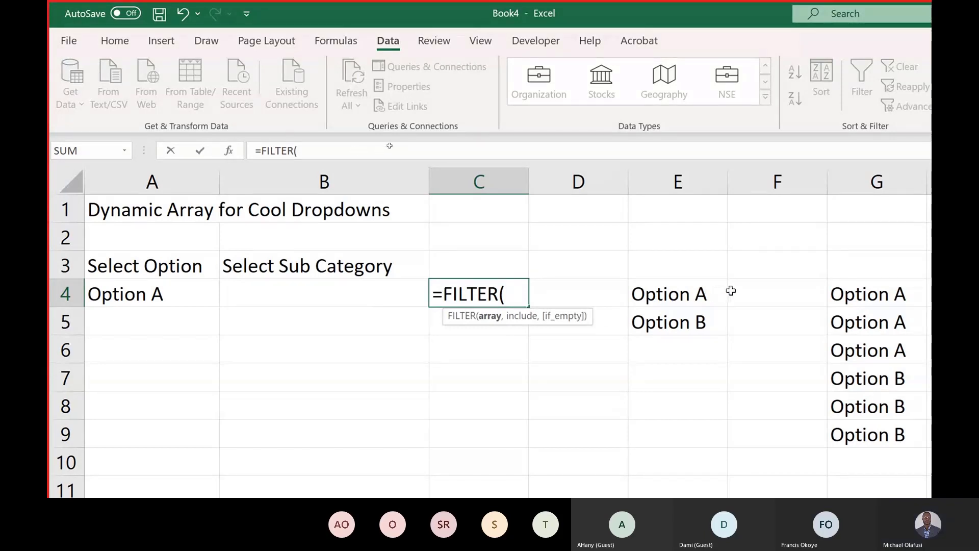
left_click_drag(839, 294, 820, 424)
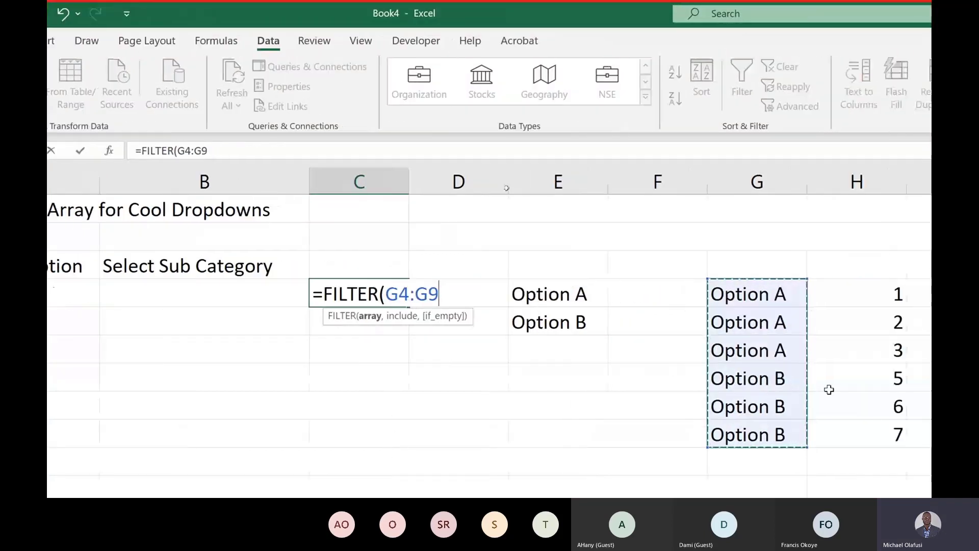
left_click_drag(803, 291, 813, 429)
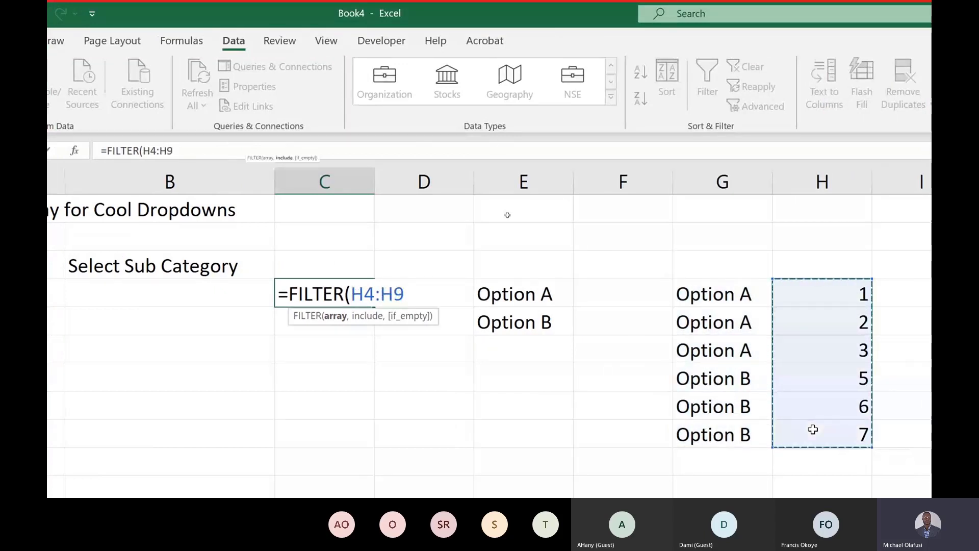
type(",")
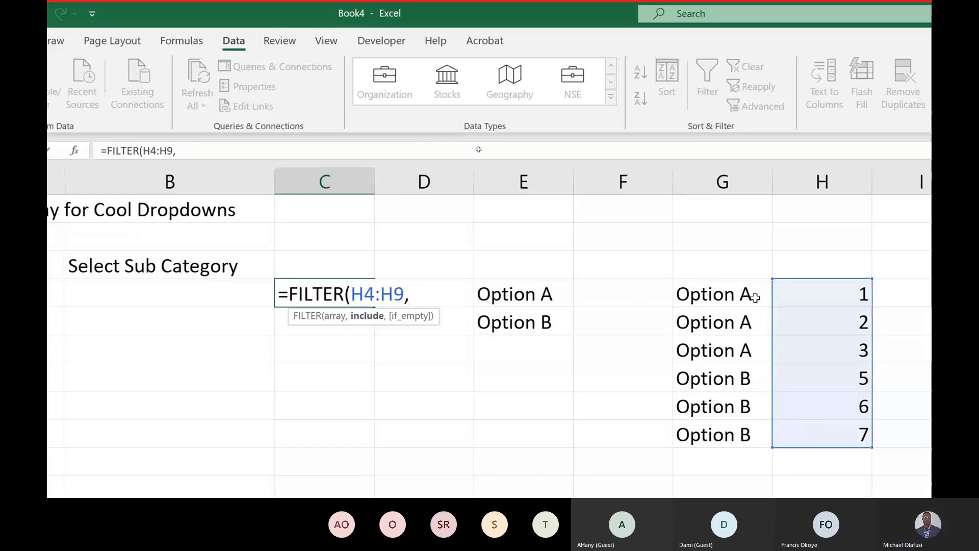
left_click_drag(708, 292, 722, 428)
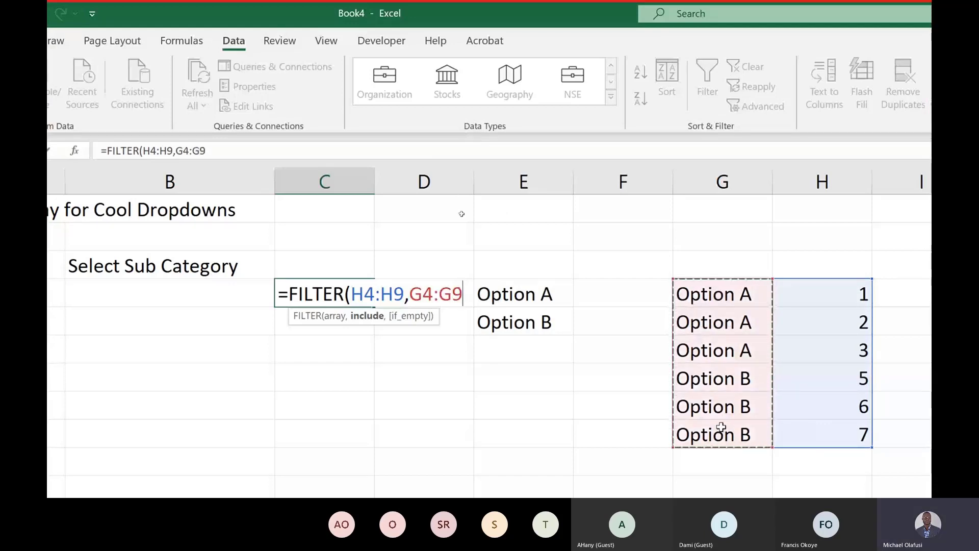
type("=")
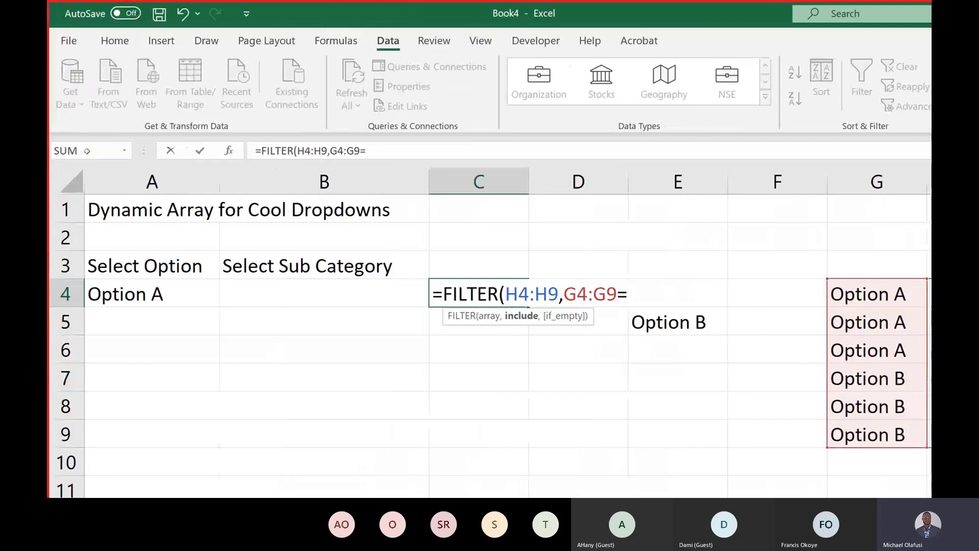
left_click(129, 301)
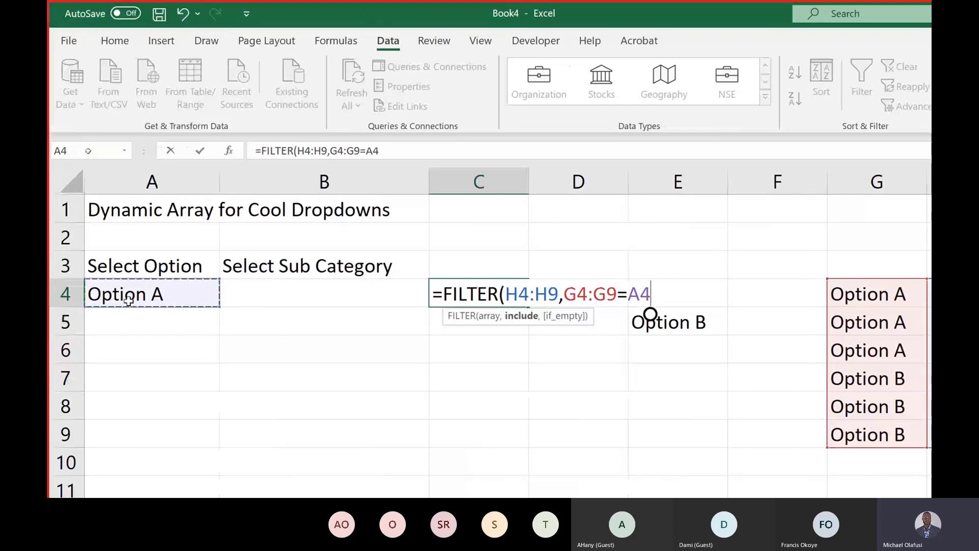
type(")")
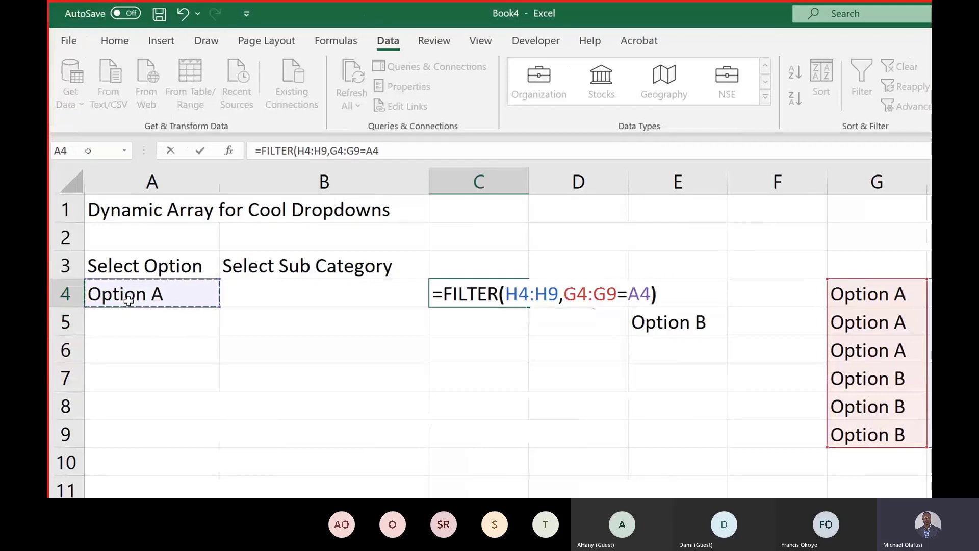
key("Return")
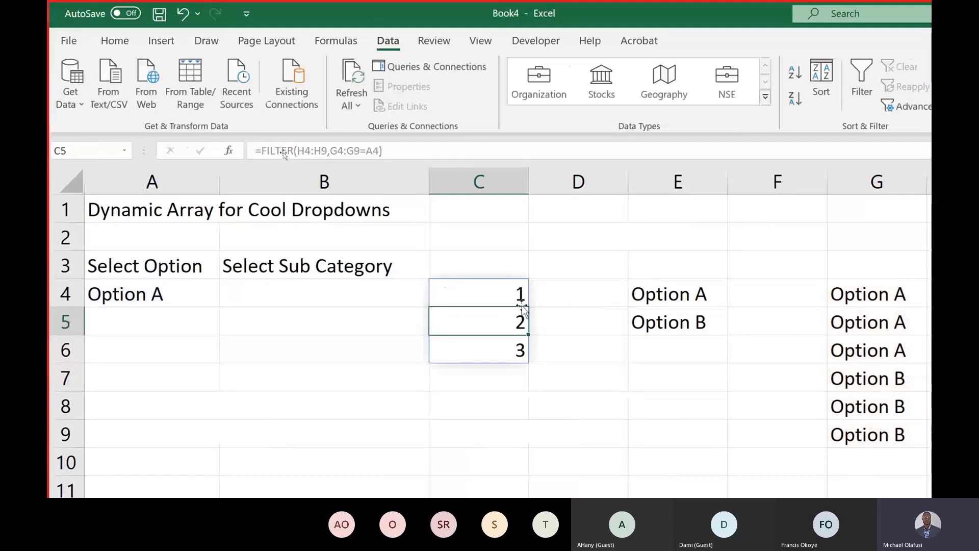
left_click(504, 294)
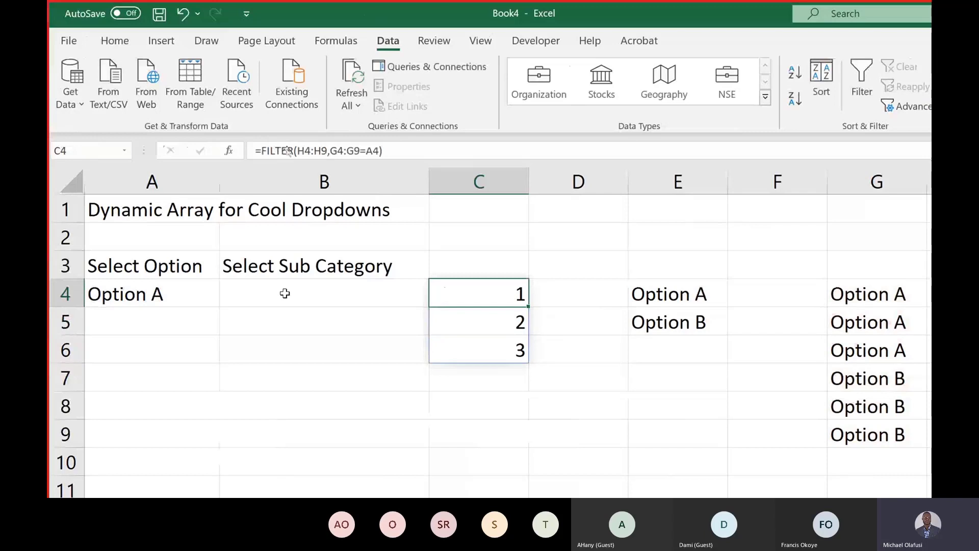
left_click_drag(496, 290, 501, 345)
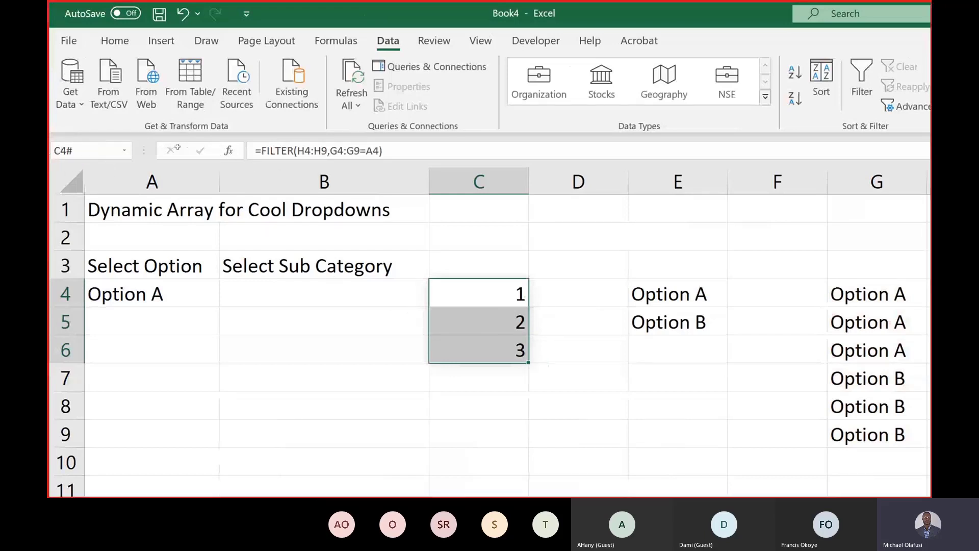
Step: Add list data validation to the sub-category cell B4 with the spill range reference =$C$4# as its source
left_click(332, 297)
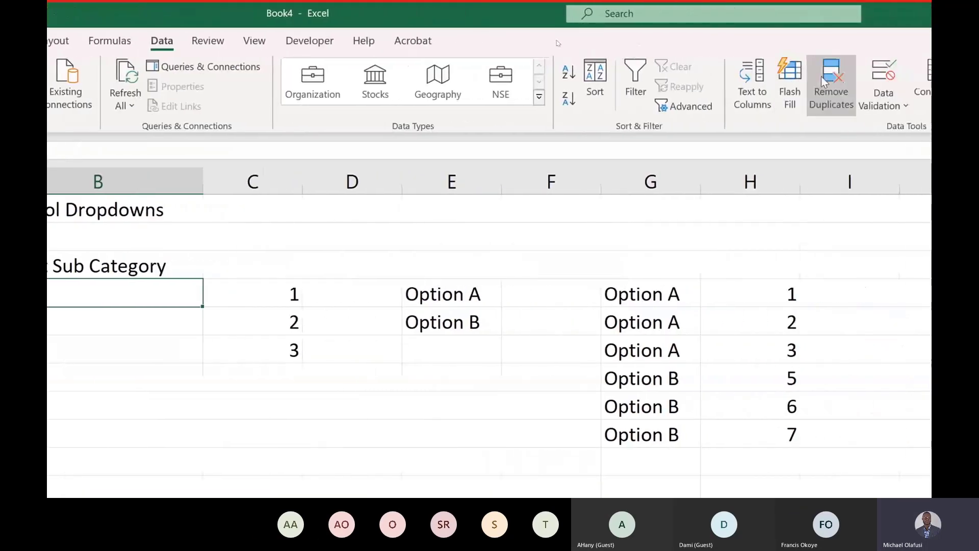
left_click(837, 94)
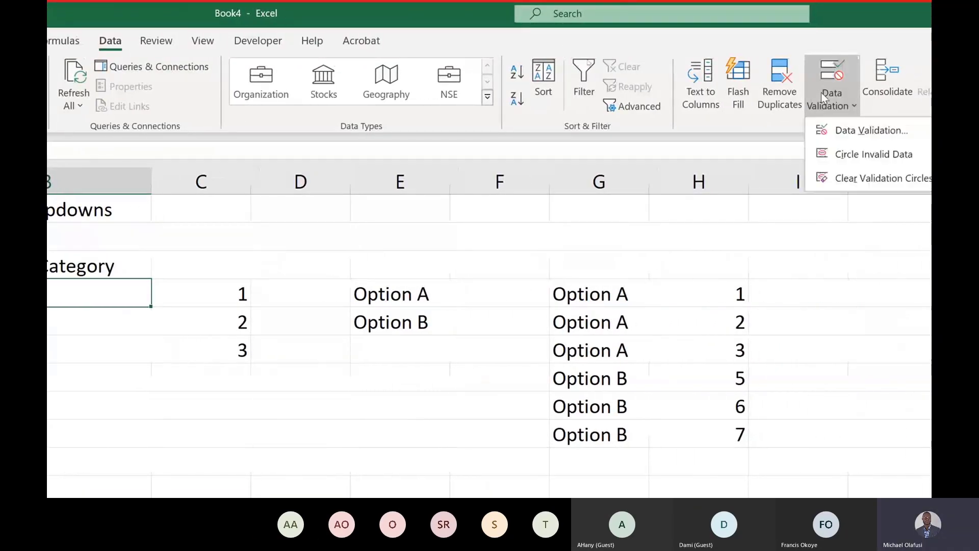
left_click(867, 127)
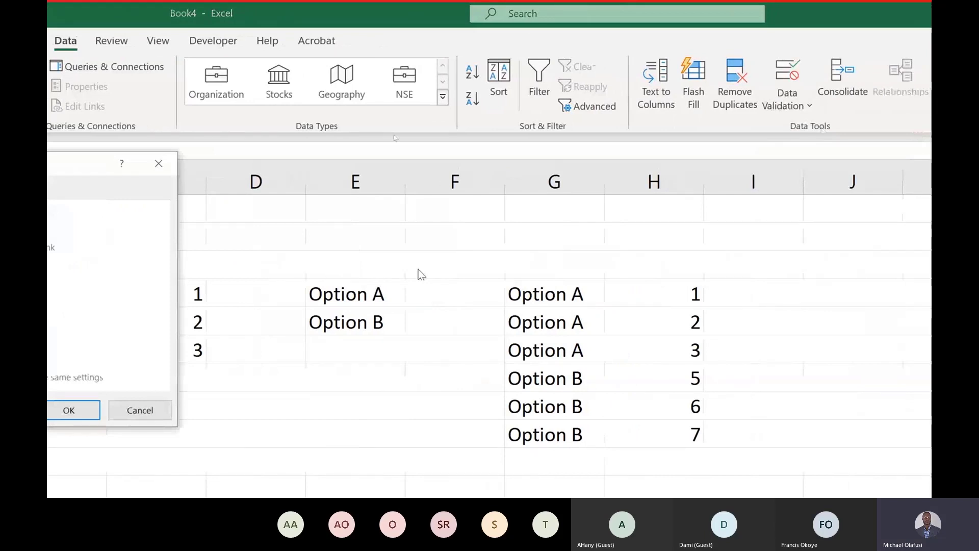
left_click_drag(282, 158, 581, 243)
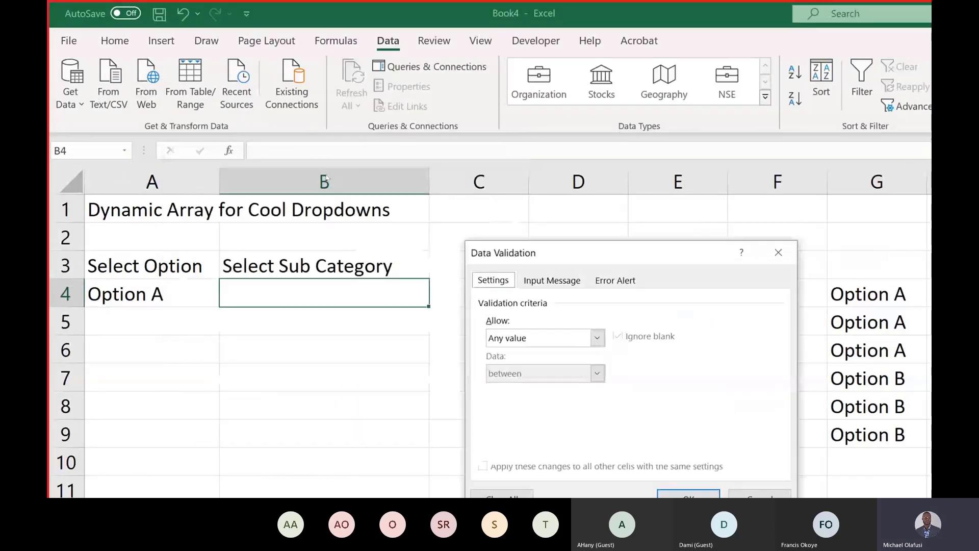
left_click(597, 338)
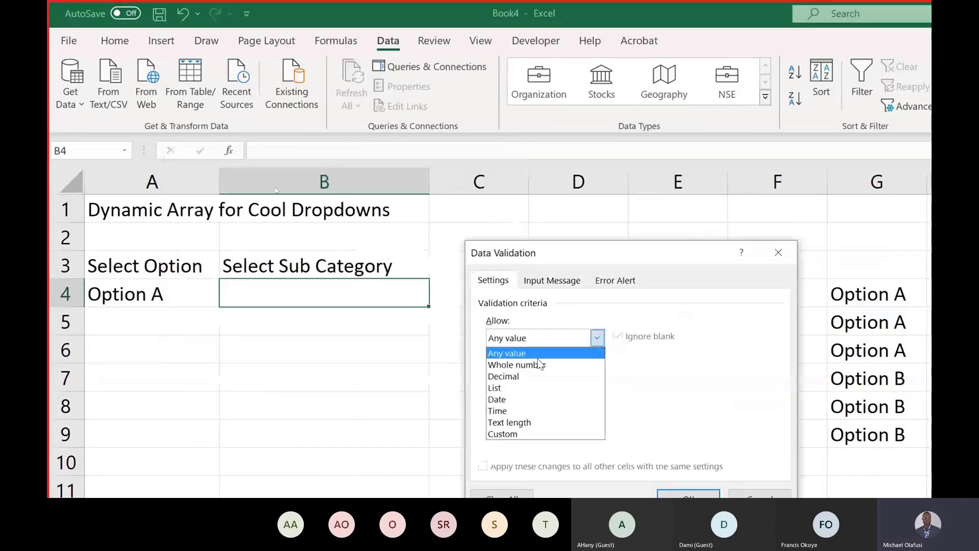
left_click(497, 387)
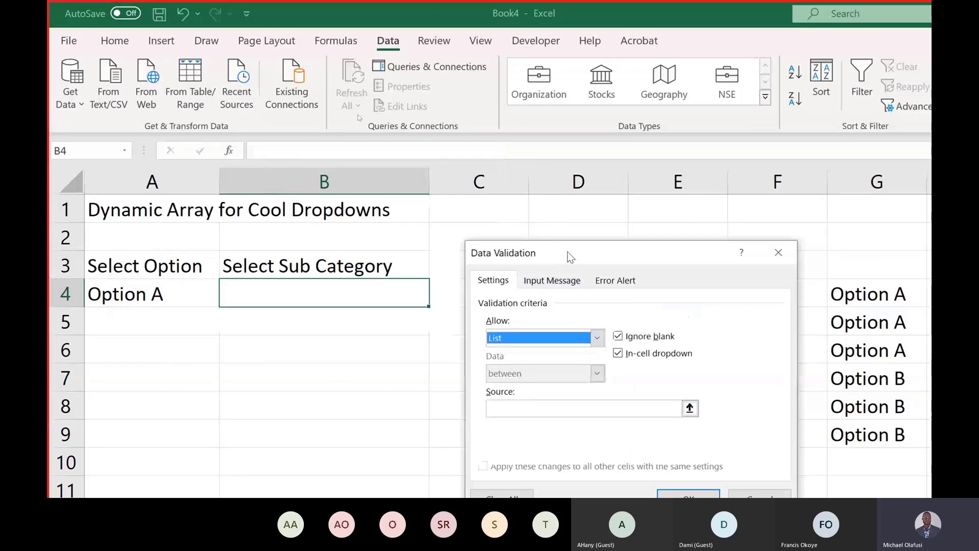
left_click_drag(570, 257, 772, 211)
left_click(749, 357)
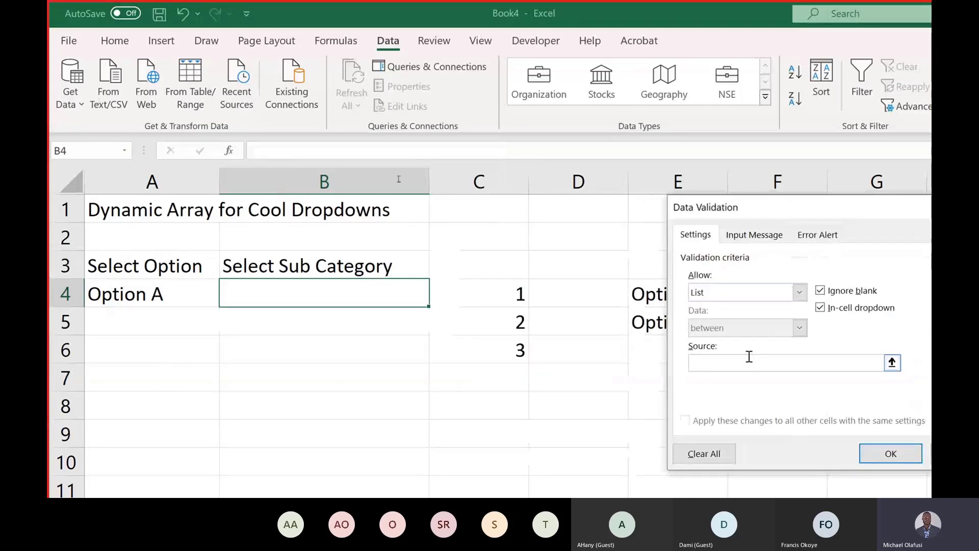
left_click(504, 295)
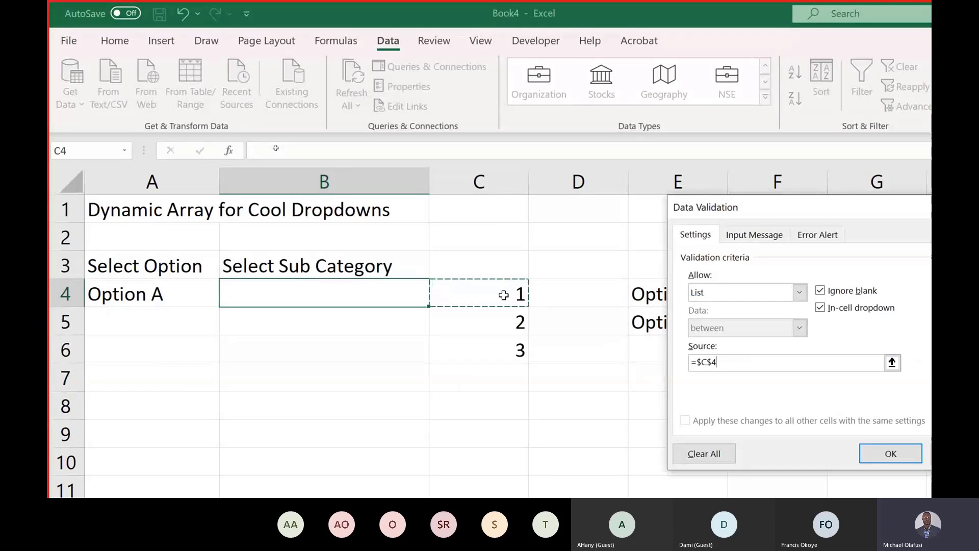
type("#")
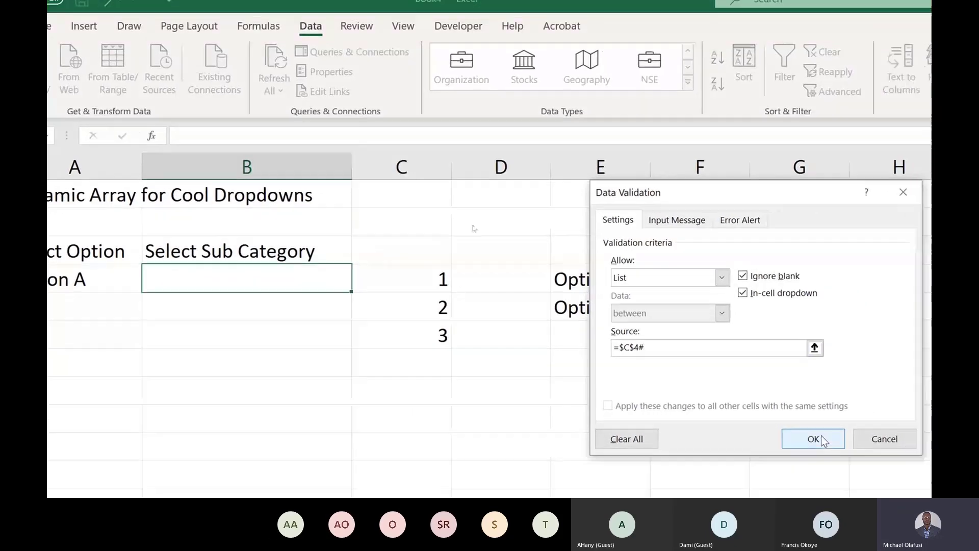
left_click(821, 440)
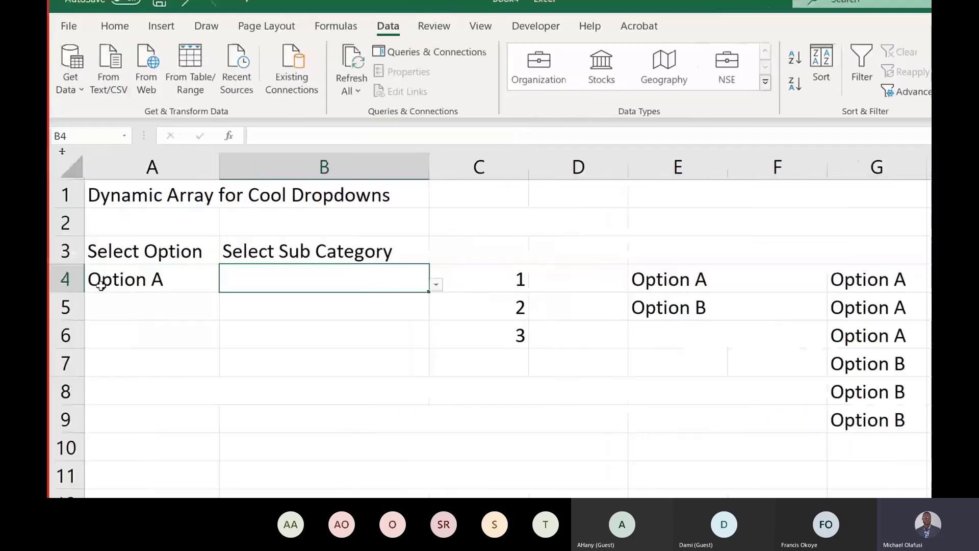
Step: Choose 2 from the sub-category dropdown in B4, and switch the option dropdown in A4 to Option B
left_click(437, 285)
left_click(230, 321)
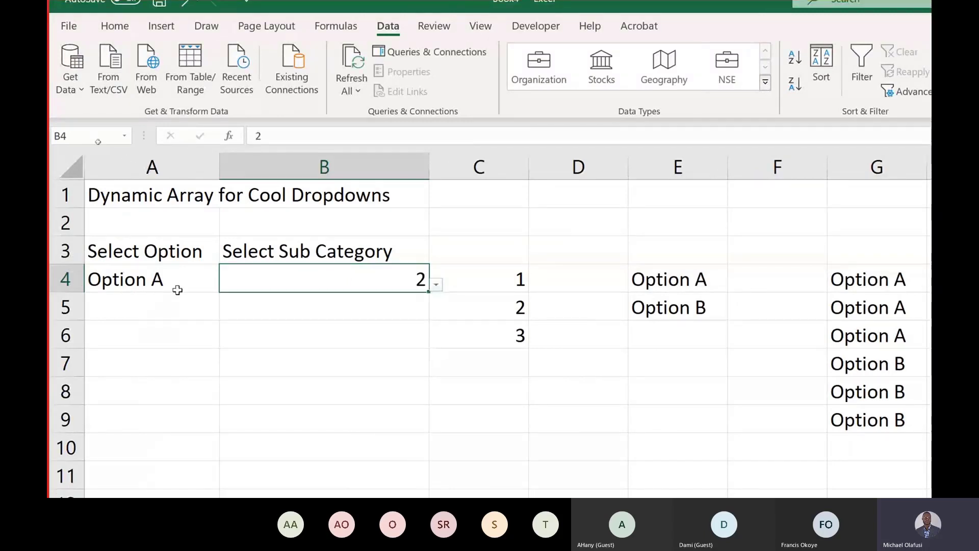
left_click(148, 268)
left_click(226, 284)
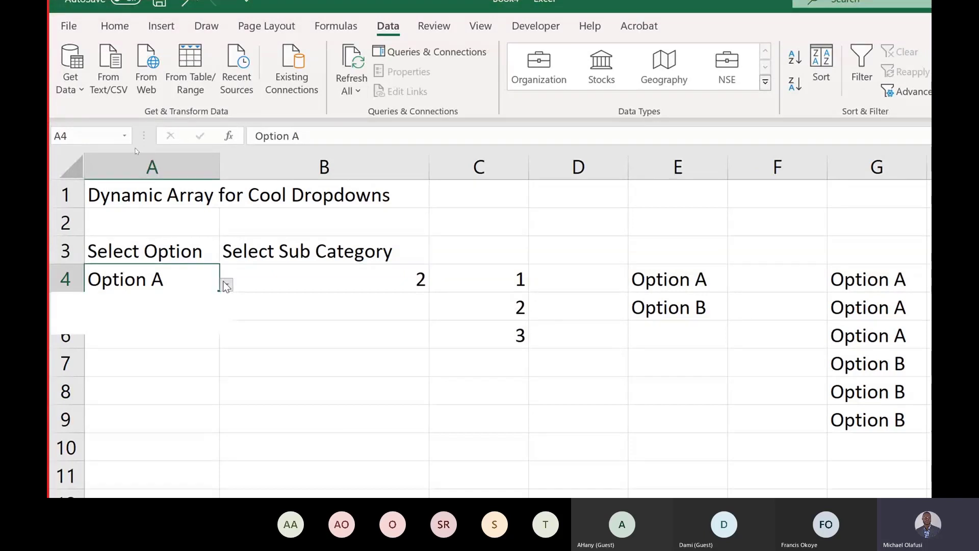
left_click(112, 323)
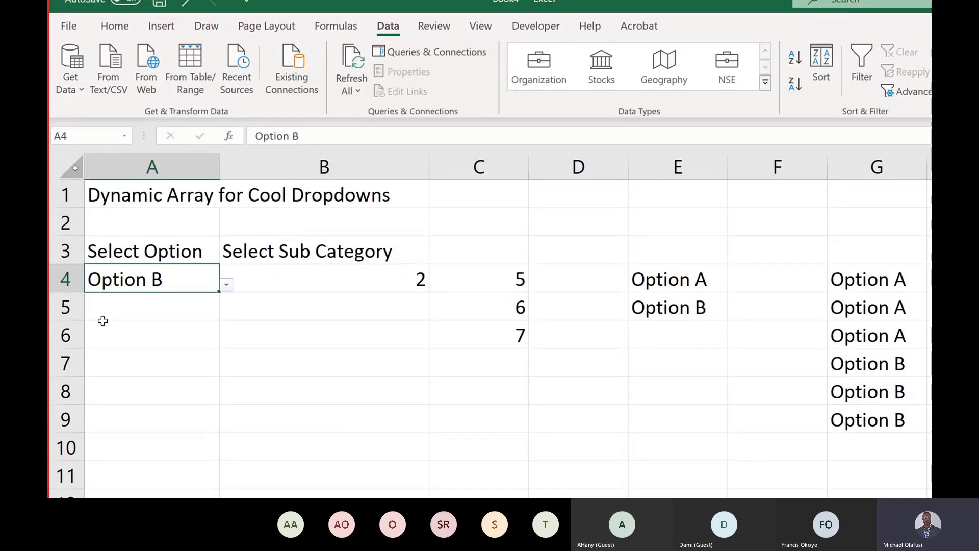
Step: Choose 6 from the dependent sub-category dropdown in B4
left_click(408, 276)
left_click(436, 285)
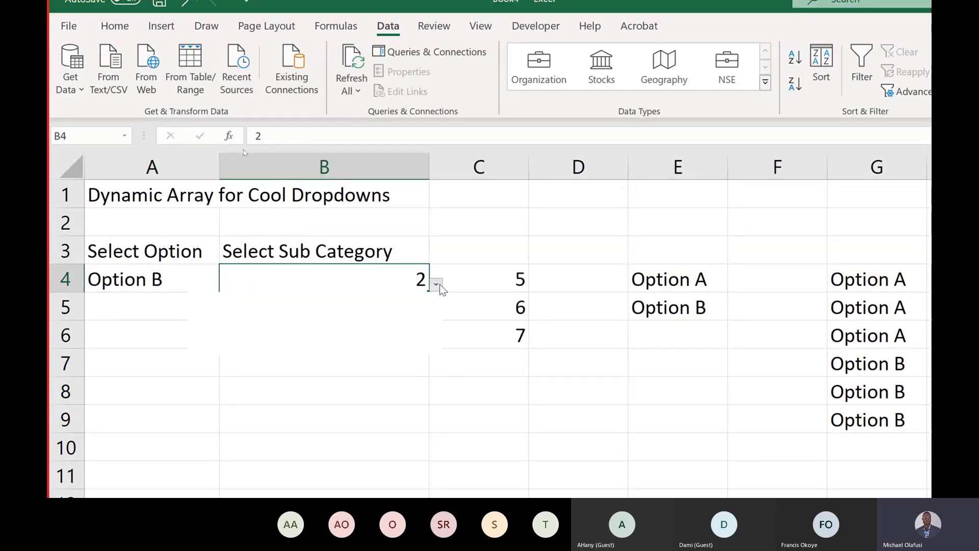
left_click(262, 327)
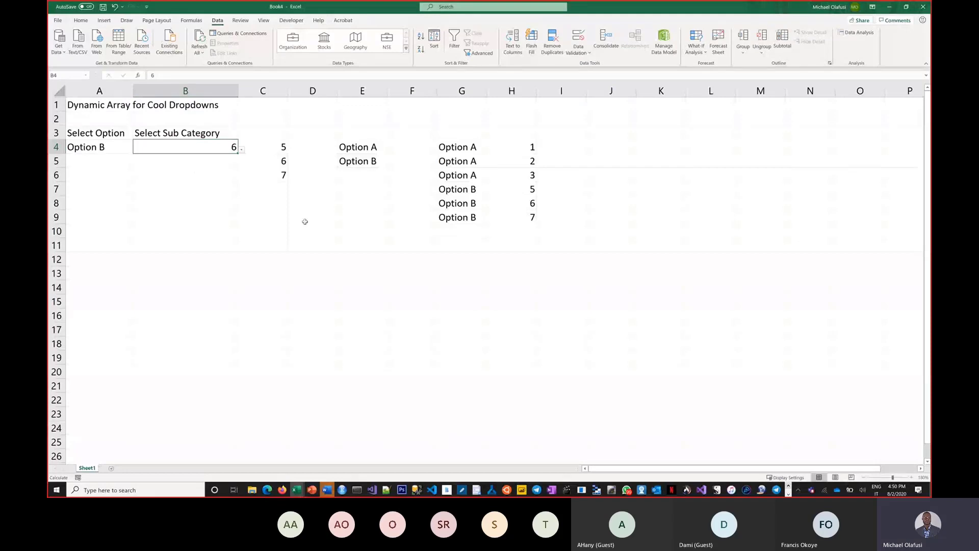
Step: Switch to the Microsoft Teams meeting window to check the meeting chat, and return to the Excel workbook
key("alt+Tab")
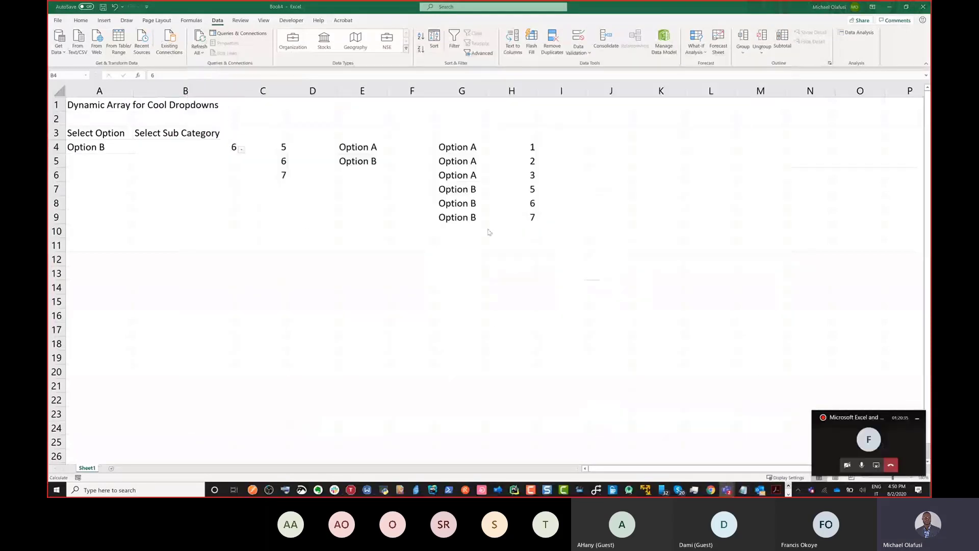
left_click(841, 438)
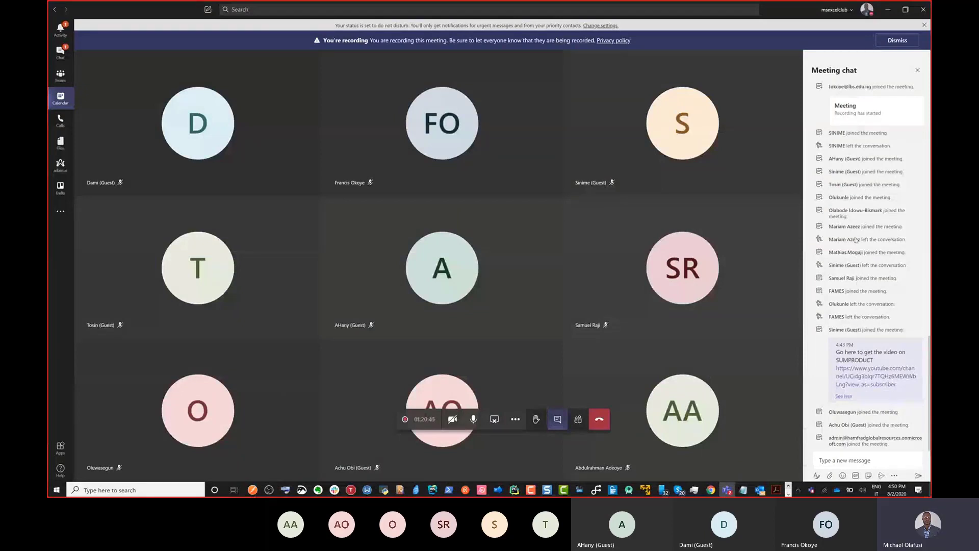
left_click(888, 10)
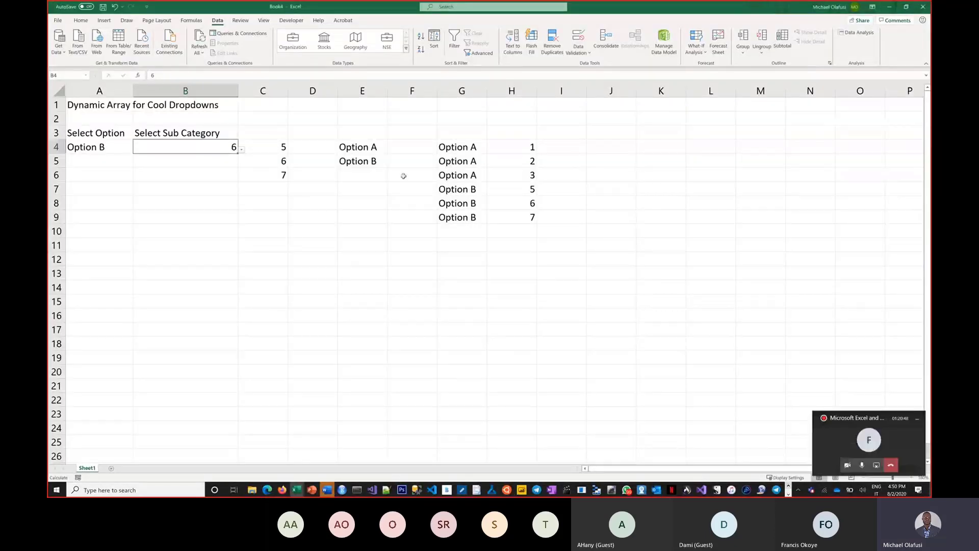
Step: Save the workbook to OneDrive - msexcelclub under the file name "Office Hour 8 - dynamic dropdown_list"
left_click(310, 246)
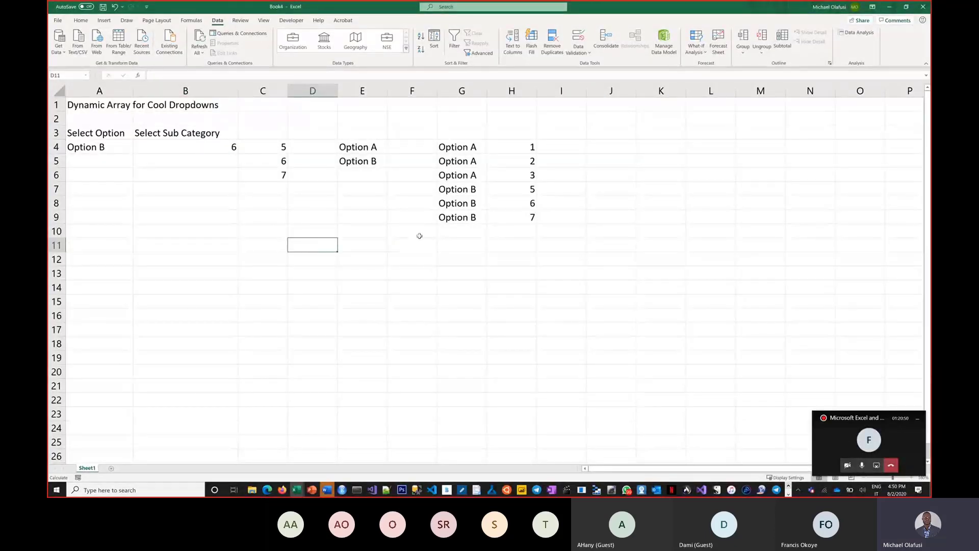
key("ctrl+s")
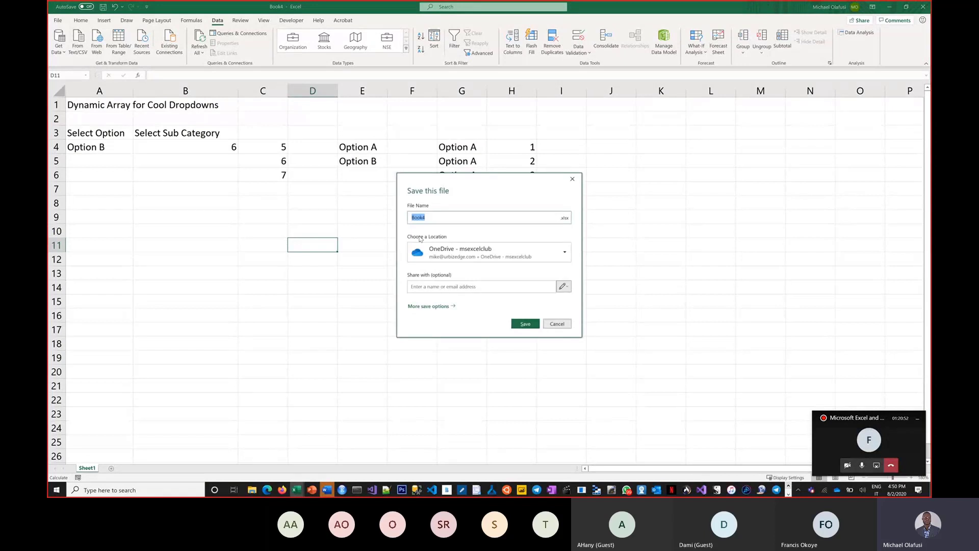
type("Office Hou")
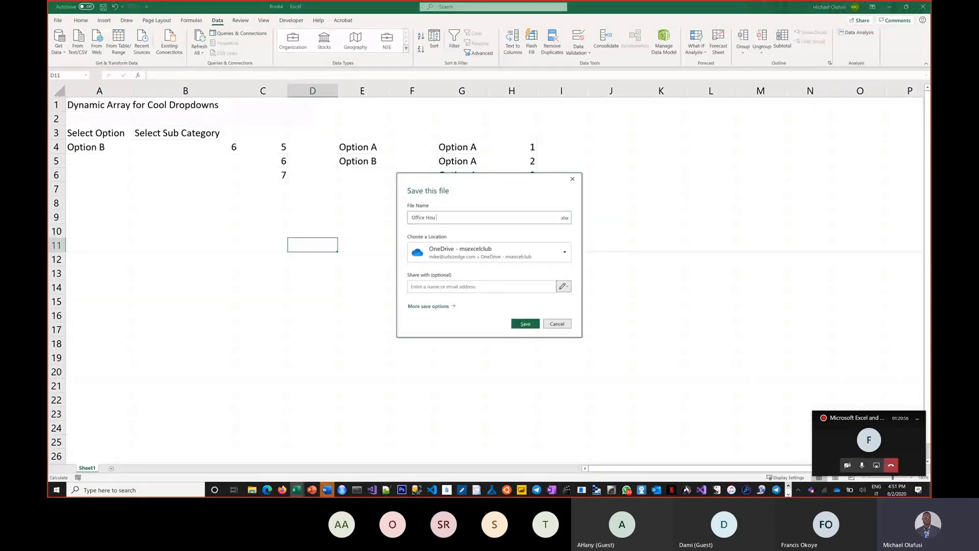
type("r 8")
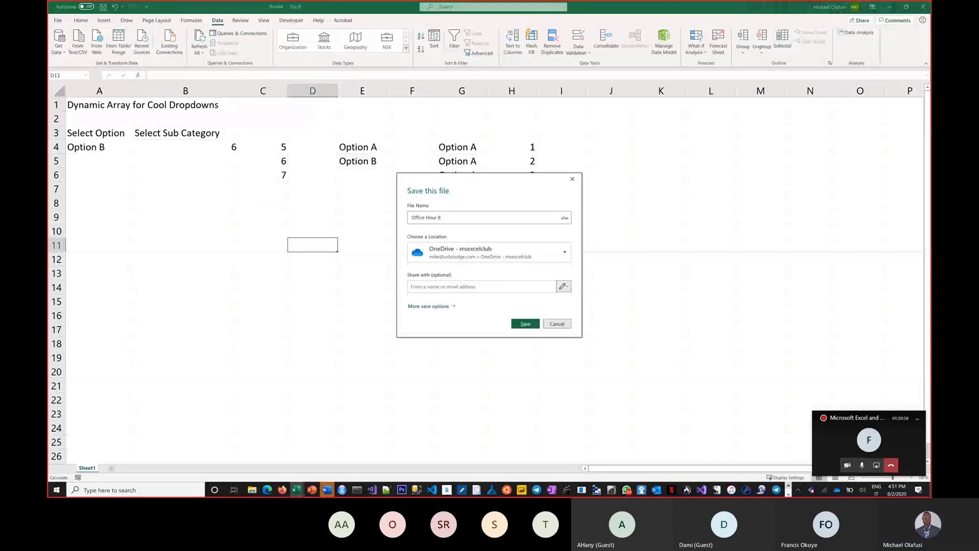
type("- ")
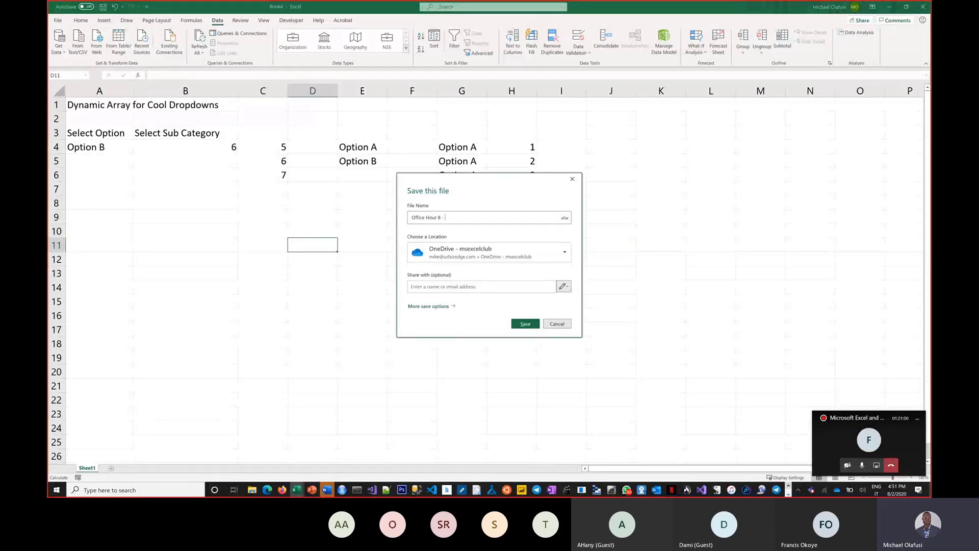
type("dr")
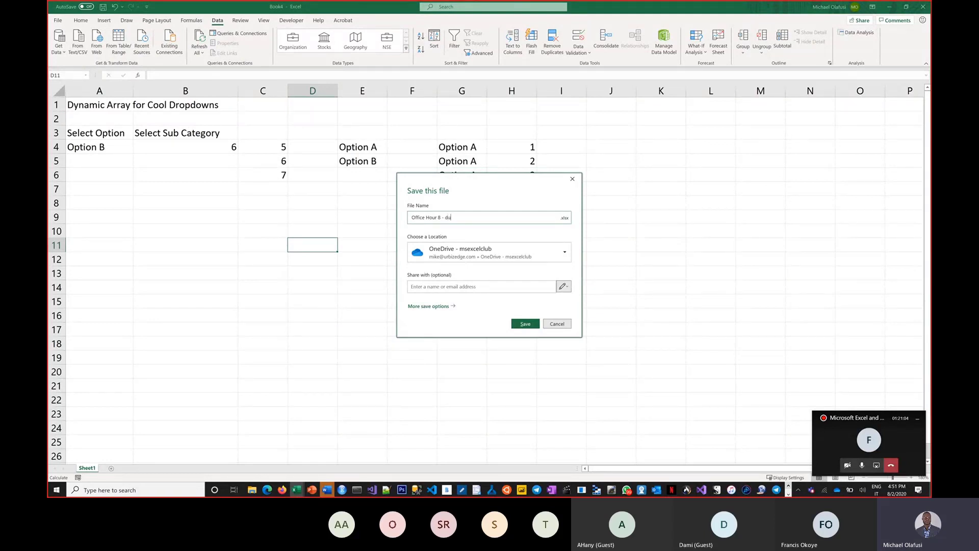
type("ynamic dr")
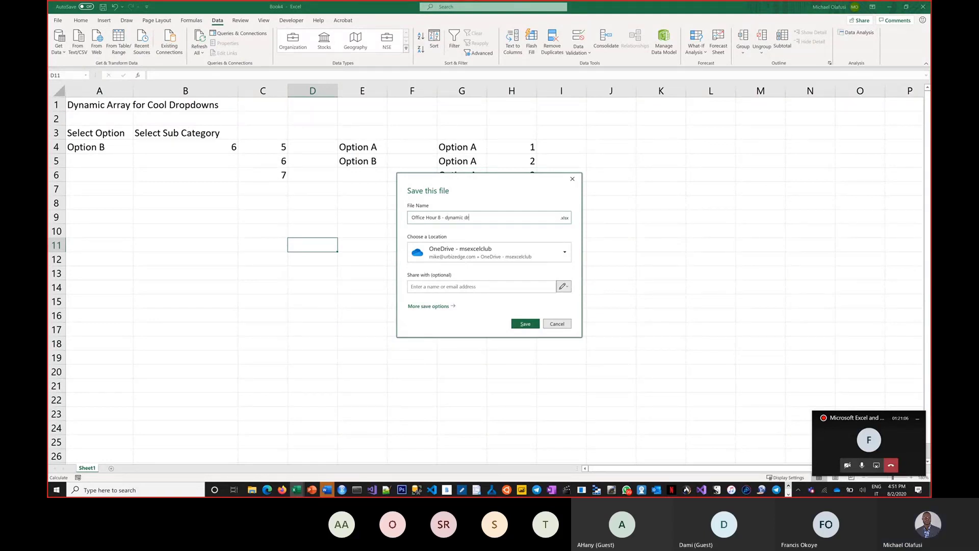
type("op")
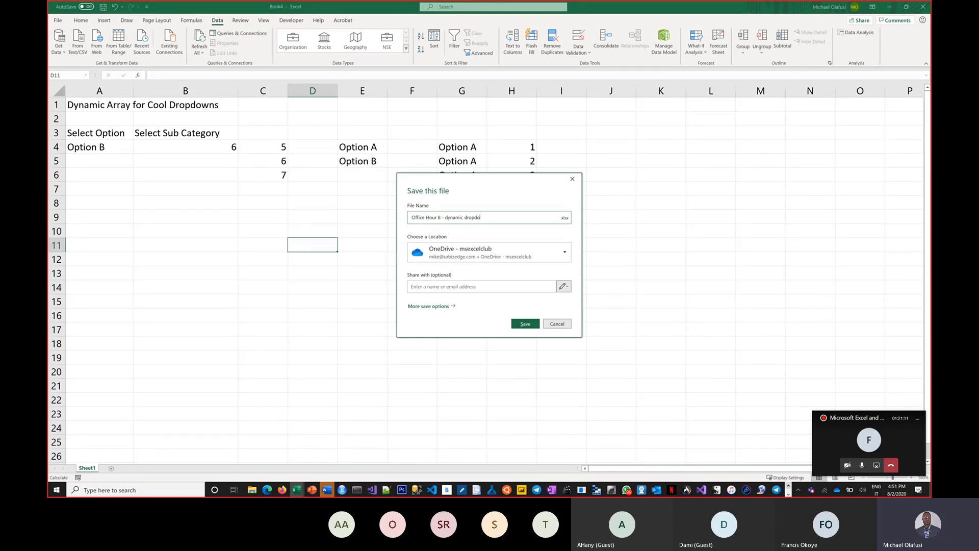
type("drown_list")
left_click(525, 325)
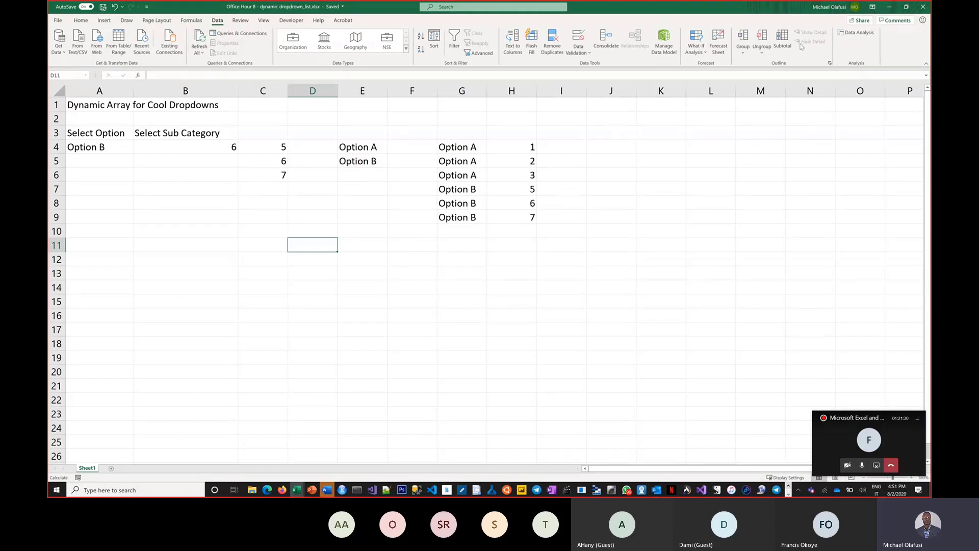
Step: Create a sharing link for the dropdown workbook that anyone can use with editing disallowed, and copy it
left_click(859, 20)
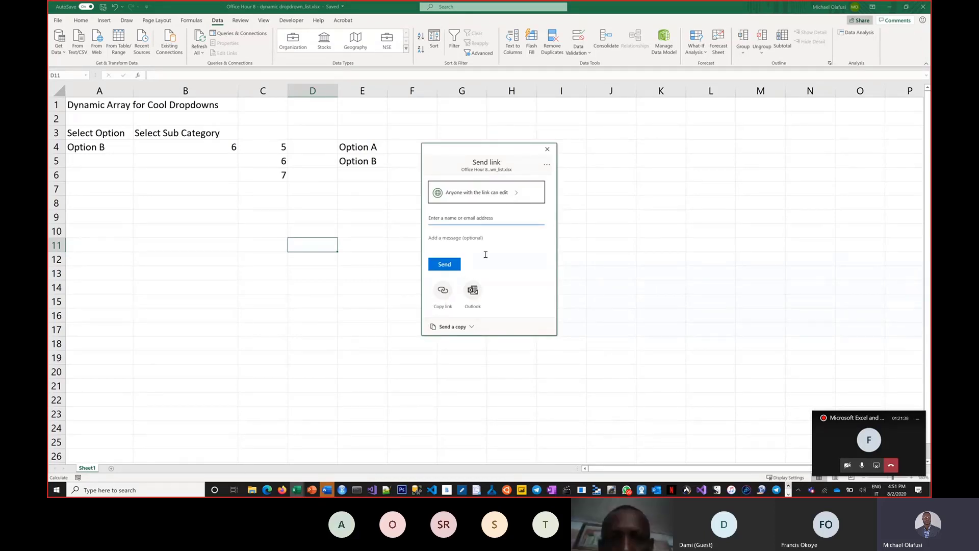
left_click(522, 196)
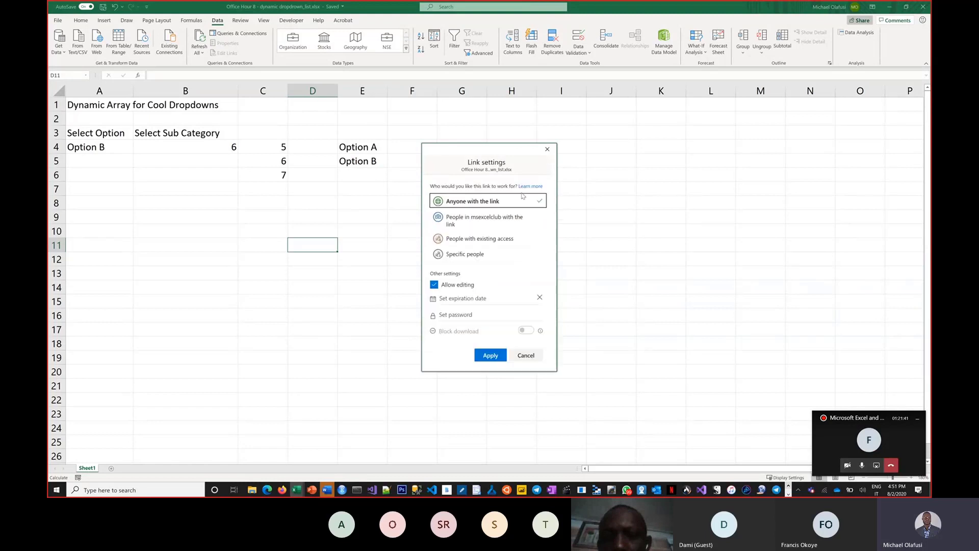
left_click(436, 285)
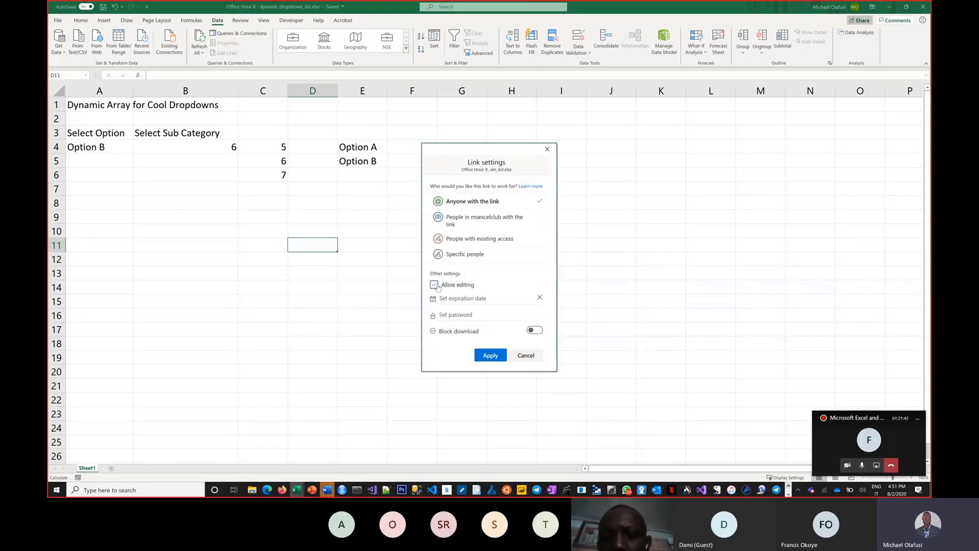
left_click(499, 353)
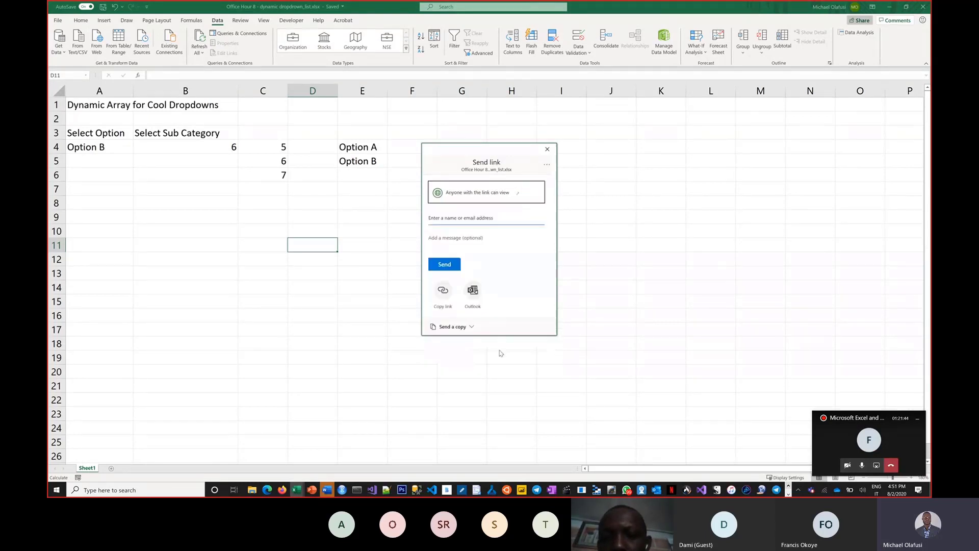
left_click(448, 295)
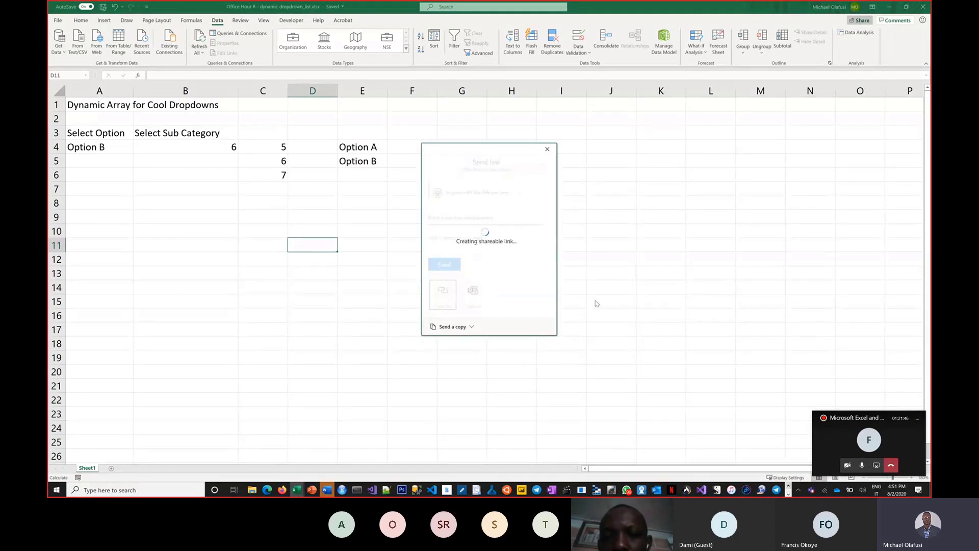
Step: Switch to the Microsoft Teams meeting and post "The is the file link for the data validation list" with the copied workbook link in the chat
left_click(913, 438)
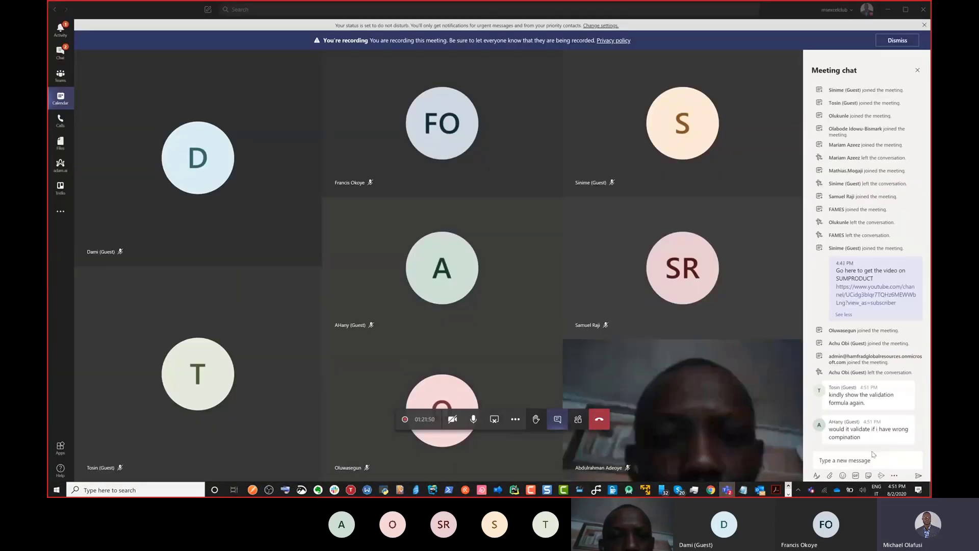
left_click(870, 461)
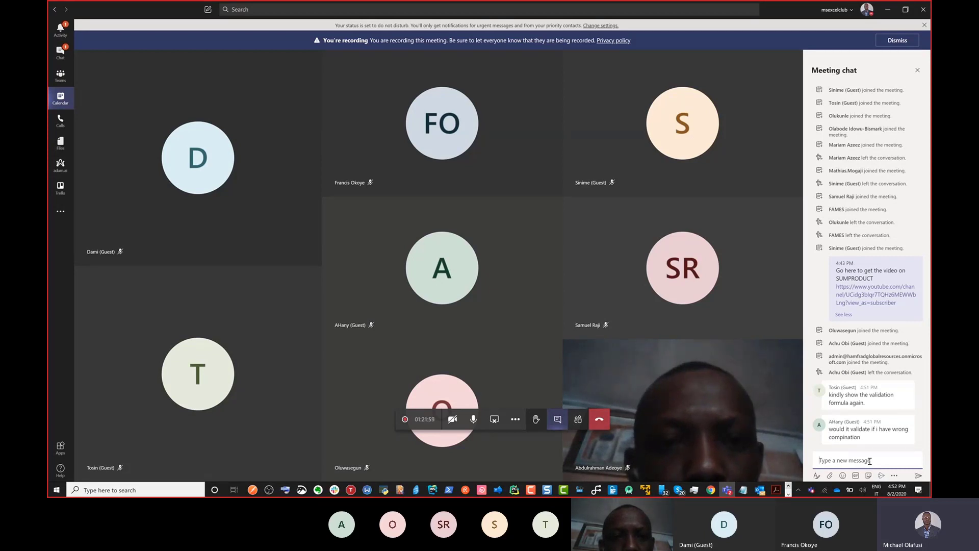
type("The is the")
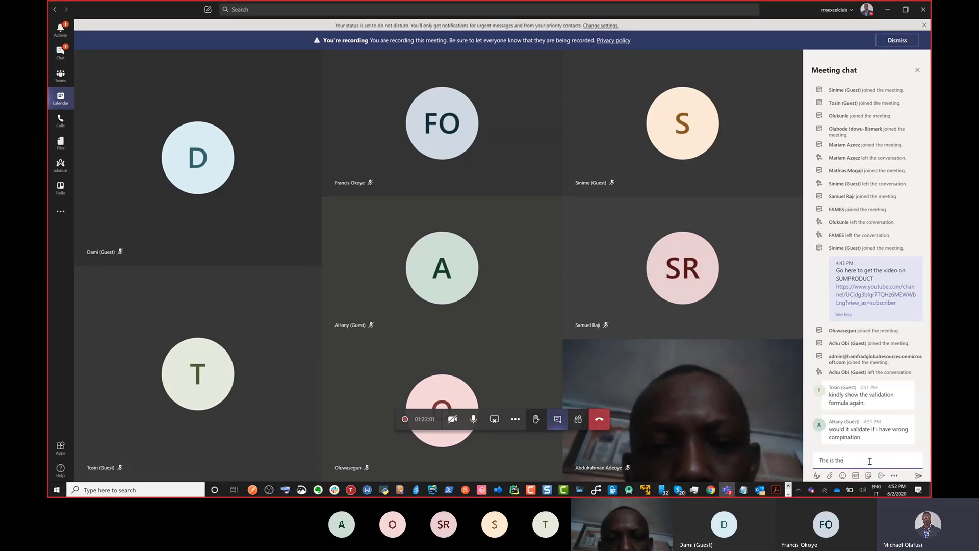
type(" file")
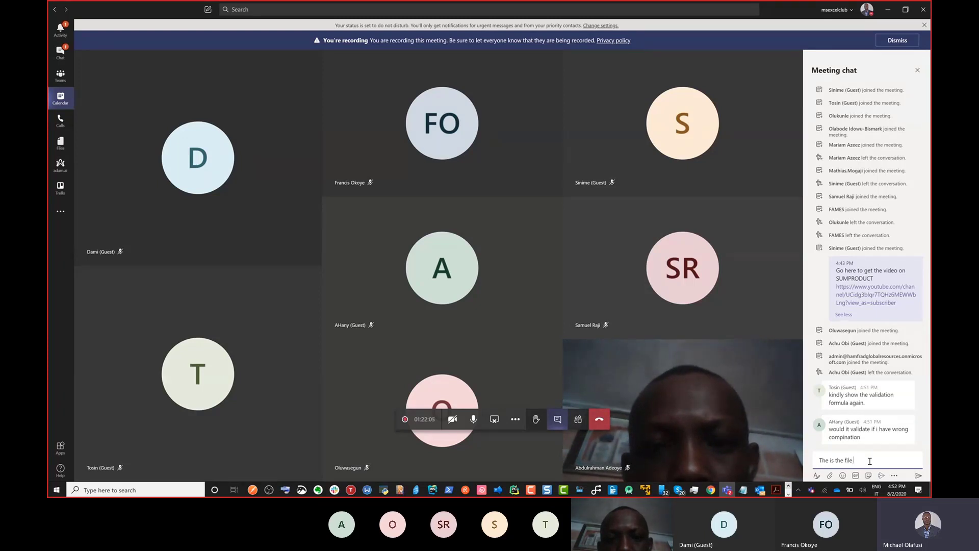
type(" link for the data")
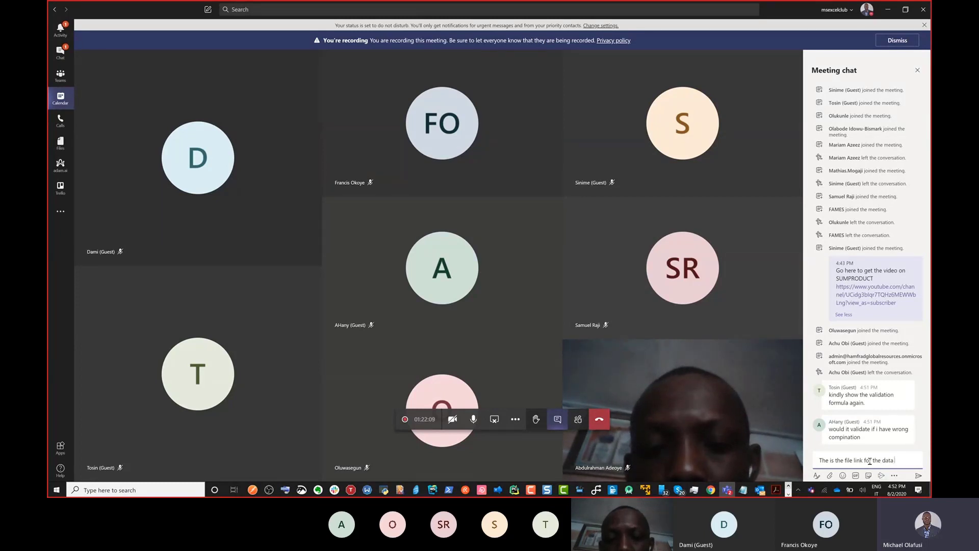
type(" validat")
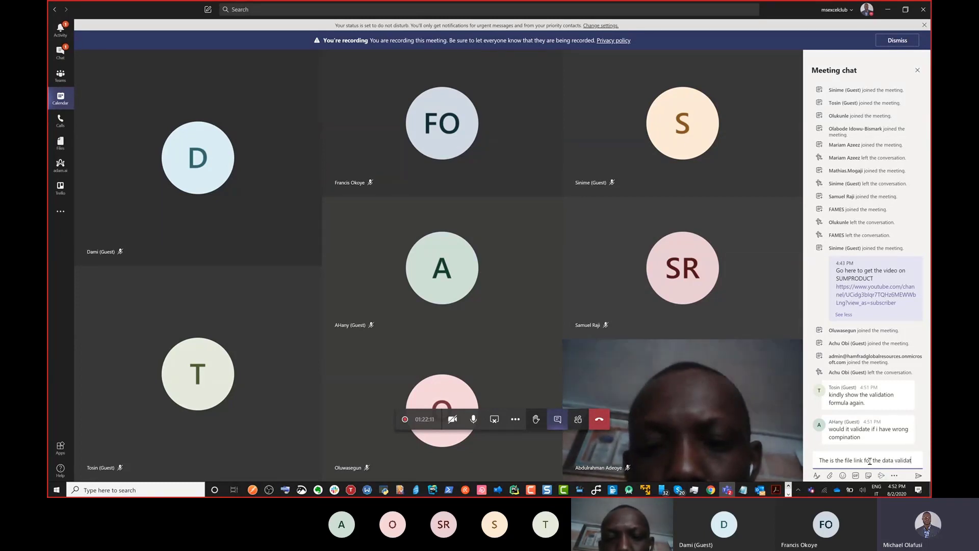
type("ion list")
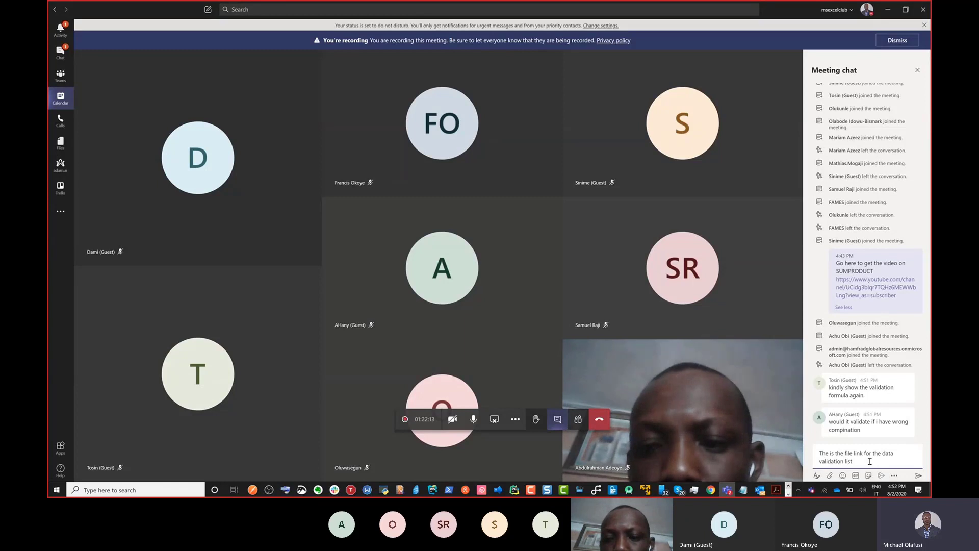
key("ctrl+v")
key("Return")
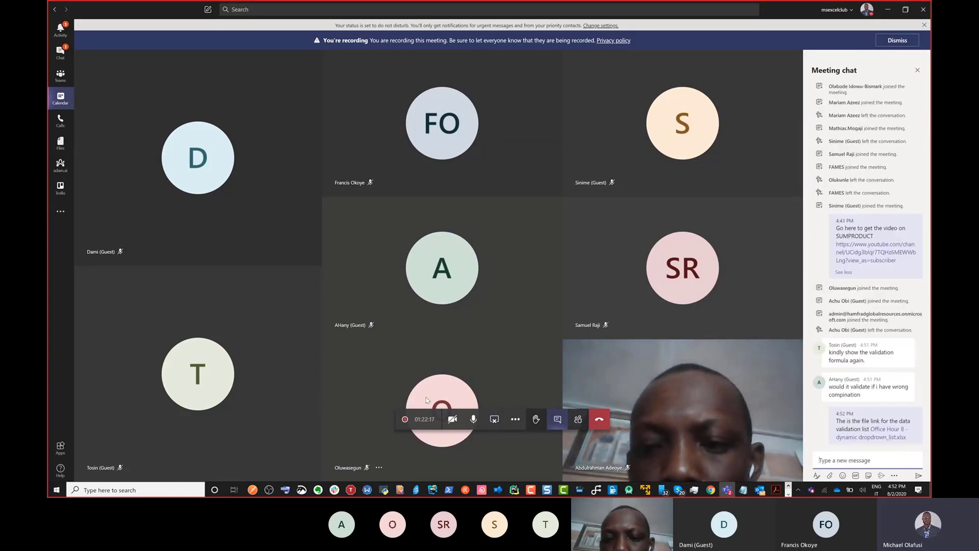
Step: Return to the dynamic dropdown_list workbook in Excel and close the copied-link dialog
key("alt+Tab")
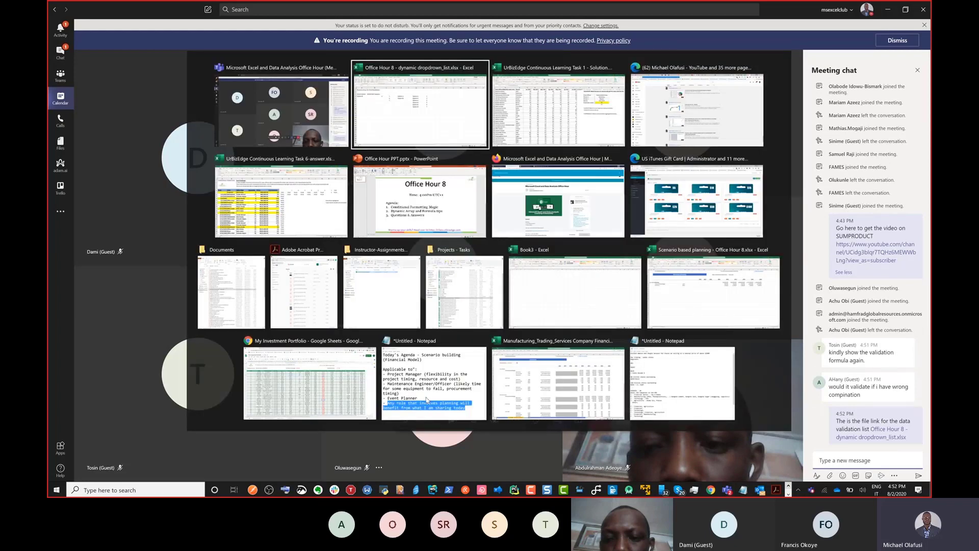
key("alt+Tab")
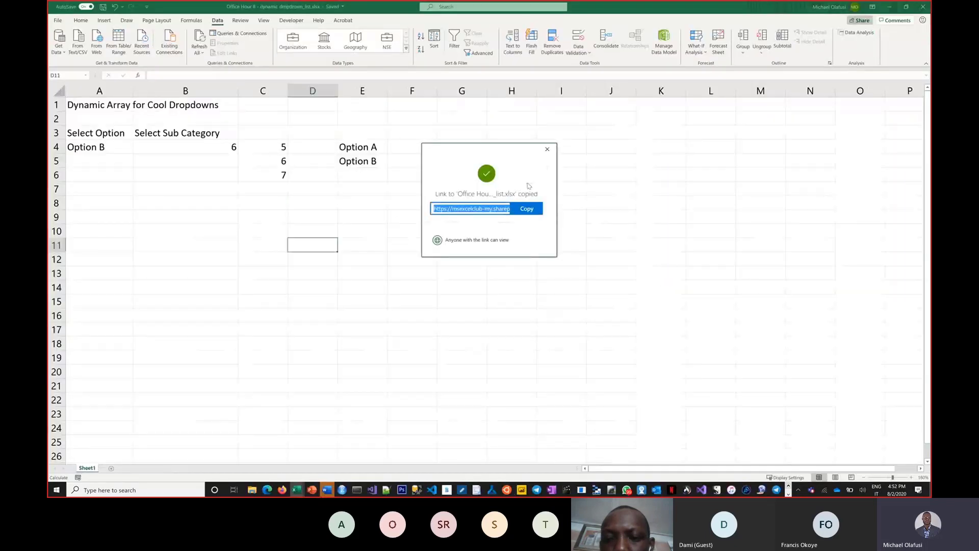
left_click(546, 149)
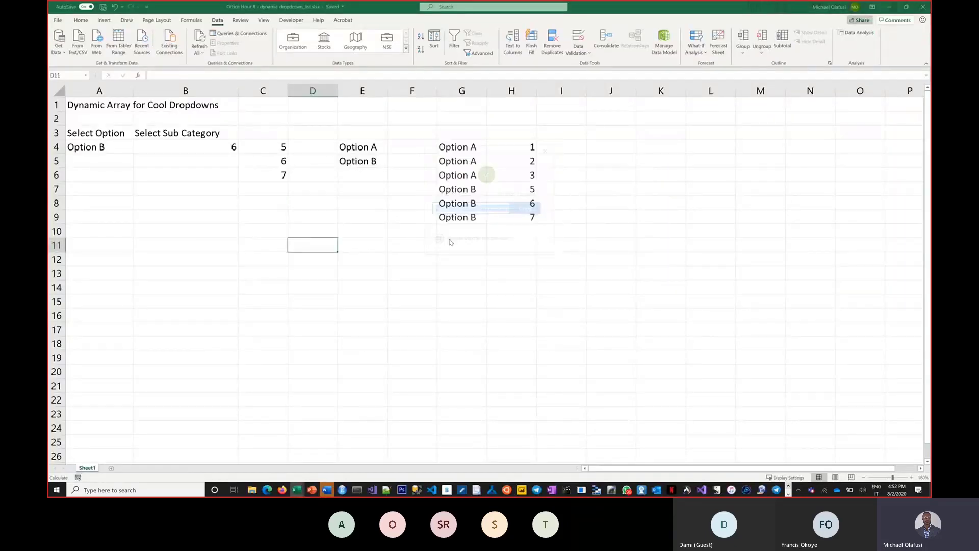
left_click(431, 304)
Step: Switch to the UrBizEdge Continuous Learning Task 1 - Solution workbook and turn on AutoSave by uploading it to OneDrive - msexcelclub
key("alt+Tab")
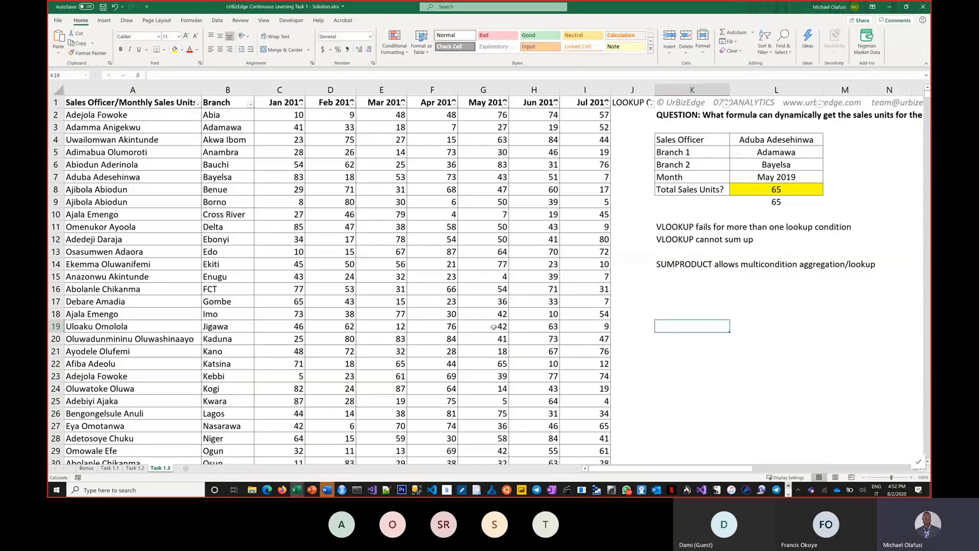
left_click(493, 327)
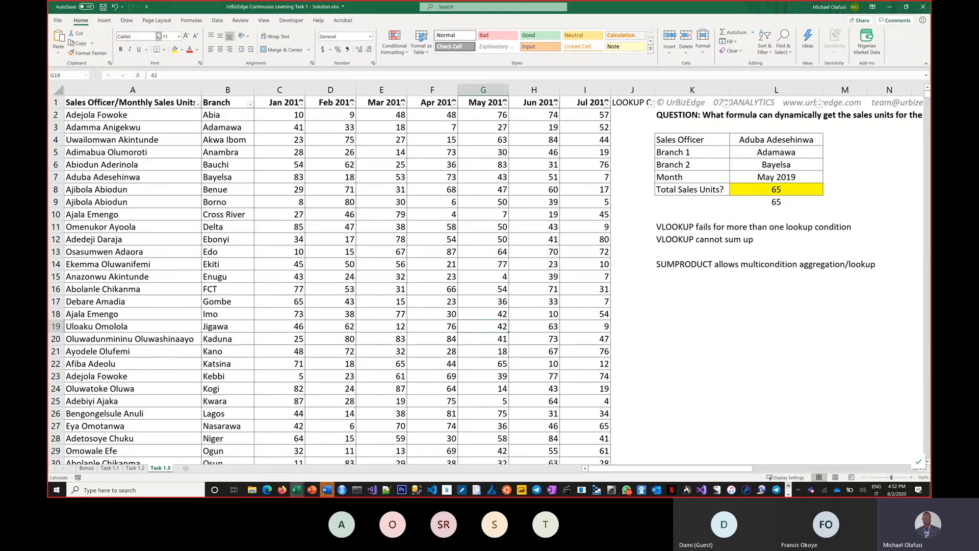
left_click(88, 8)
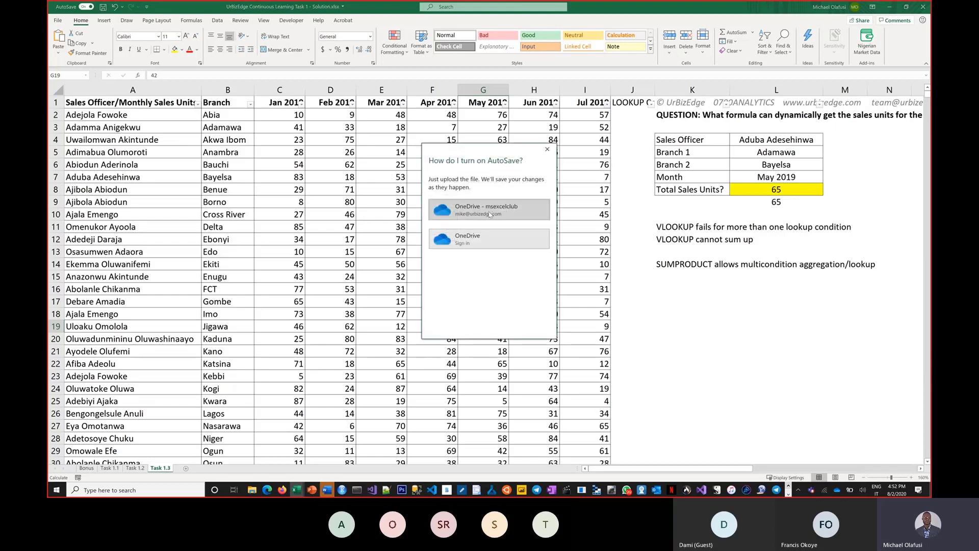
left_click(489, 215)
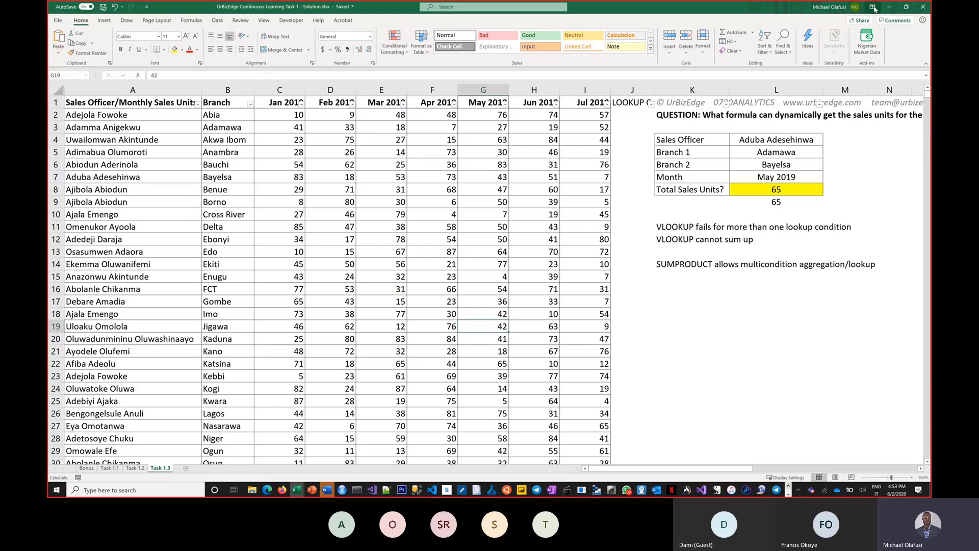
Step: Create a view-only sharing link for anyone to the Task 1 - Solution workbook, with editing disallowed, and copy it
left_click(862, 22)
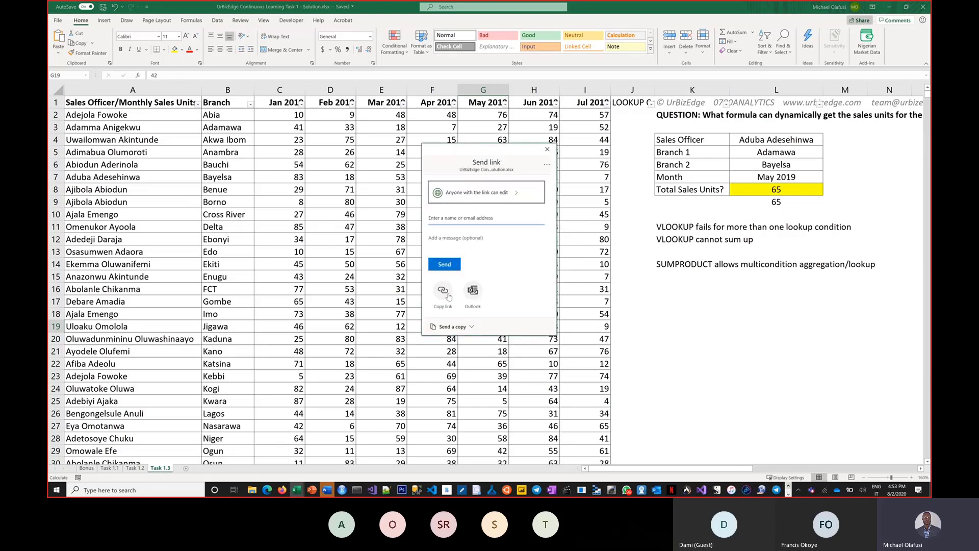
left_click(517, 201)
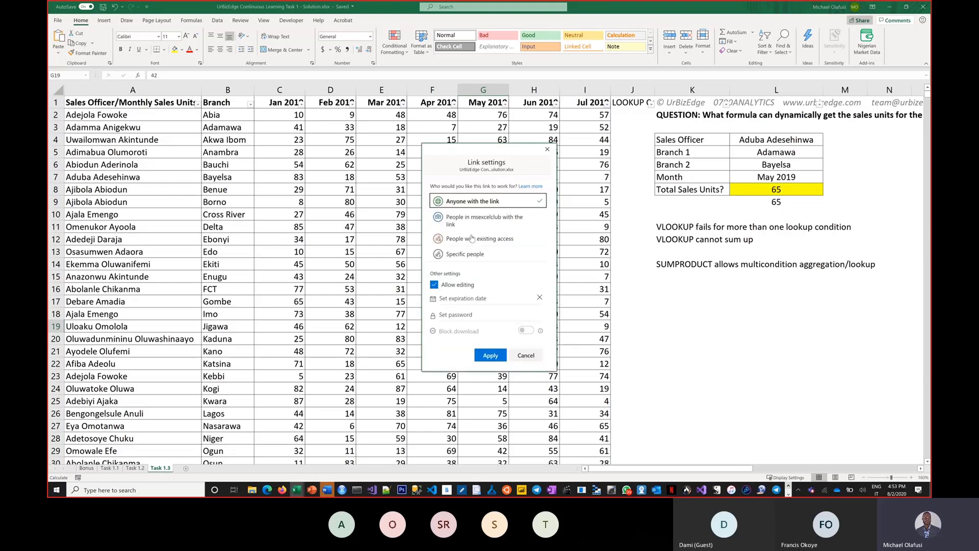
left_click(437, 284)
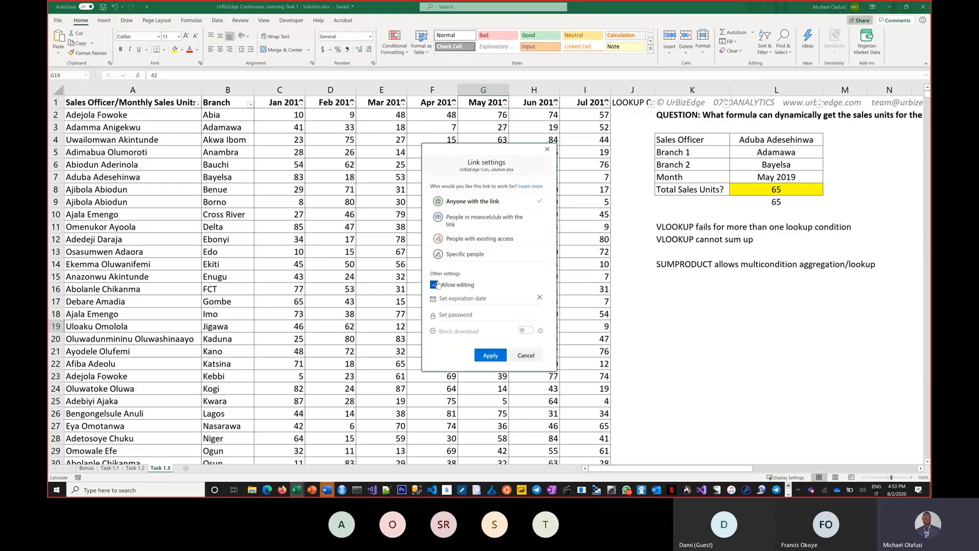
left_click(499, 355)
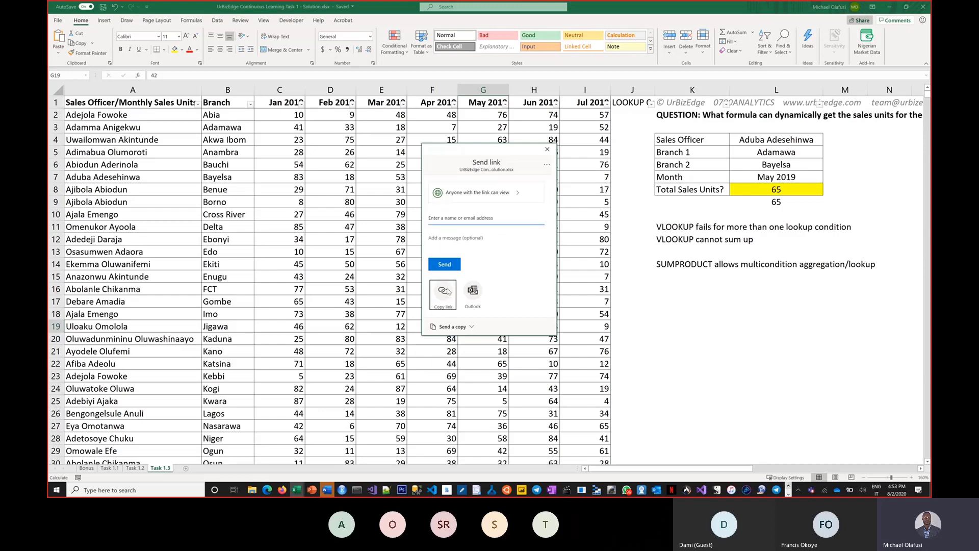
left_click(445, 292)
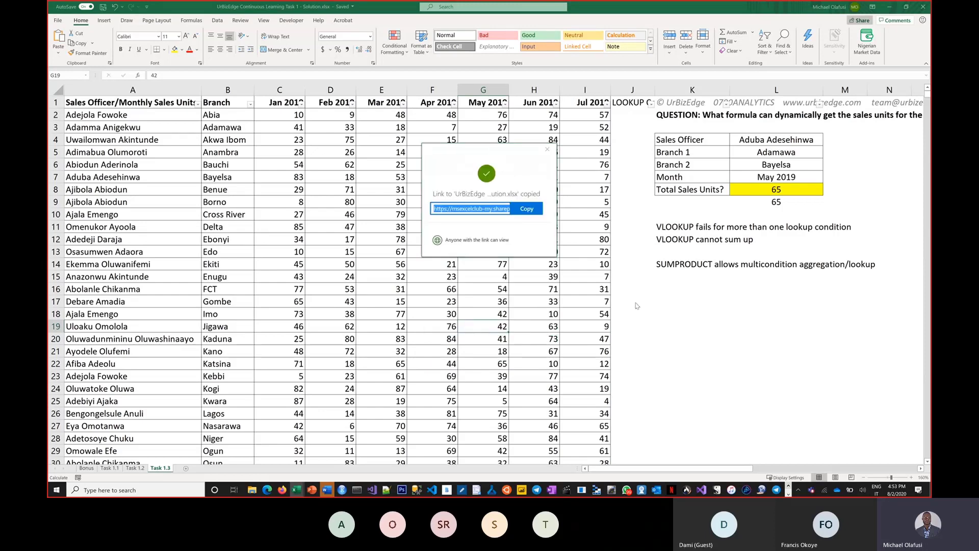
Step: Switch to the Microsoft Teams meeting and post "SUMPRODUCT demo" with the copied Task 1 - Solution workbook link in the chat
key("alt+Tab")
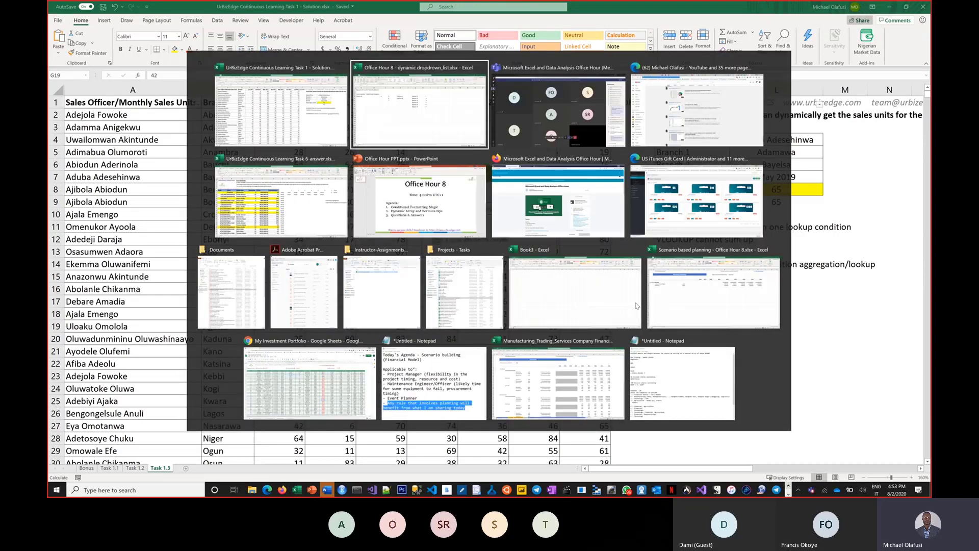
key("alt+Tab")
left_click(844, 468)
type("SUMP")
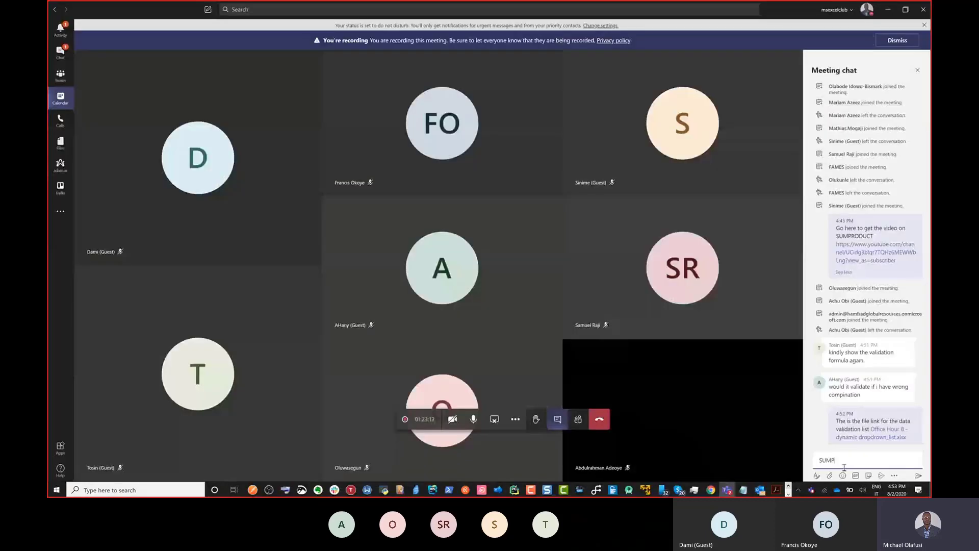
type("R")
key("BackSpace")
type("ODUCT demo")
key("Return")
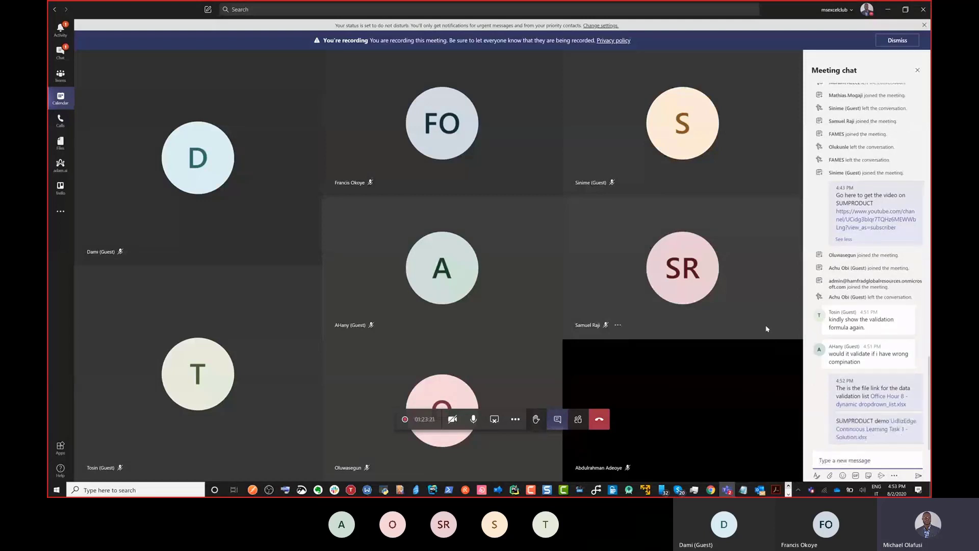
Step: Return to the UrBizEdge Continuous Learning Task 1 - Solution workbook in Excel and close the copied-link dialog
key("alt+Tab")
key("alt+Tab")
key("alt+Tab")
key("alt+Tab")
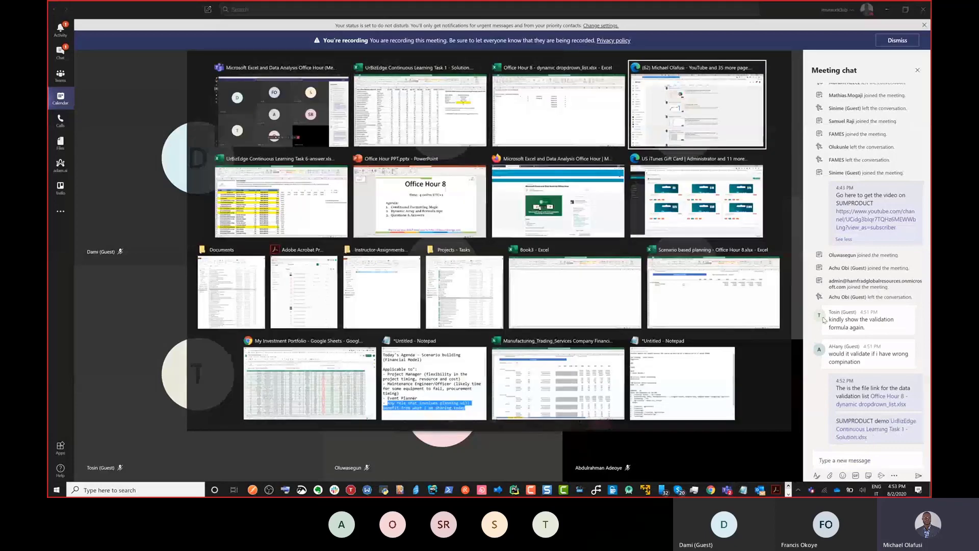
key("alt+Tab")
key("alt+Tab")
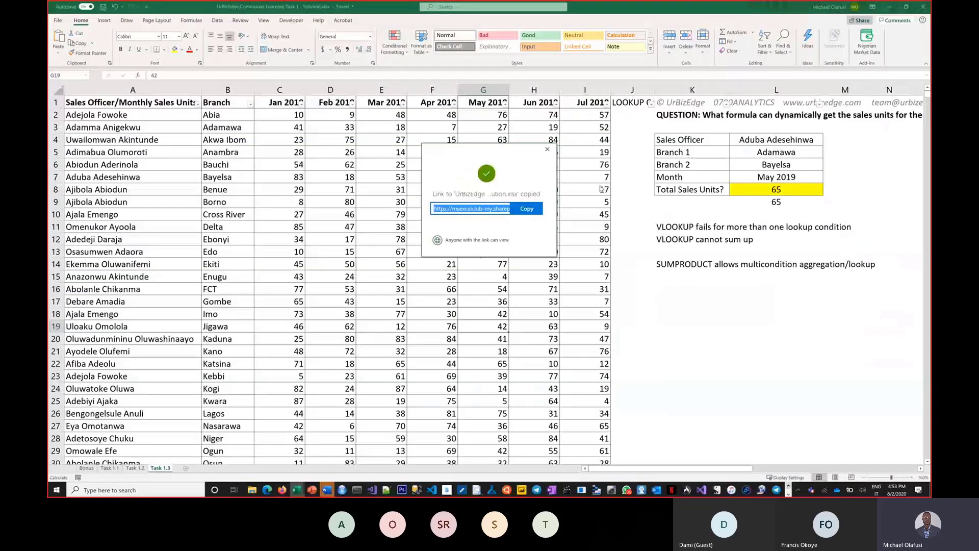
left_click(548, 149)
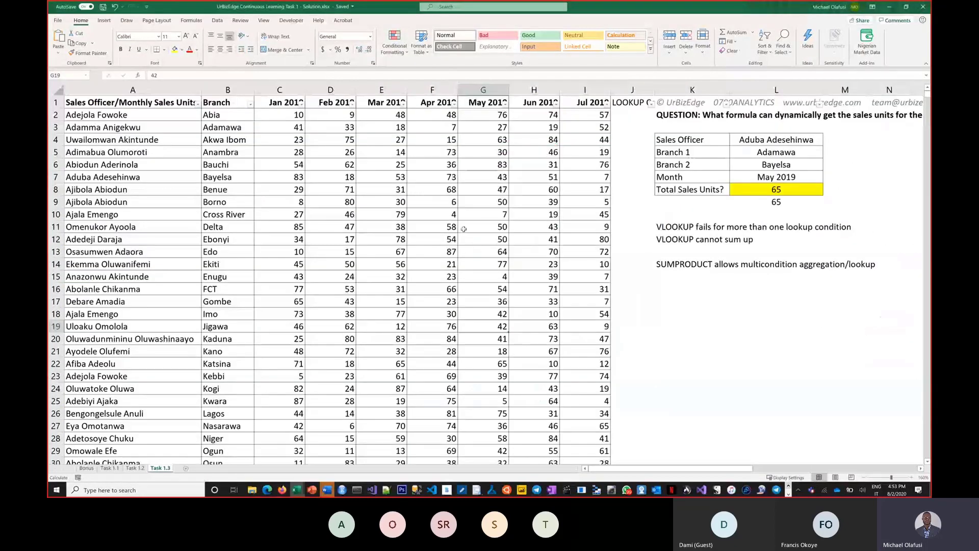
Step: Switch to the UrBizEdge Continuous Learning Task 6-answer workbook and turn on AutoSave by uploading it to OneDrive - msexcelclub
key("alt+Tab")
key("alt+Tab")
key("alt+shift+Tab")
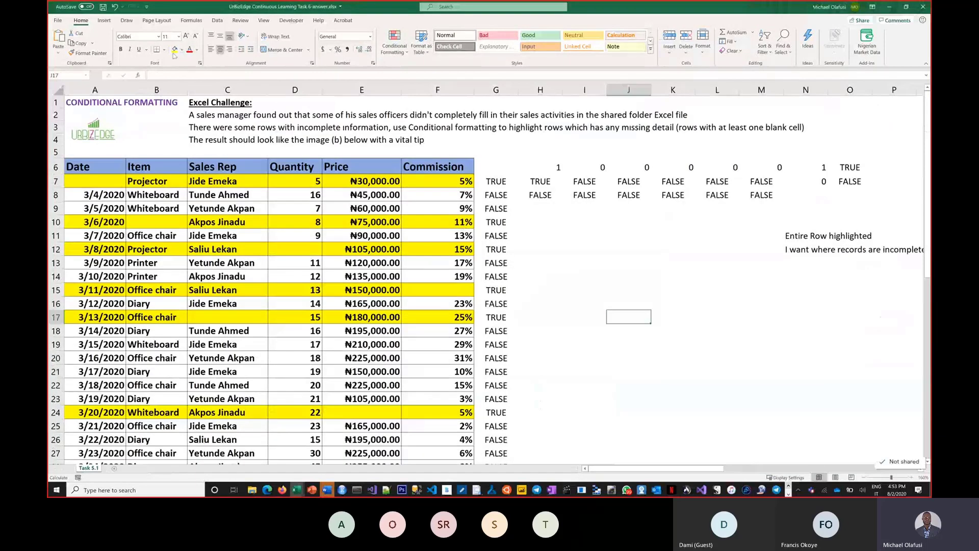
left_click(86, 9)
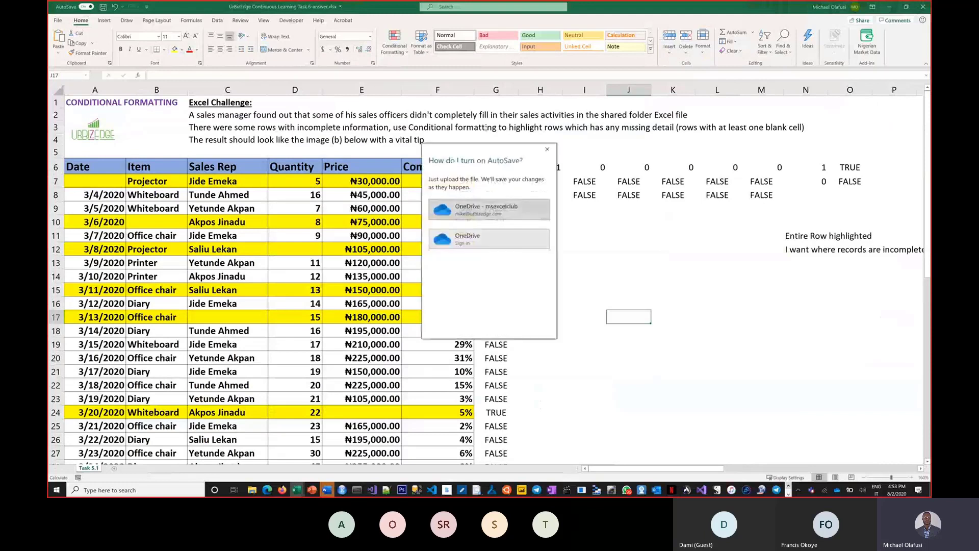
left_click(479, 217)
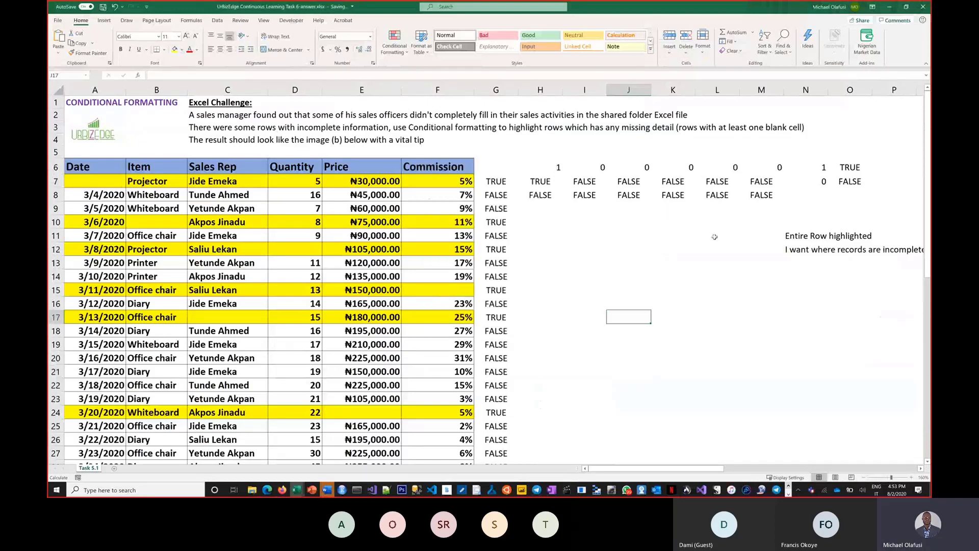
Step: Create and copy a view-only sharing link for anyone to the Task 6-answer workbook, with editing disallowed, and close the dialog
left_click(860, 22)
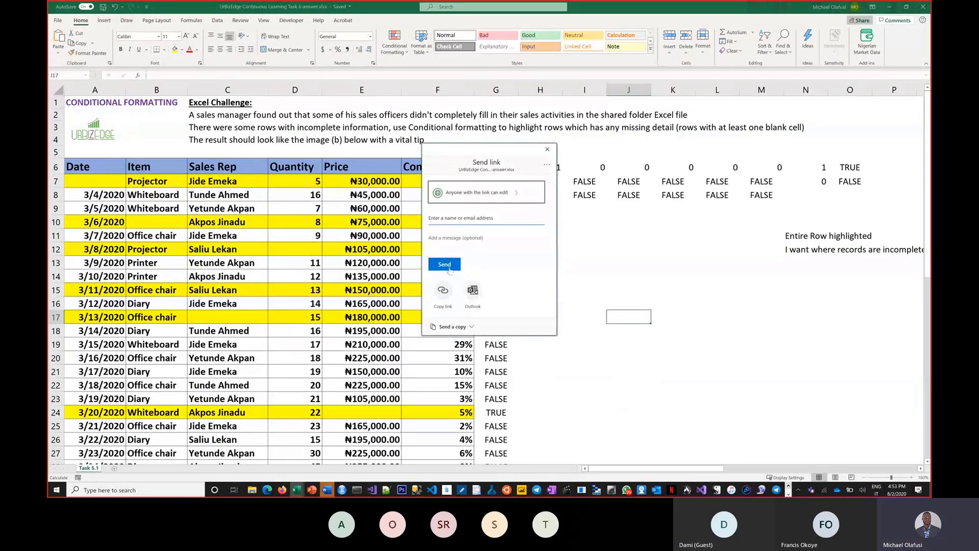
left_click(513, 194)
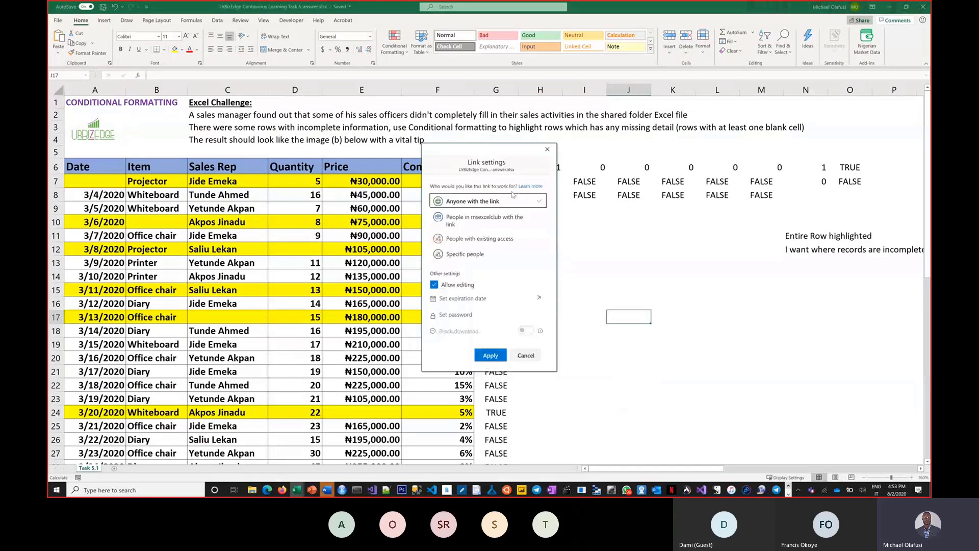
left_click(435, 286)
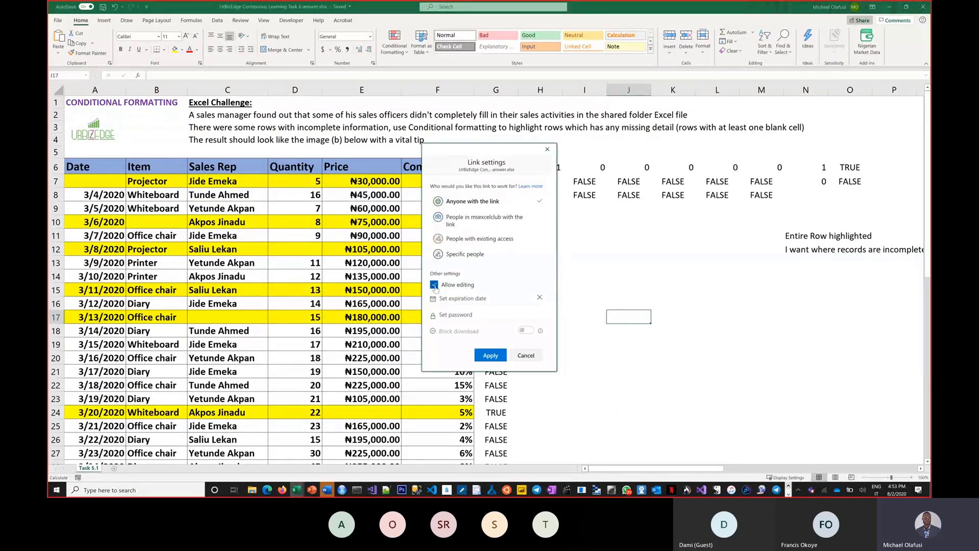
left_click(488, 357)
left_click(444, 292)
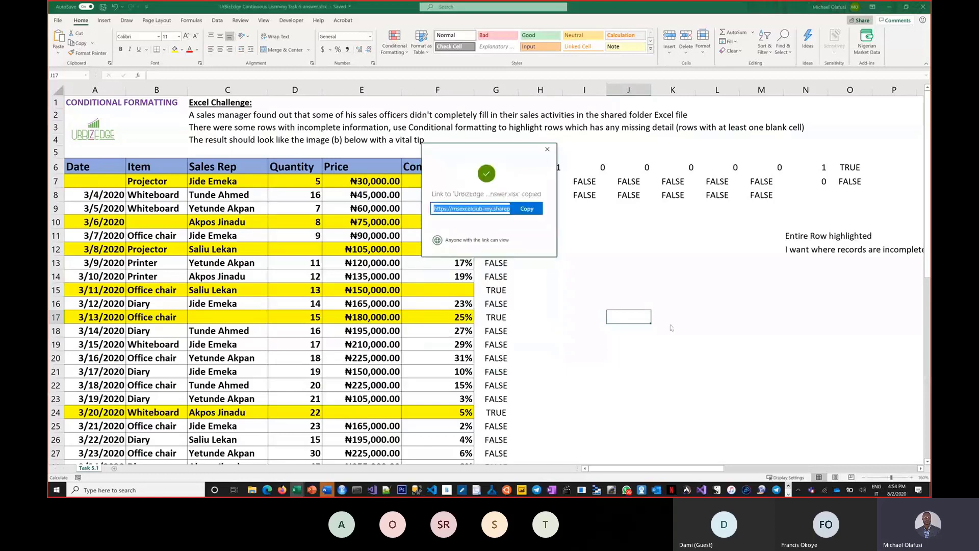
left_click(547, 150)
Step: Switch to the Microsoft Teams meeting and post "The conditional formatting one" with the copied workbook link in the chat
key("alt+Tab")
key("alt+Tab")
key("alt+Tab")
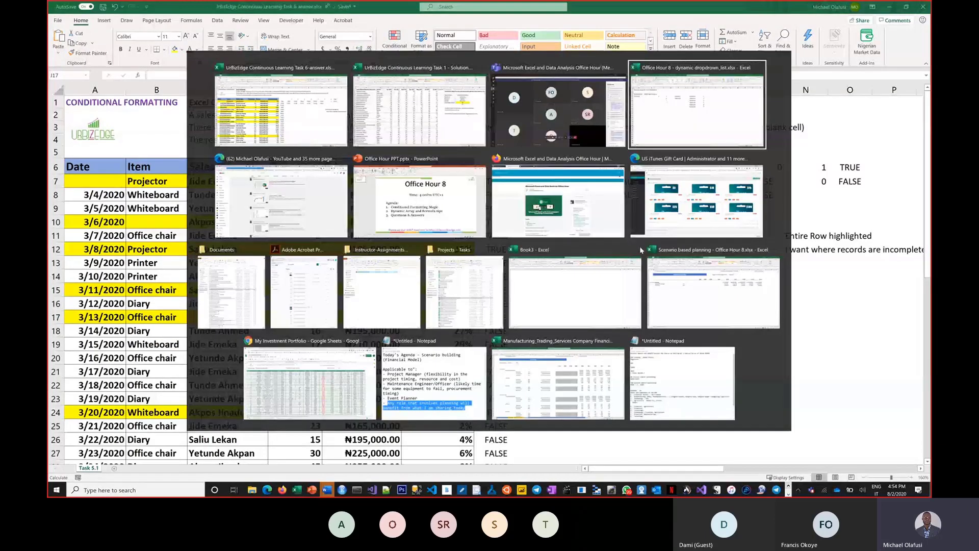
key("alt+shift+Tab")
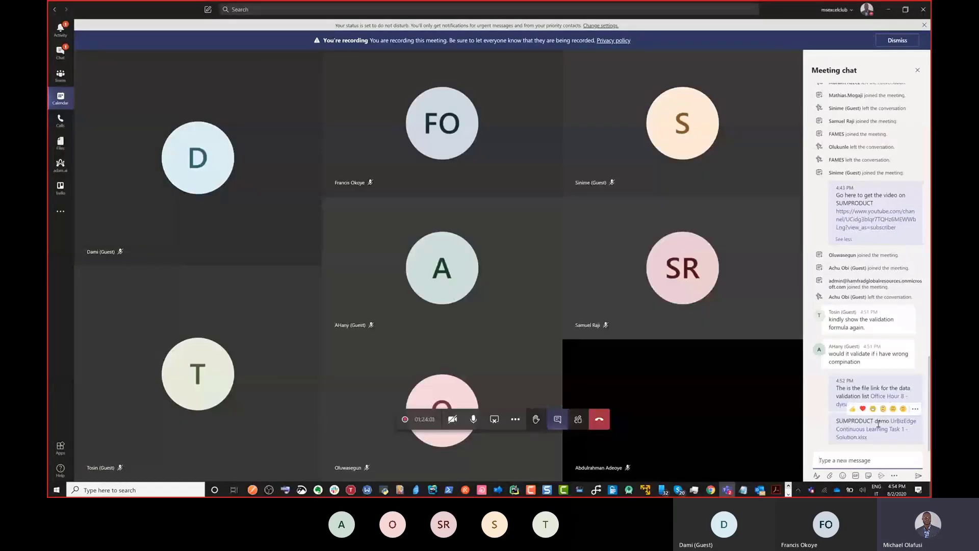
type("The conditional formatting one")
key("ctrl+v")
key("Return")
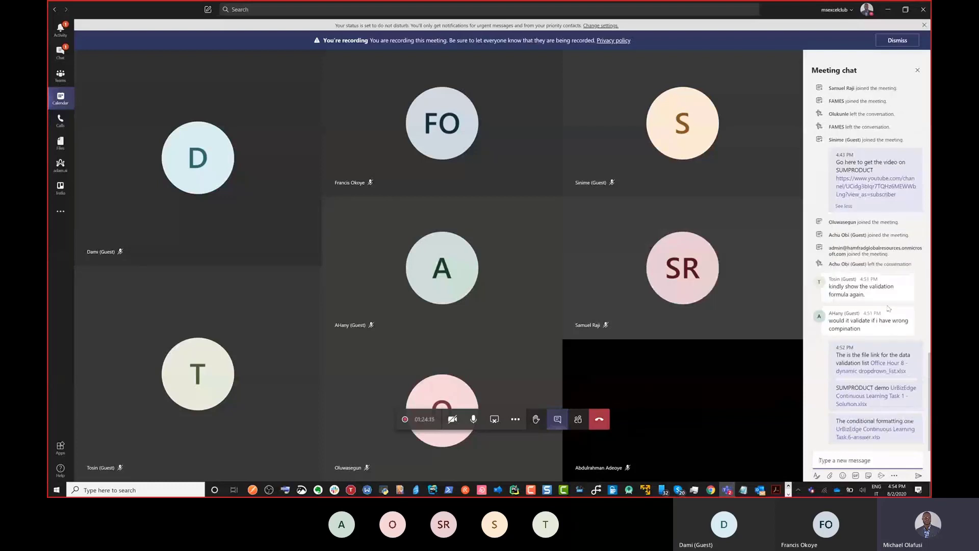
Step: Switch to Firefox and copy the web address of the Power BI Learning Community page on Meetup
key("alt+Tab")
key("alt+Tab")
key("alt+Tab")
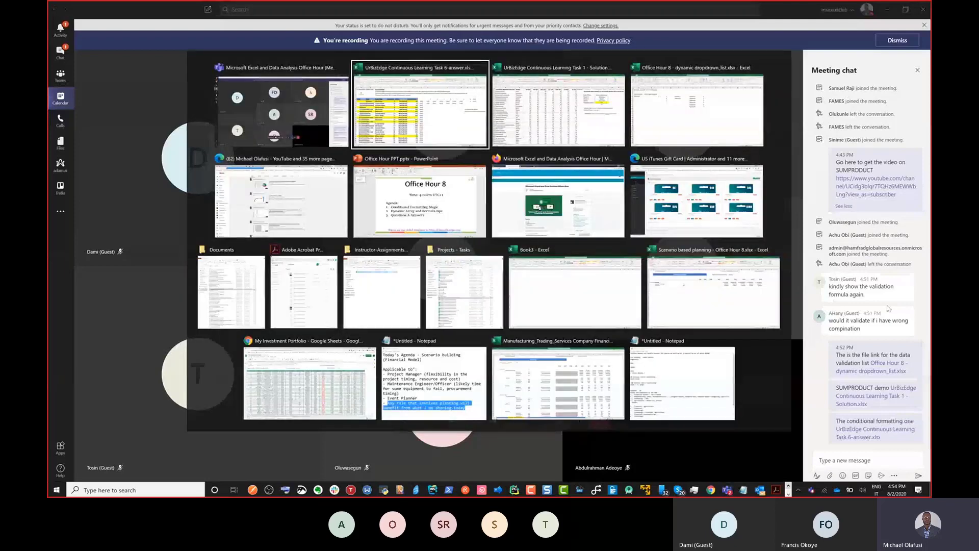
key("alt+Tab")
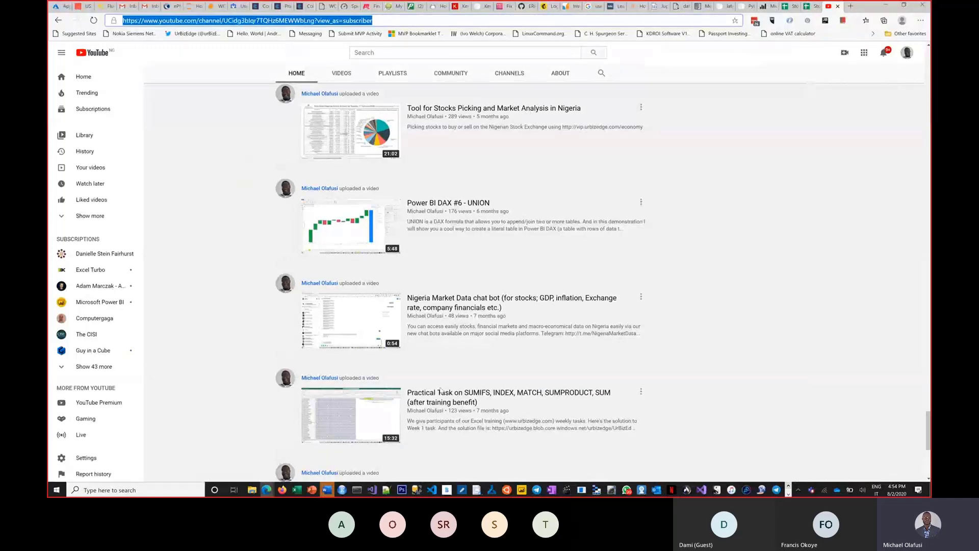
left_click(282, 490)
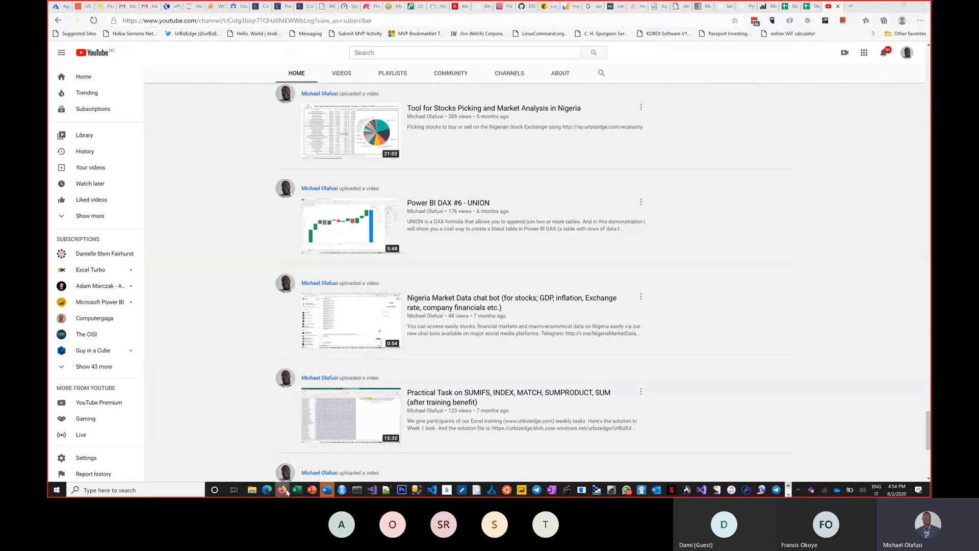
left_click(271, 7)
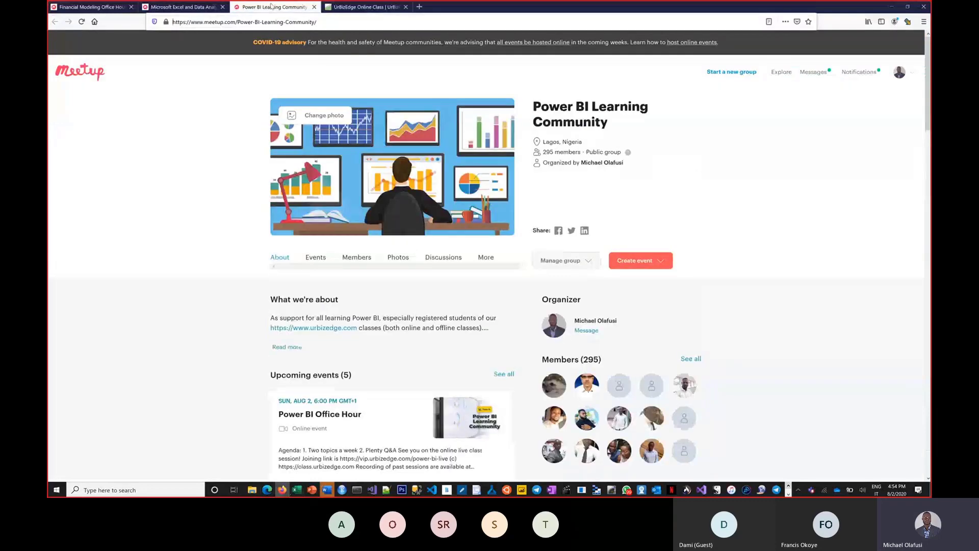
left_click(324, 29)
key("ctrl+a")
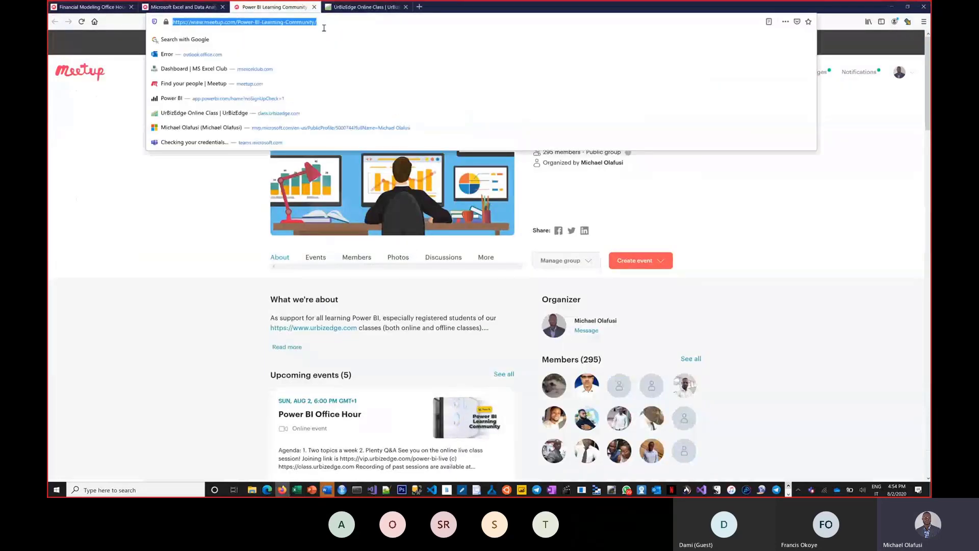
Step: Return to the Microsoft Teams meeting and post "Power BI community meeup" with the copied Meetup link in the chat
key("alt+Tab")
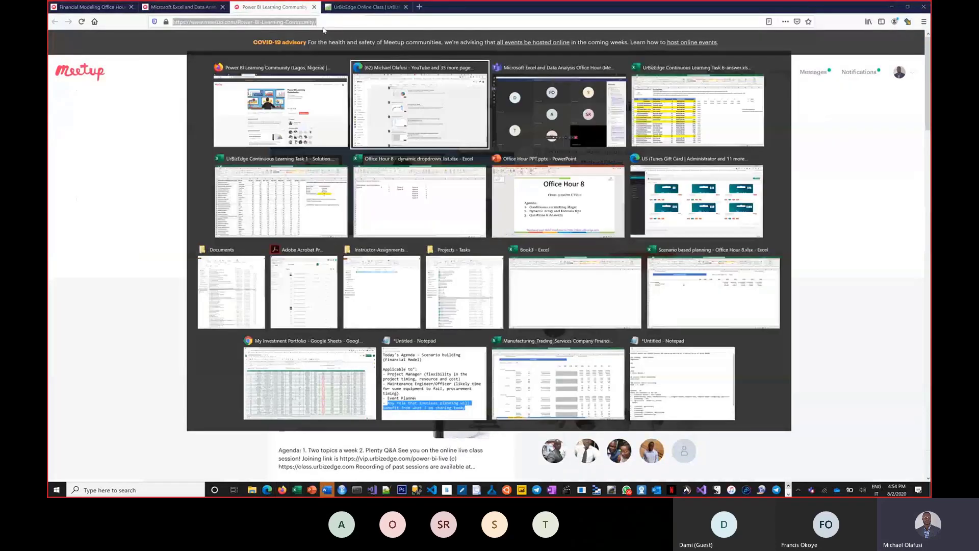
key("alt+Tab")
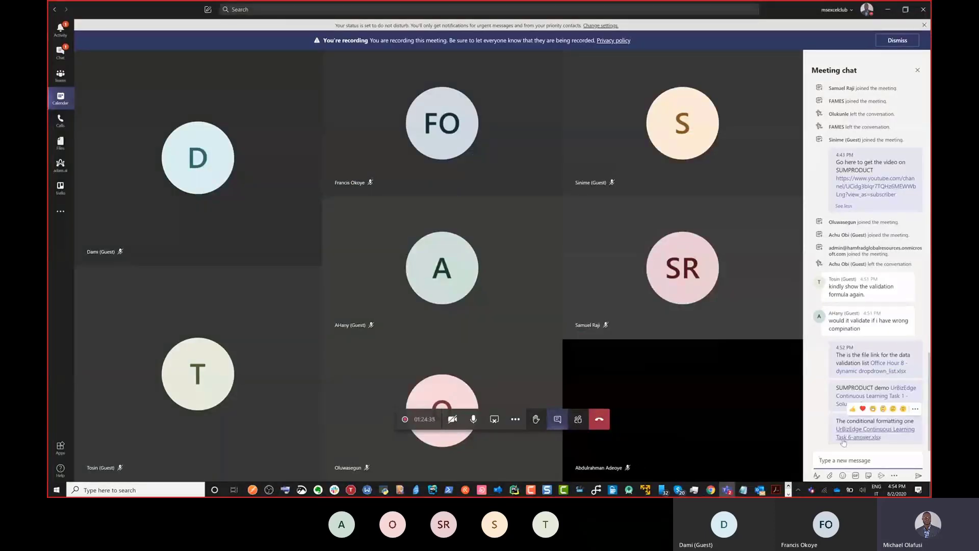
type("Power BI community meeup")
key("ctrl+v")
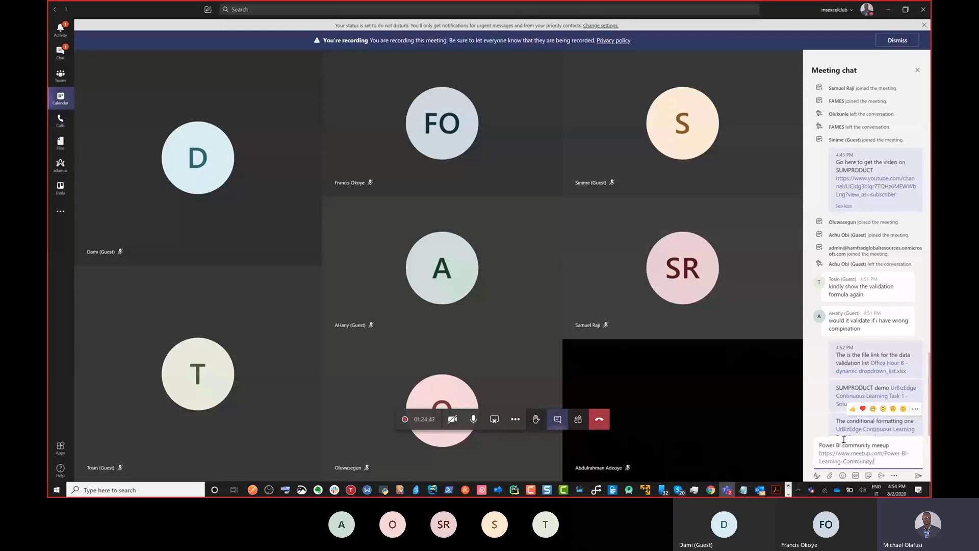
key("Return")
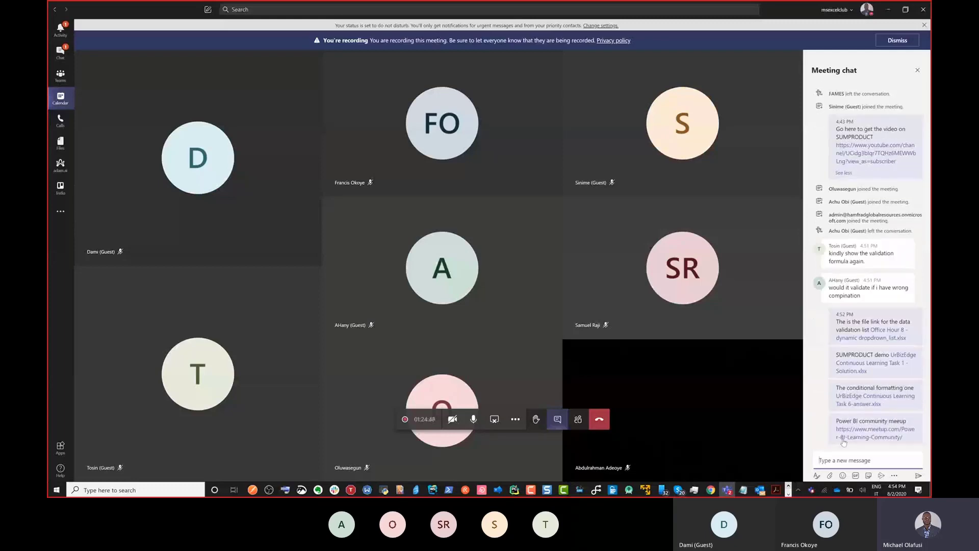
mouse_move(843, 442)
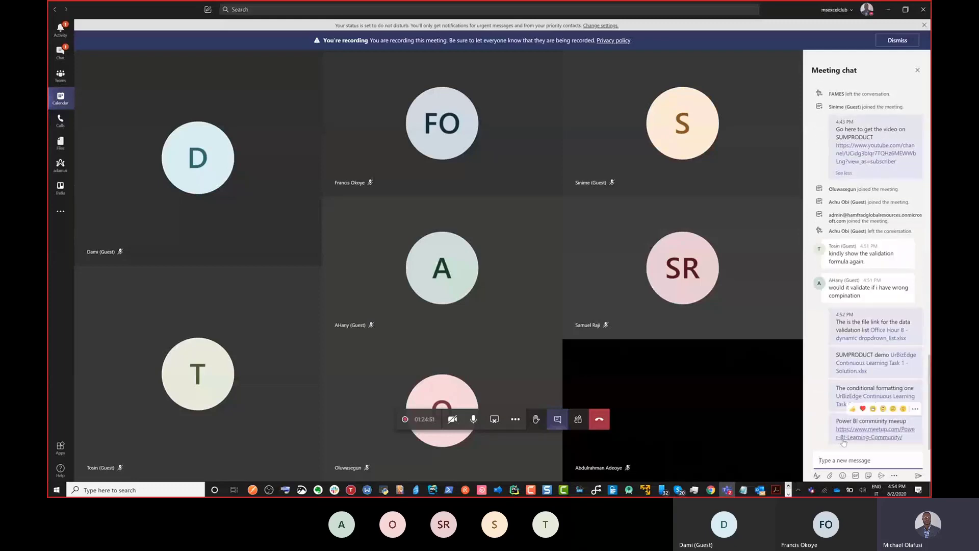
Step: Switch to Firefox, open the full course list on the UrBizEdge Online Class site, and copy its web address
key("alt+Tab")
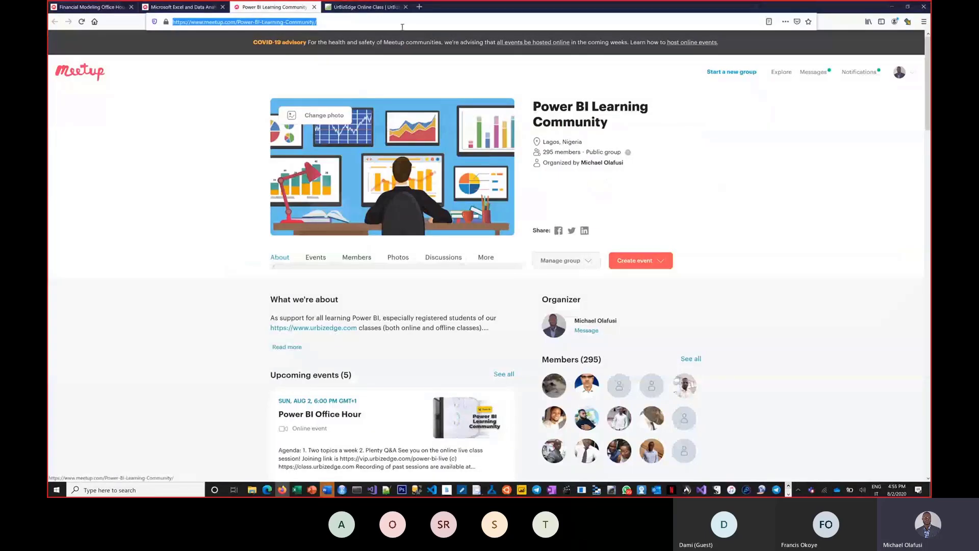
left_click(363, 7)
left_click(256, 23)
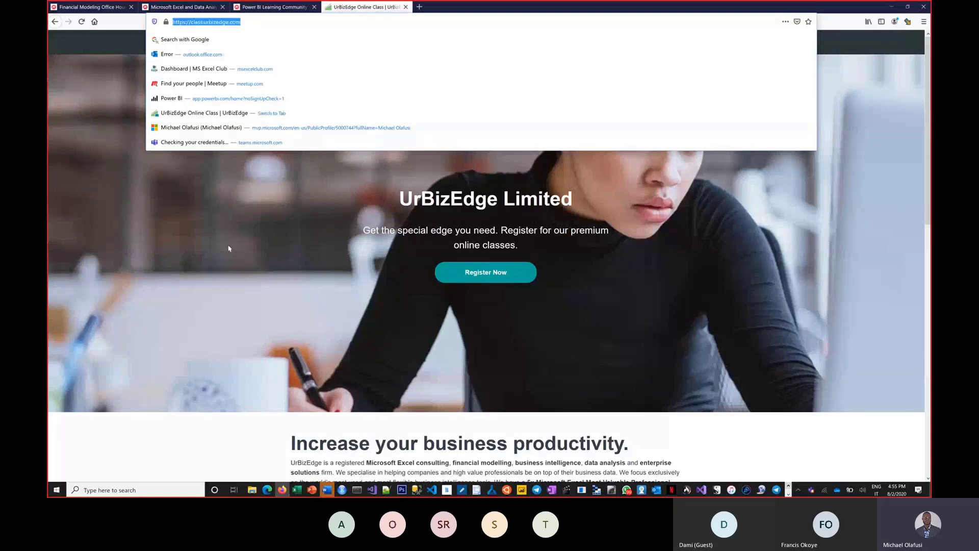
scroll(228, 248, "down", 1)
scroll(228, 248, "down", 10)
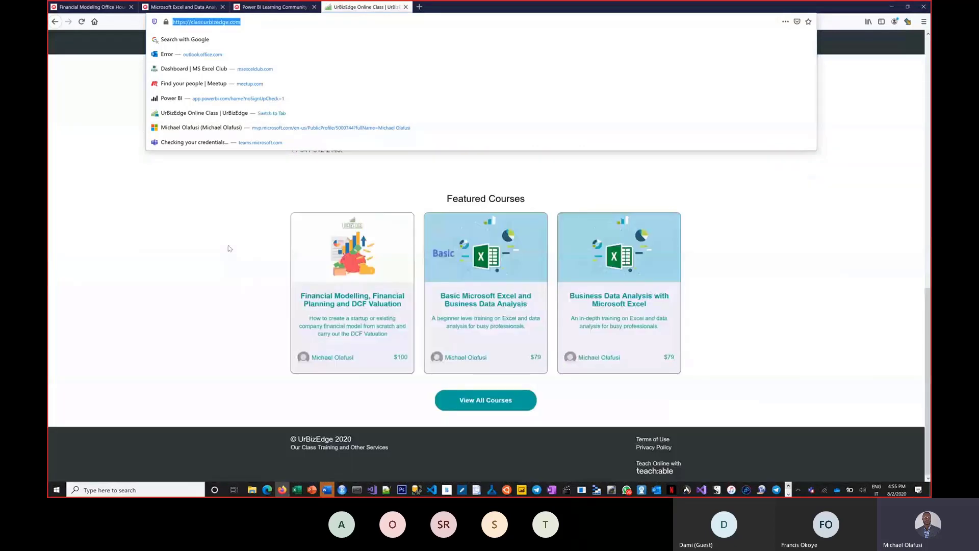
left_click(490, 402)
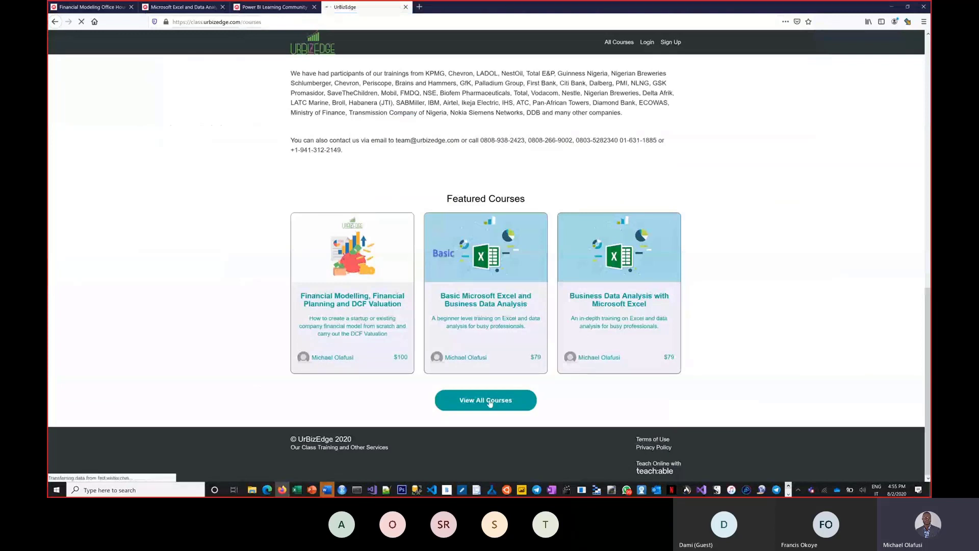
left_click(272, 22)
key("ctrl+c")
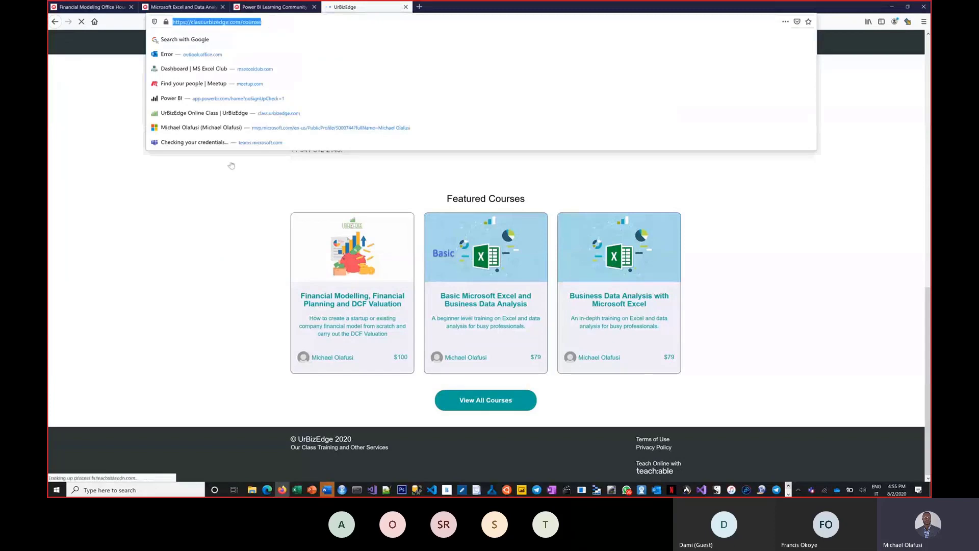
left_click(174, 235)
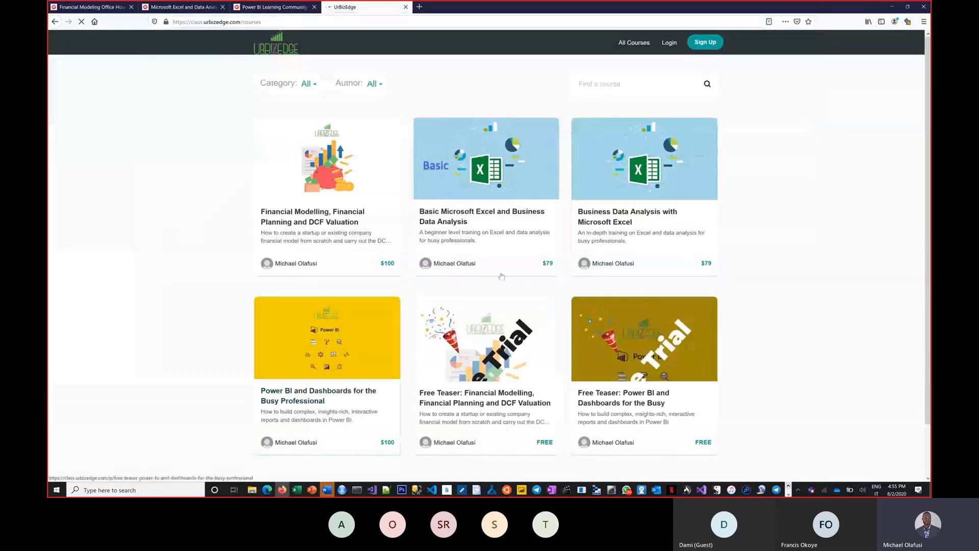
Step: Return to the Microsoft Teams meeting and post the copied UrBizEdge courses link in the chat
key("alt+Tab")
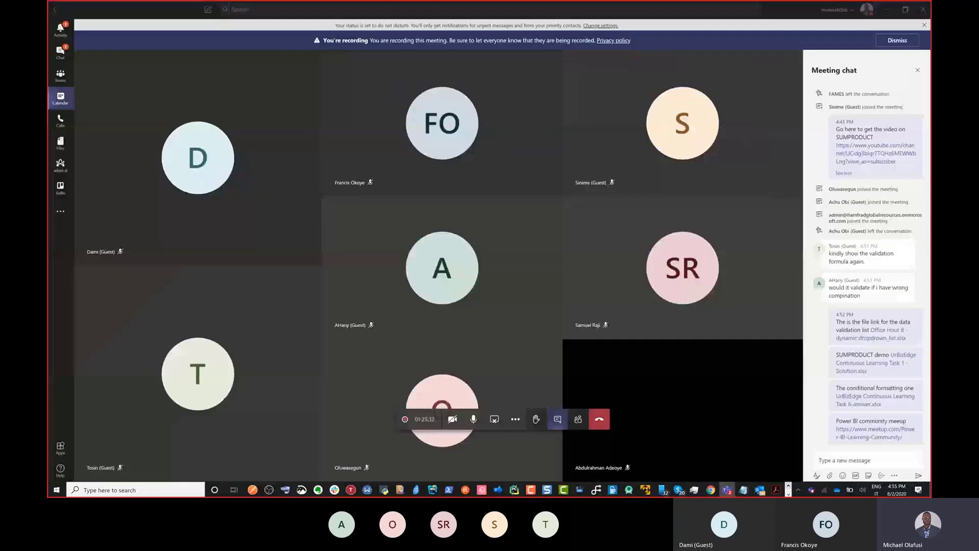
key("ctrl+v")
key("Return")
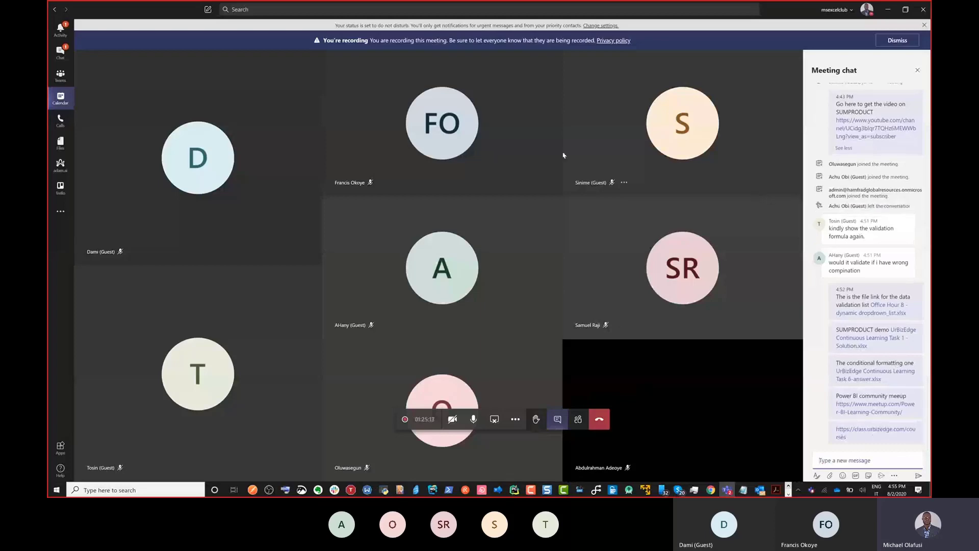
Step: Switch to the Excel workbook Office Hour 8 - dynamic dropdown_list.xlsx
key("alt+Tab")
key("alt+Tab")
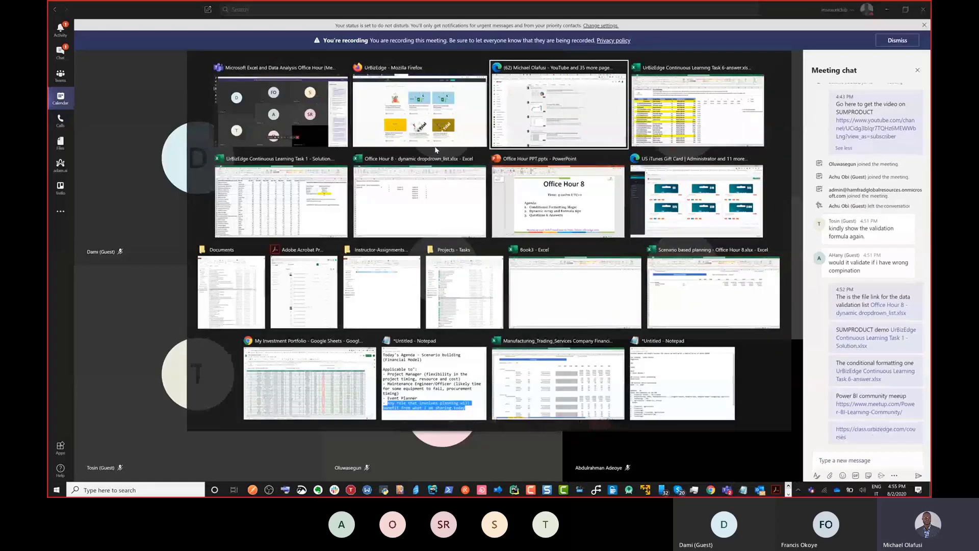
key("alt+Tab")
key("alt+Tab")
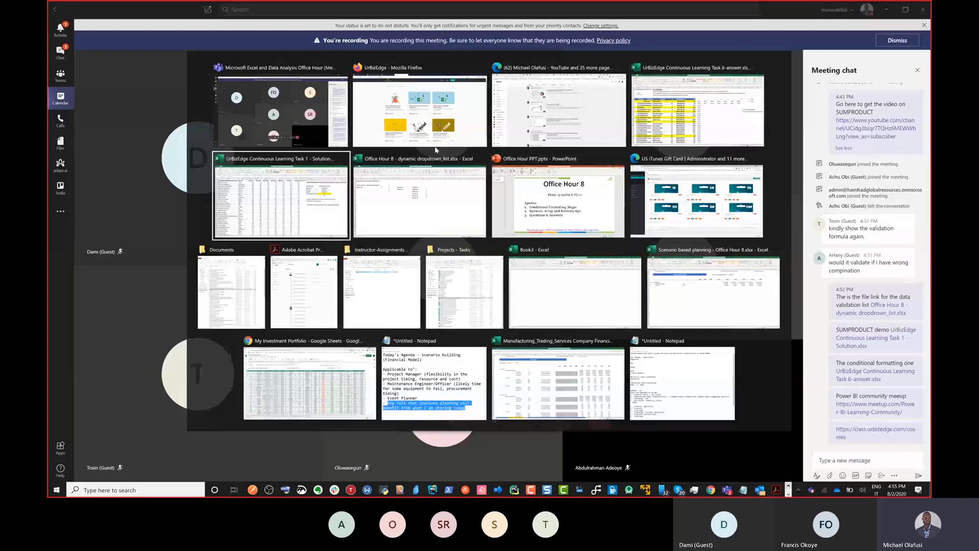
left_click(435, 163)
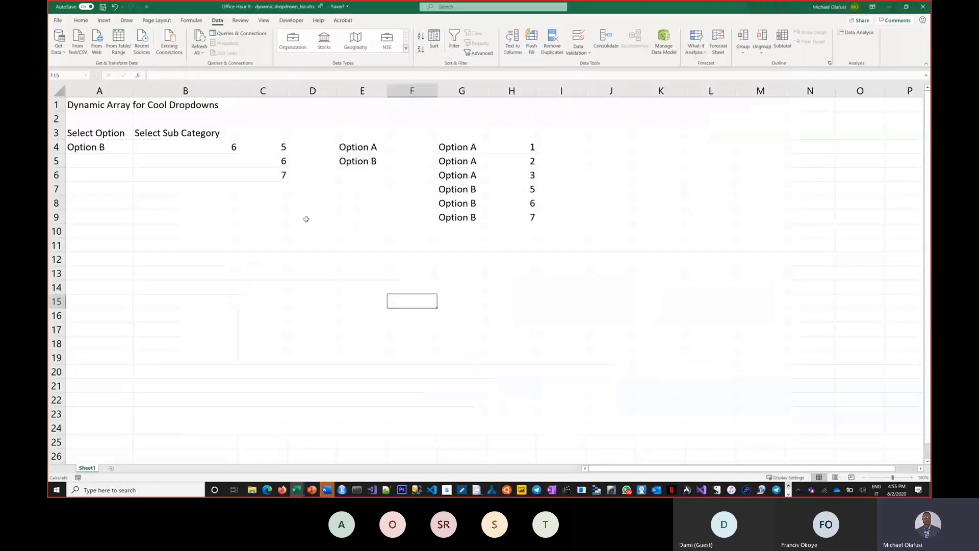
Step: Enter the label "Selection Option" in cell A10 of Sheet1
left_click(86, 230)
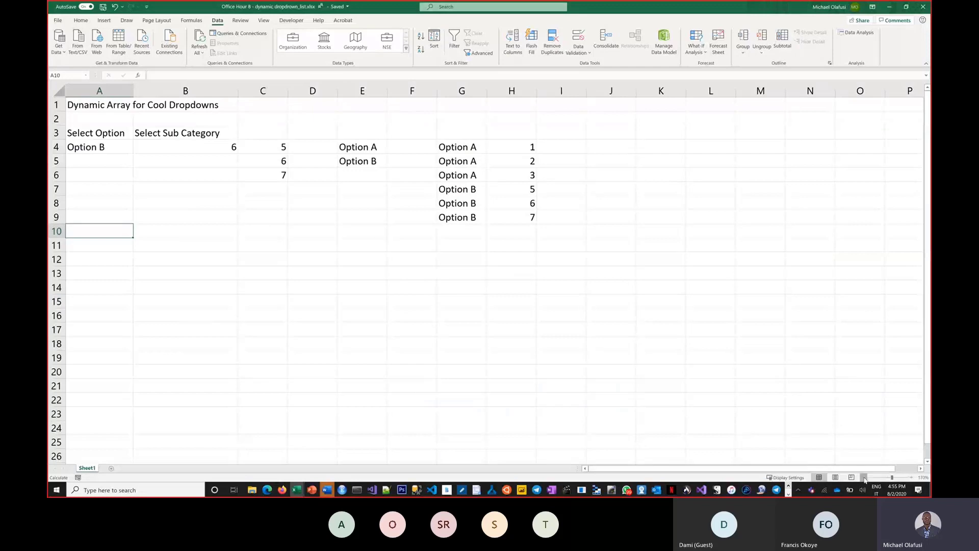
left_click(865, 478)
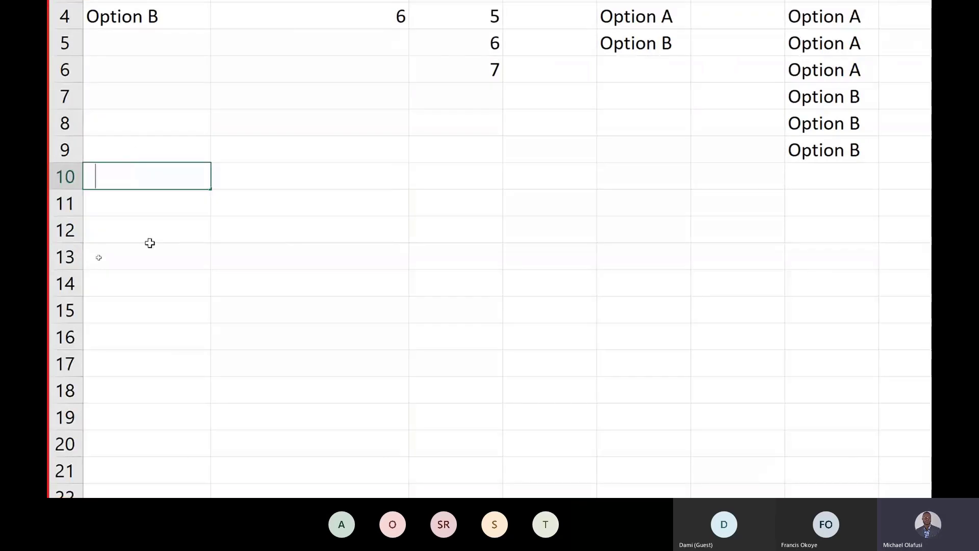
type("Selct")
key("BackSpace")
type("ect")
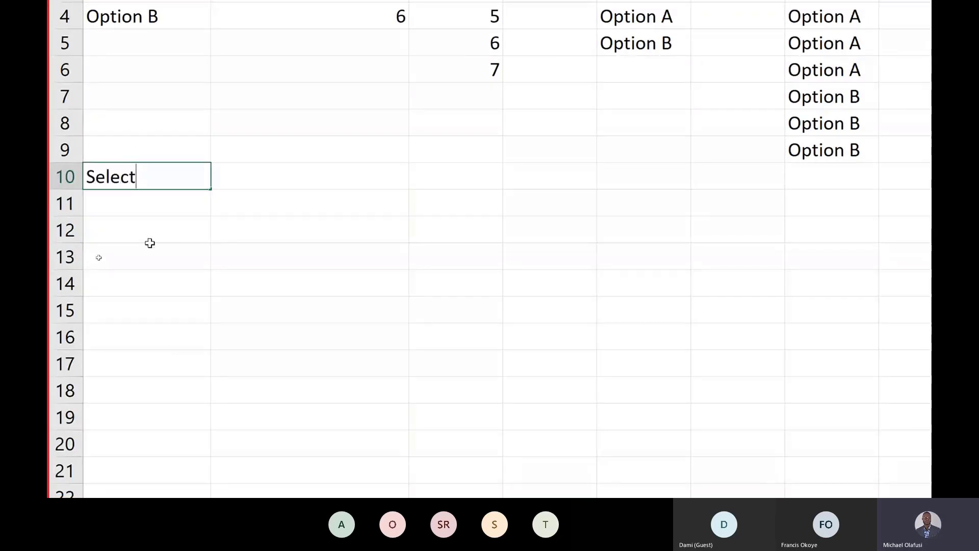
type("u")
key("BackSpace")
type("ion Optionù")
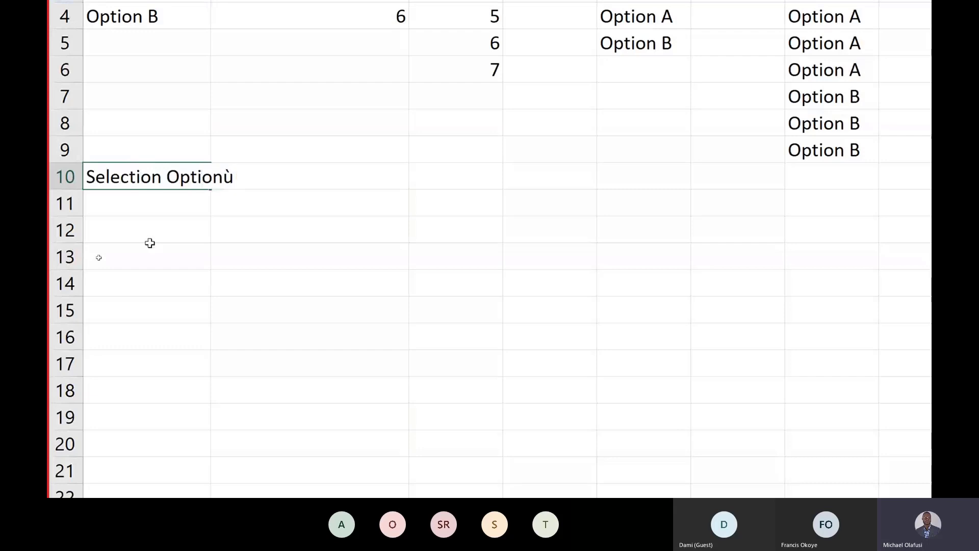
key("BackSpace")
key("Return")
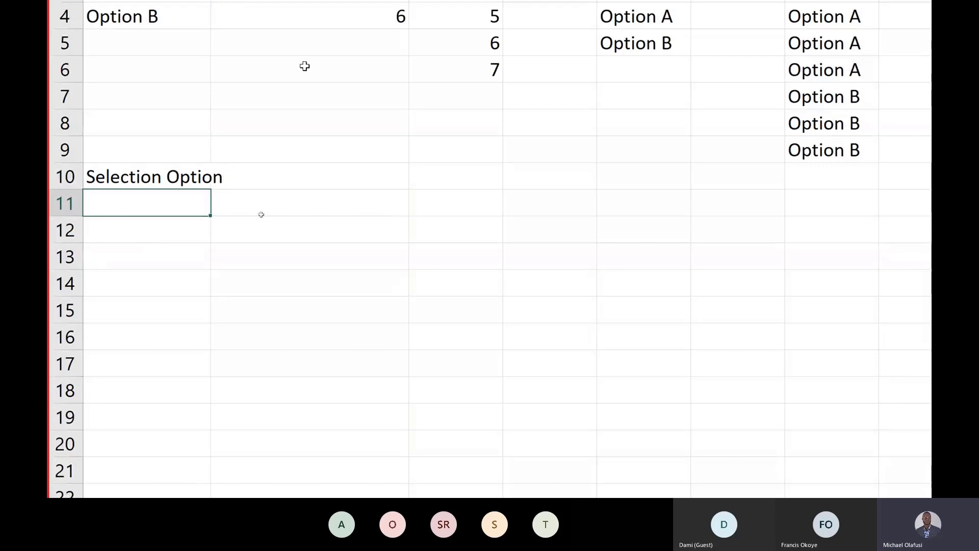
scroll(617, 63, "down", 2)
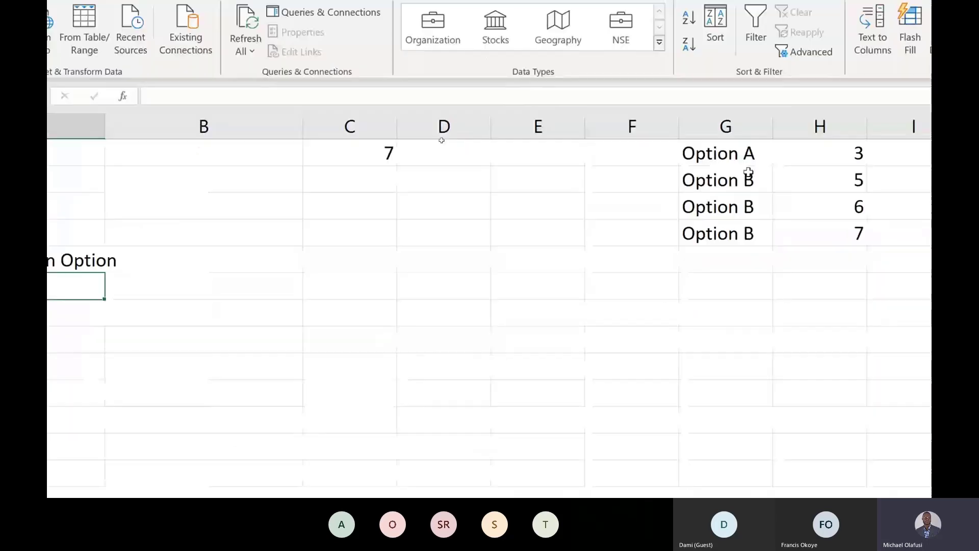
scroll(724, 193, "up", 2)
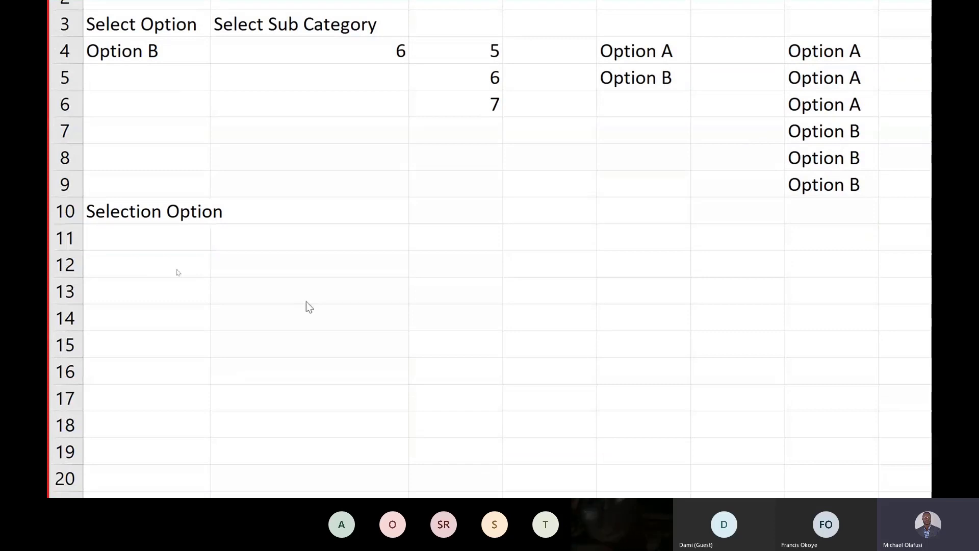
Step: Switch to the Microsoft Edge window with the iTunes card site and open its Wikipedia page on the local government areas of Nigeria
key("alt+Tab")
key("Tab")
key("Tab")
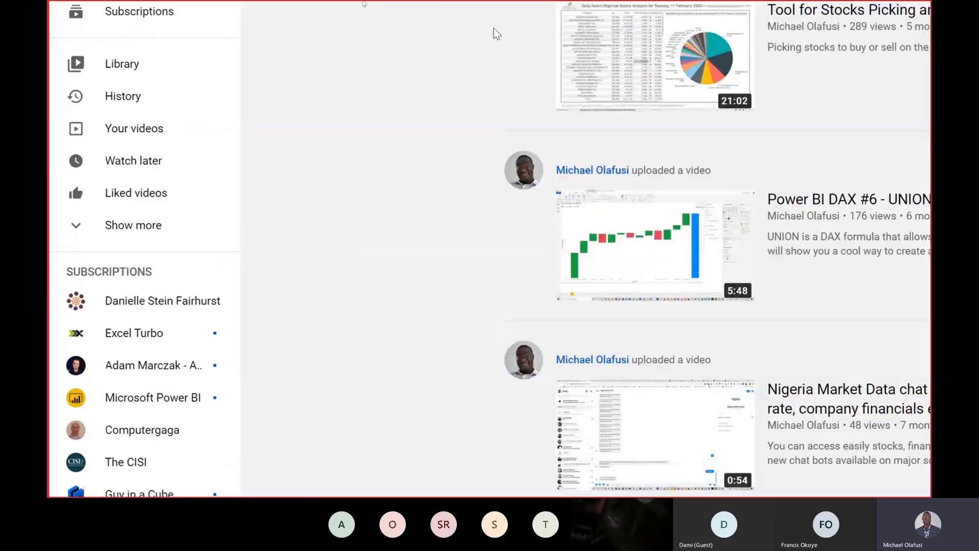
left_click(556, 42)
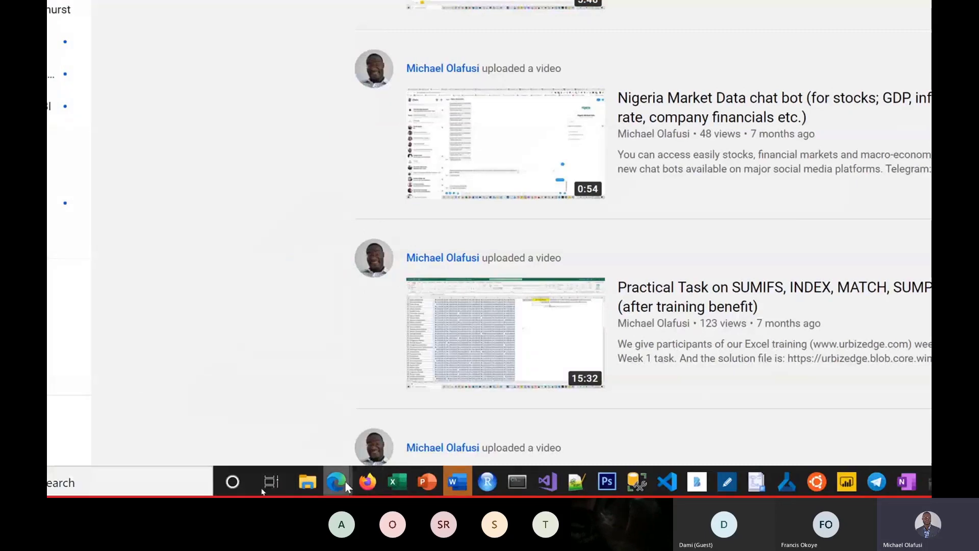
mouse_move(330, 485)
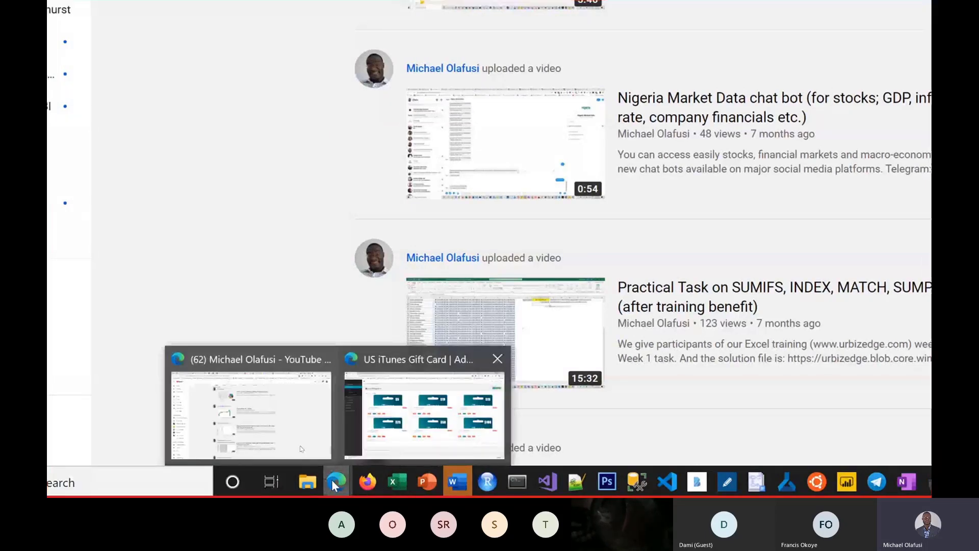
left_click(383, 409)
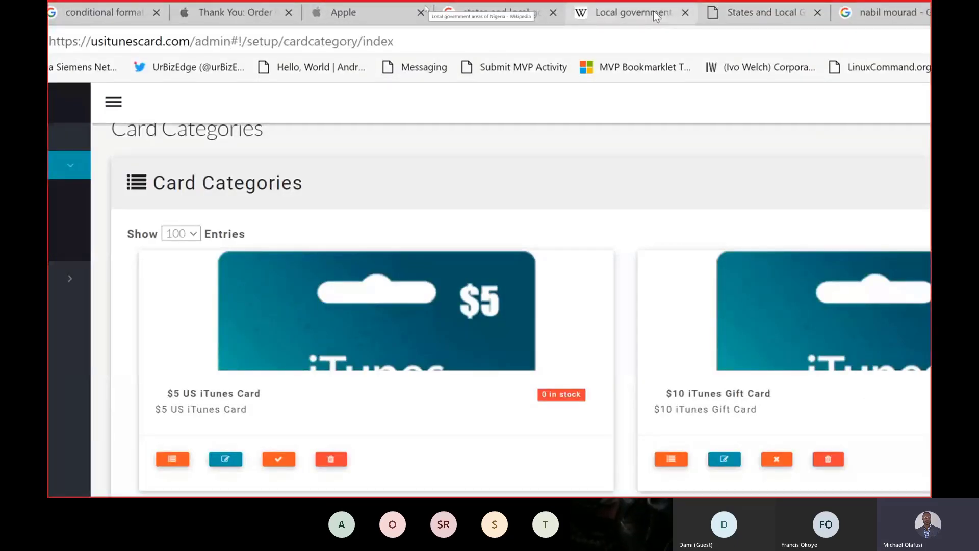
left_click(654, 13)
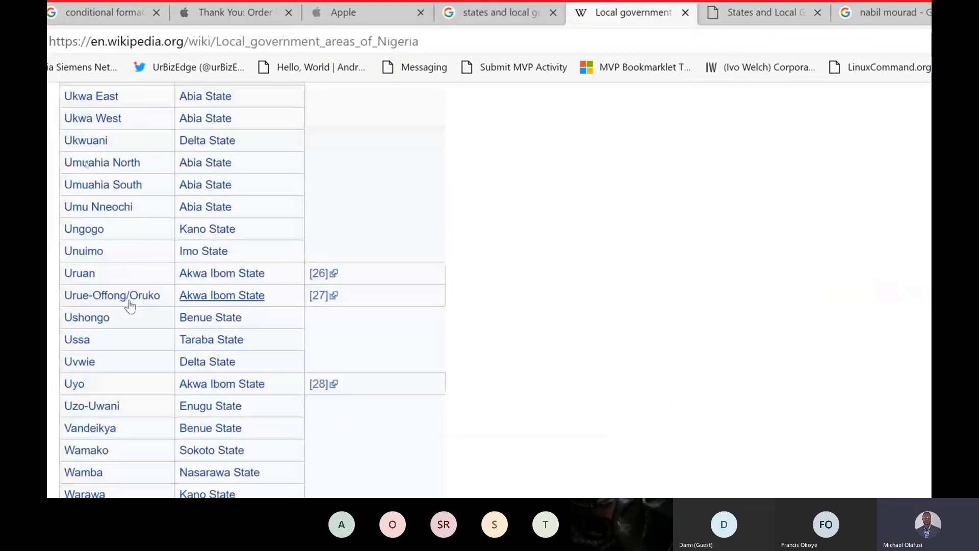
Step: Look through the Wikipedia article's table of LGAs and their states, including its column headings
scroll(127, 329, "up", 10)
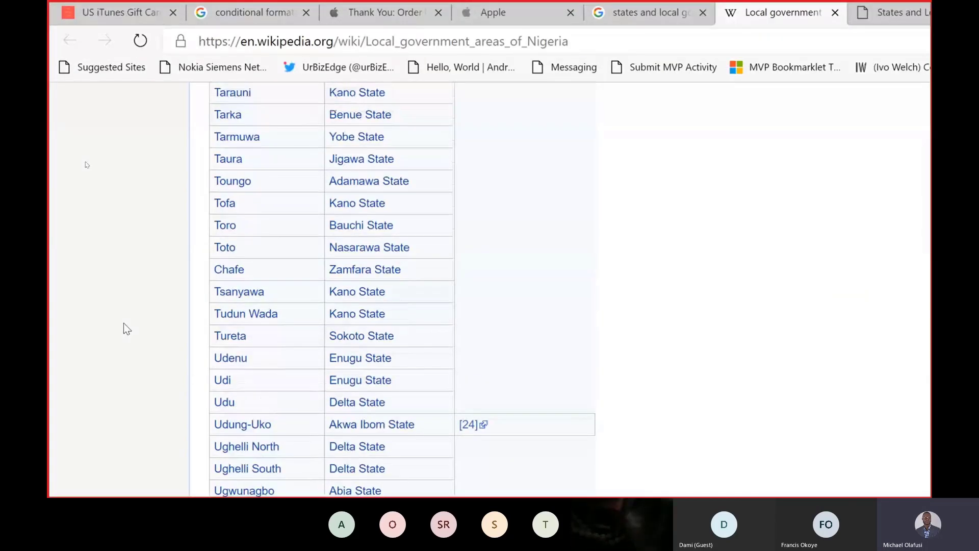
scroll(124, 323, "up", 15)
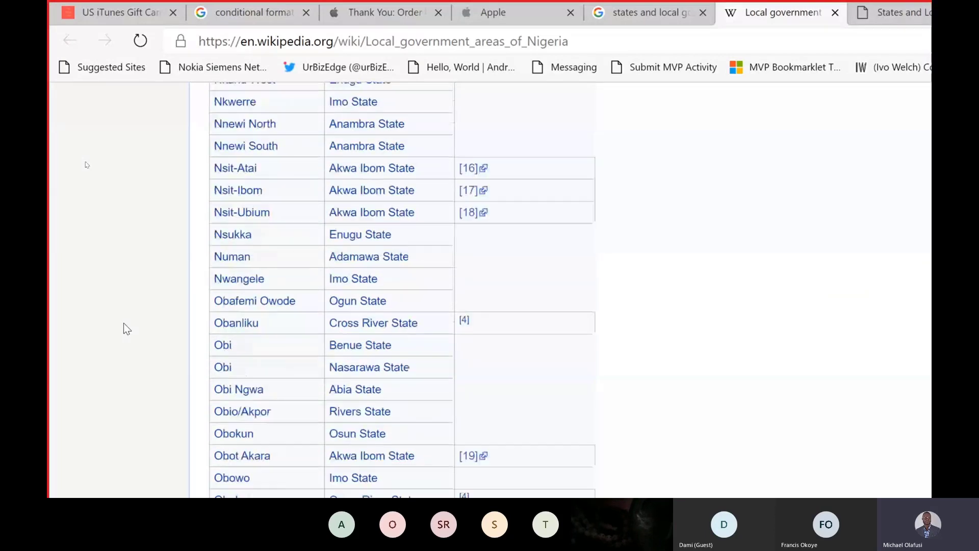
scroll(124, 323, "up", 15)
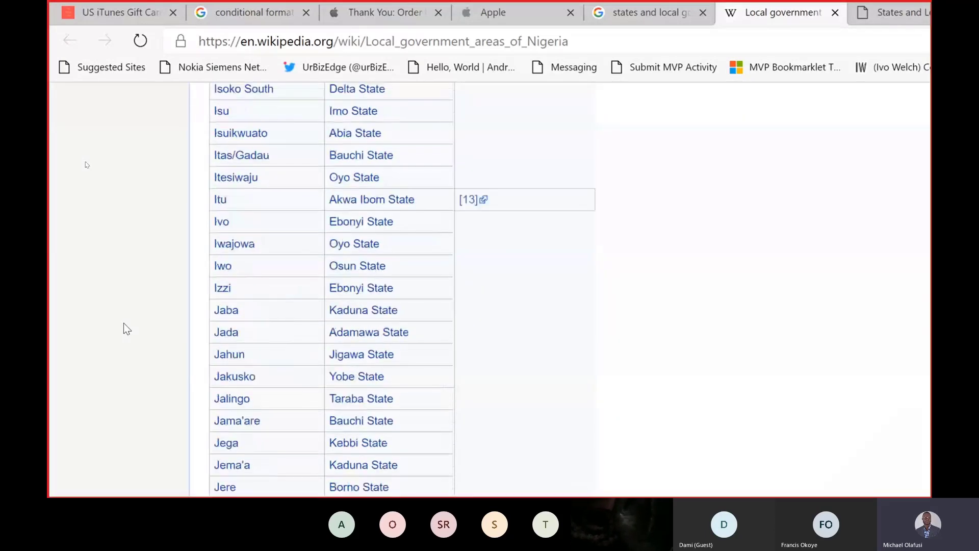
scroll(123, 323, "up", 15)
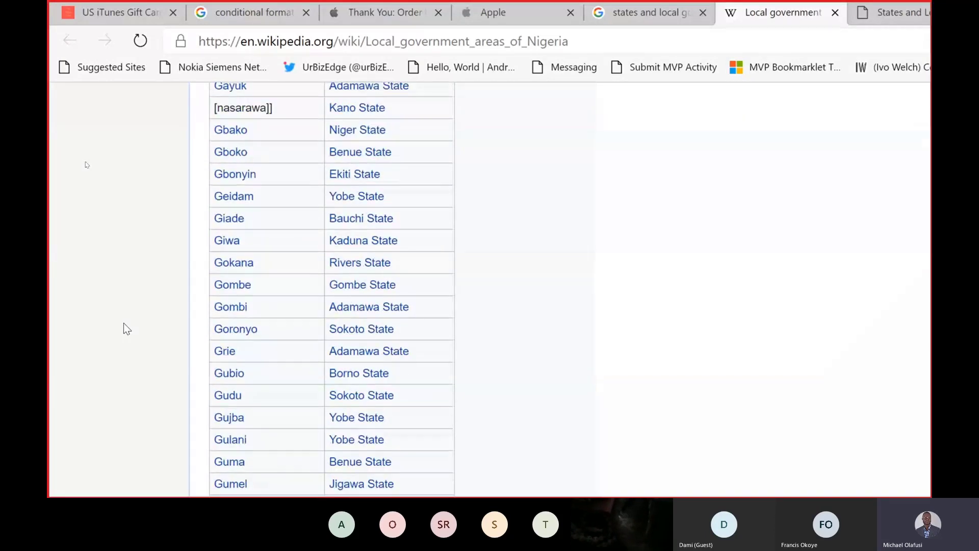
scroll(124, 323, "up", 15)
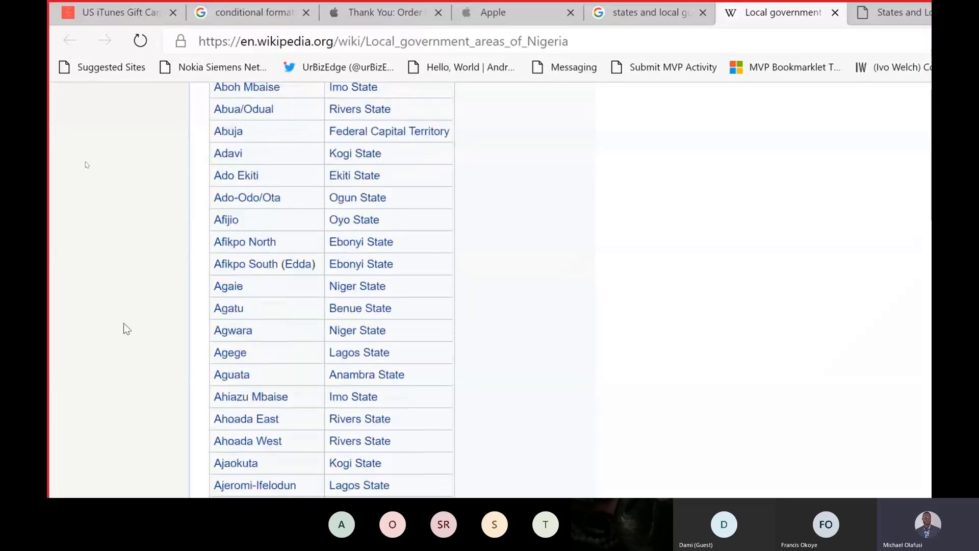
scroll(123, 323, "up", 5)
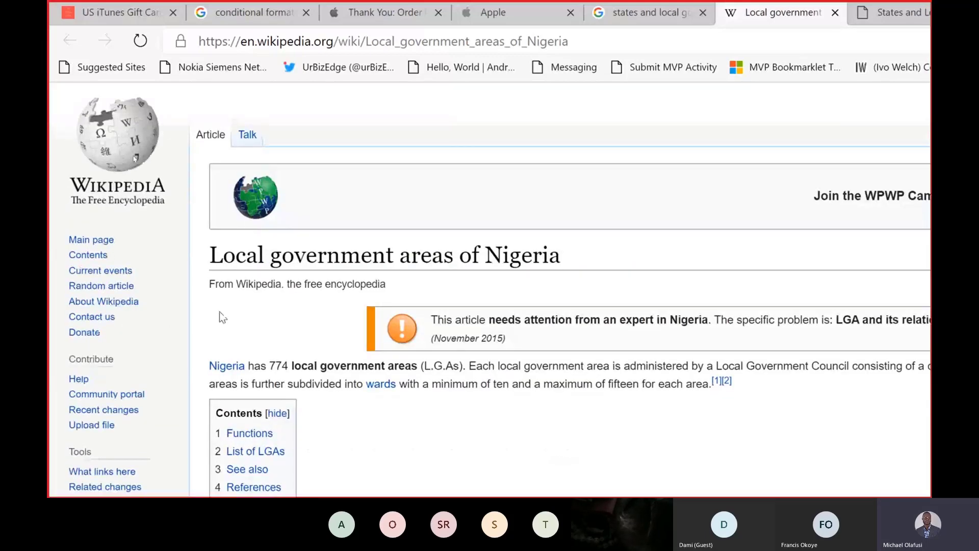
scroll(219, 315, "down", 20)
scroll(219, 315, "up", 5)
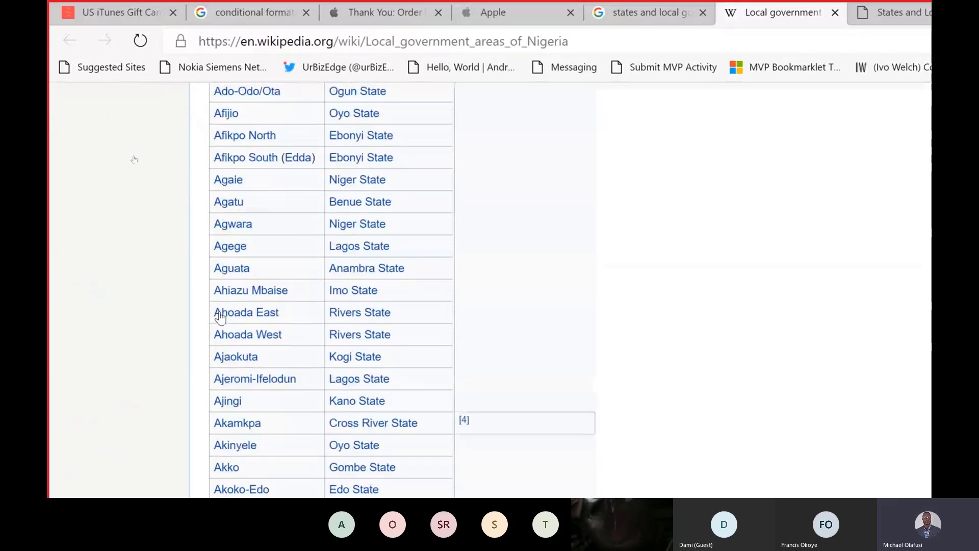
scroll(220, 317, "up", 8)
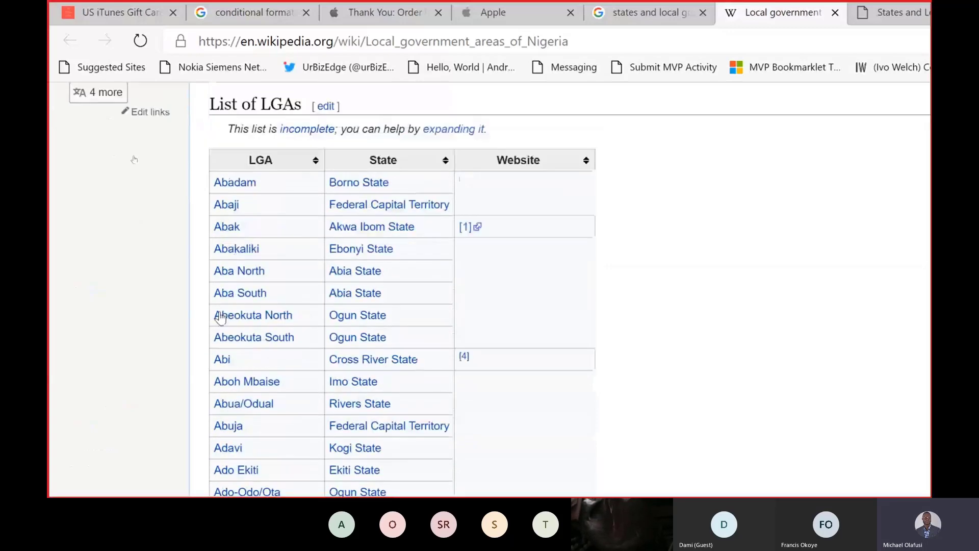
scroll(220, 317, "up", 7)
scroll(354, 160, "down", 4)
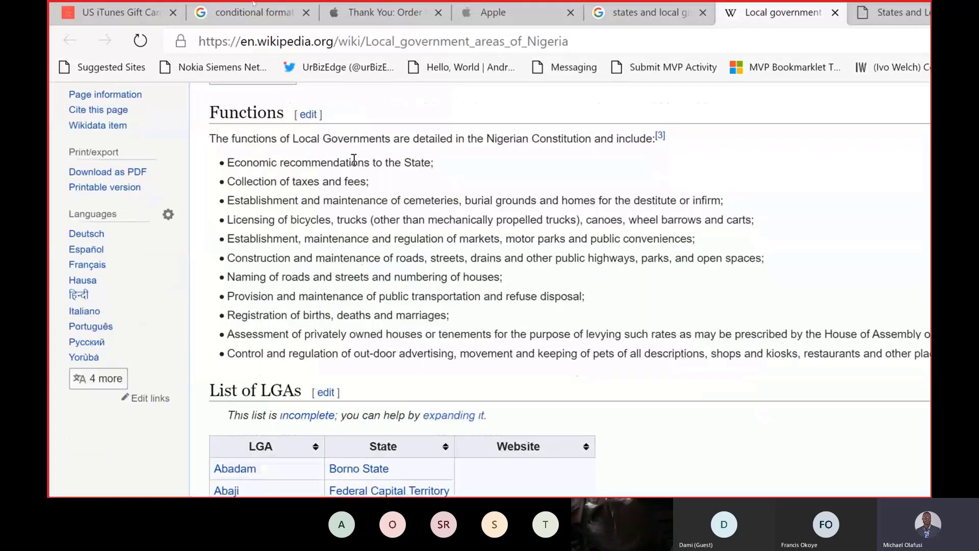
Step: Copy the Wikipedia article's web address and return to the Excel dropdown workbook on a new blank sheet
left_click(541, 49)
key("ctrl+c")
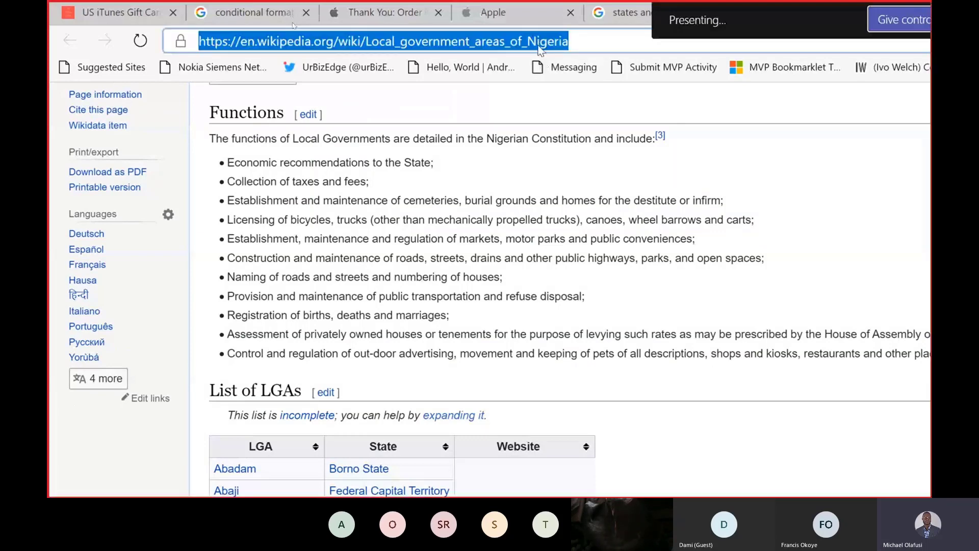
key("alt+Tab")
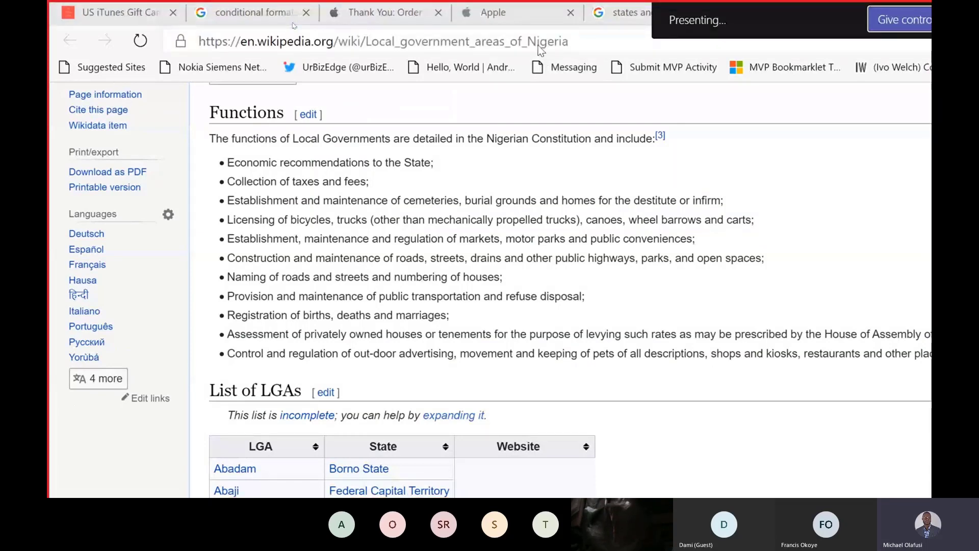
key("alt+Tab")
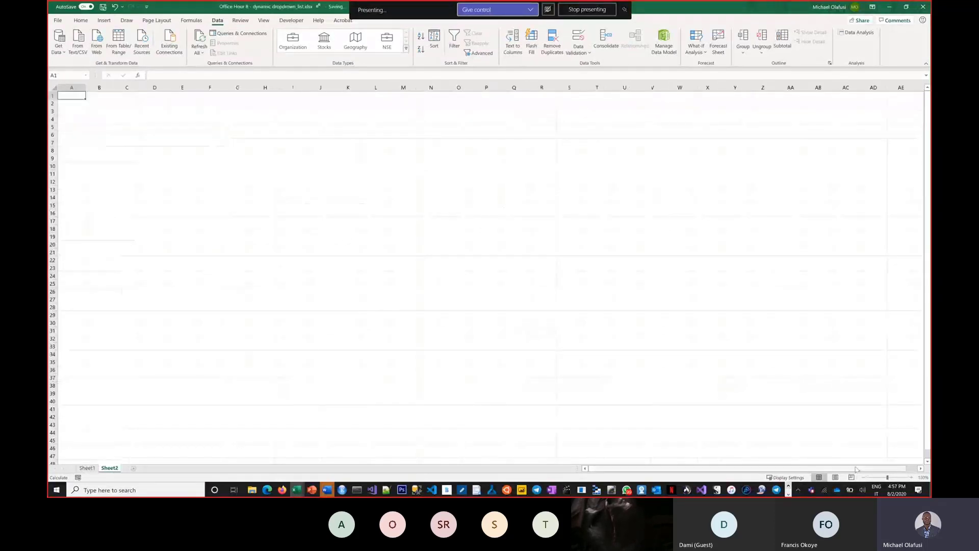
left_click(910, 477)
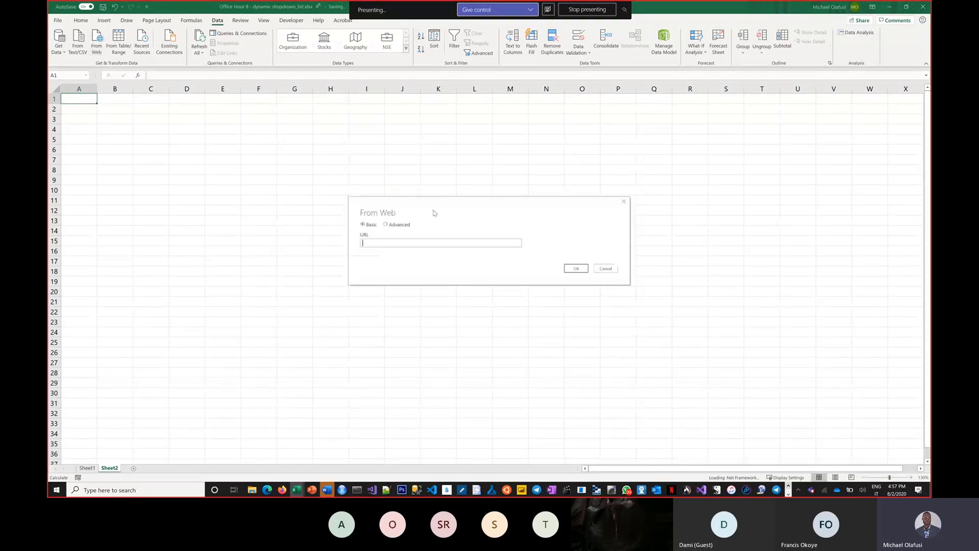
key("ctrl+v")
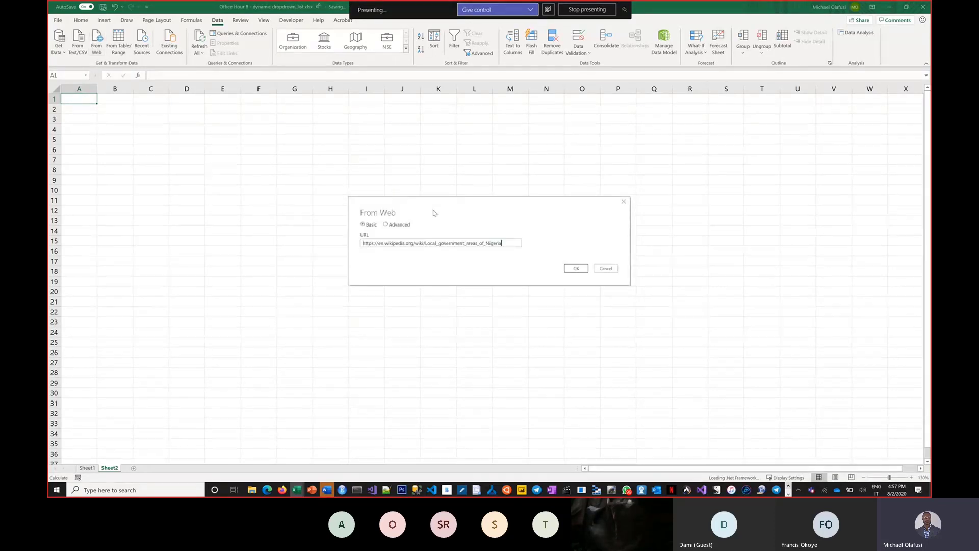
left_click(576, 269)
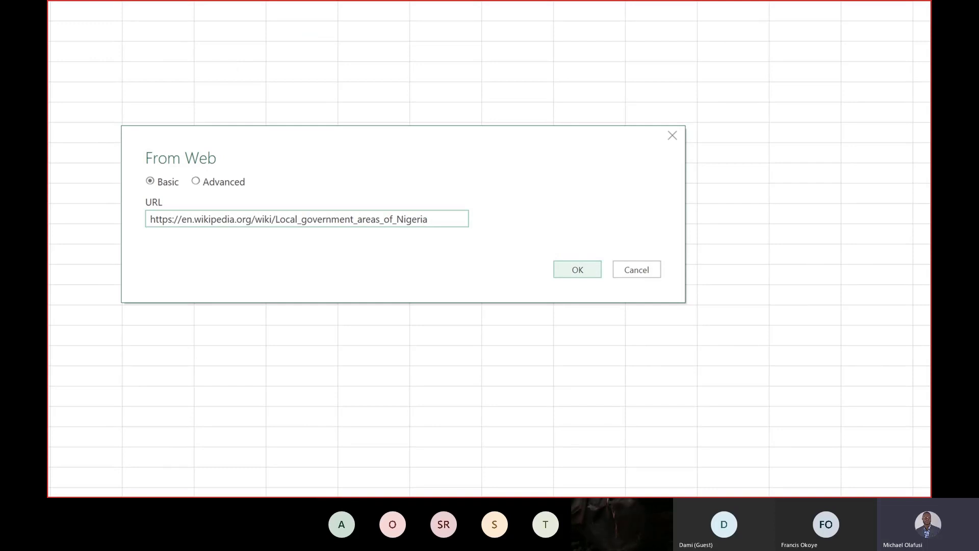
left_click(578, 270)
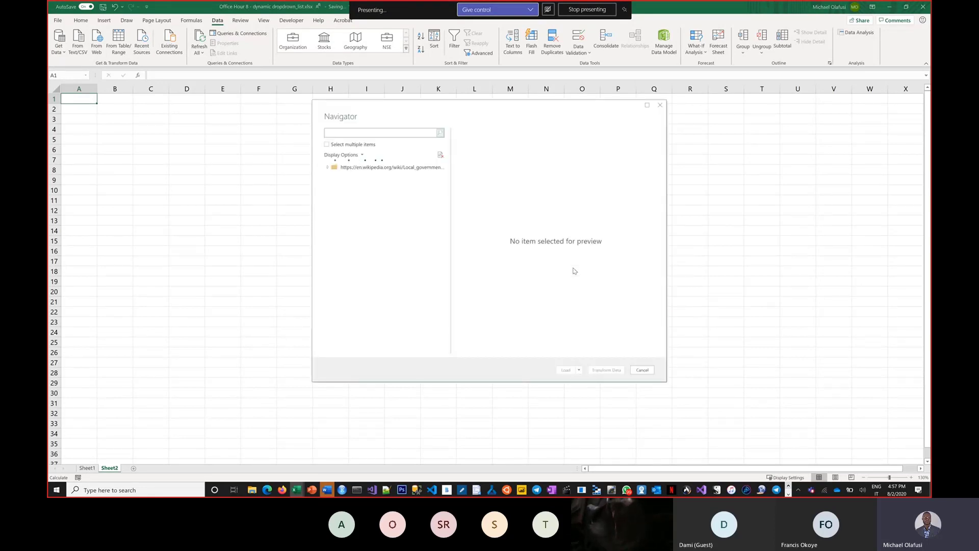
Step: Preview the page's detected tables and load the List of LGAs[edit] table into the workbook
left_click(346, 178)
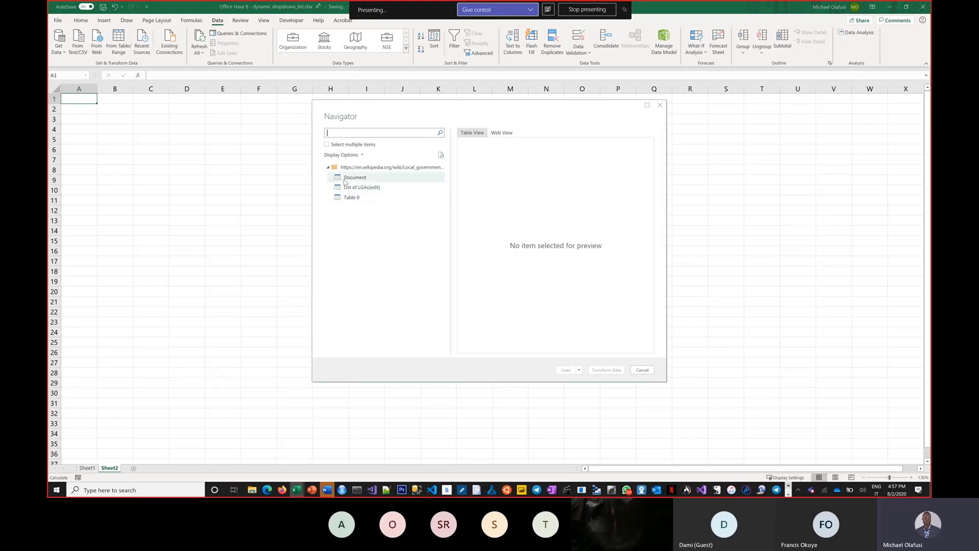
left_click(371, 189)
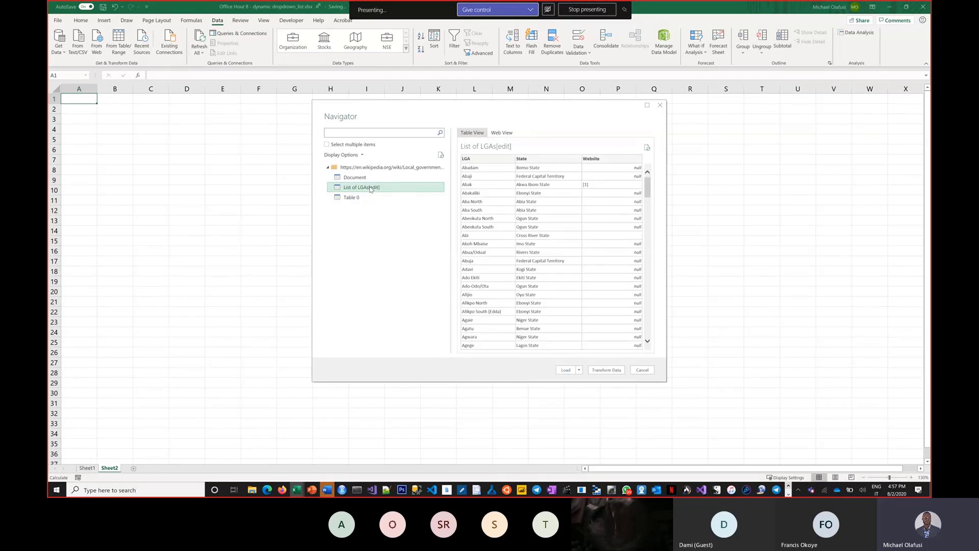
left_click(351, 199)
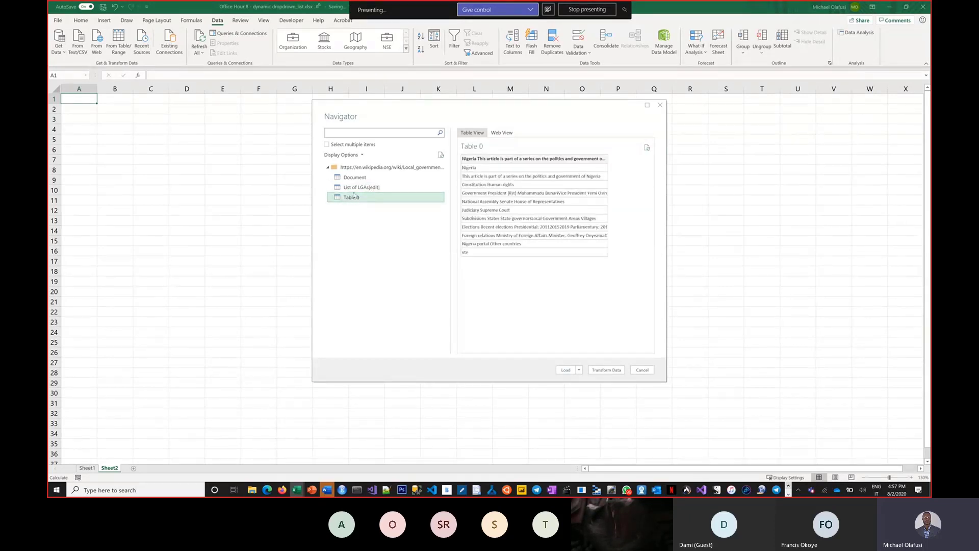
left_click(356, 188)
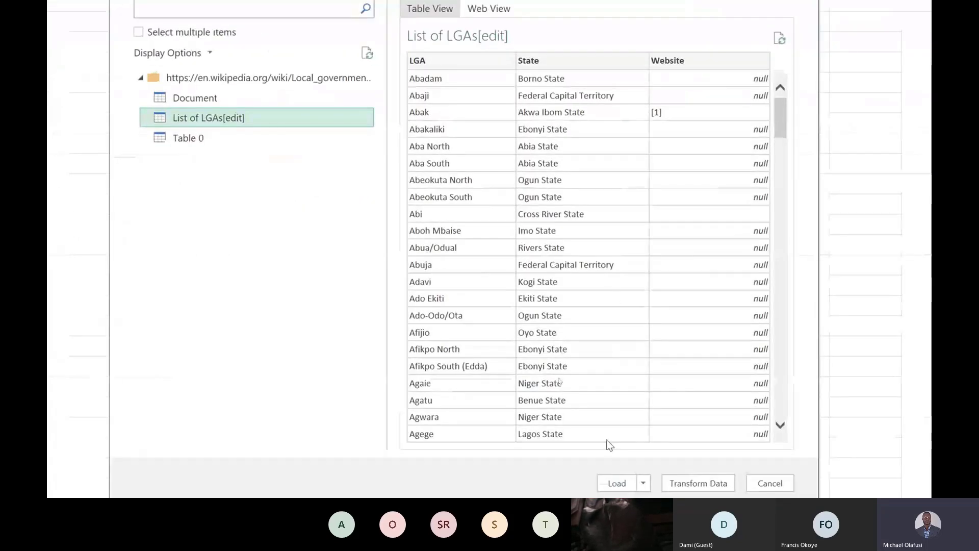
left_click(611, 418)
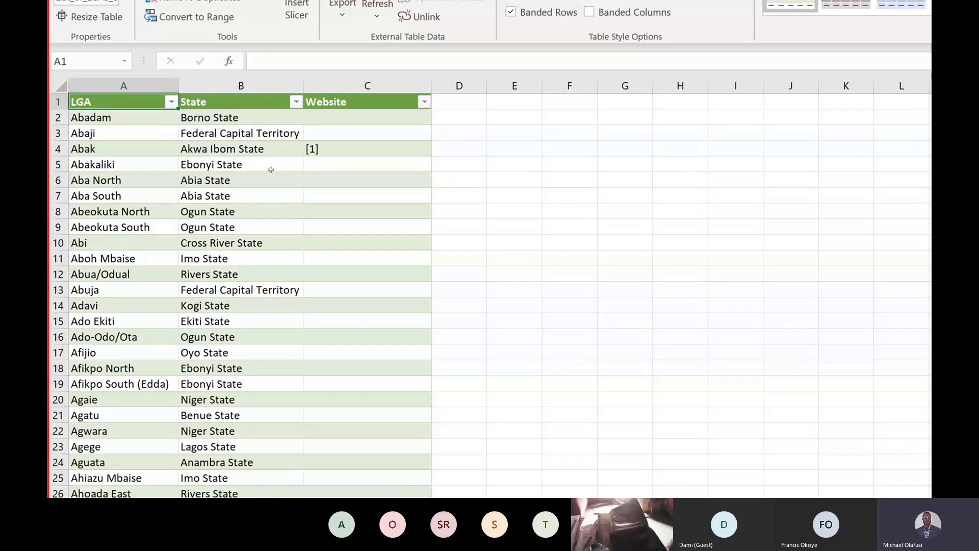
Step: Enter the label "State of Origin" in cell F2 beside the imported table
left_click(555, 105)
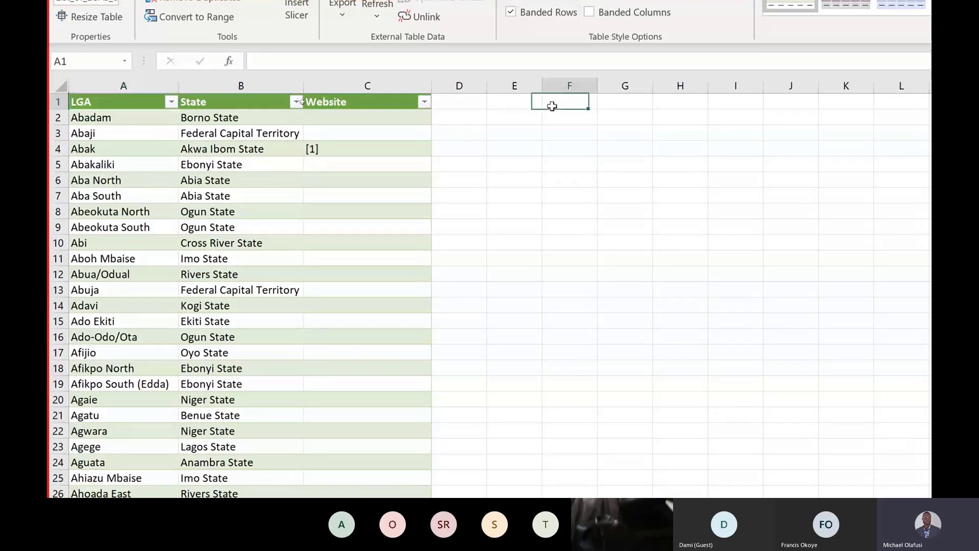
left_click(562, 119)
type("Select")
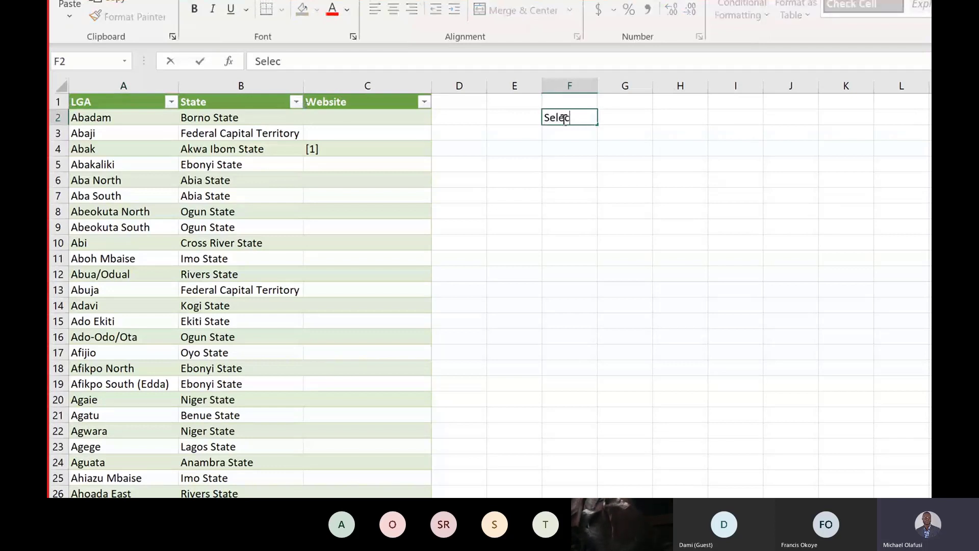
key("BackSpace")
key("BackSpace")
key("BackSpace")
key("BackSpace")
type("tate of Origin")
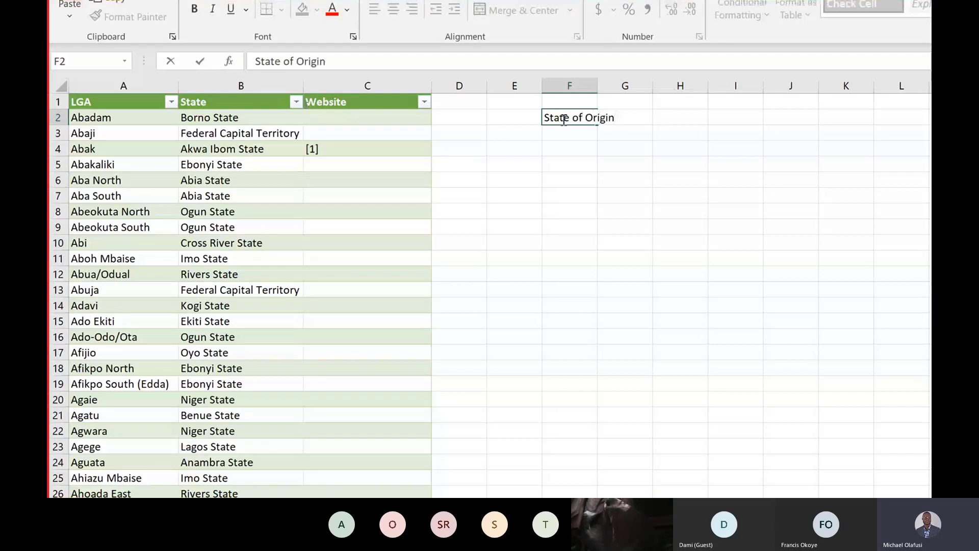
key("Return")
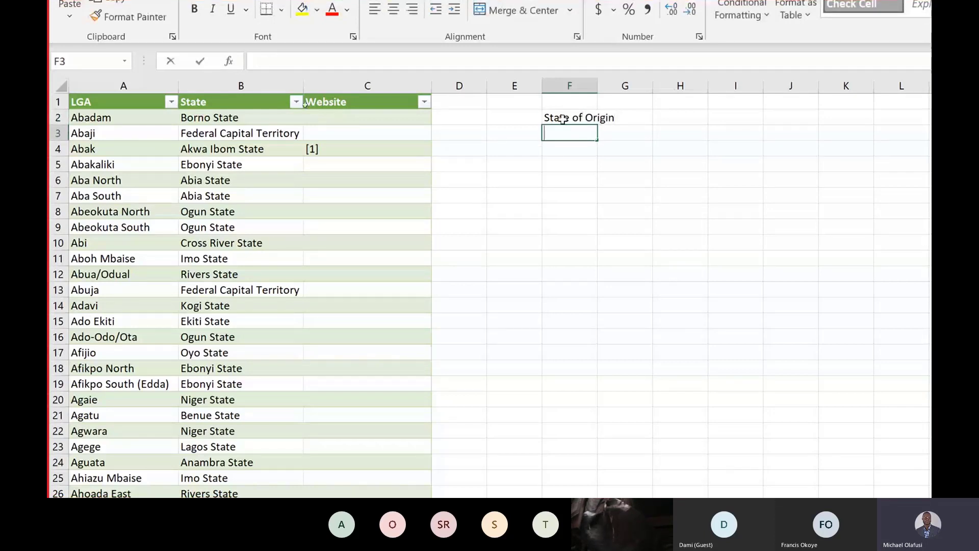
Step: Enter the label "LGA of Origin" in cell F3 and widen column F to fit both labels
type("LGA of Orifin")
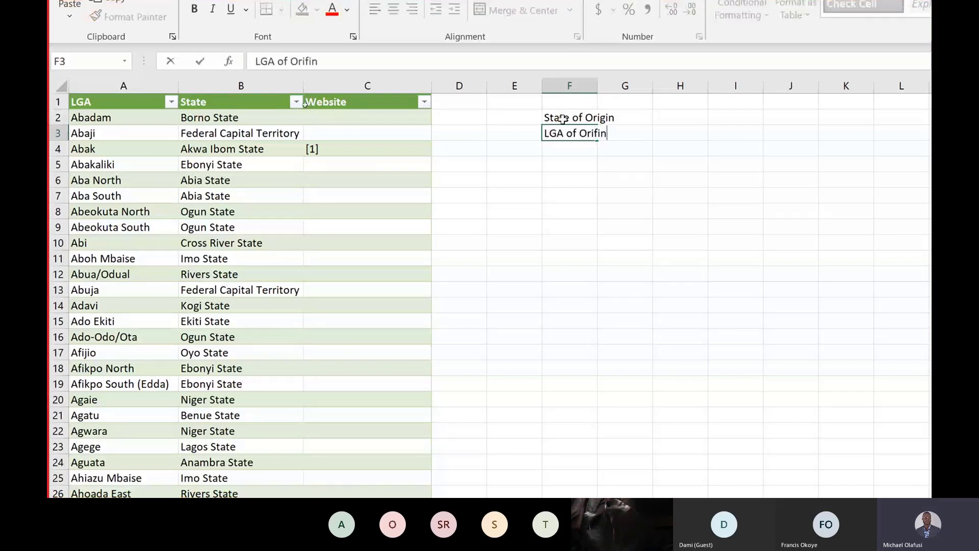
key("BackSpace")
key("BackSpace")
type("gin")
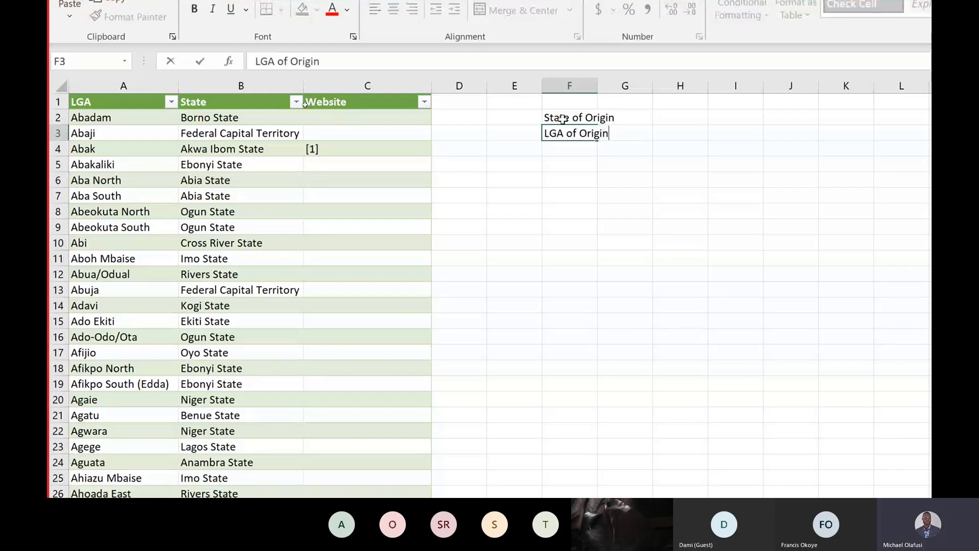
key("Return")
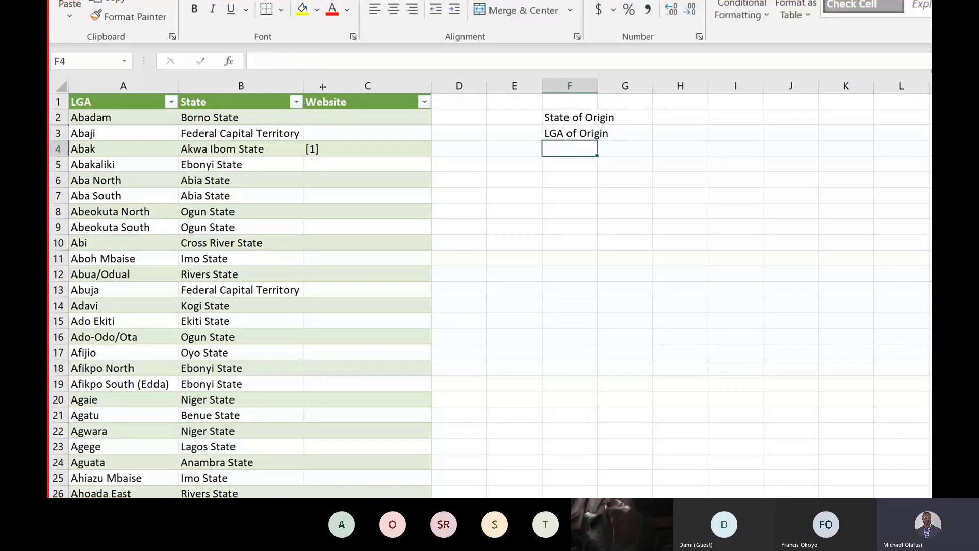
left_click_drag(598, 84, 665, 100)
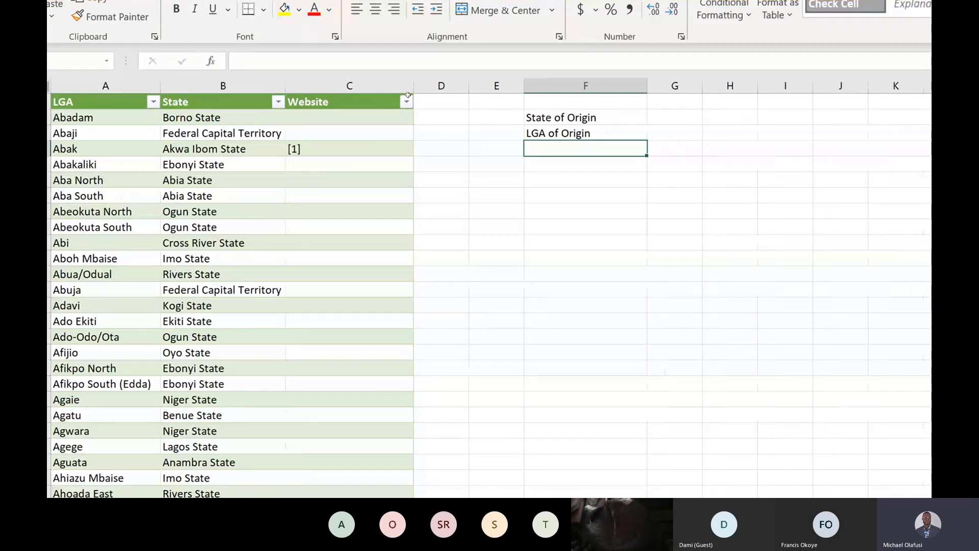
Step: List the distinct states from cell I2 with the formula =UNIQUE(List_of_LGAs_edit[State])
left_click(783, 117)
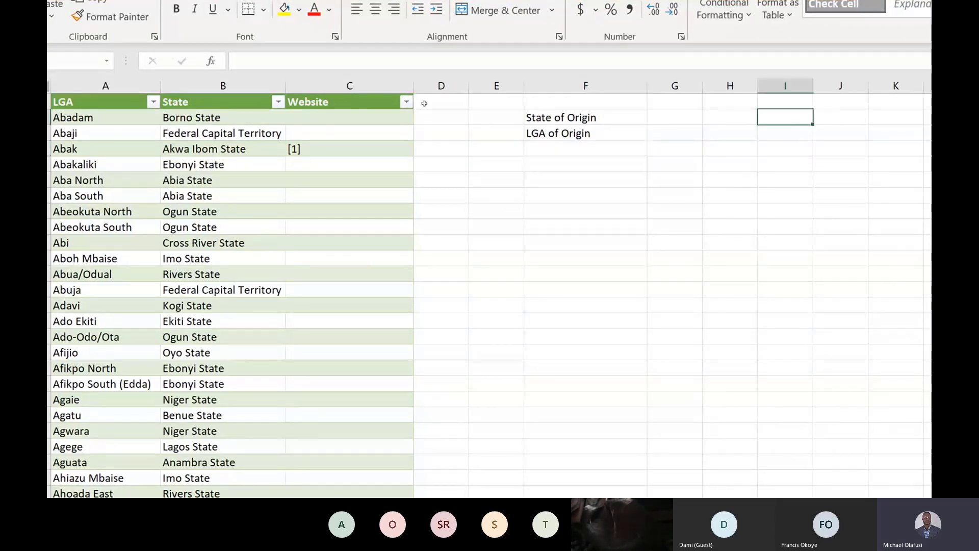
type("=u")
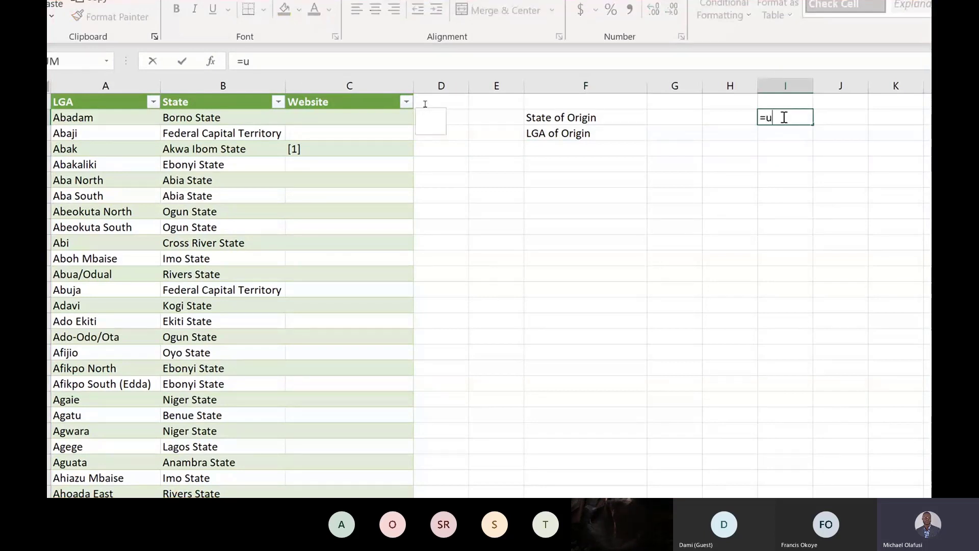
type("ni")
key("Tab")
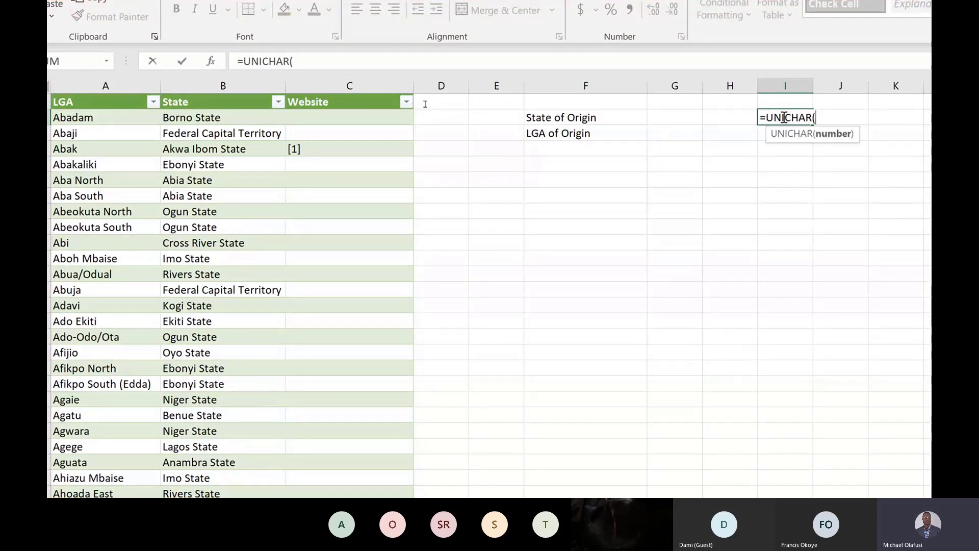
key("BackSpace")
key("BackSpace")
key("BackSpace")
key("BackSpace")
key("BackSpace")
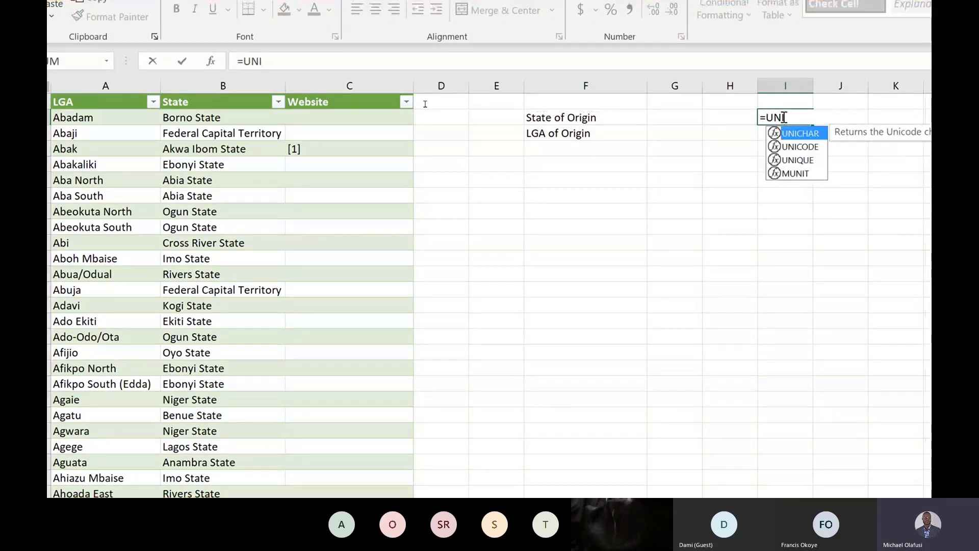
type("qu")
key("Tab")
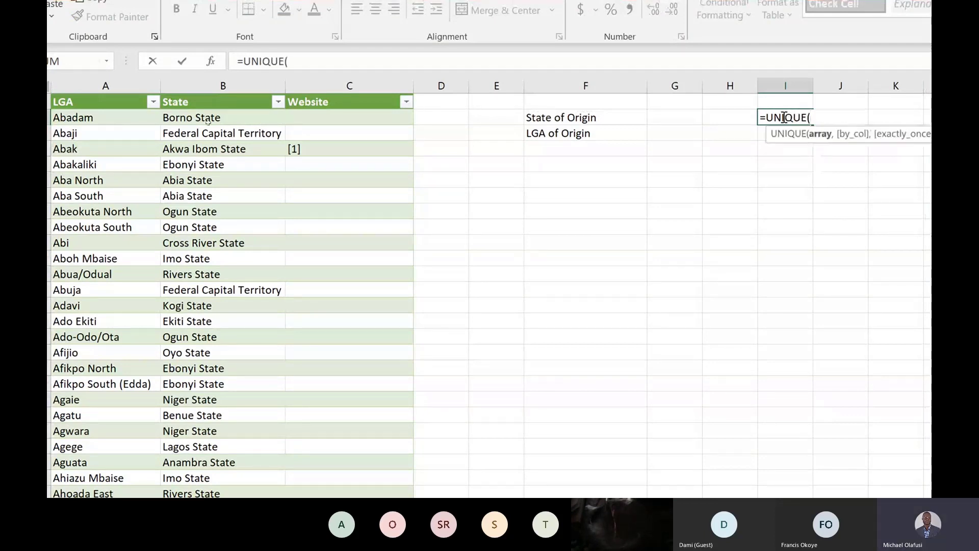
left_click(213, 94)
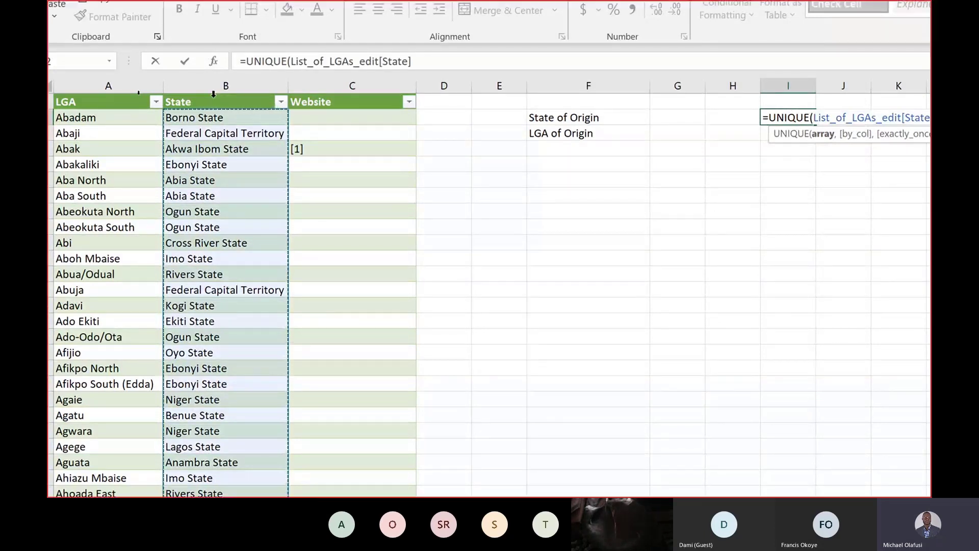
type(")")
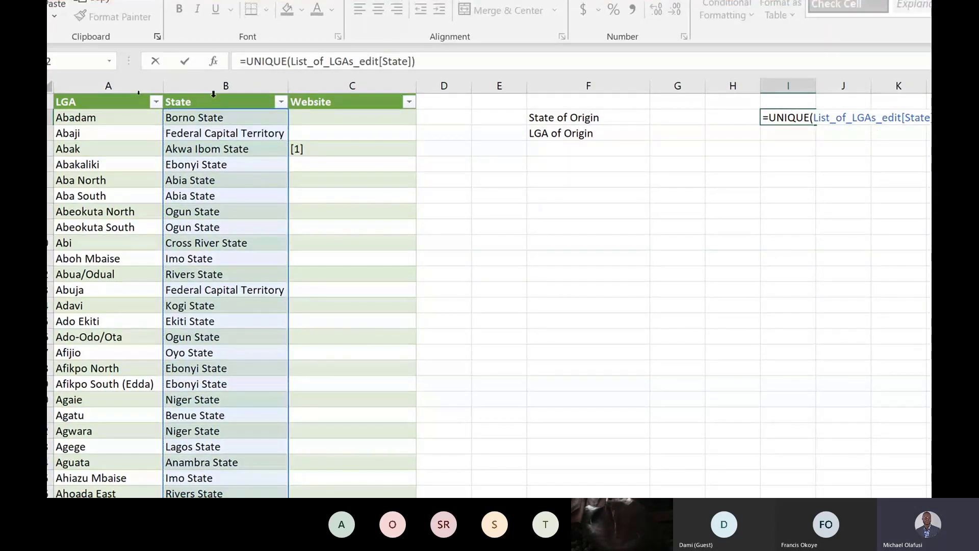
key("Return")
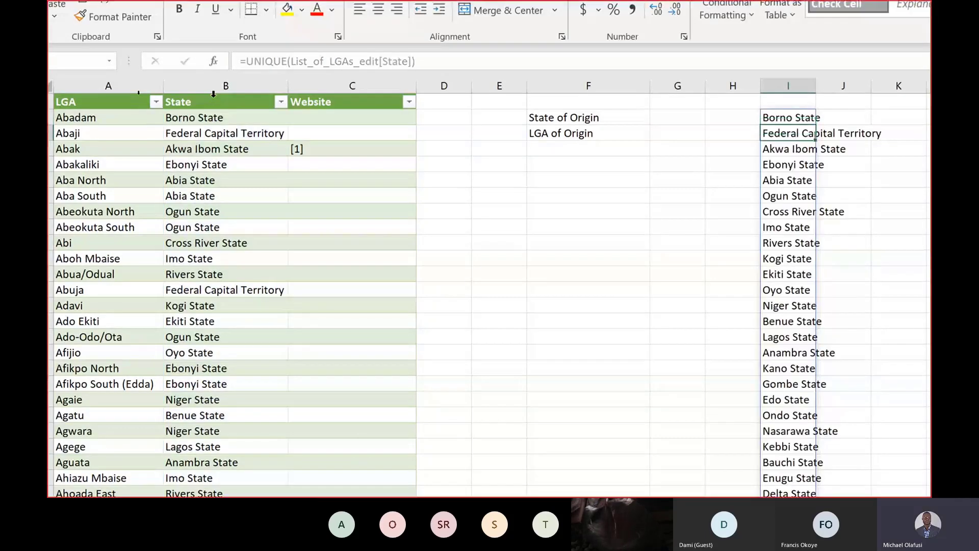
Step: Start a data validation rule of type List for cell G2, keeping the states column in view for choosing the source
scroll(695, 133, "right", 2)
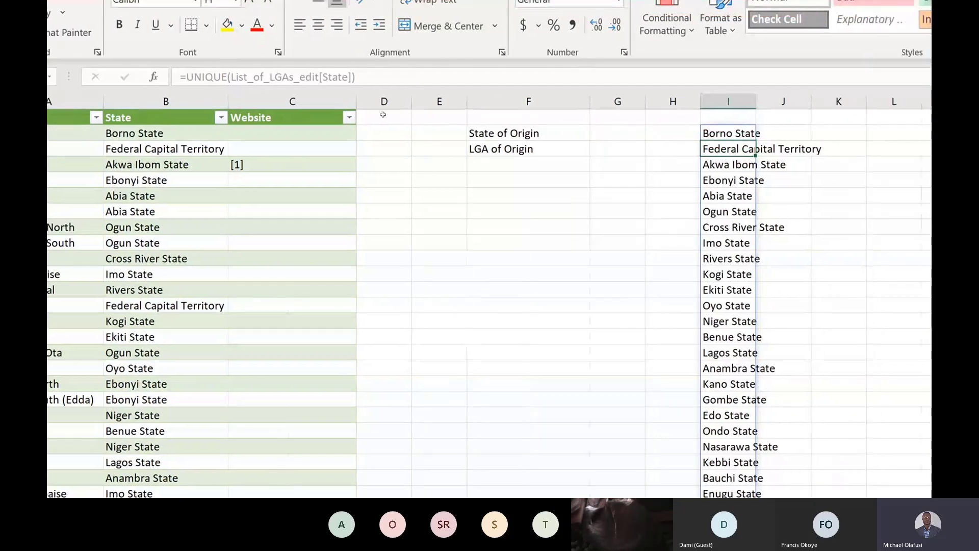
left_click(612, 134)
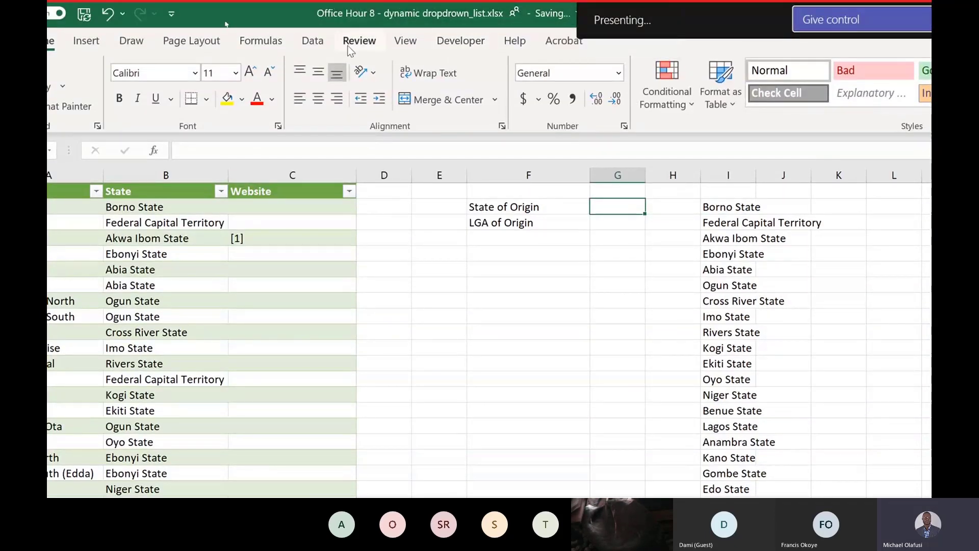
left_click(321, 43)
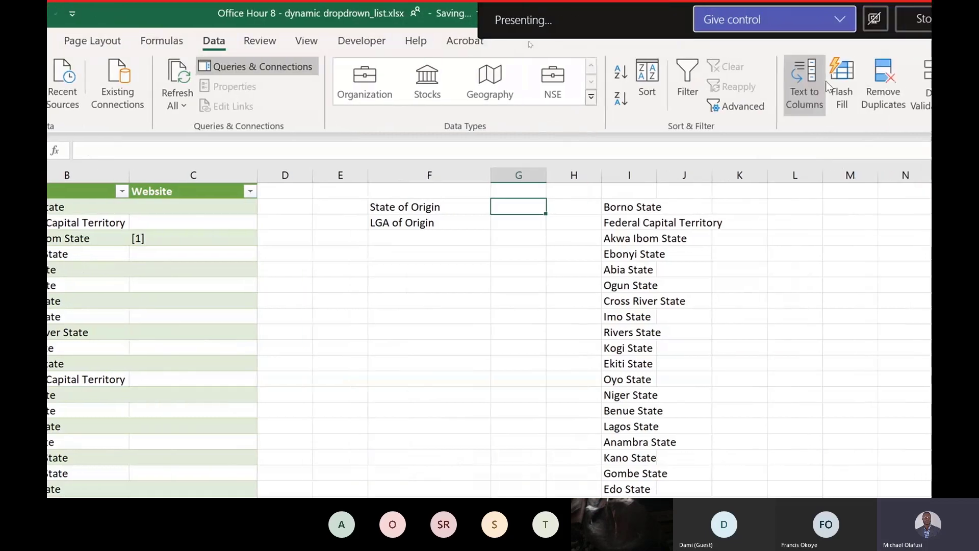
left_click(891, 102)
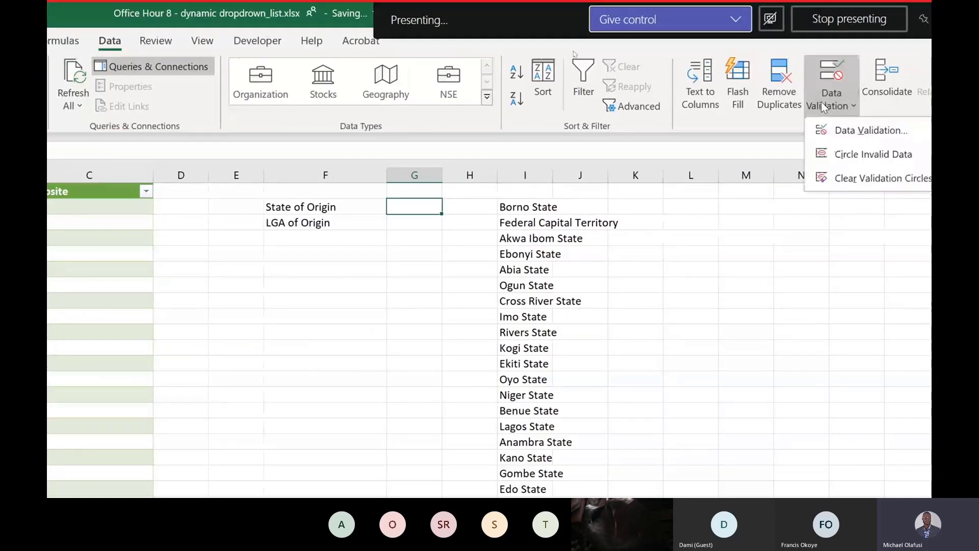
left_click(854, 132)
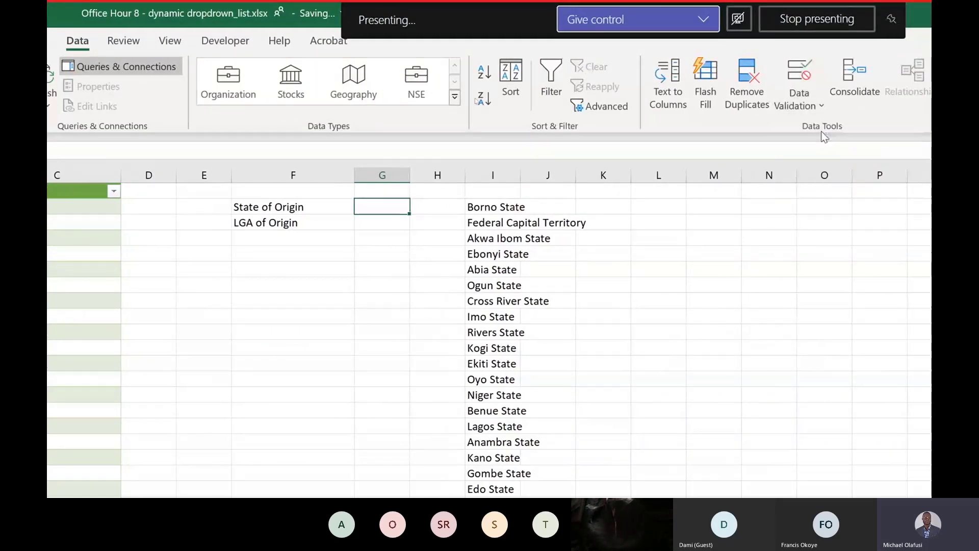
left_click(433, 293)
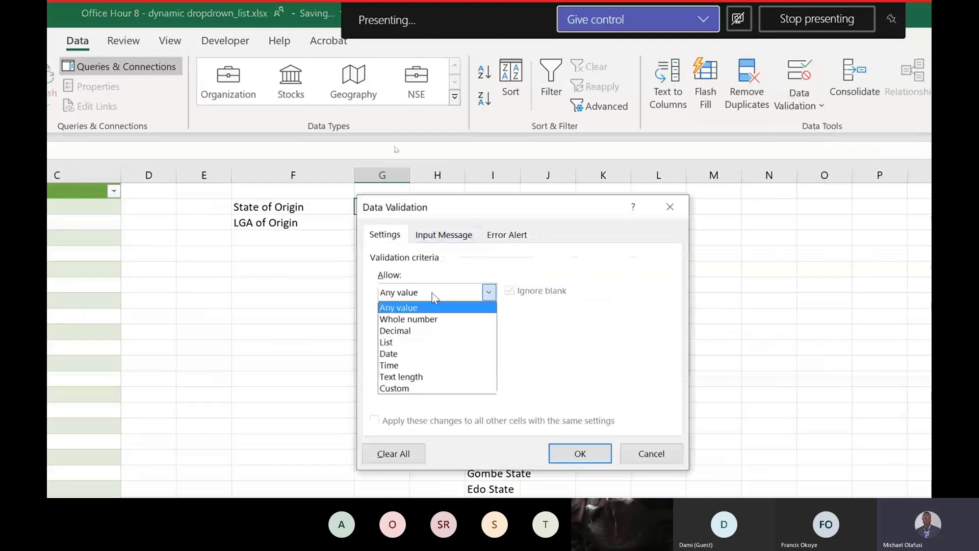
left_click(421, 343)
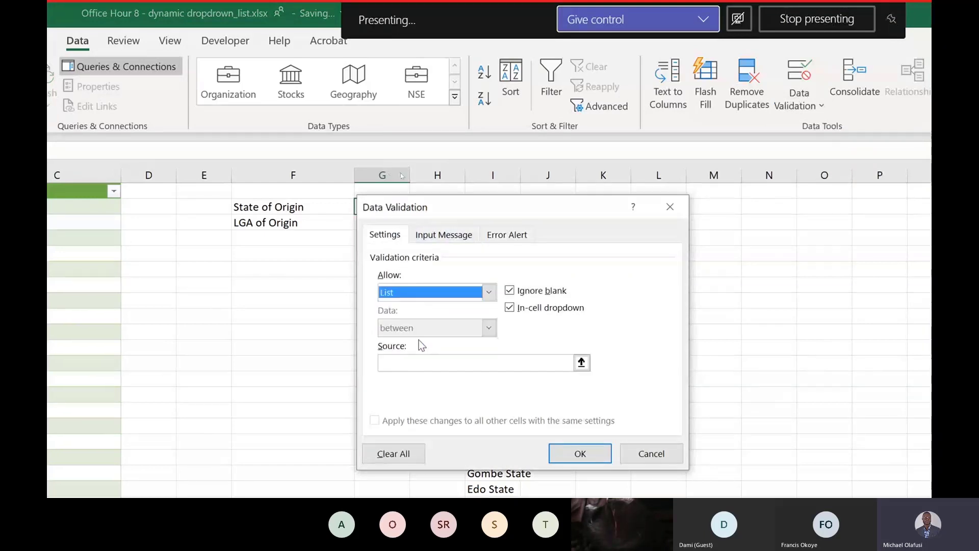
left_click(475, 363)
left_click_drag(457, 207, 722, 207)
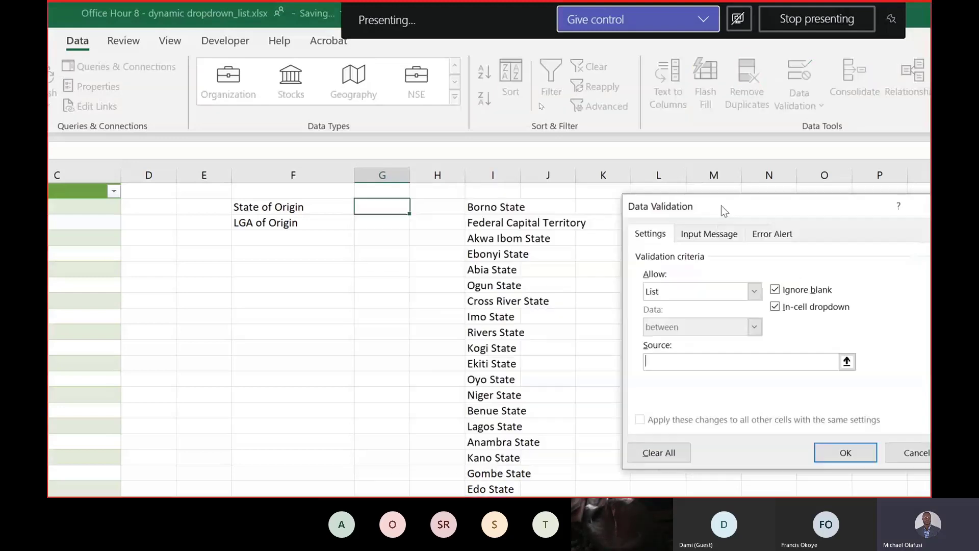
left_click_drag(474, 205, 500, 357)
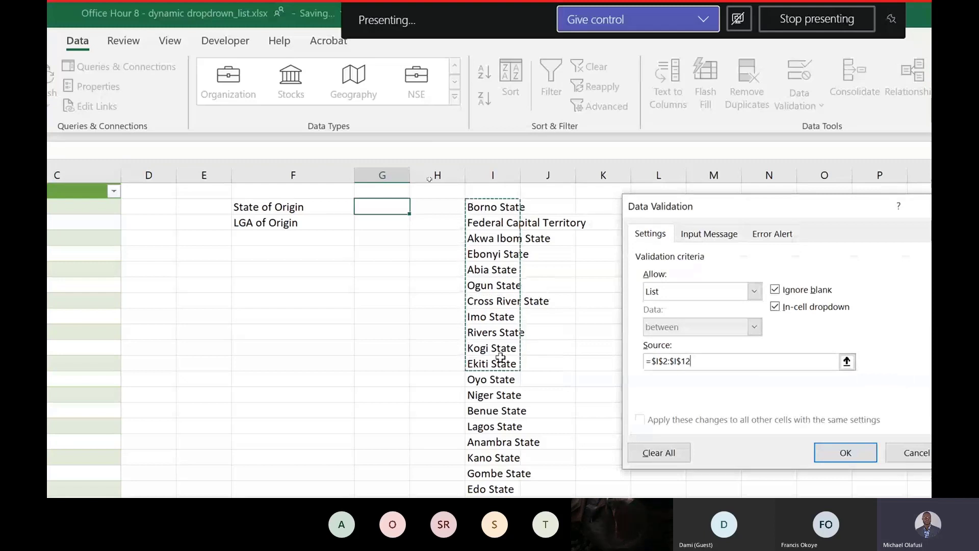
key("BackSpace")
key("BackSpace")
key("BackSpace")
key("BackSpace")
key("BackSpace")
key("BackSpace")
key("BackSpace")
key("BackSpace")
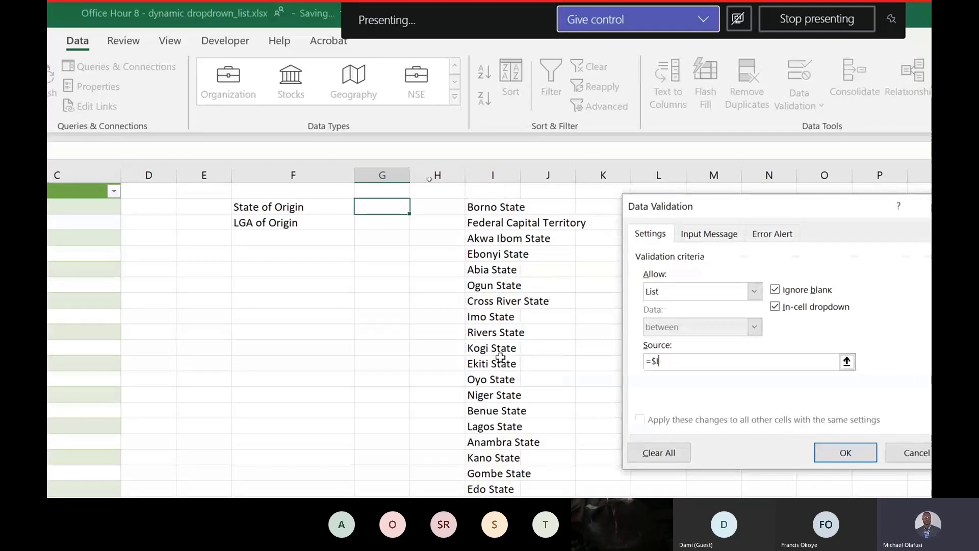
key("BackSpace")
key("BackSpace")
key("BackSpace")
Step: Set the list source to the spilled range =$I$2#, apply the validation to G2, and try its dropdown
left_click(481, 205)
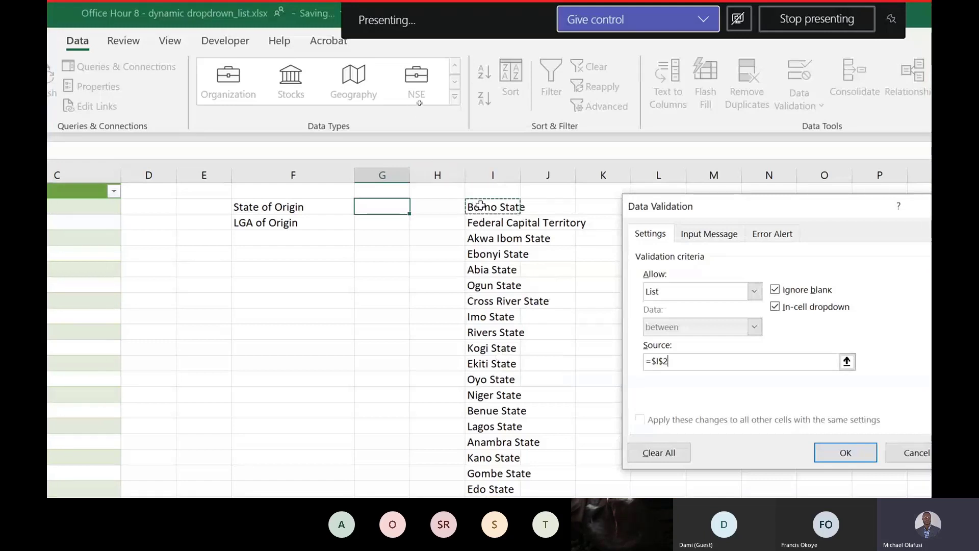
type("#")
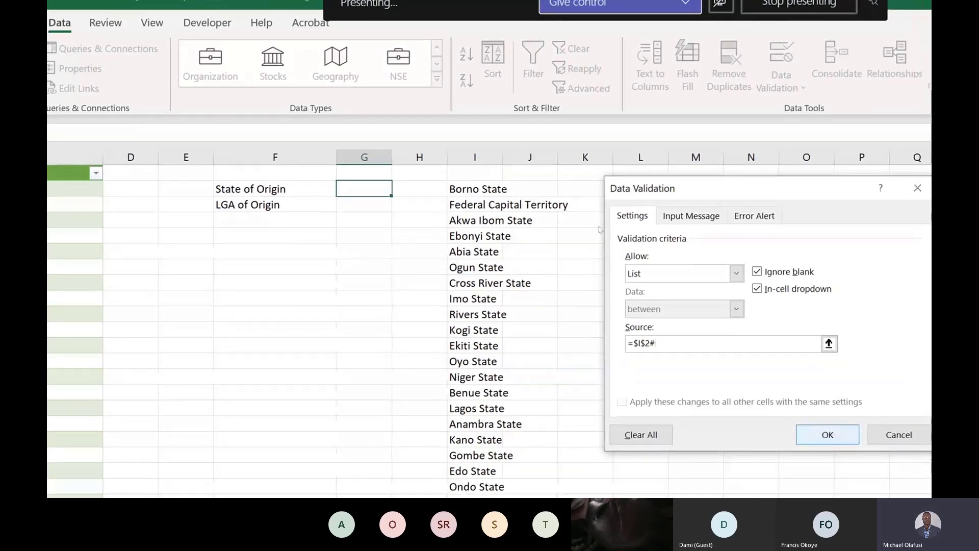
left_click(834, 447)
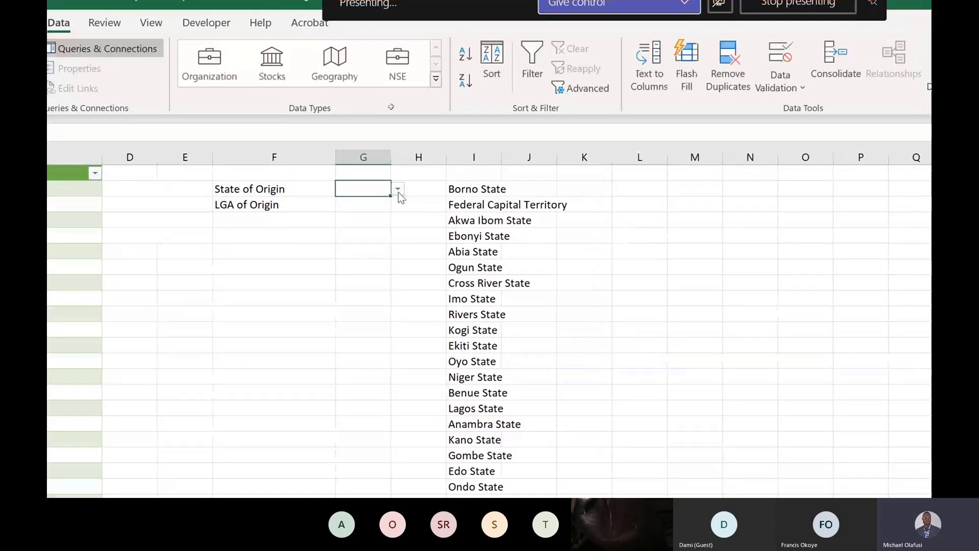
left_click(403, 193)
key("Left")
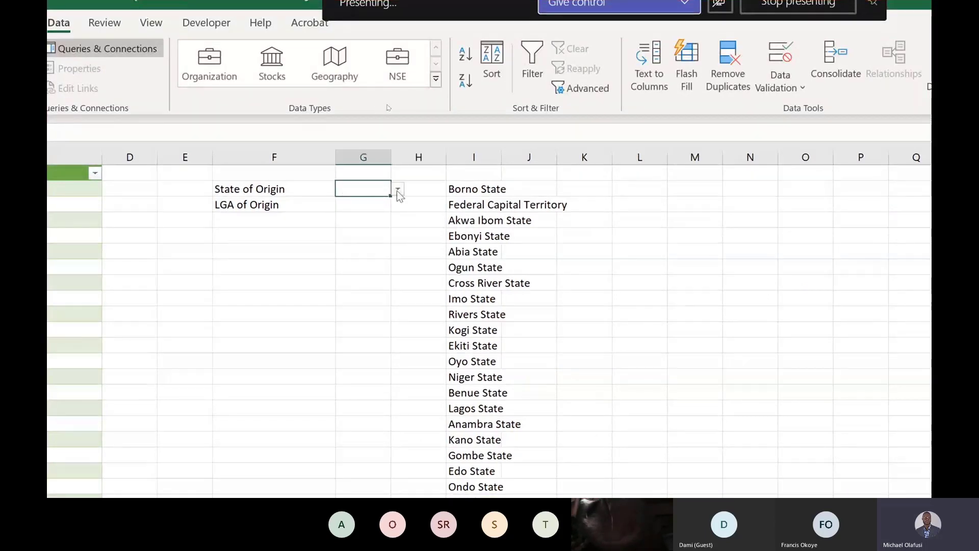
Step: Widen column G so the state names fit and choose Ogun State as the State of Origin in G2
key("alt+Down")
key("Down")
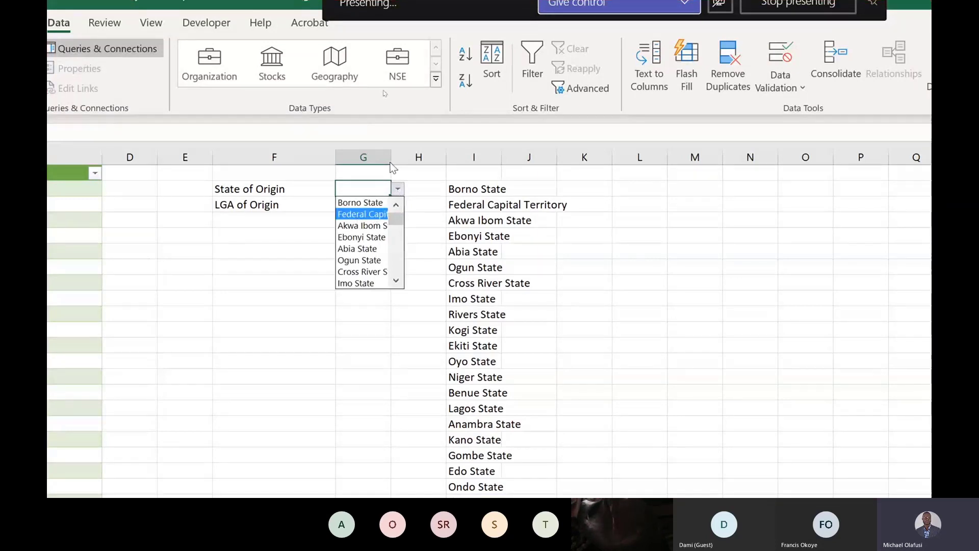
key("Escape")
left_click_drag(389, 162, 437, 167)
left_click(445, 189)
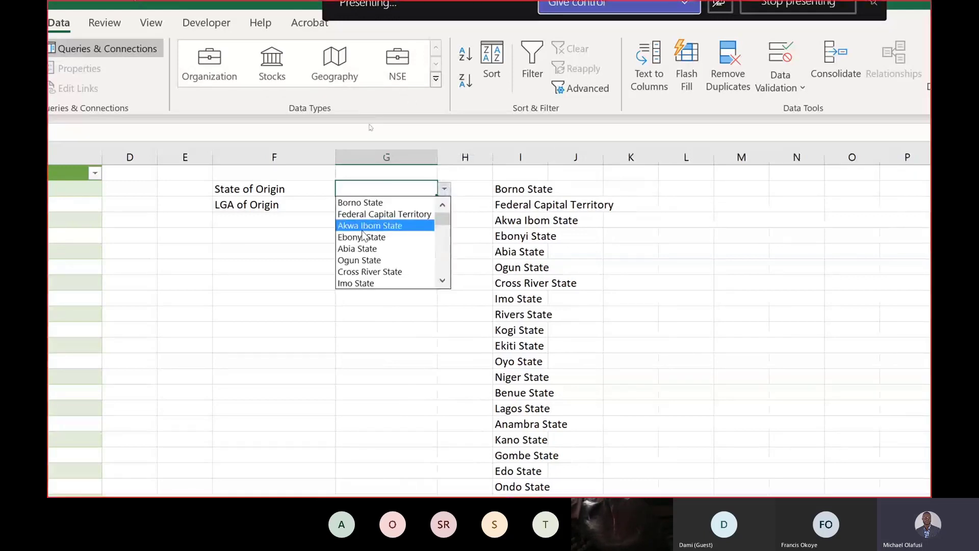
left_click(367, 260)
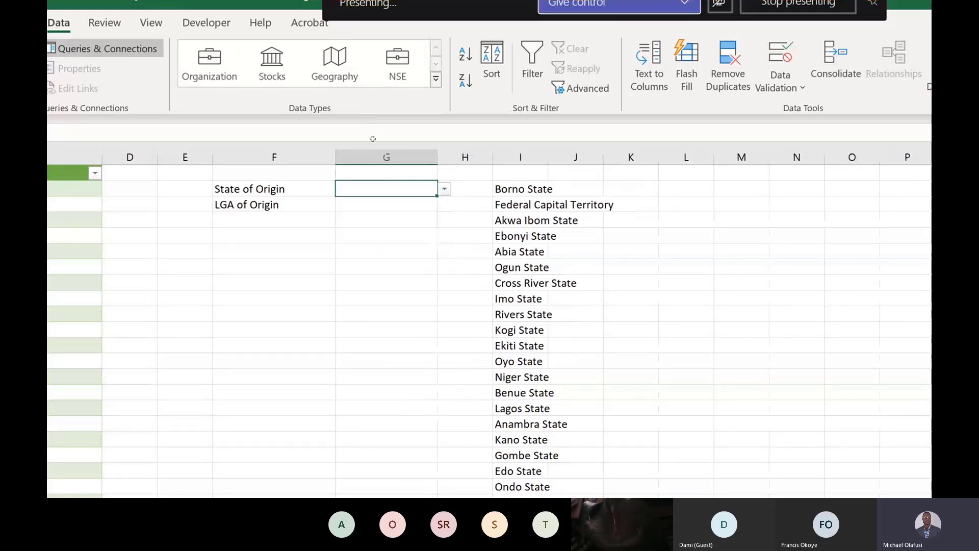
left_click(389, 209)
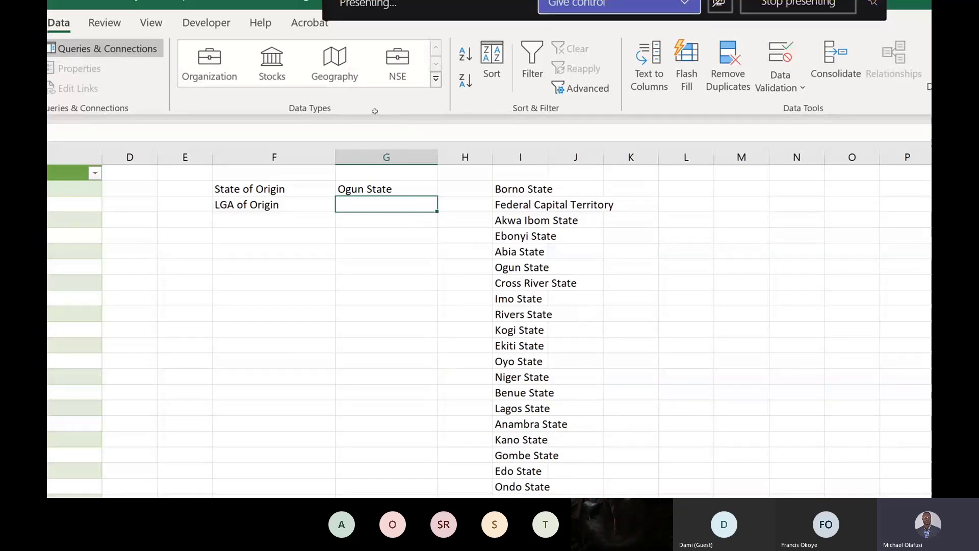
Step: Start a FILTER formula in cell L2 with the table column List_of_LGAs_edit[LGA] as its array
left_click(688, 187)
type("=f")
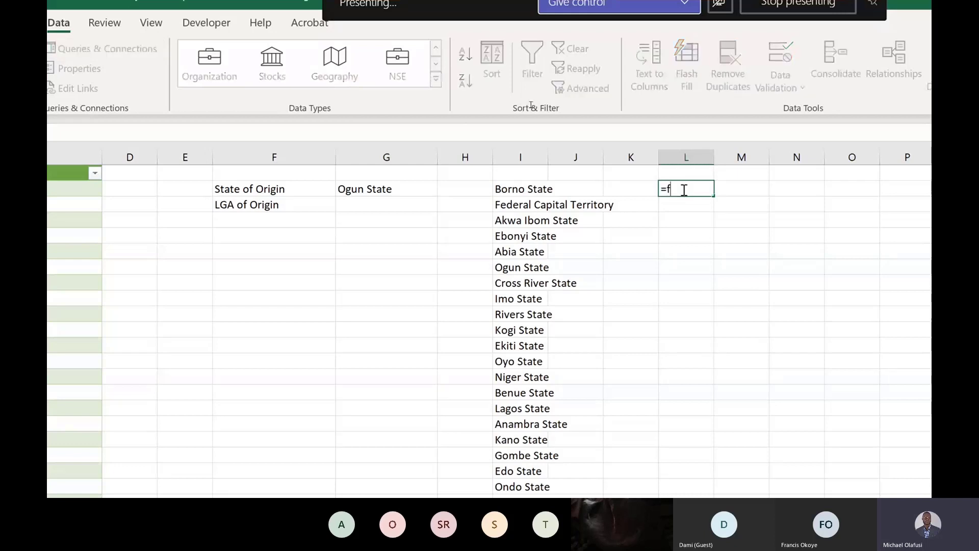
type("ilter")
key("Tab")
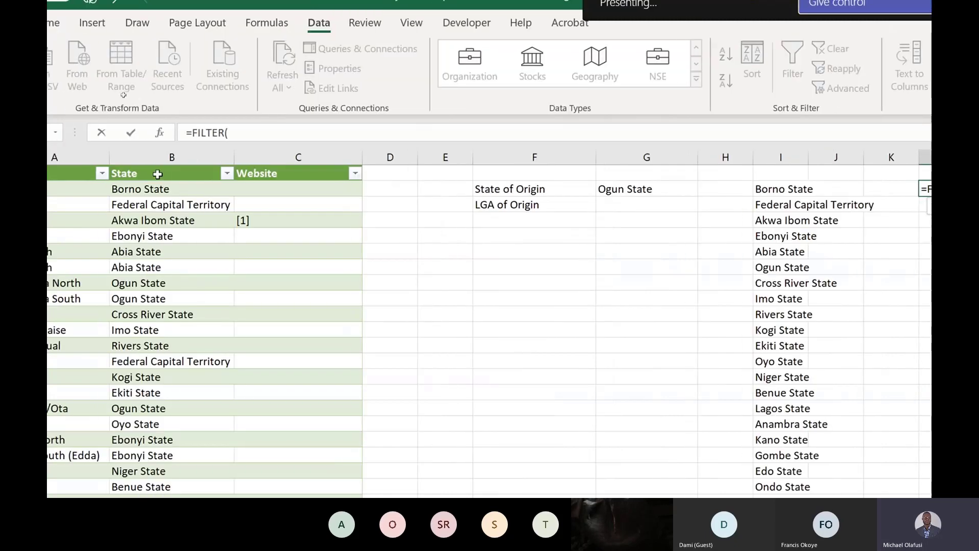
left_click(98, 159)
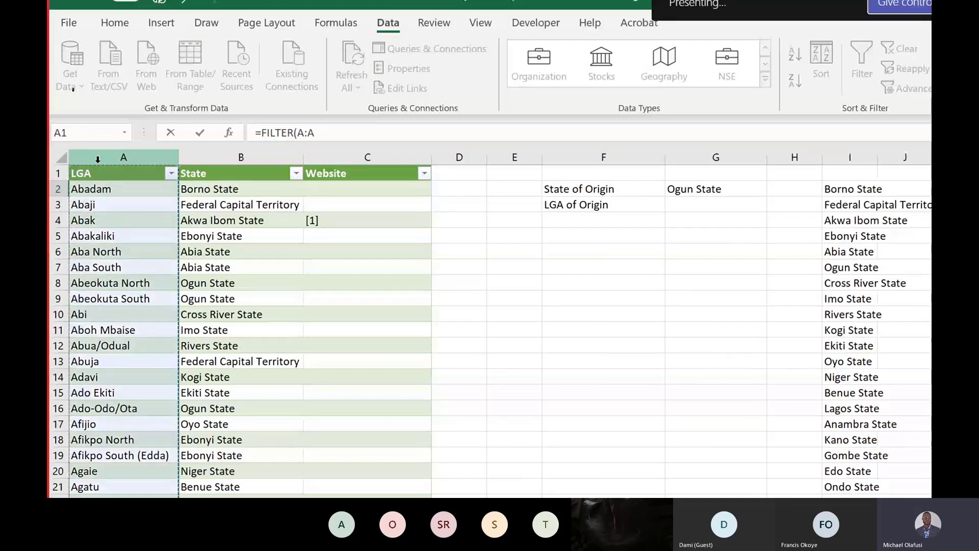
left_click(102, 172)
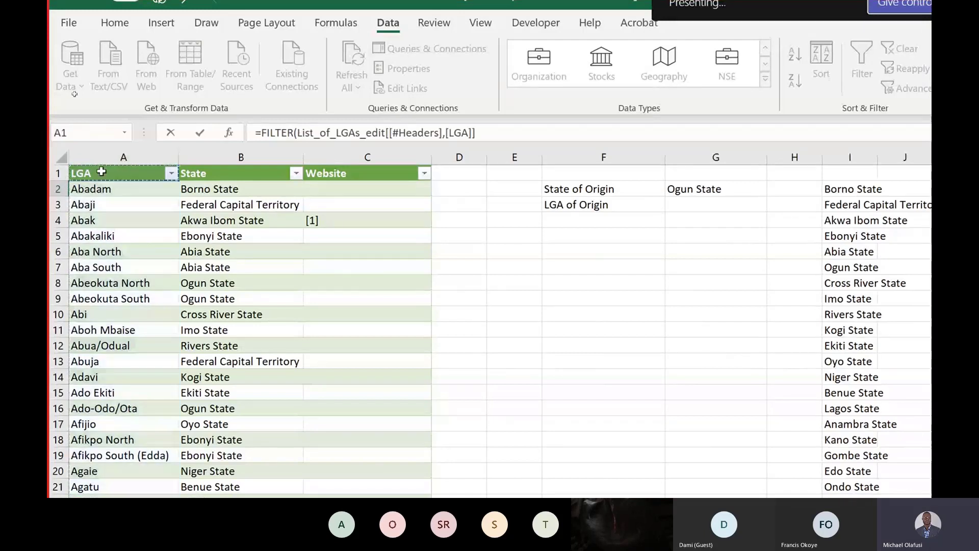
left_click(102, 162)
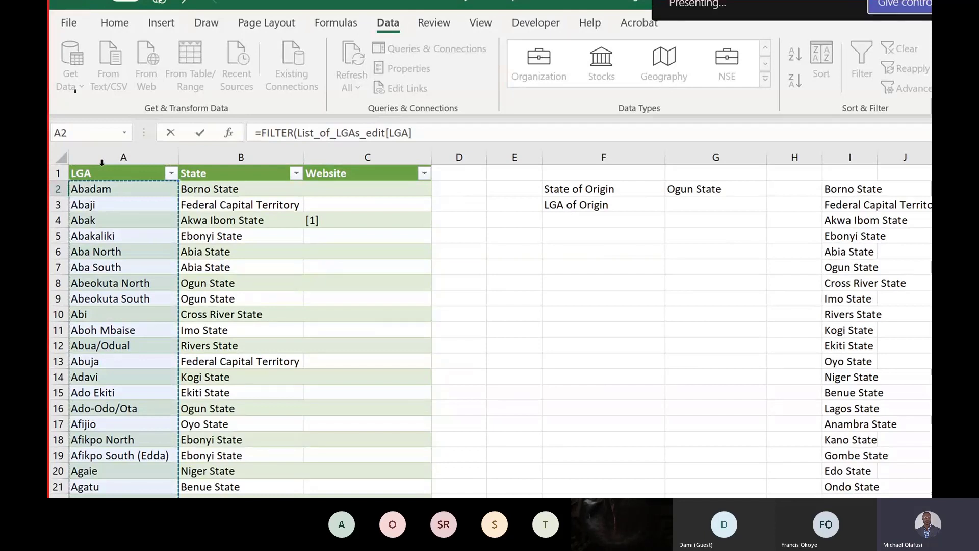
type(",")
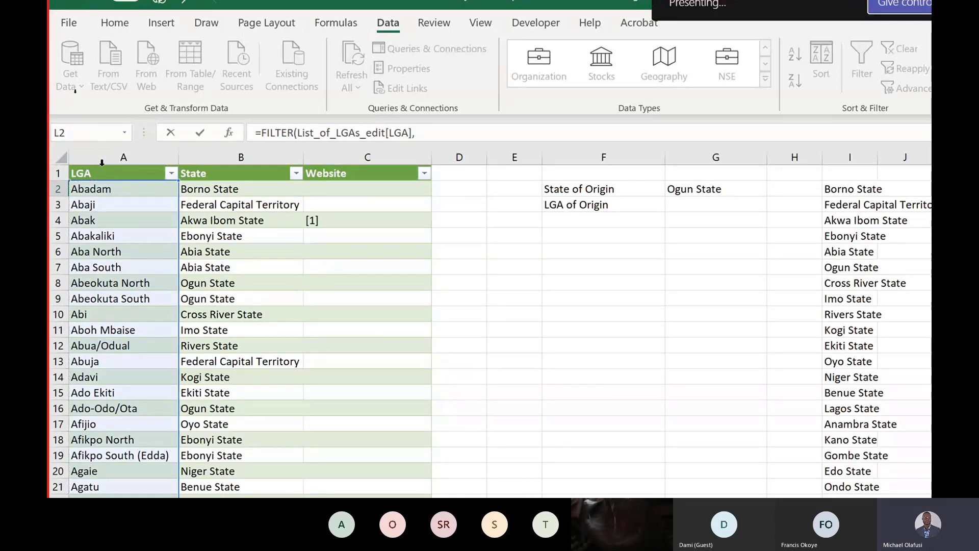
Step: Complete the FILTER formula with the condition List_of_LGAs_edit[State]=G2 and enter it
left_click(231, 162)
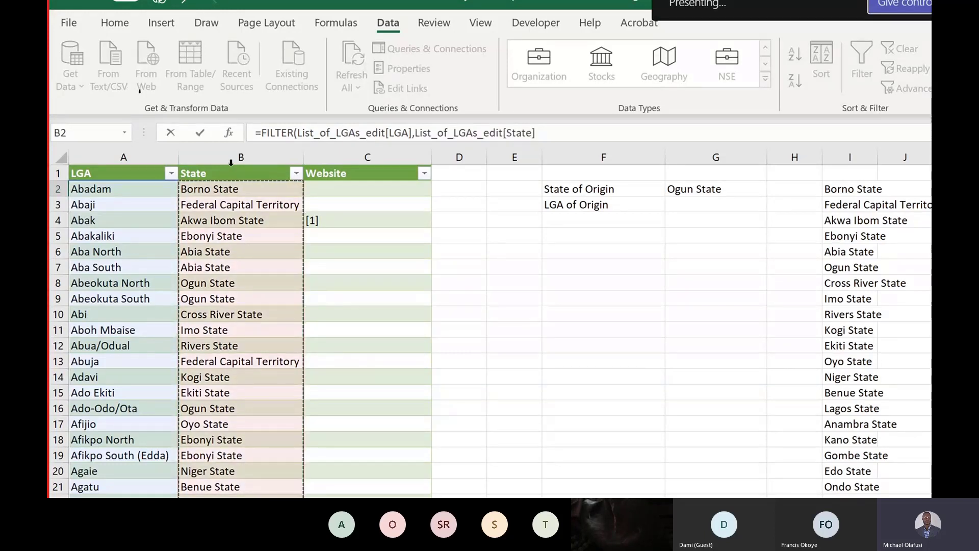
type("=")
left_click(709, 187)
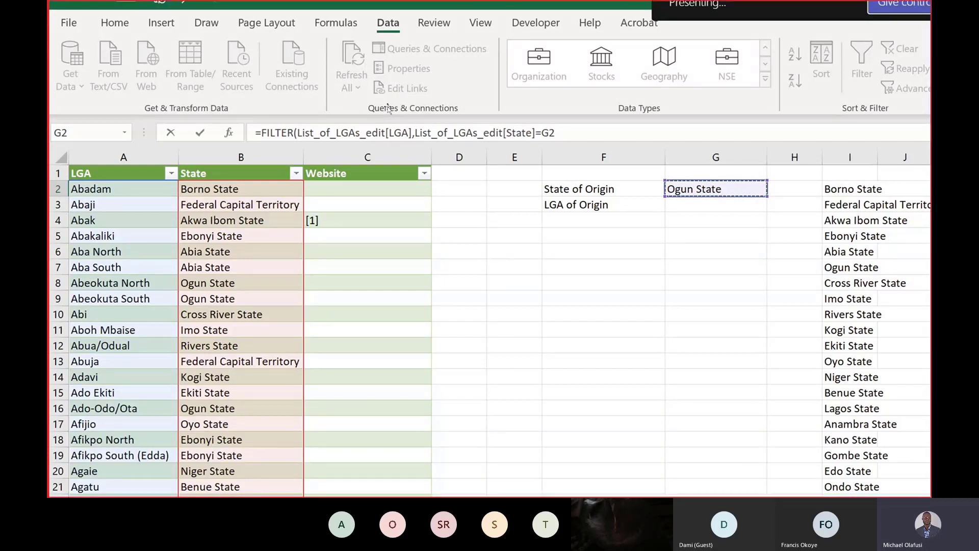
type(")")
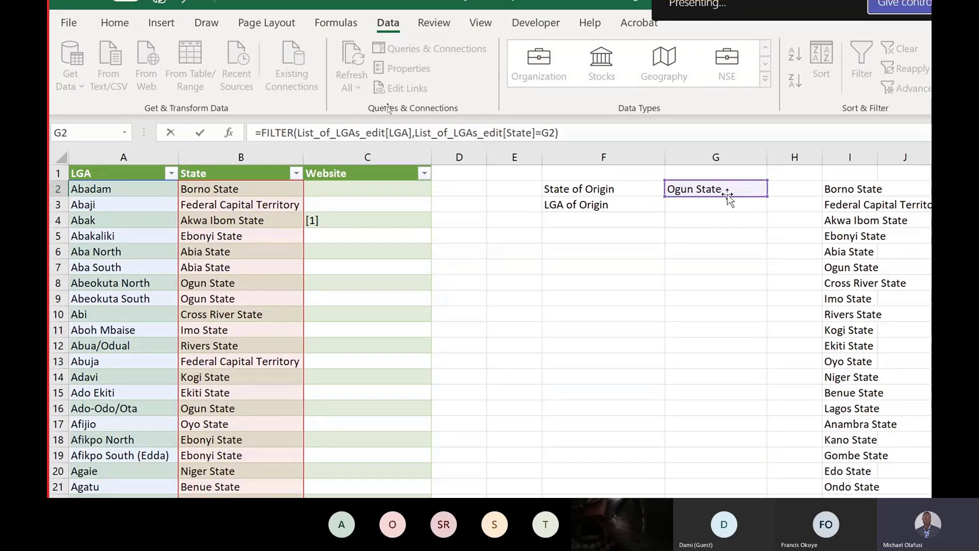
key("Return")
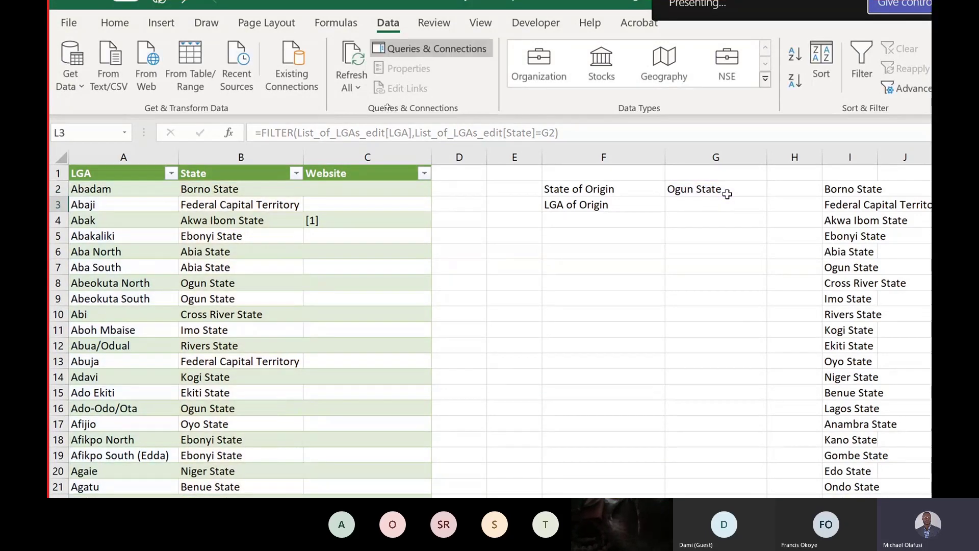
Step: Look through the order of the states offered in the State of Origin dropdown in G2
scroll(728, 194, "right", 2)
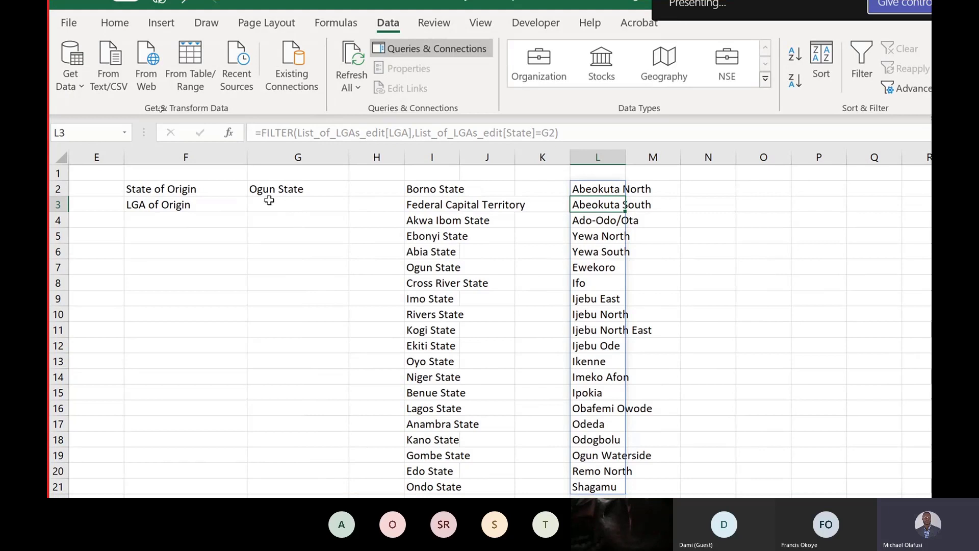
left_click(340, 189)
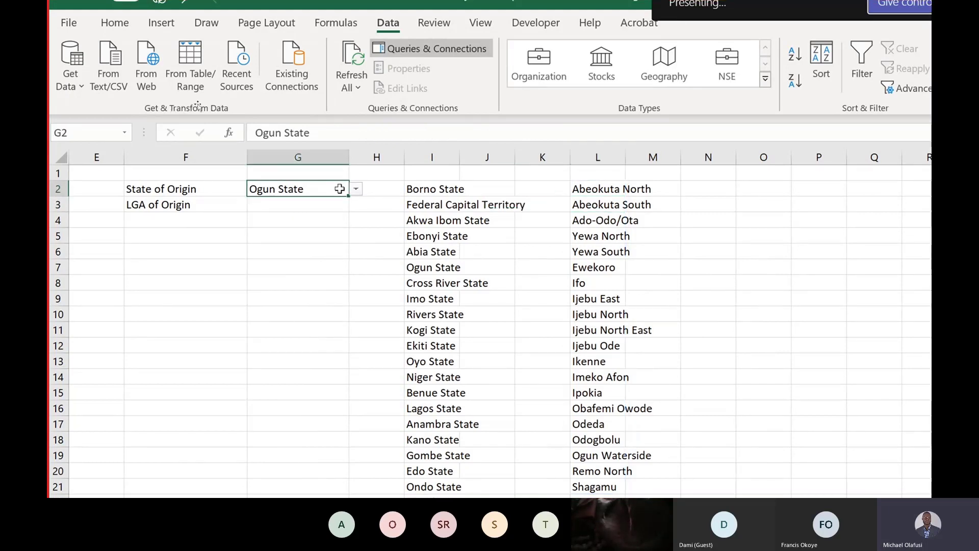
left_click(356, 188)
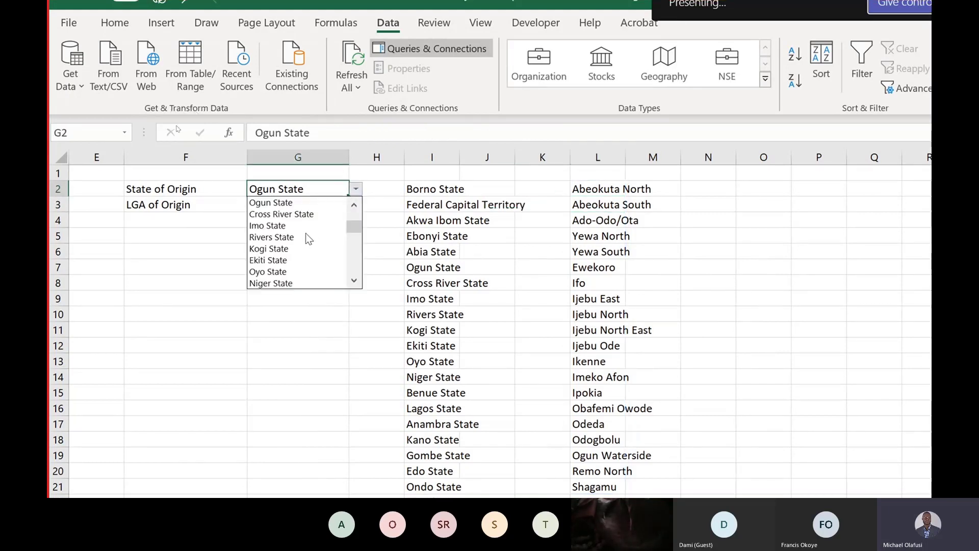
left_click(355, 208)
left_click(355, 208)
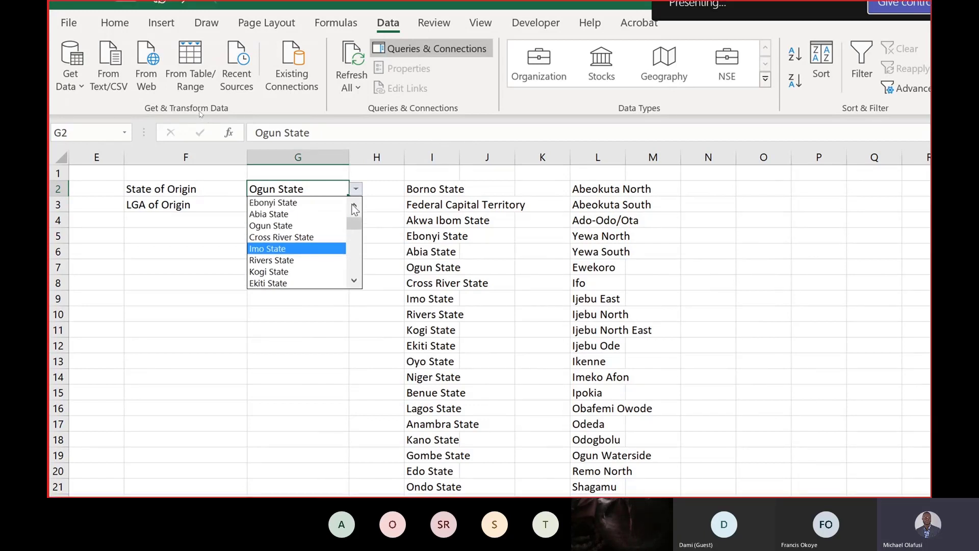
left_click(354, 208)
double_click(354, 208)
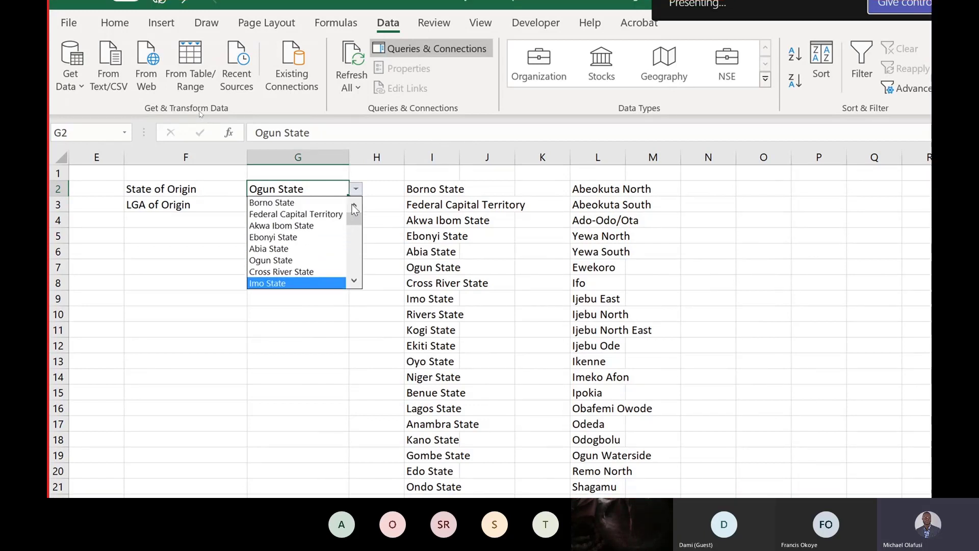
Step: Sort the distinct states by changing the formula in I2 to =SORT(UNIQUE(List_of_LGAs_edit[State]))
left_click(436, 193)
left_click(433, 191)
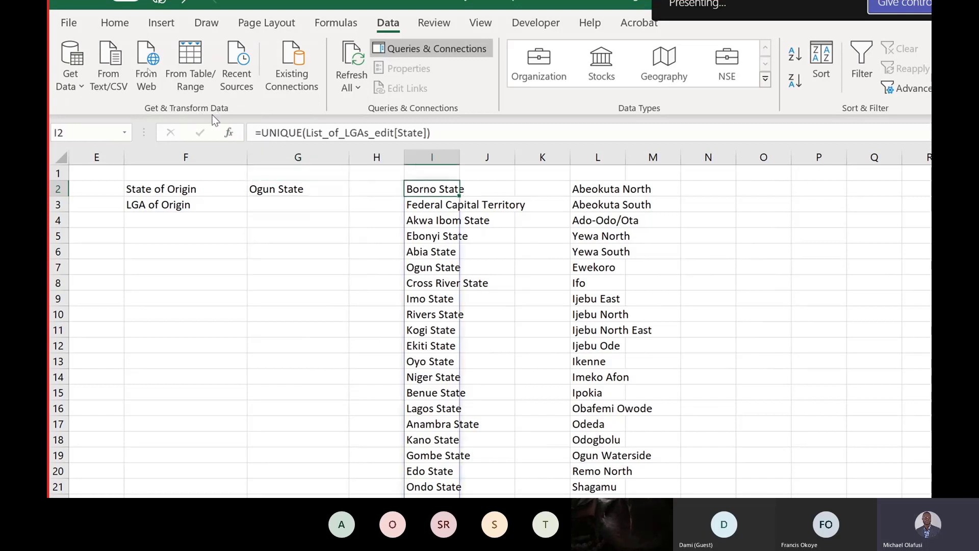
left_click(261, 133)
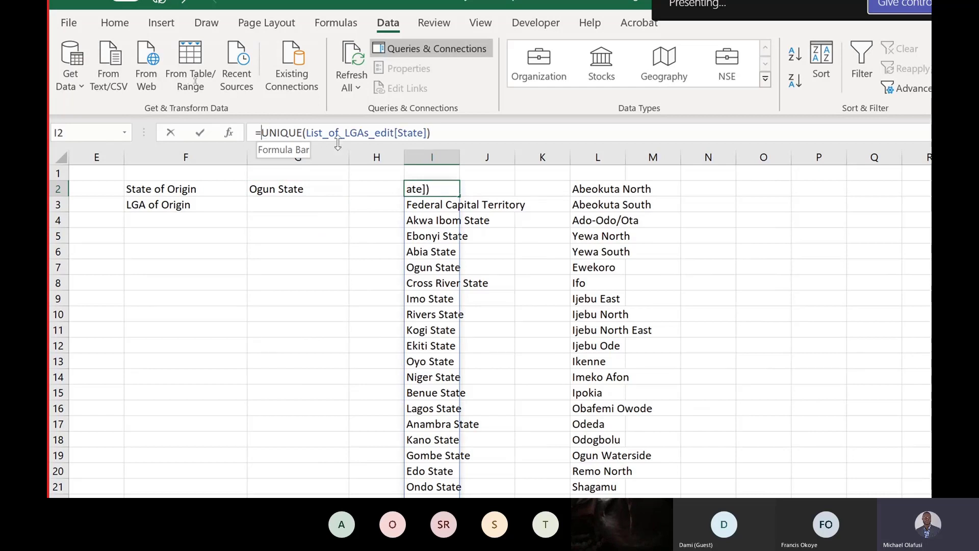
type("sort")
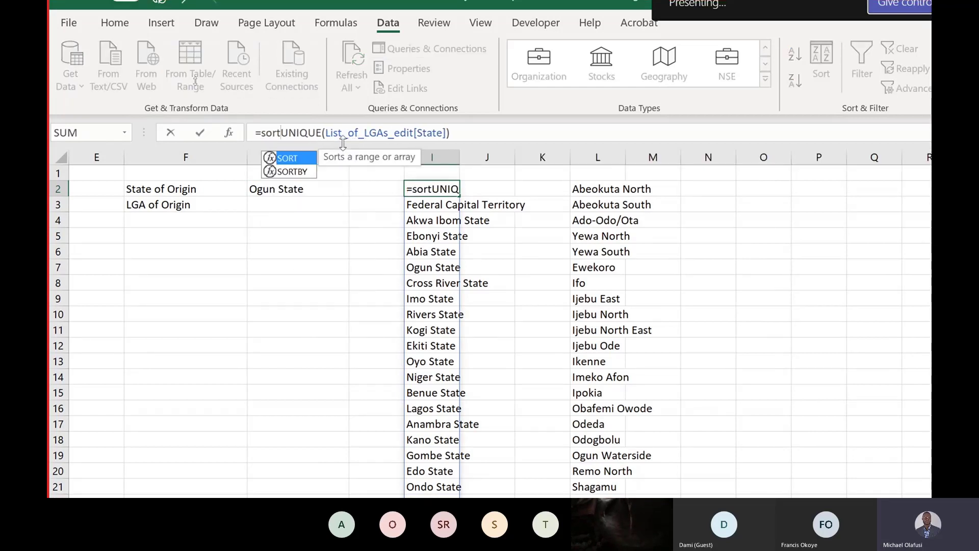
type("(")
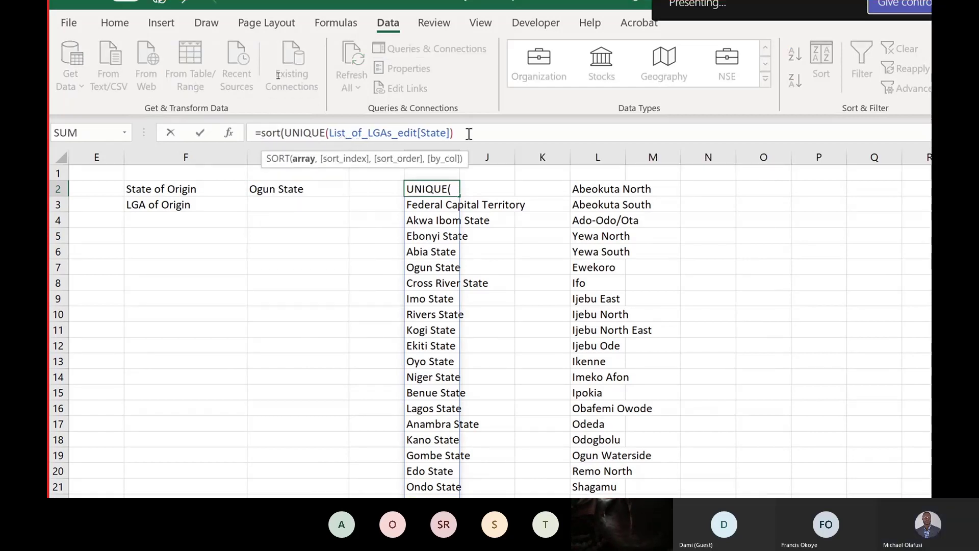
left_click(510, 132)
type("))")
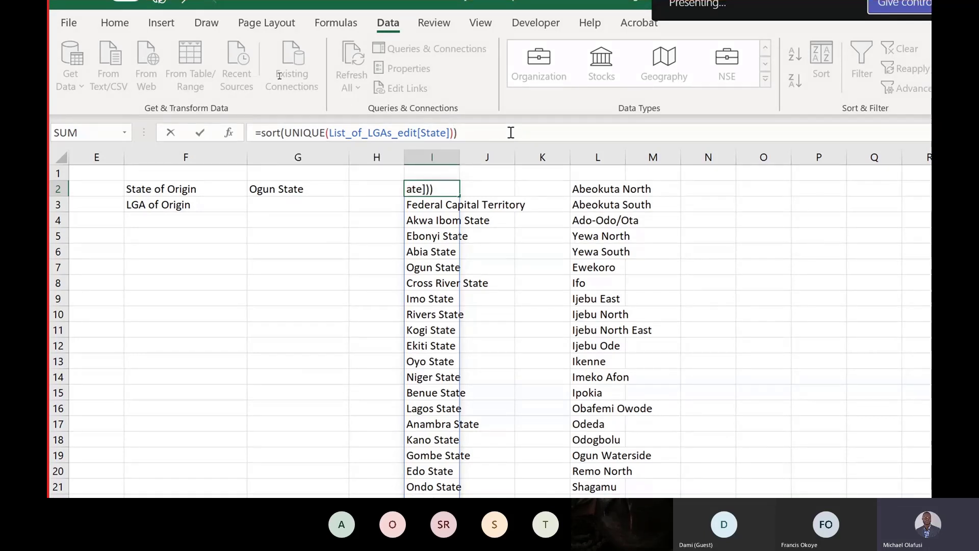
key("Return")
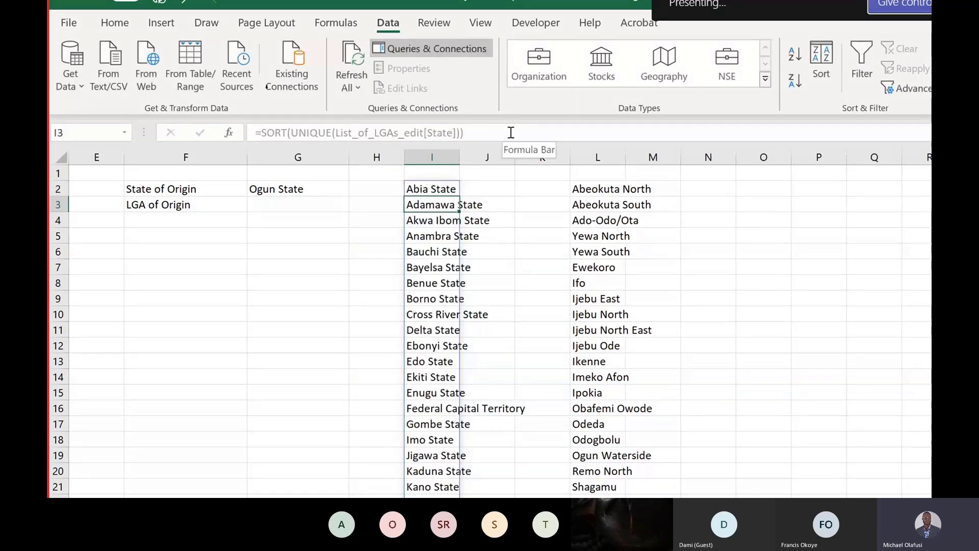
Step: Choose Ondo State as the State of Origin in G2 and check the filtered LGA list in column L
left_click(335, 201)
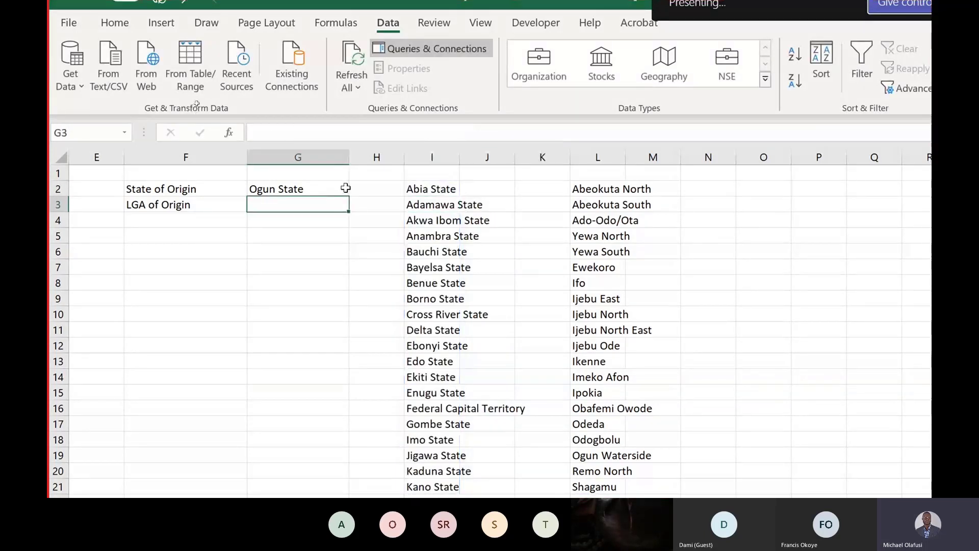
left_click(334, 189)
left_click(355, 189)
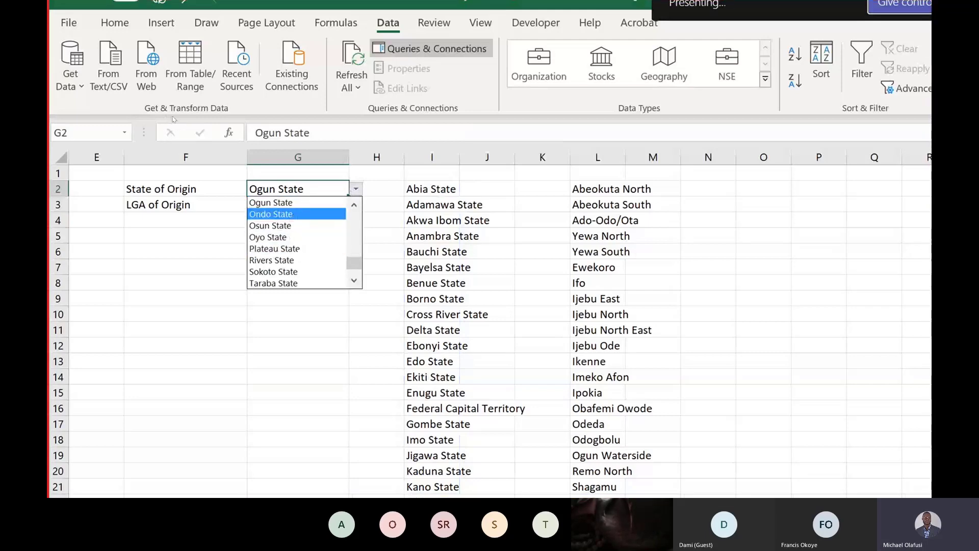
left_click(297, 215)
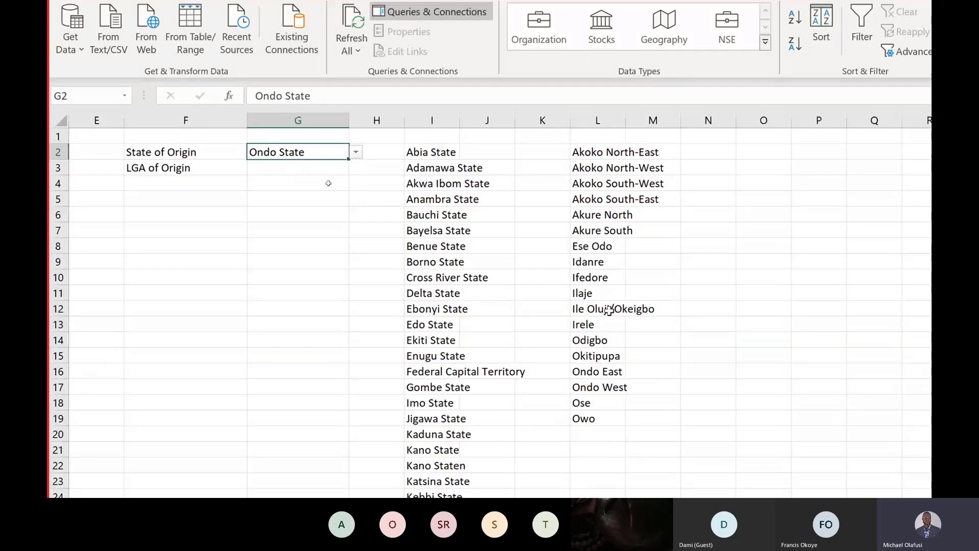
left_click(610, 310)
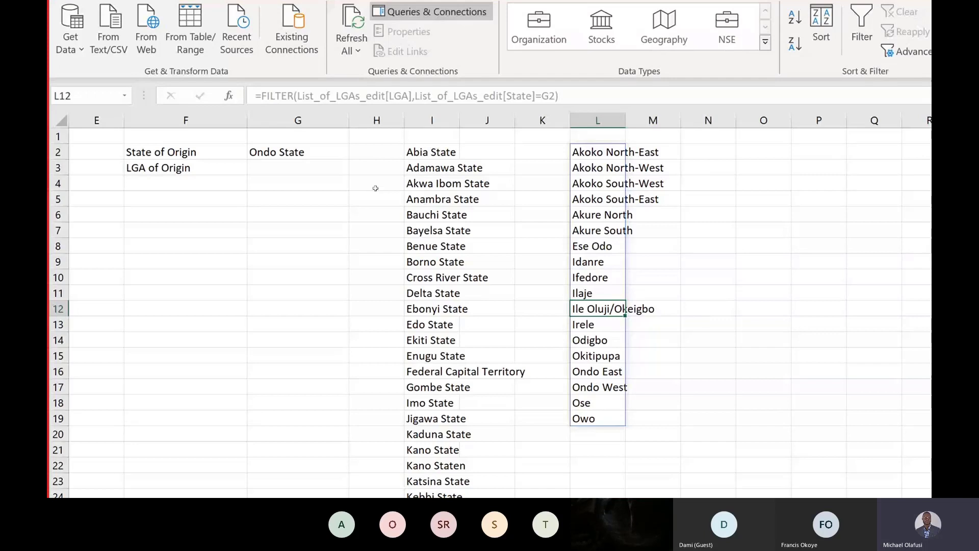
Step: Restrict G3 to a dropdown list sourced from =$L$2# and choose Akoko South-East as the LGA of Origin
left_click(296, 168)
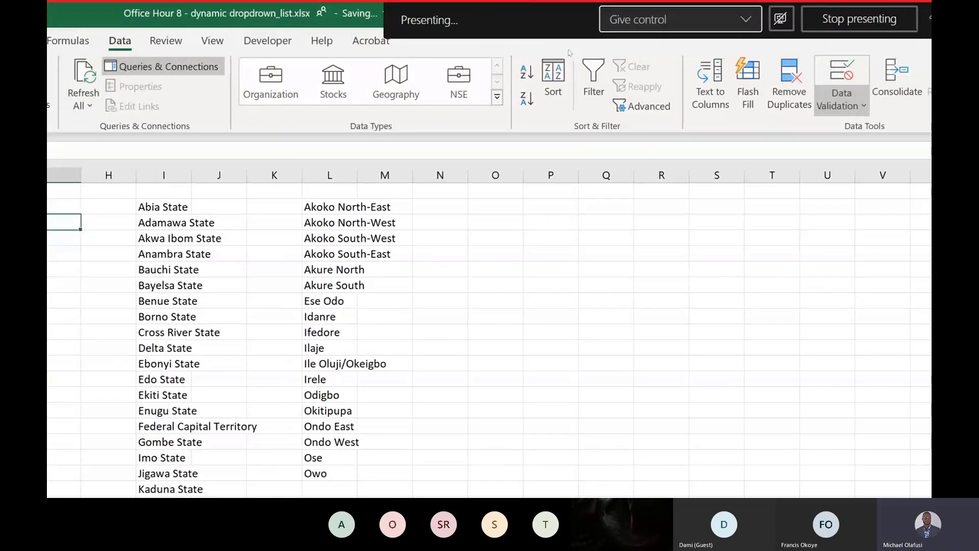
left_click(822, 100)
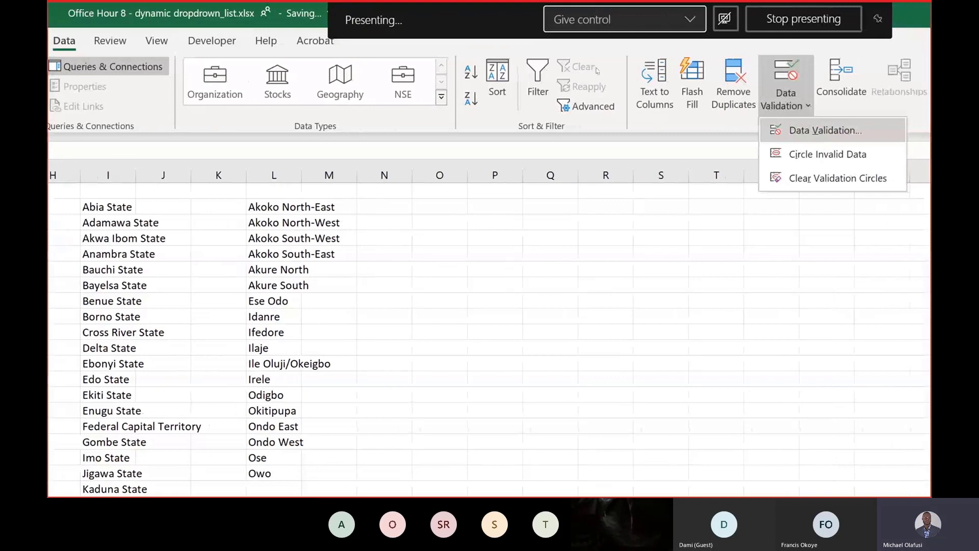
left_click(821, 135)
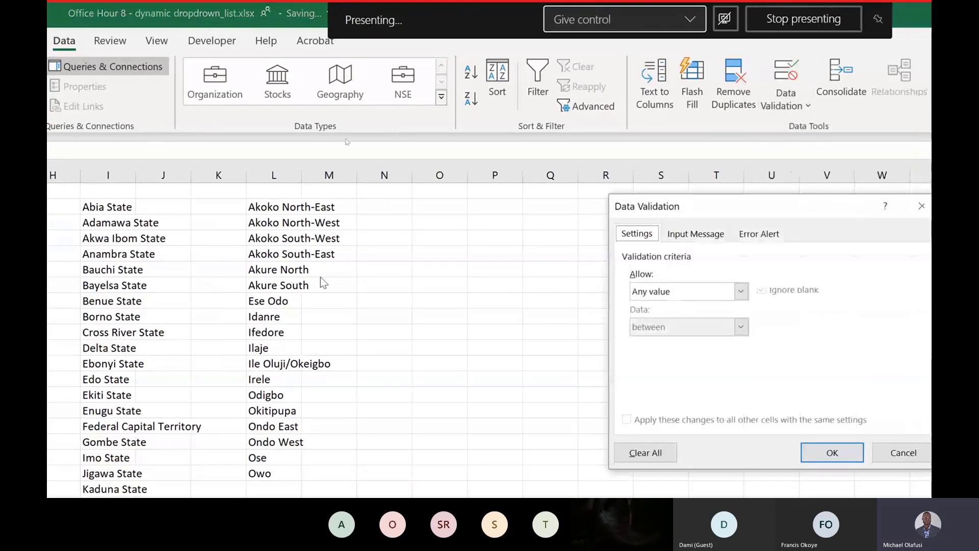
left_click(658, 291)
left_click(654, 341)
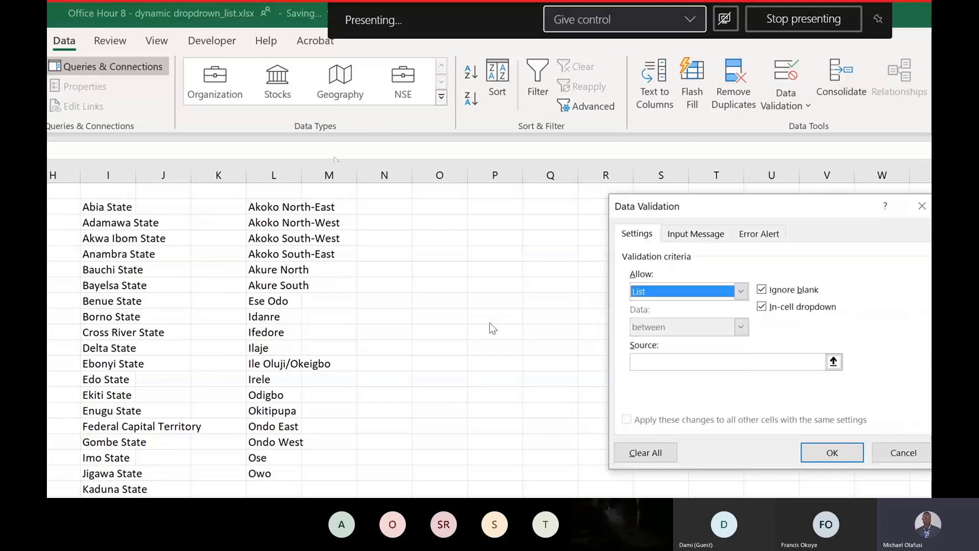
left_click(652, 362)
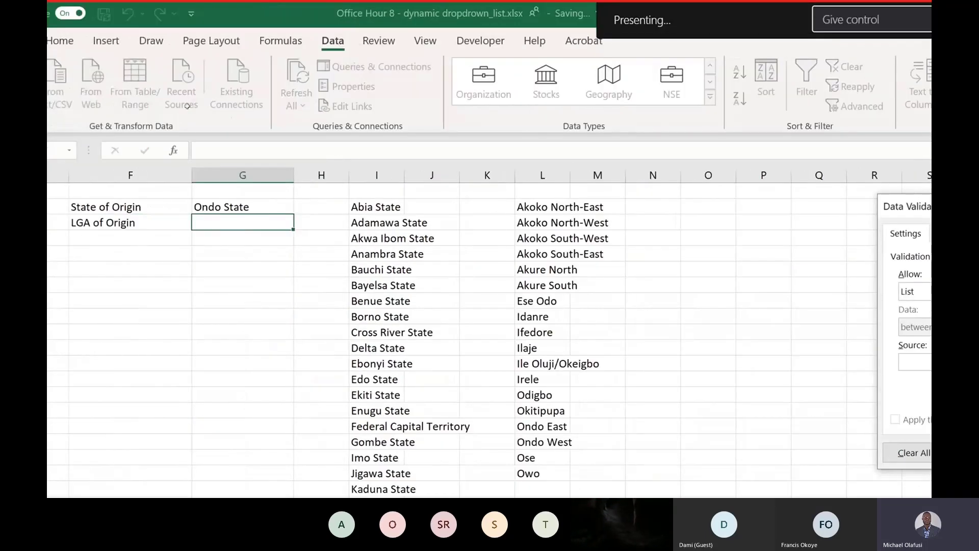
left_click(542, 207)
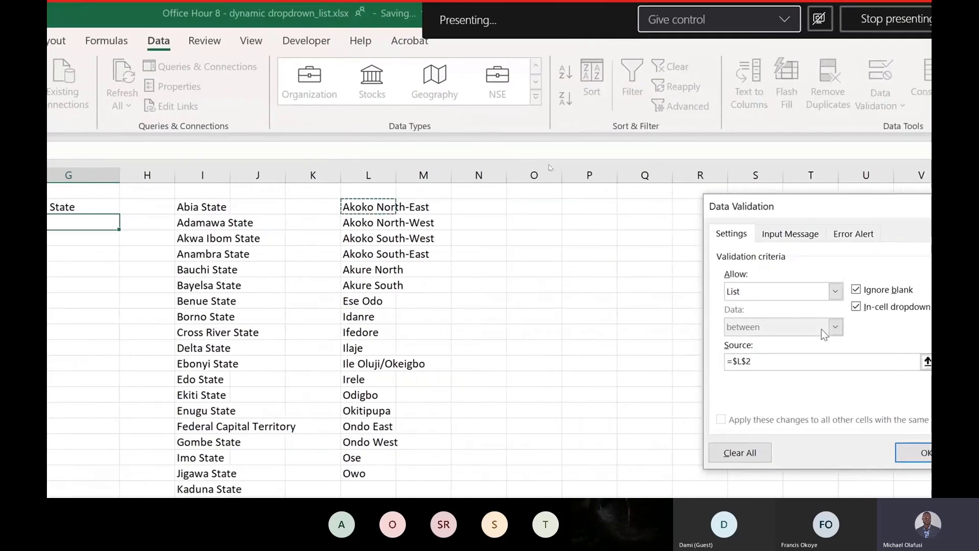
type("#")
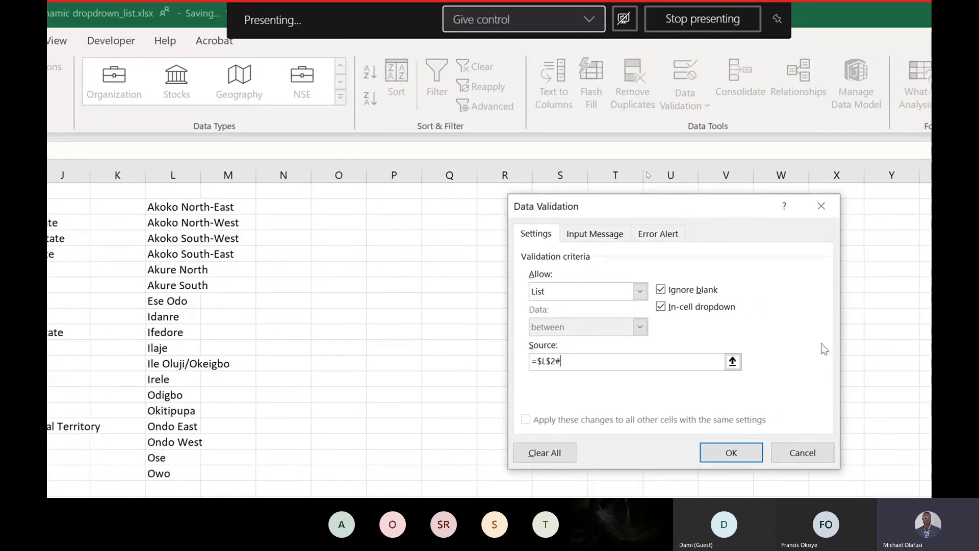
left_click(732, 439)
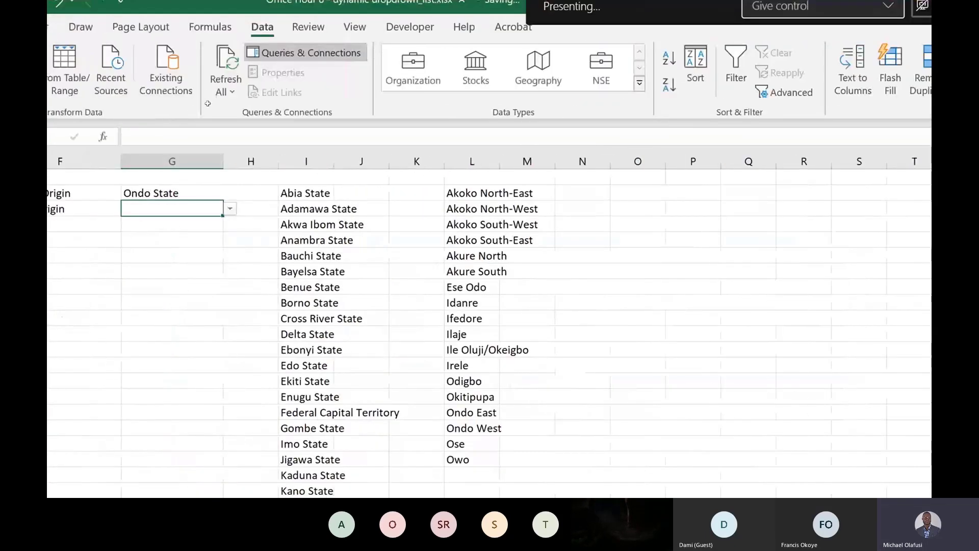
left_click(230, 208)
left_click(173, 251)
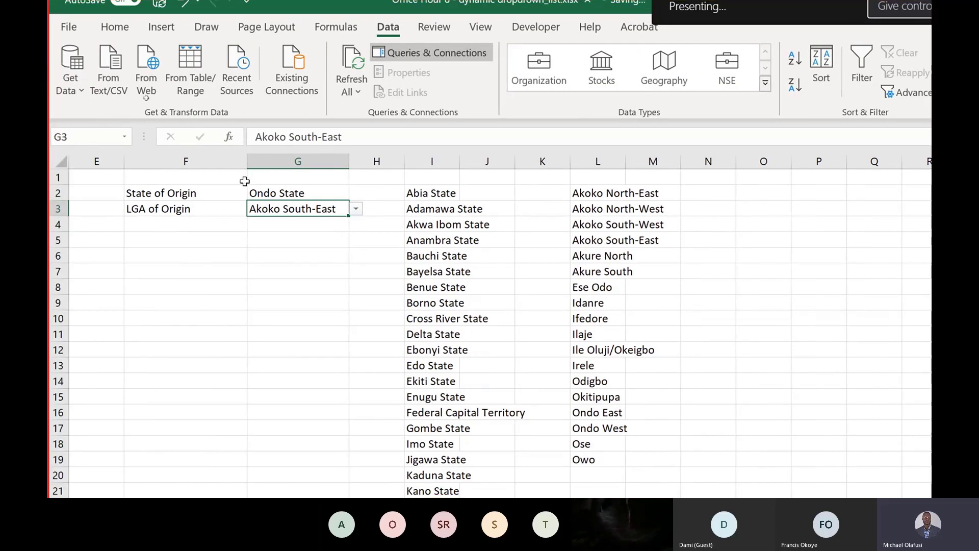
Step: Close the Queries & Connections pane to free up the worksheet area
key("alt+Tab")
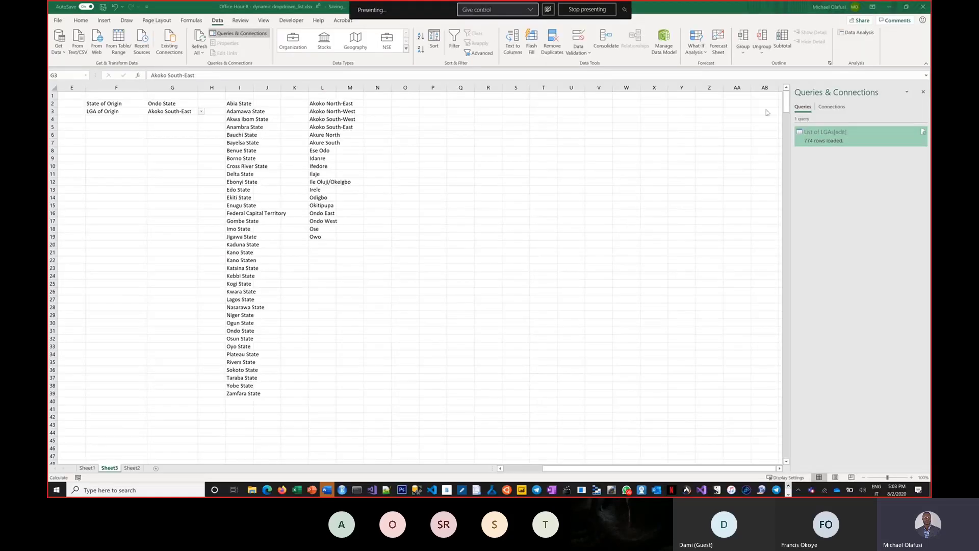
left_click(923, 92)
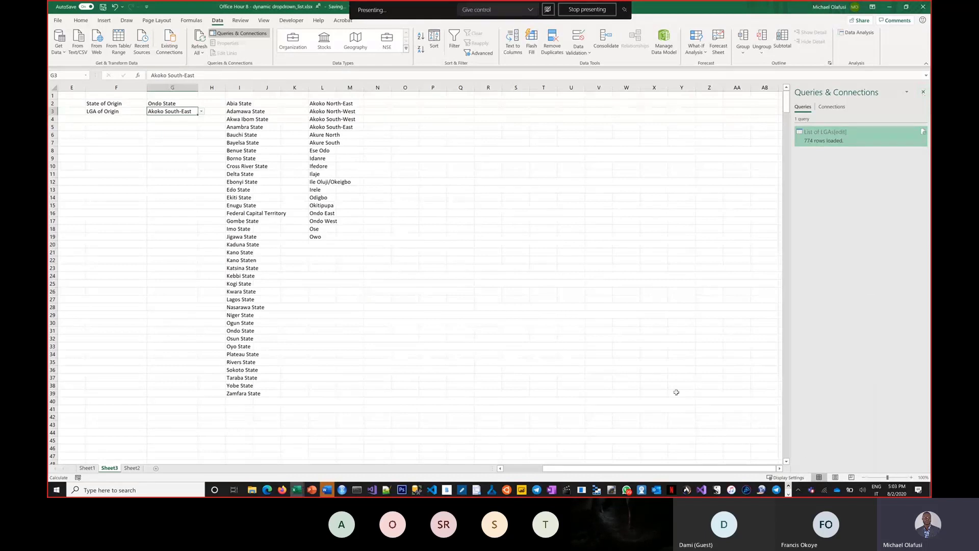
left_click(575, 306)
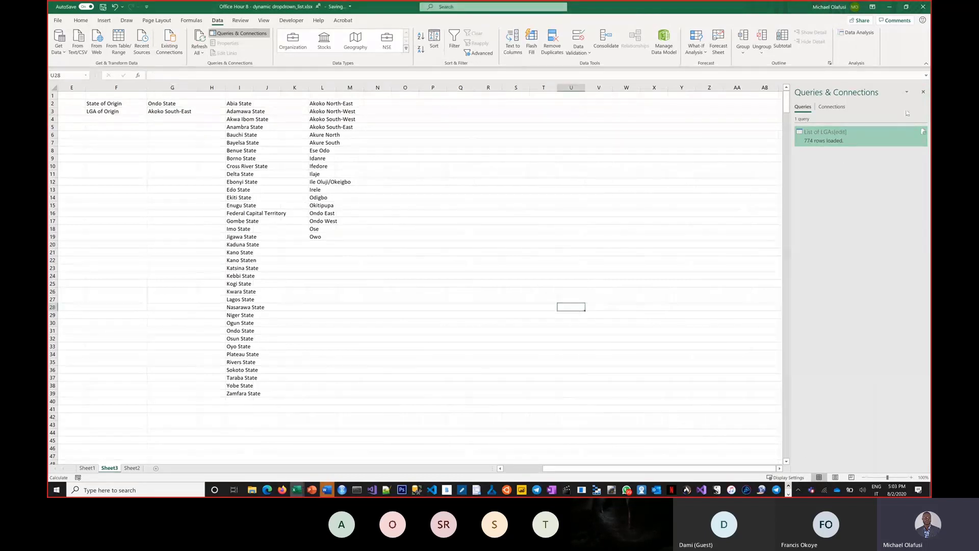
left_click(923, 92)
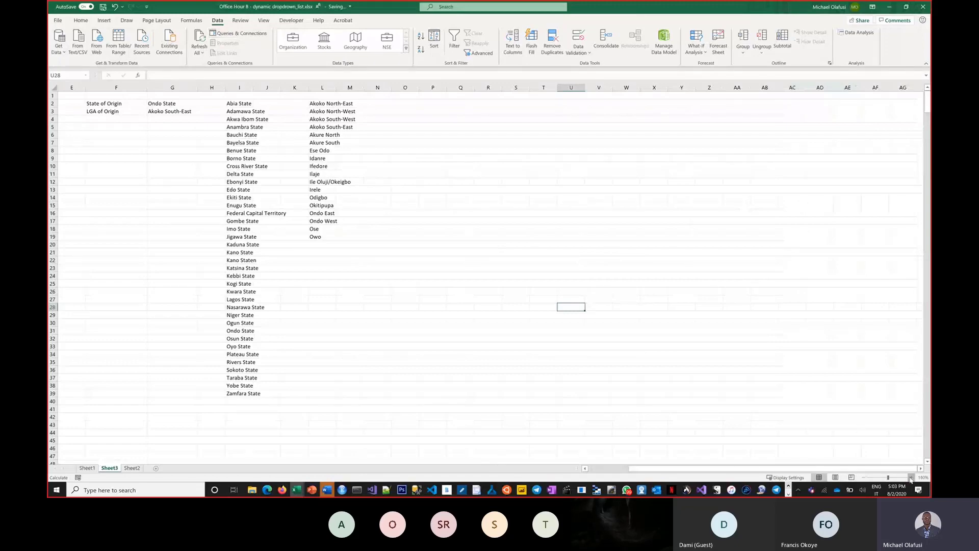
Step: Check the available data types, then enter NESTLE in E7 and MTN in E8
scroll(421, 253, "up", 3)
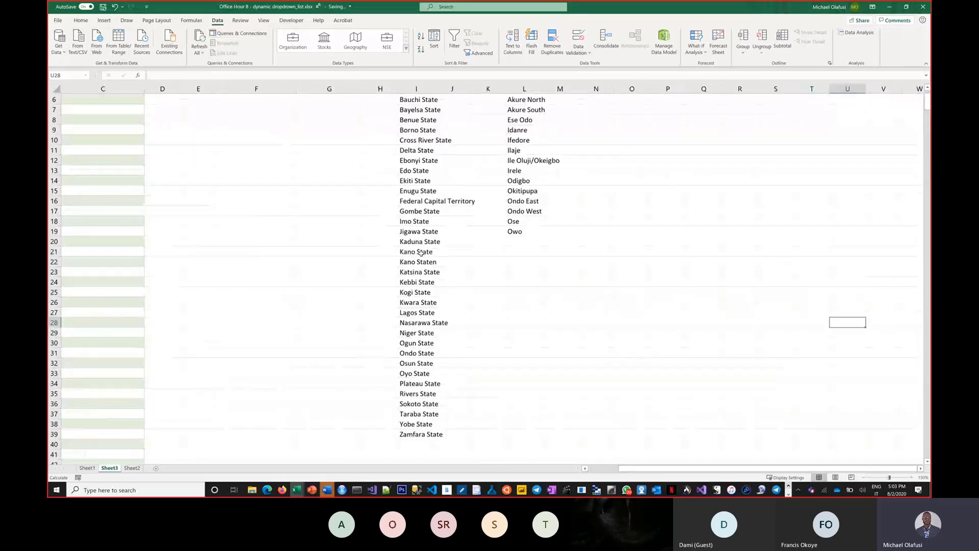
scroll(421, 253, "up", 2)
scroll(421, 254, "left", 2)
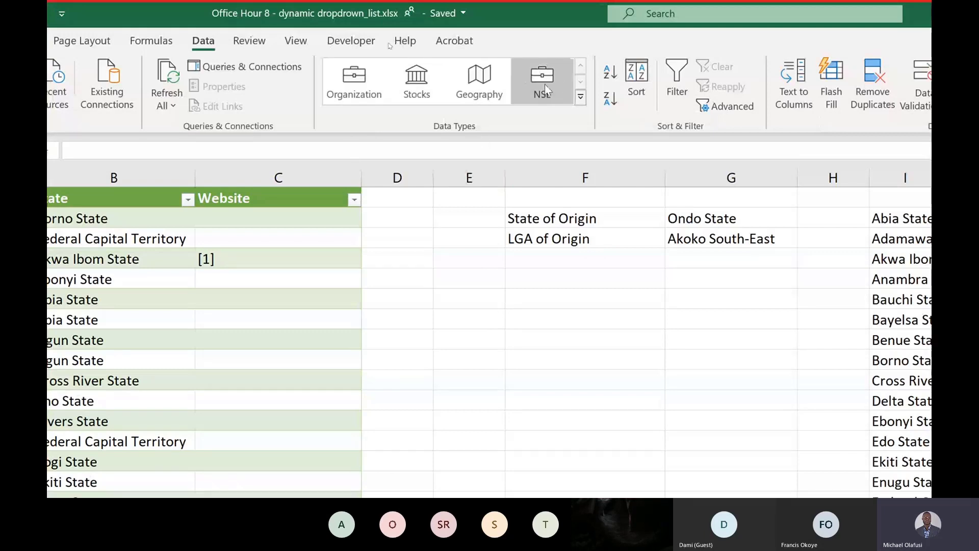
left_click(580, 97)
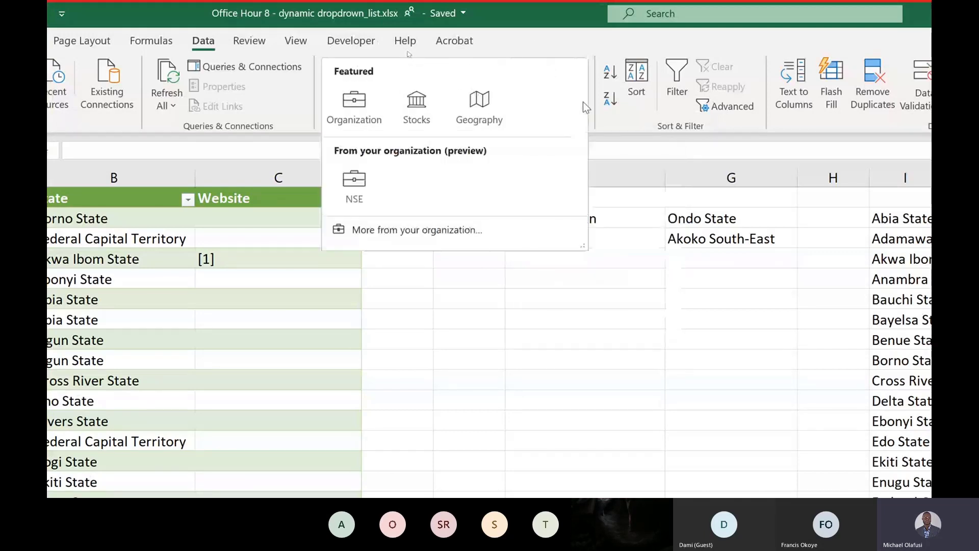
left_click(498, 337)
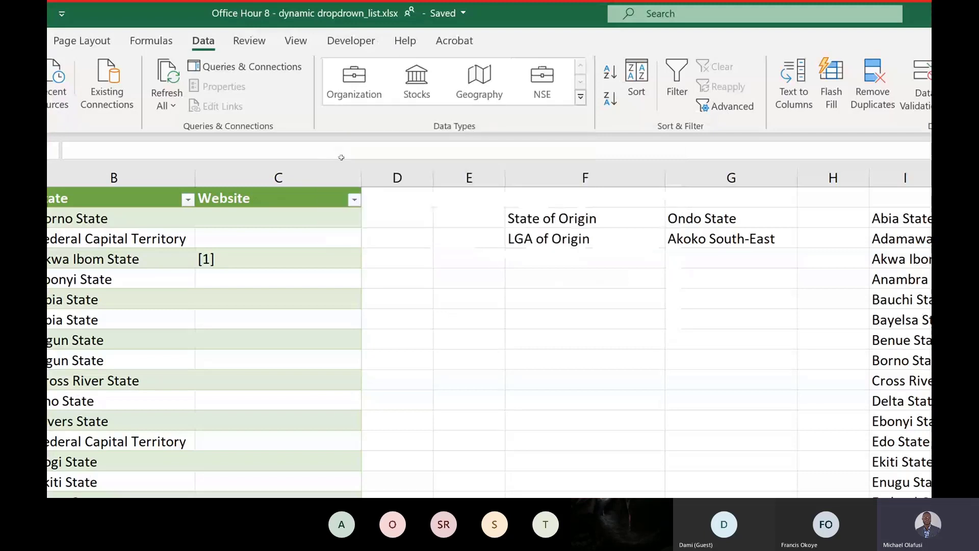
left_click(484, 327)
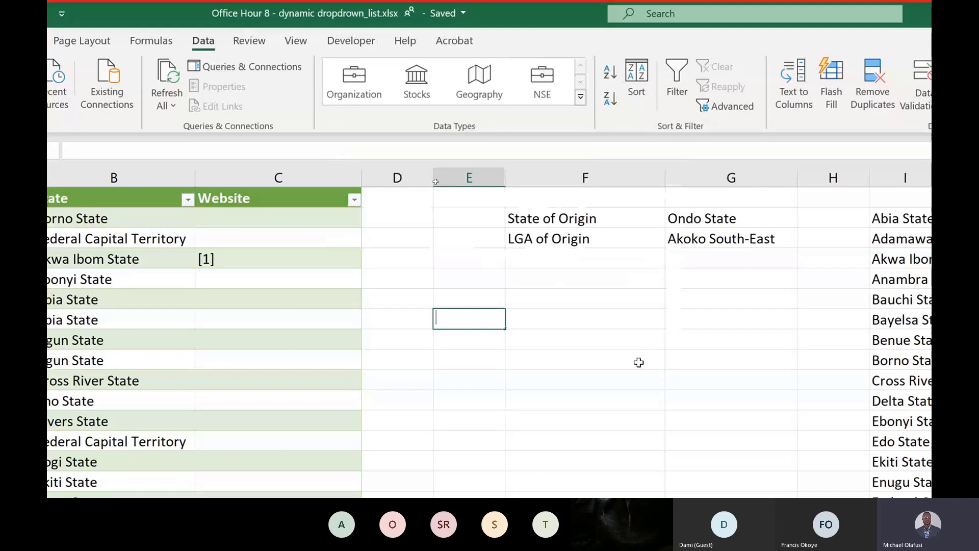
type("NESTLE")
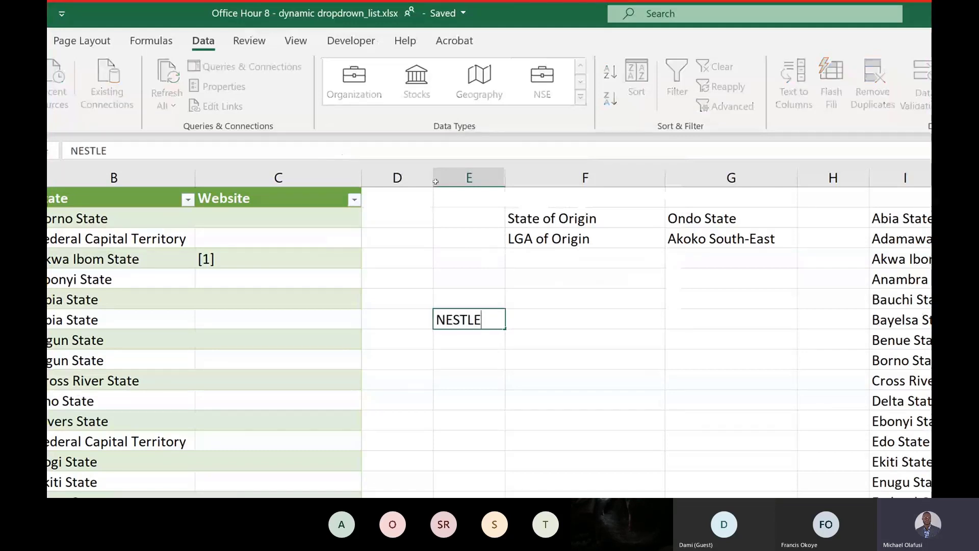
key("Return")
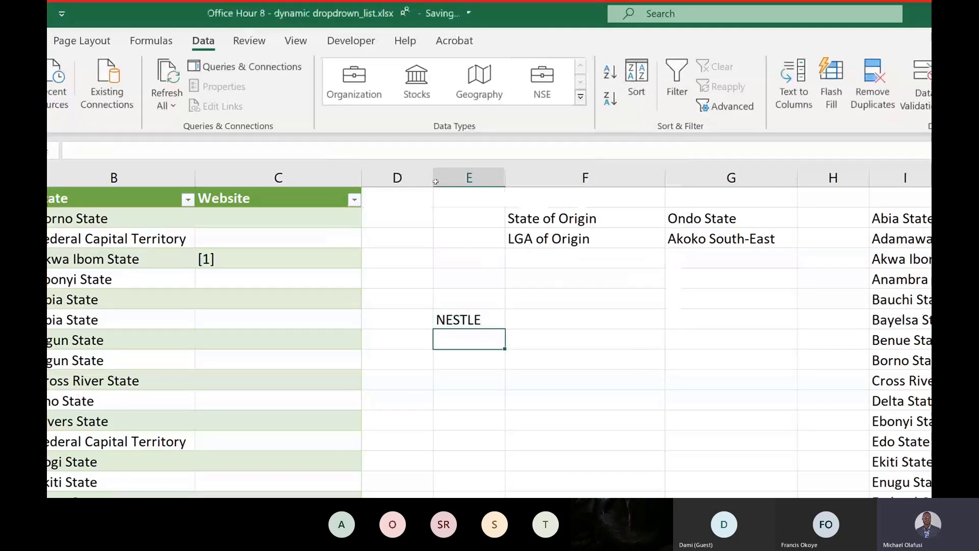
type("MTN")
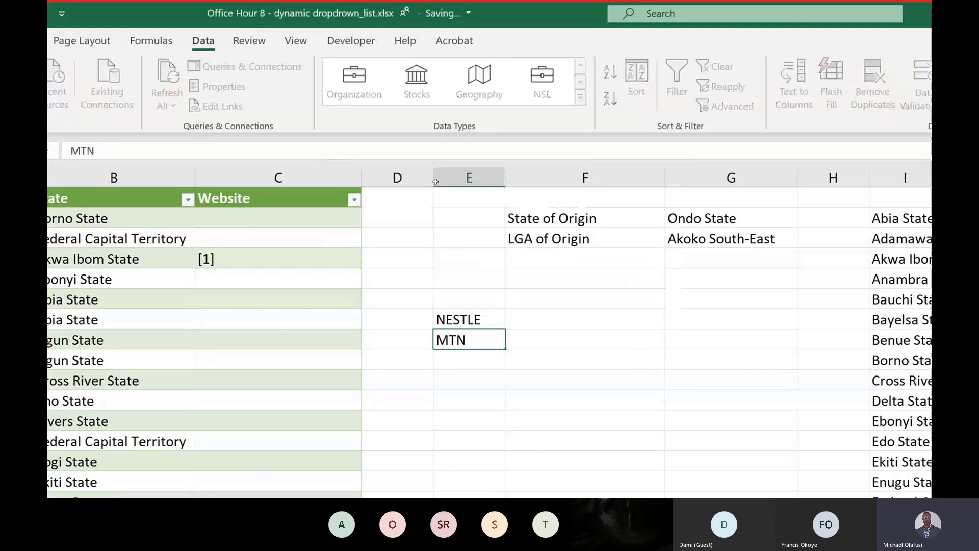
key("Return")
Step: Convert NESTLE in E7 to the Organization data type and extract its Price field into F7
left_click(481, 319)
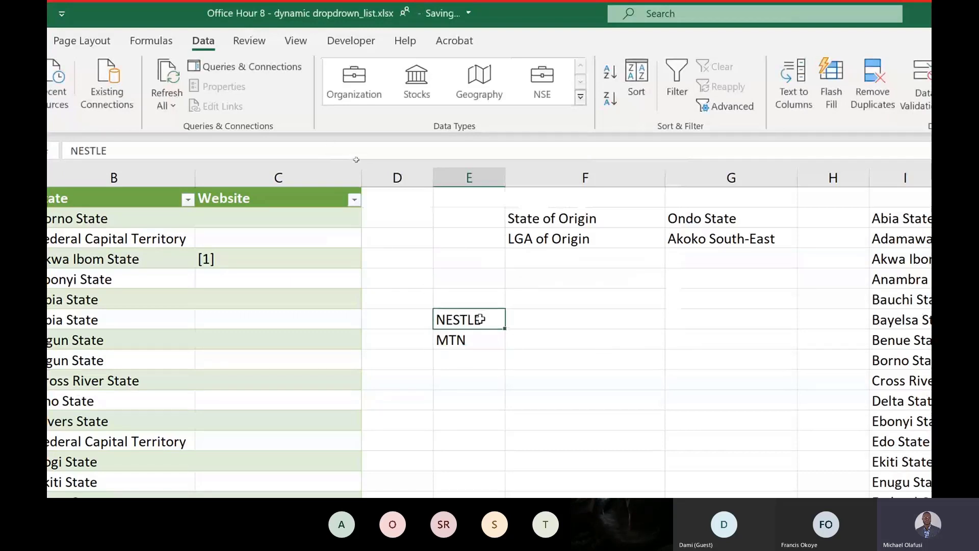
left_click(351, 72)
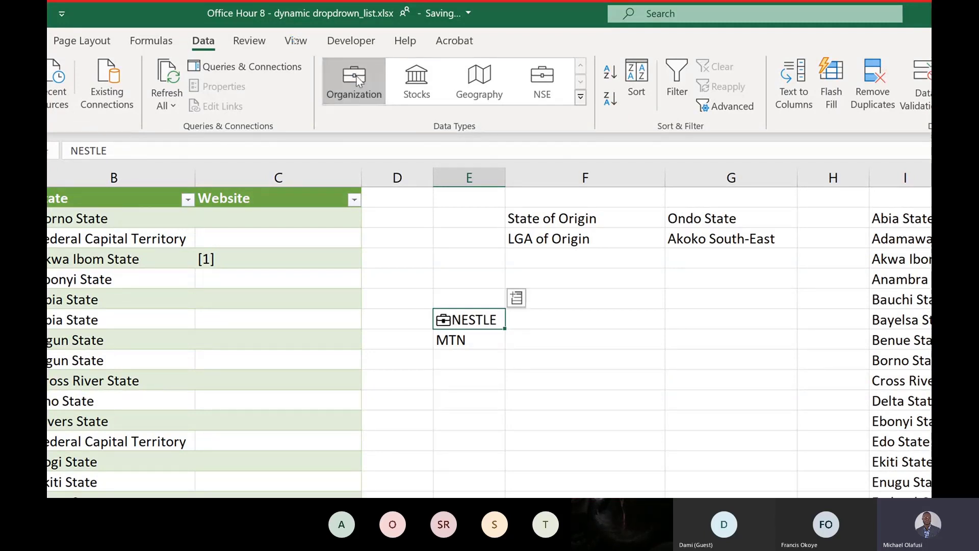
left_click(516, 298)
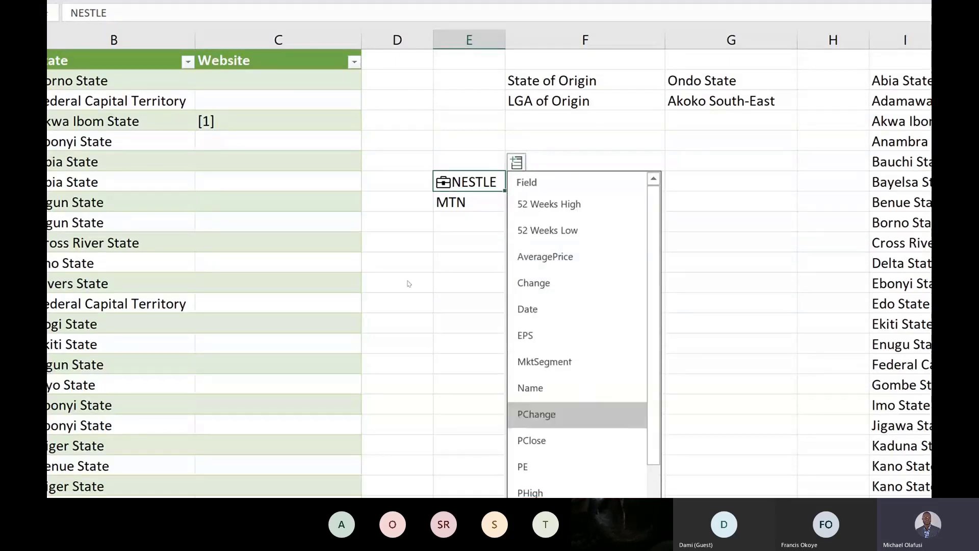
scroll(583, 424, "down", 2)
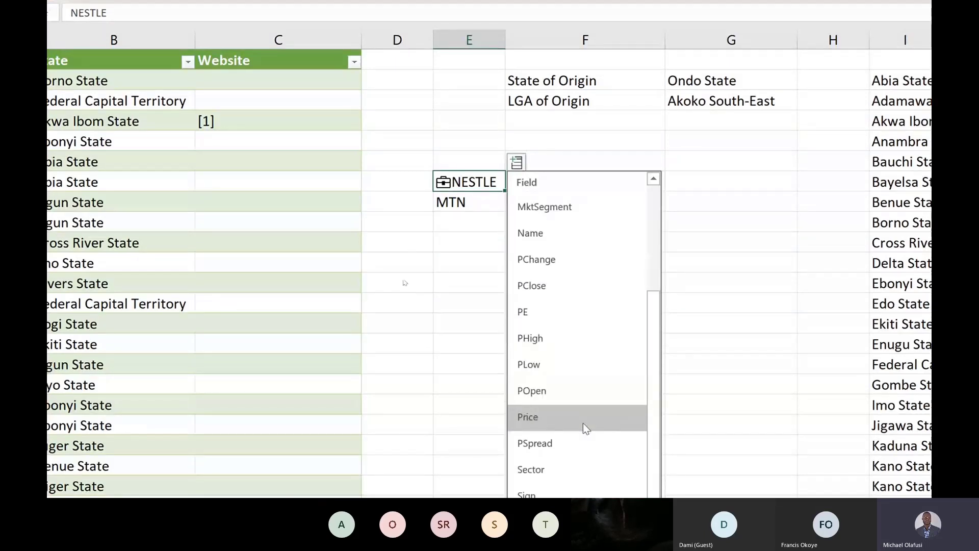
left_click(583, 423)
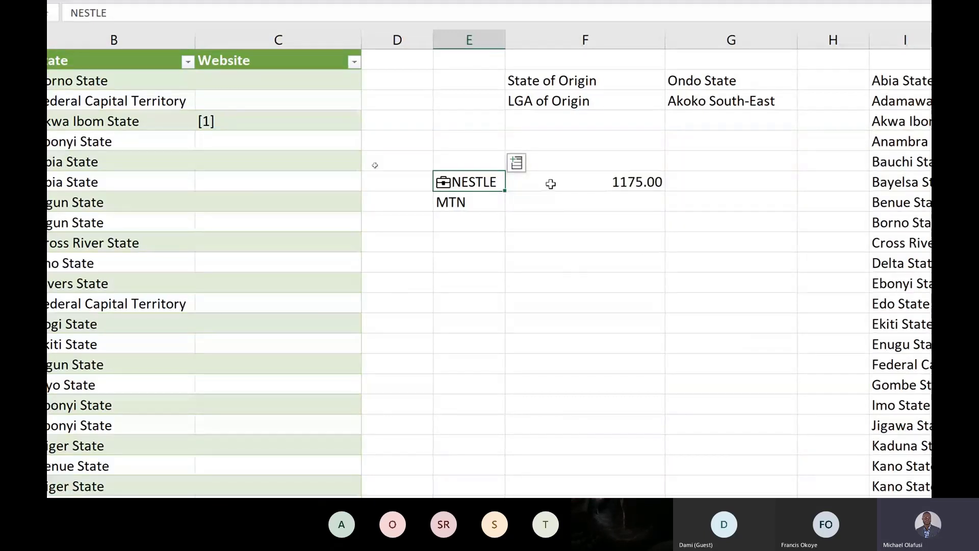
Step: Extract another field of the NESTLE record into G7 and its PChange field into H7
left_click(480, 199)
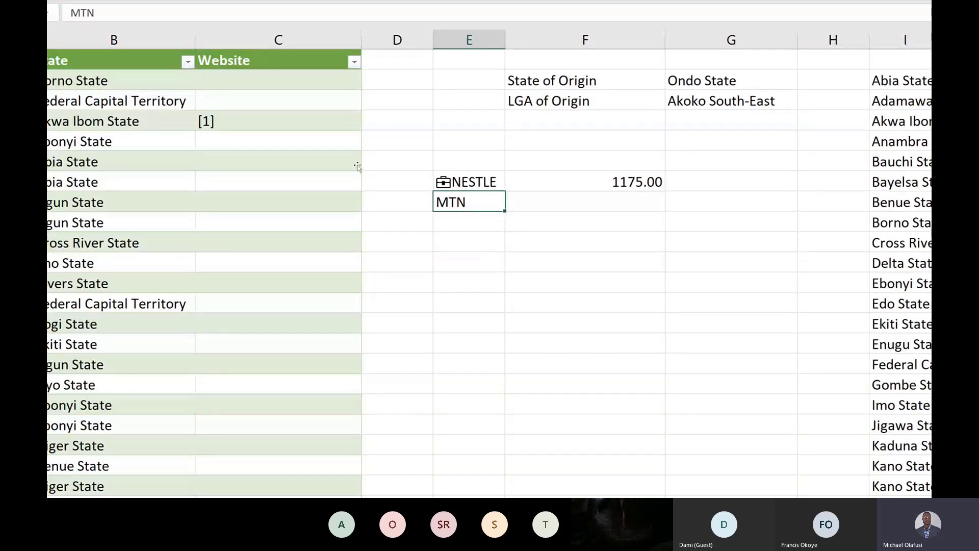
key("Up")
left_click(516, 160)
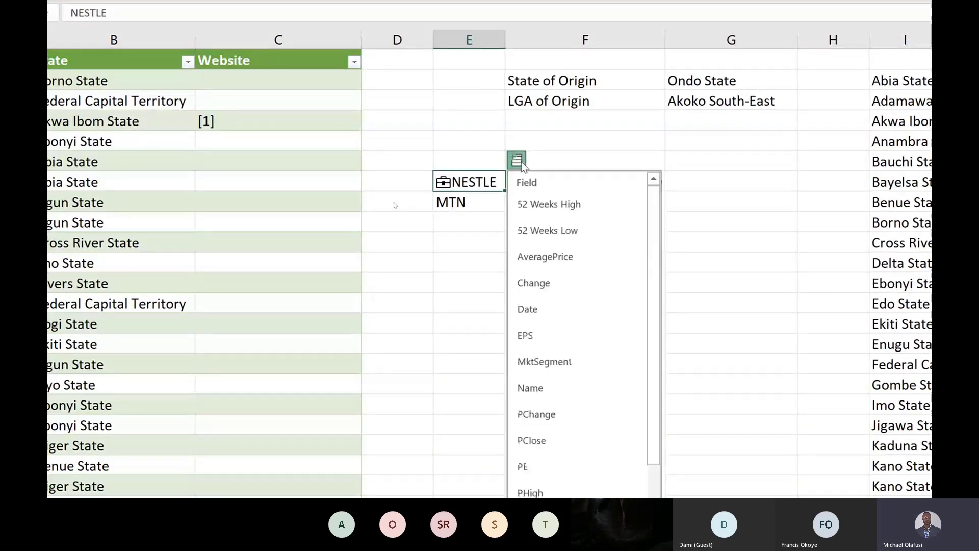
scroll(586, 384, "down", 2)
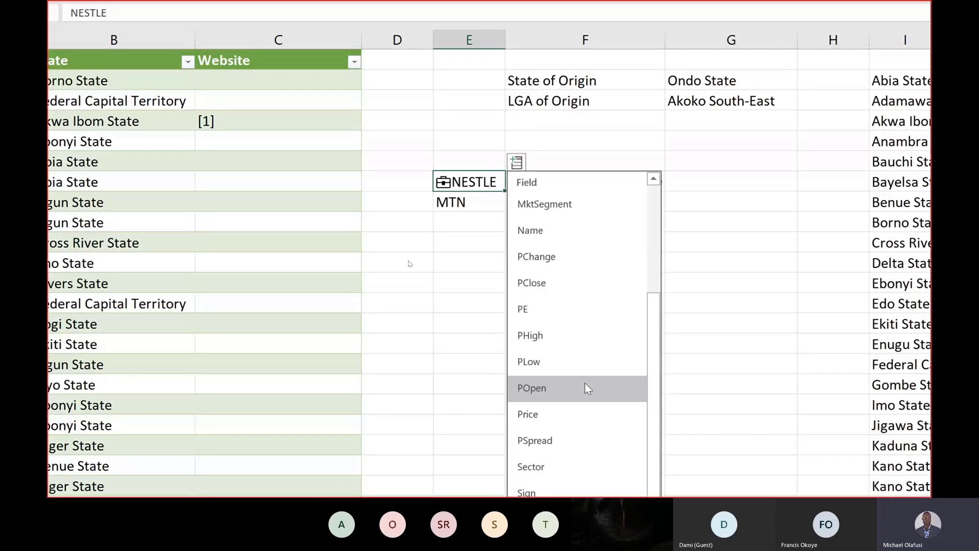
left_click(585, 388)
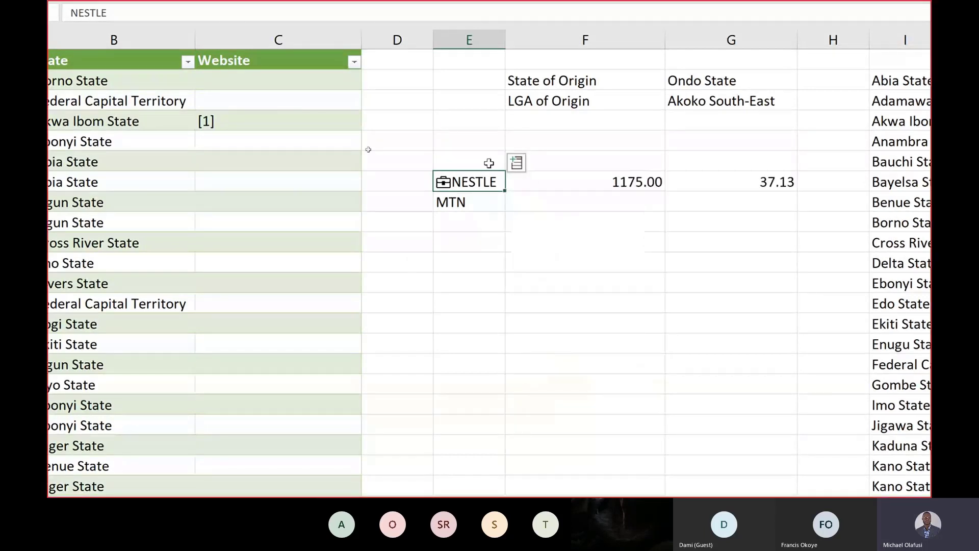
left_click(516, 162)
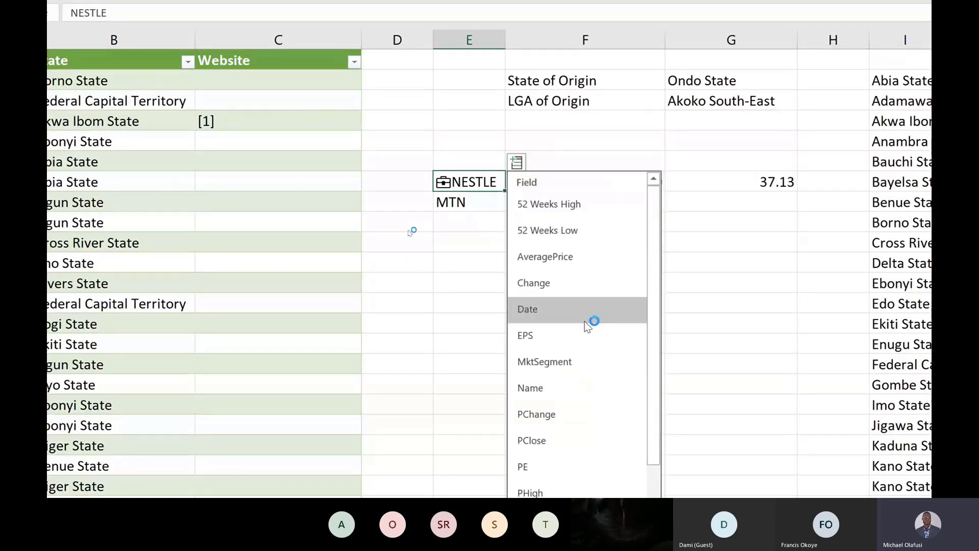
scroll(585, 325, "down", 2)
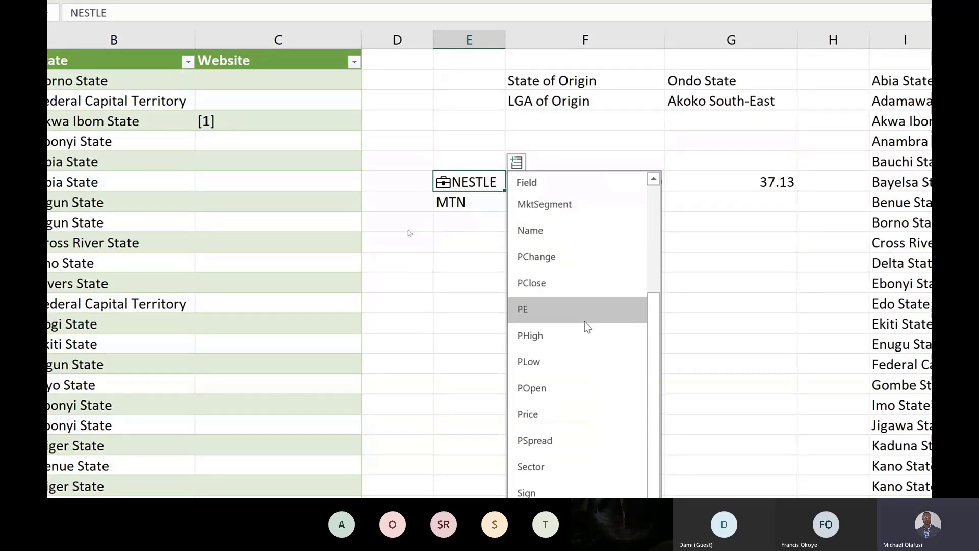
scroll(585, 321, "up", 2)
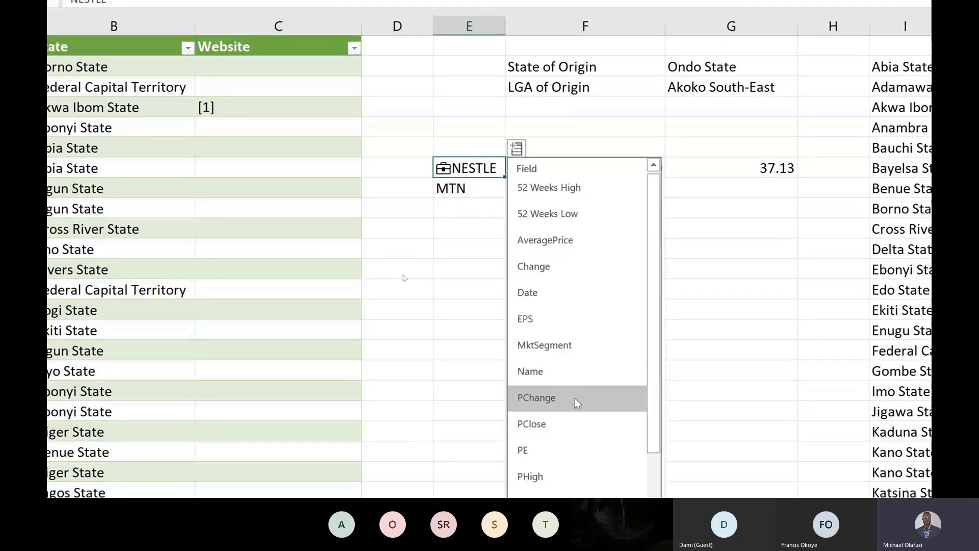
left_click(575, 399)
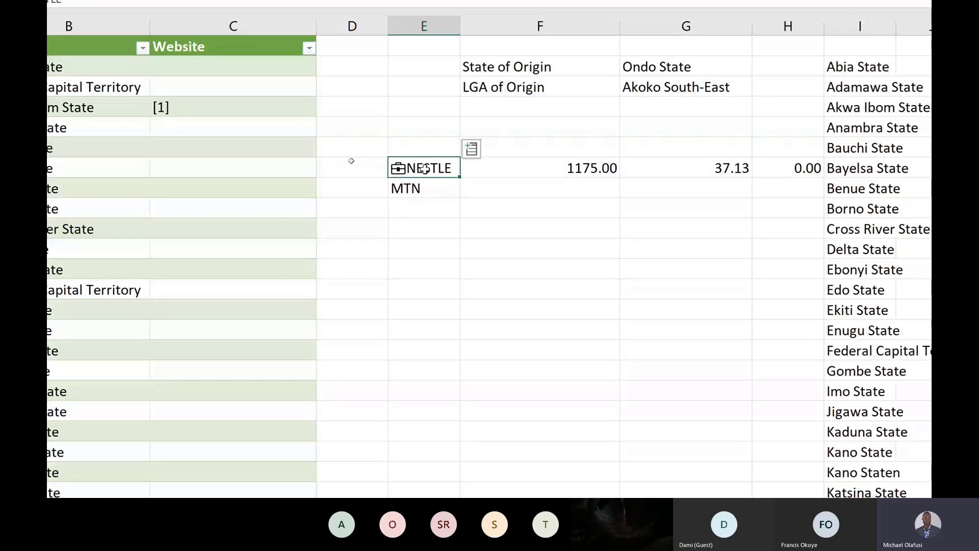
Step: Convert MTN in E8 to the Organization data type, and extract its Price field into F8 and its PE field into G8
left_click(438, 193)
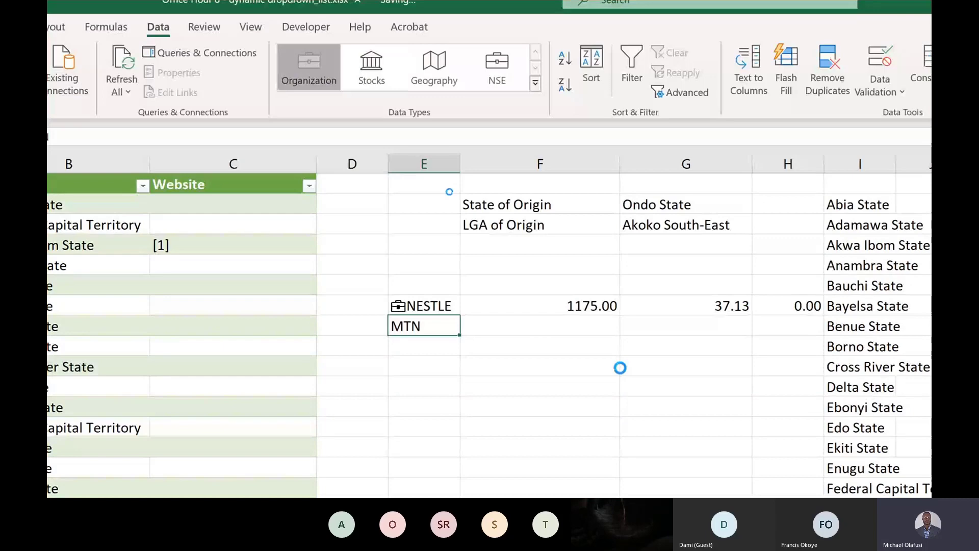
left_click(471, 306)
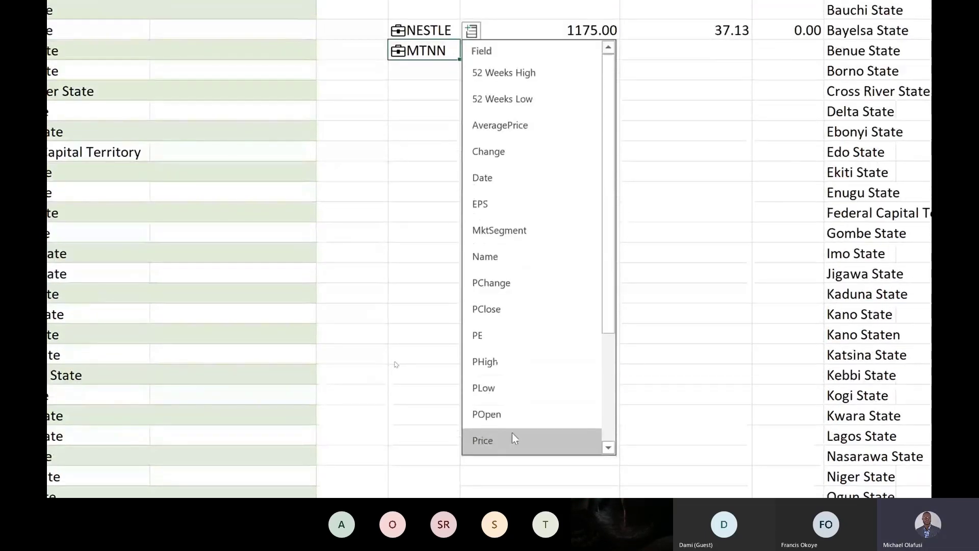
left_click(513, 439)
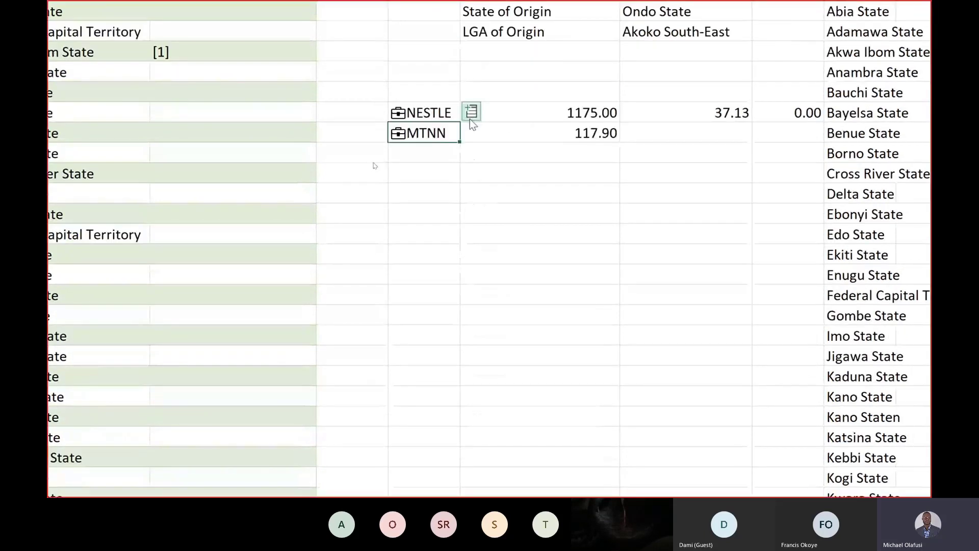
left_click(470, 118)
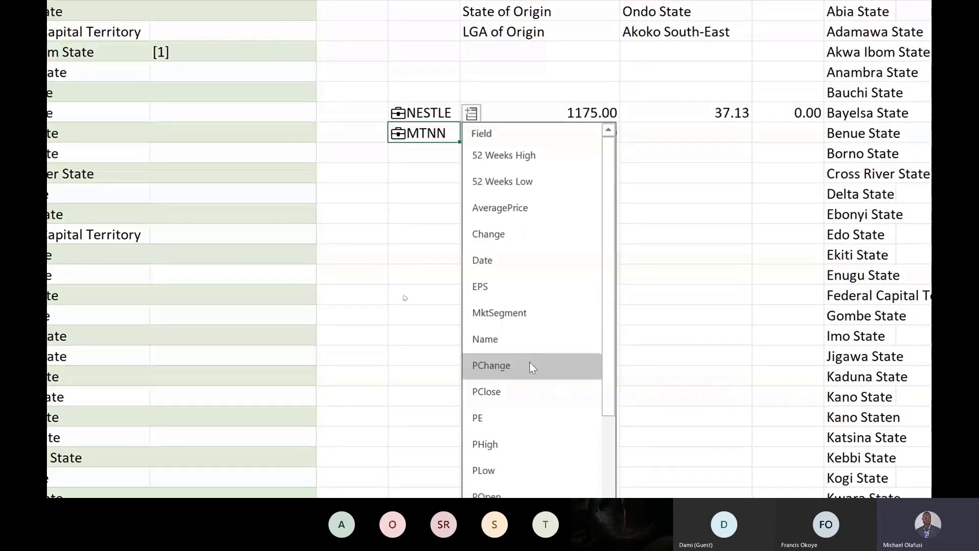
left_click(525, 416)
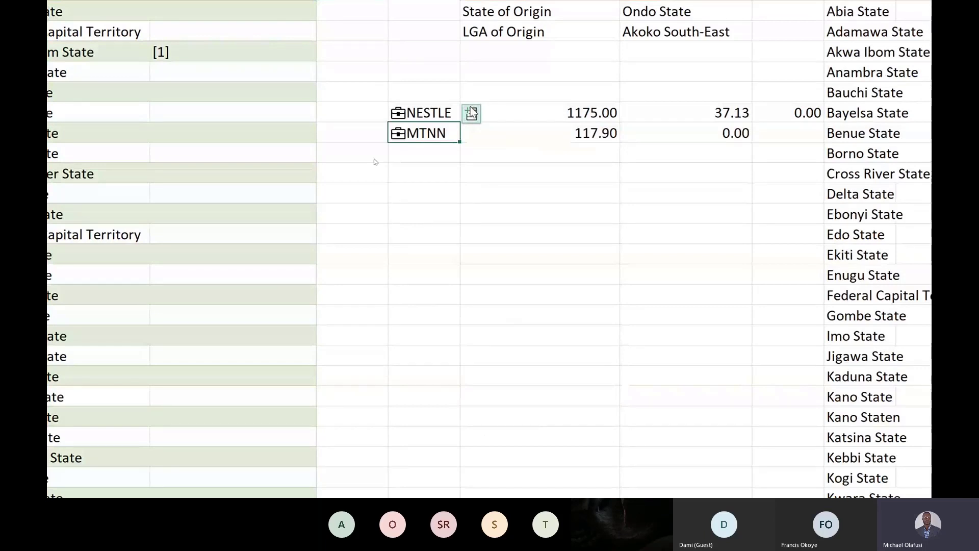
left_click(531, 189)
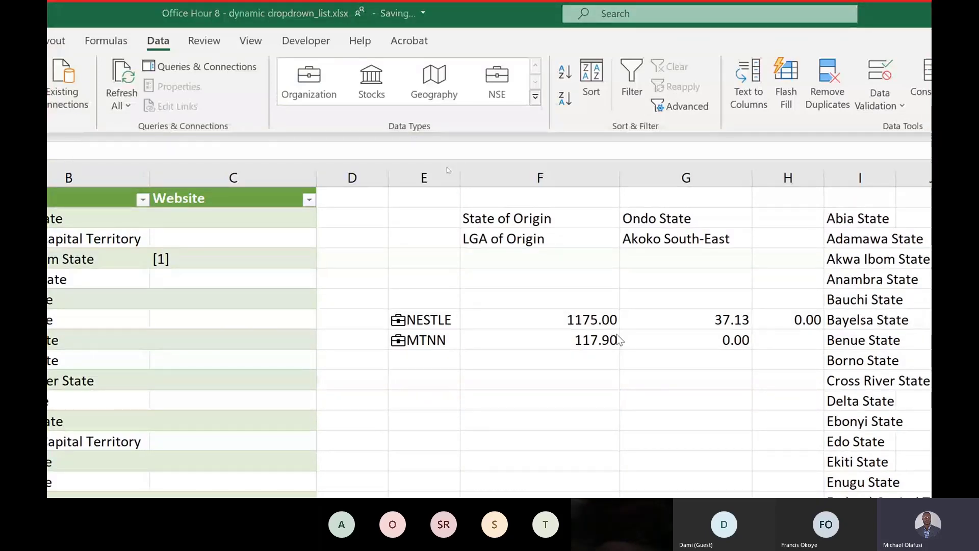
Step: Switch to the Microsoft Teams meeting and post "Power BI class with be 6pm" in the meeting chat
key("alt+Tab")
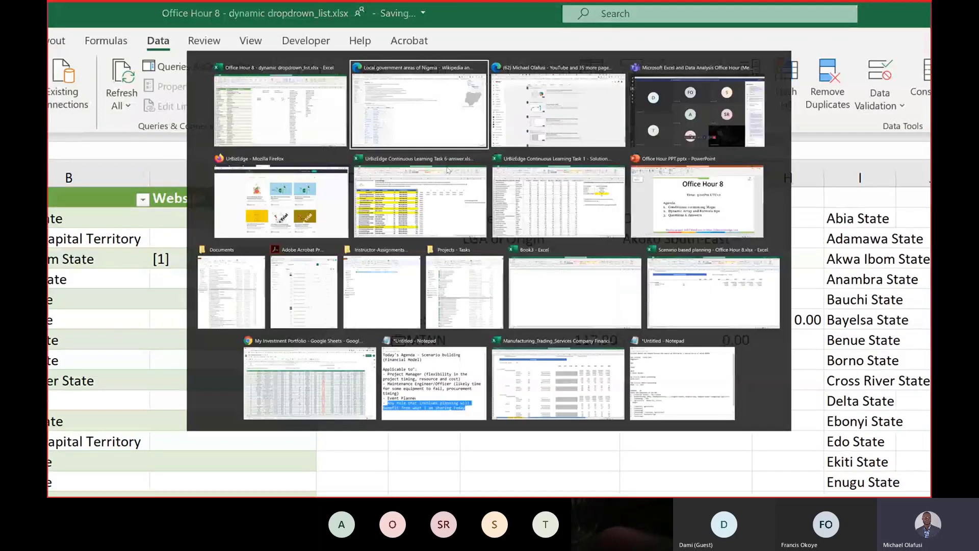
left_click(646, 120)
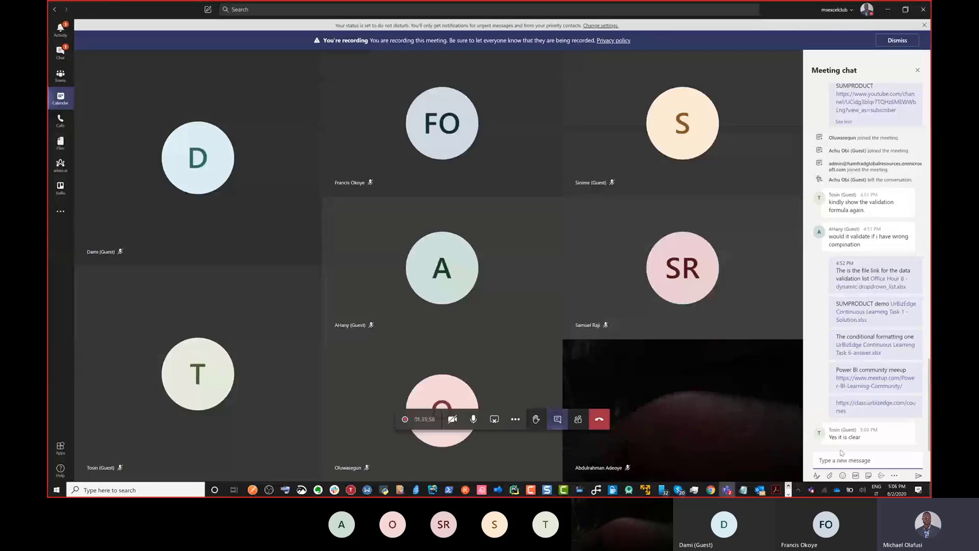
type("Power BI")
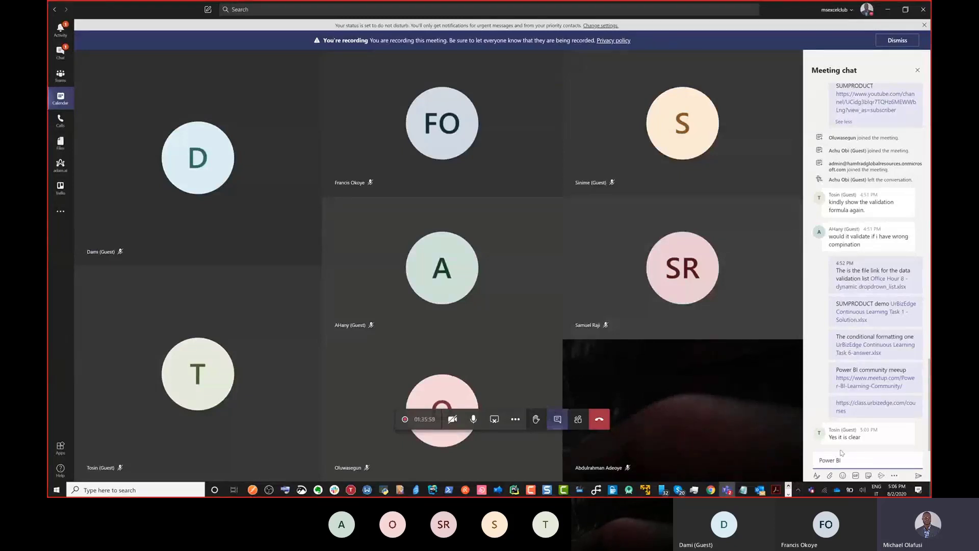
type(" class with be 6pm")
key("Return")
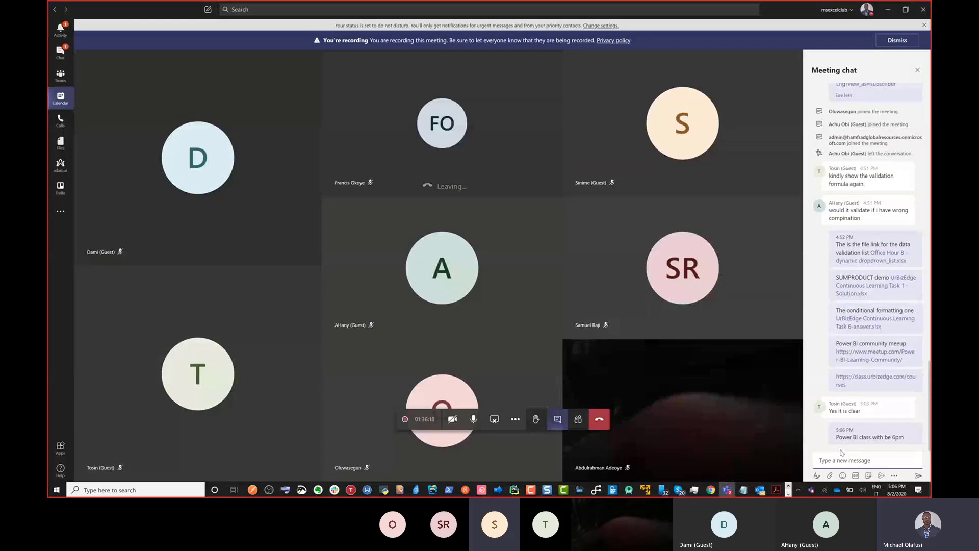
Step: Stop the recording of the Teams meeting
left_click(518, 419)
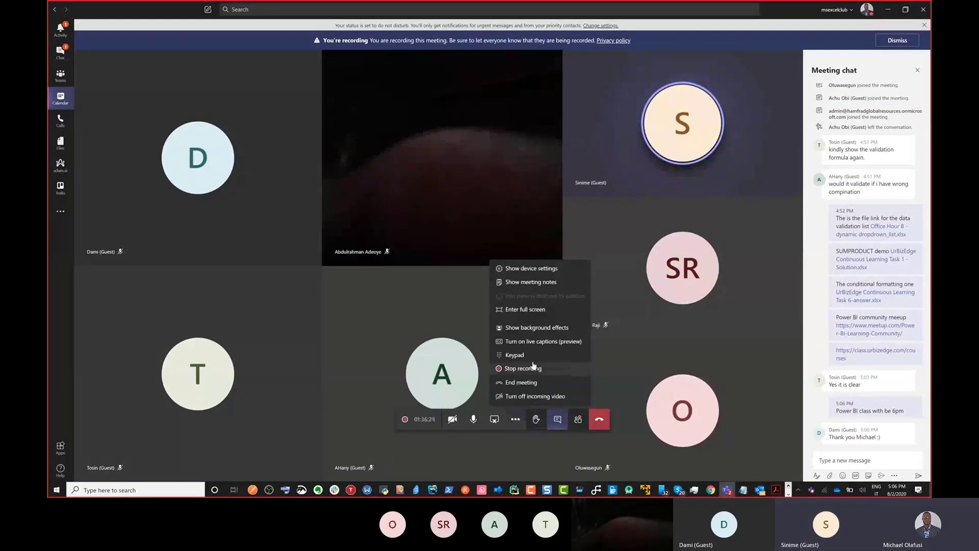